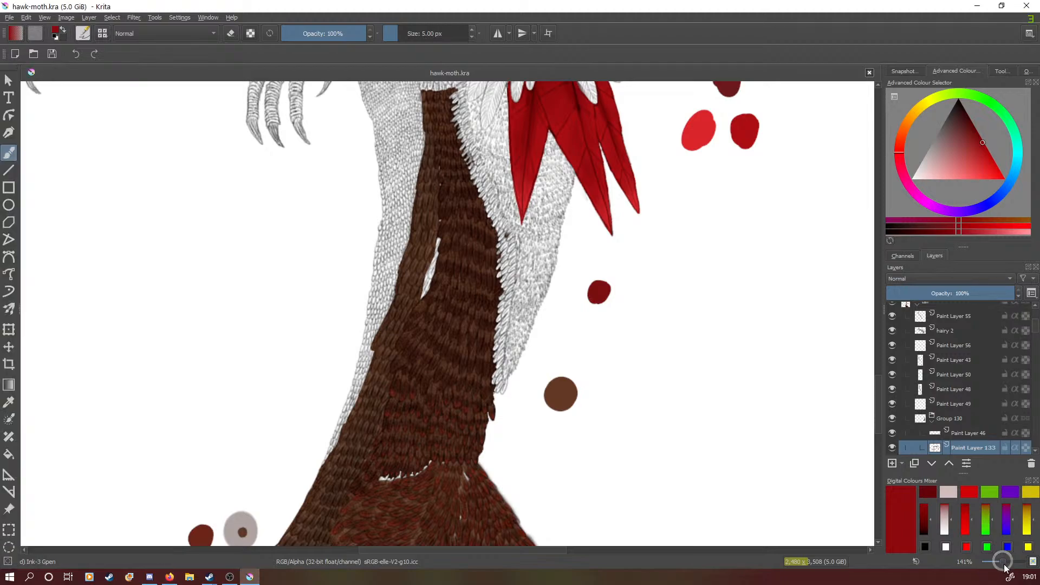
- Sample the dark red-brown colour from a feather tip where the narrow brown plumage meets the wider plumage below
drag(1002, 562, 1013, 562)
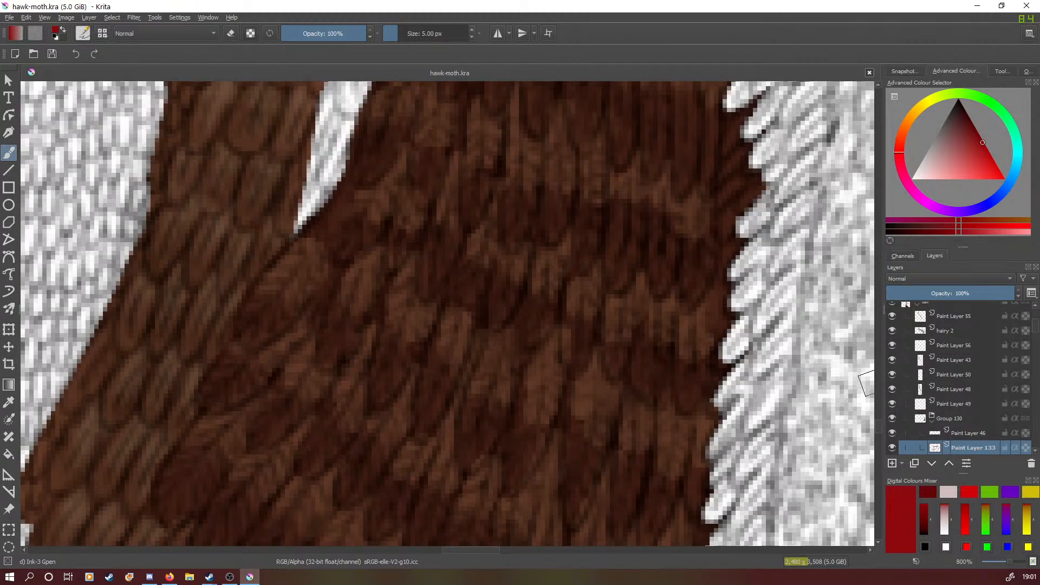
drag(878, 424, 878, 445)
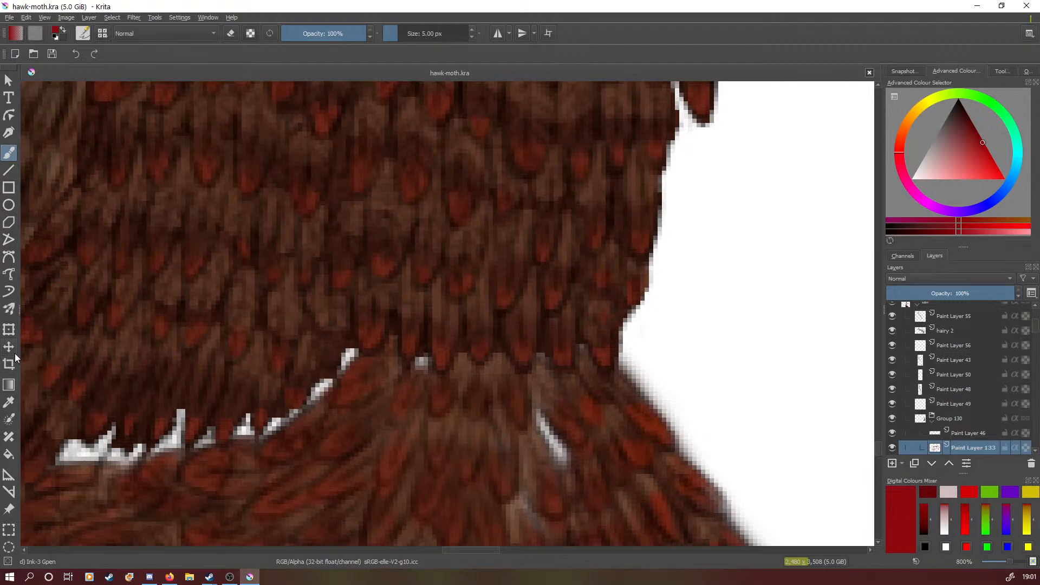
click(9, 401)
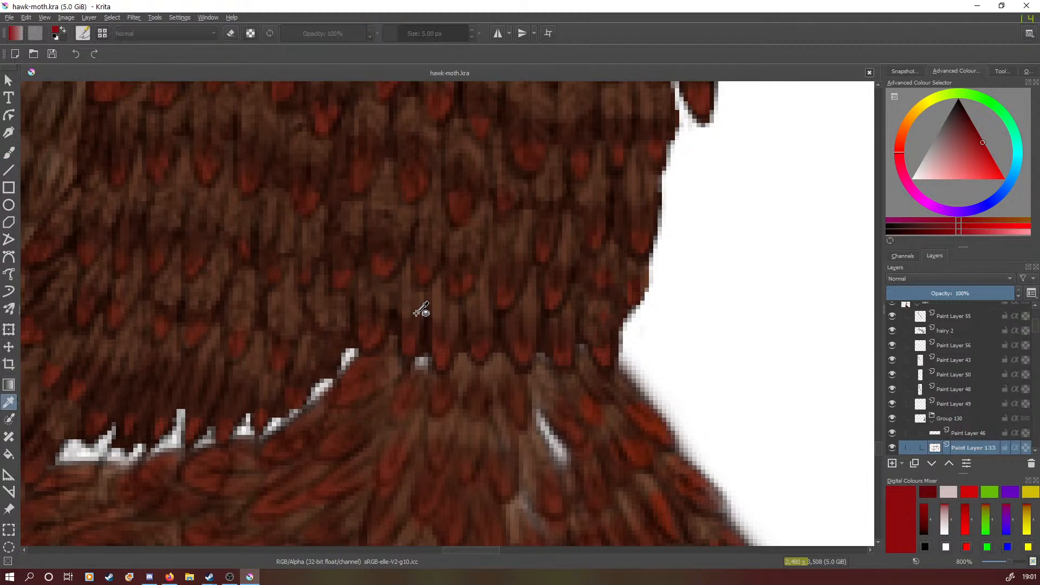
click(441, 356)
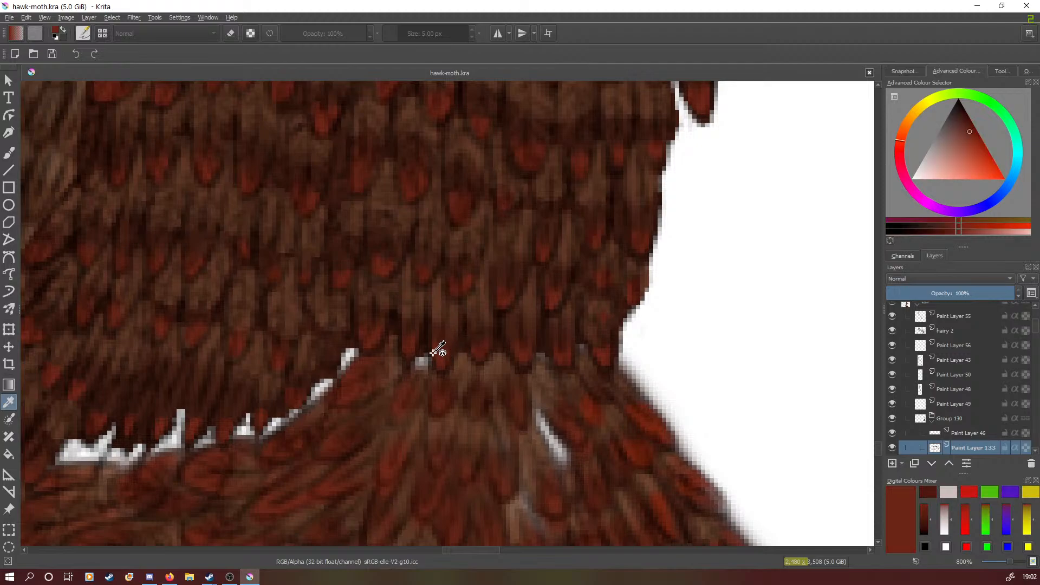
- Choose the Pencil-2 preset and activate the Freehand Brush tool
click(15, 131)
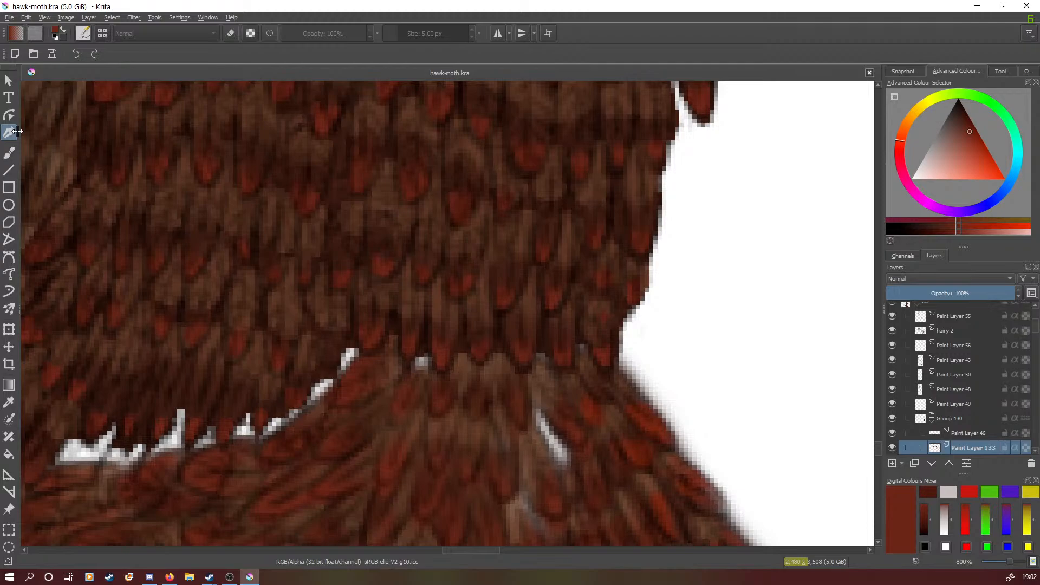
drag(1011, 566, 1008, 567)
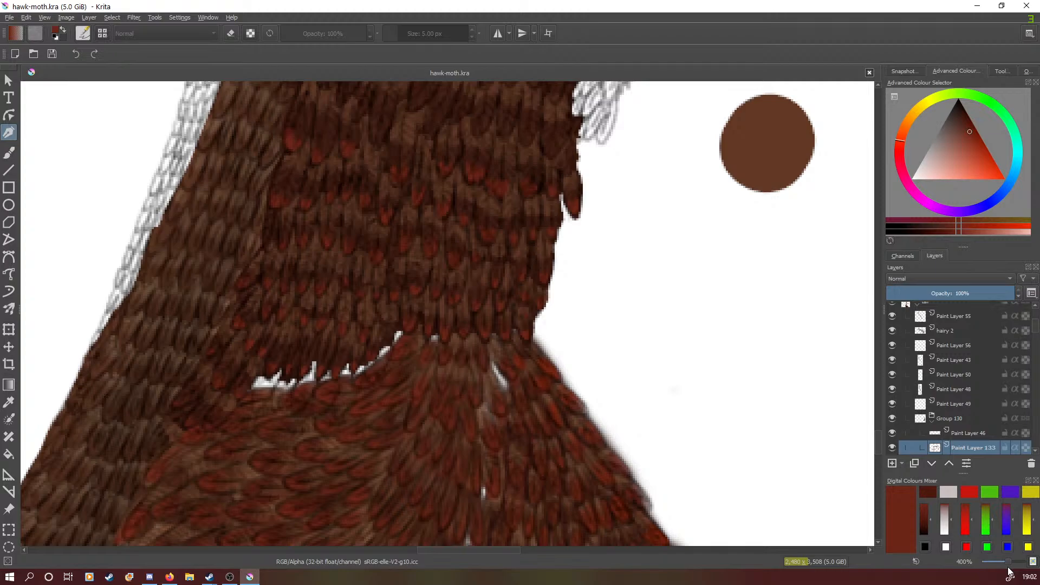
scroll(879, 442, up, 3)
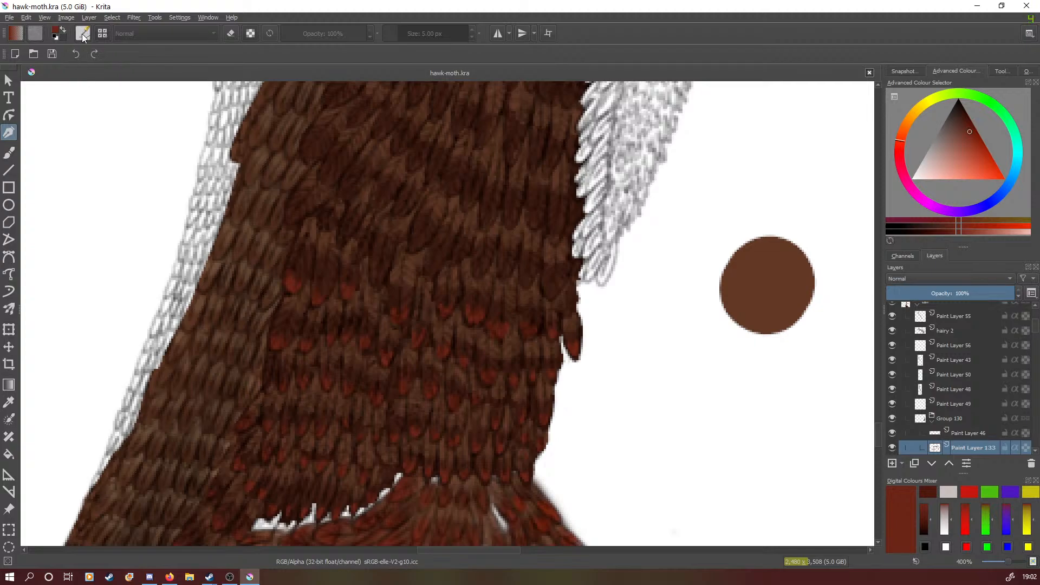
right_click(160, 144)
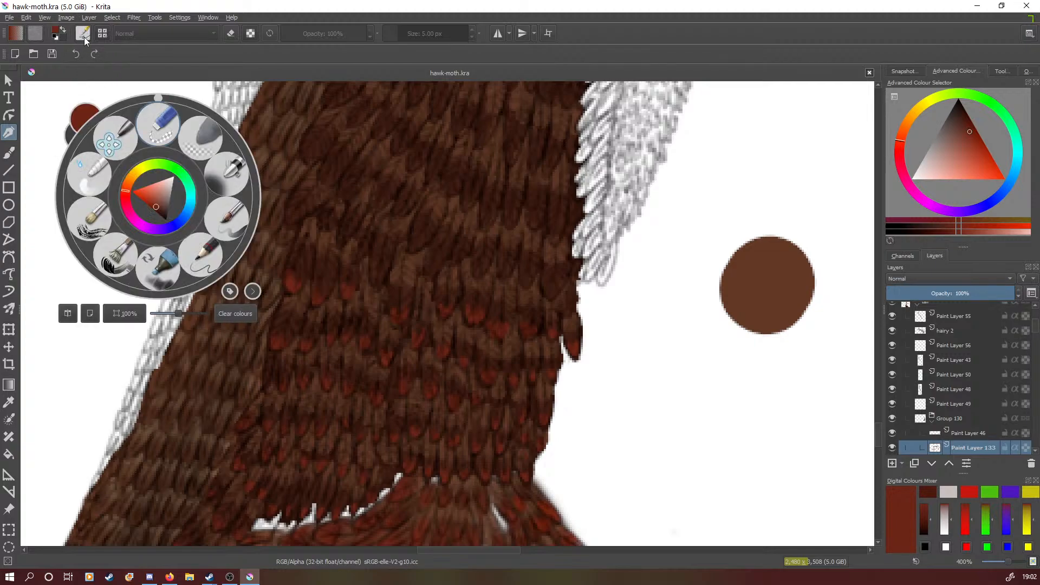
click(200, 255)
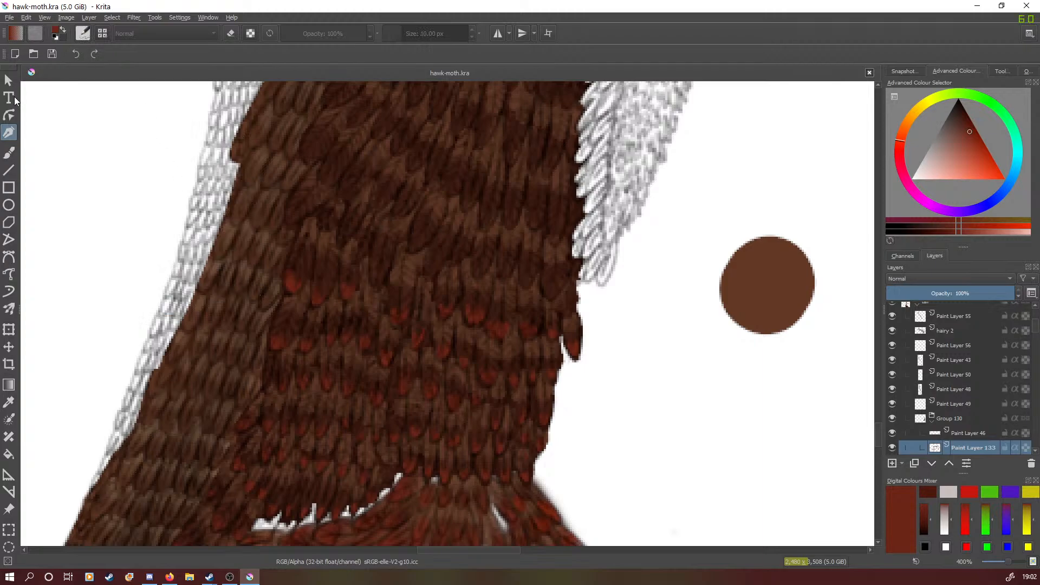
click(10, 153)
click(83, 34)
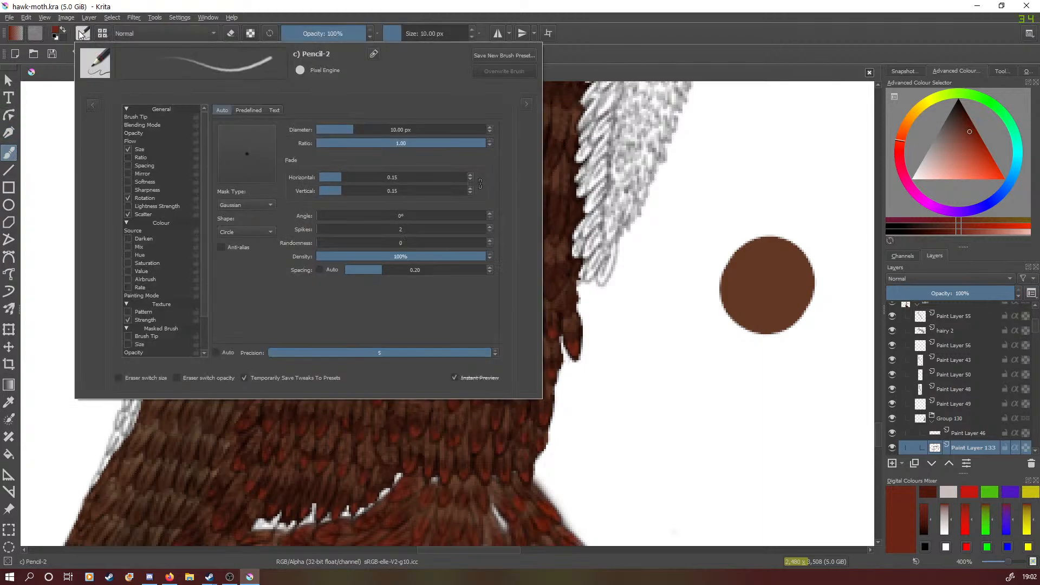
click(92, 105)
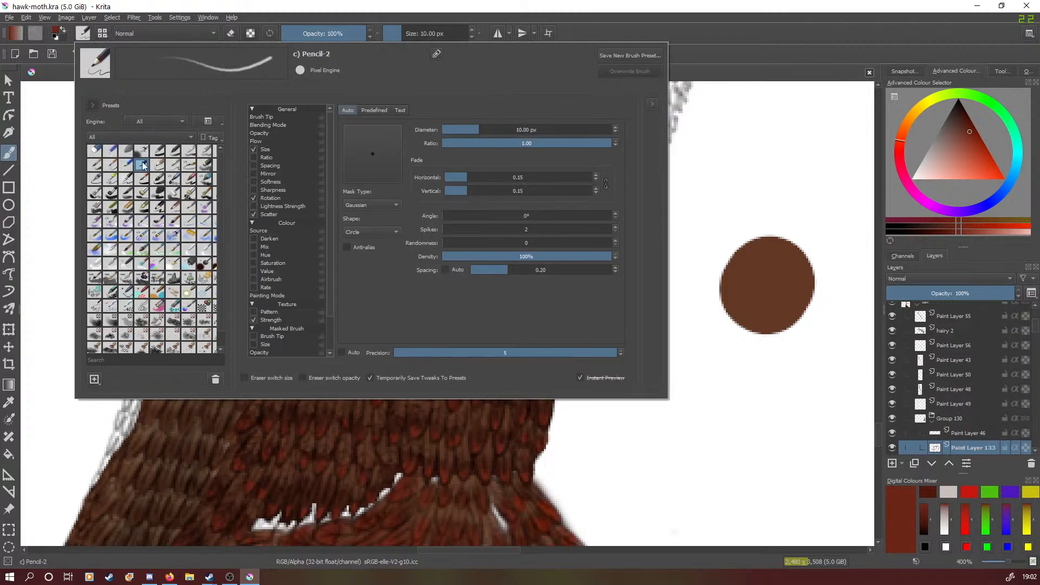
right_click(44, 106)
click(56, 102)
- Switch to full-screen mode and reduce the brush size to 4.63 px
click(42, 20)
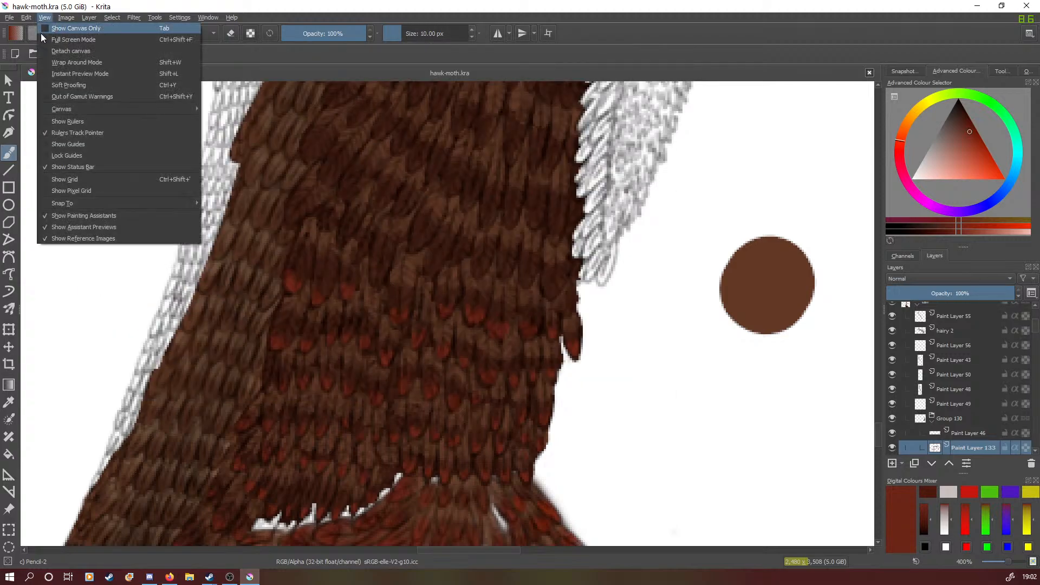
click(47, 39)
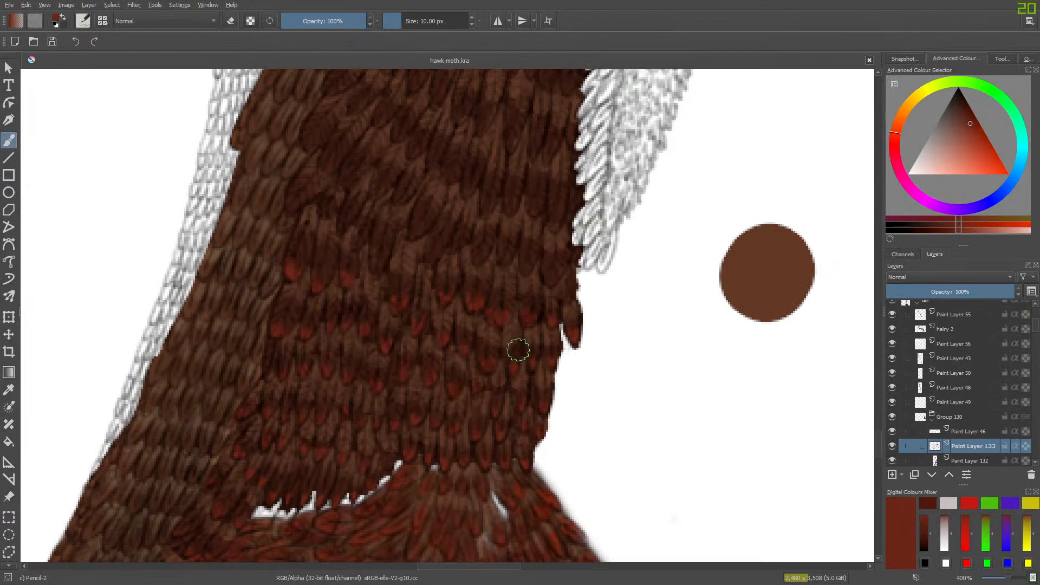
click(399, 20)
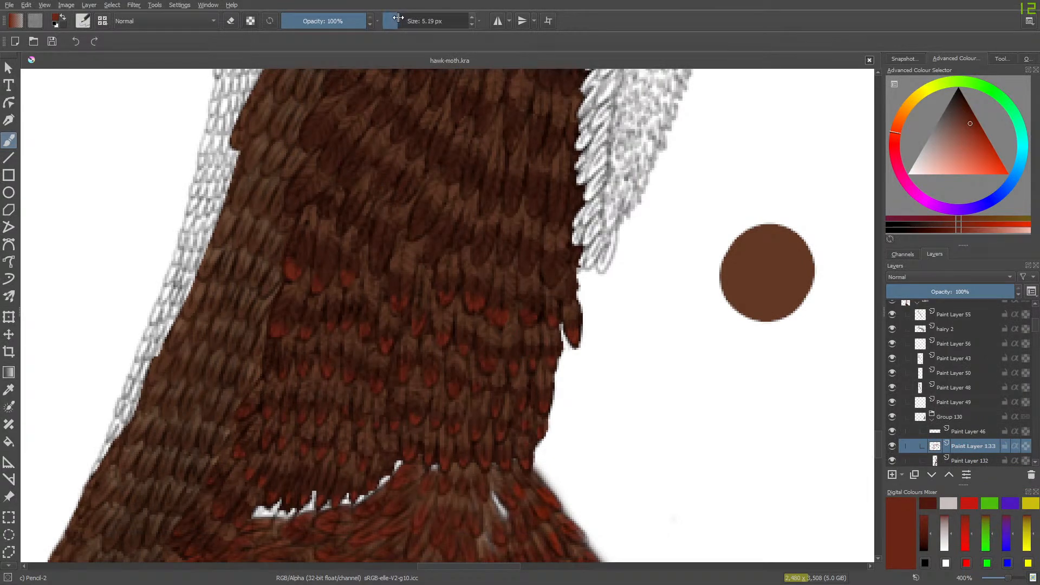
drag(398, 18, 397, 18)
- Paint red-brown tips on the mid-section brown feathers on Paint Layer 133, briefly hiding and showing the layer to compare
mouse_move(548, 279)
mouse_down()
mouse_move(545, 269)
mouse_move(561, 271)
mouse_up()
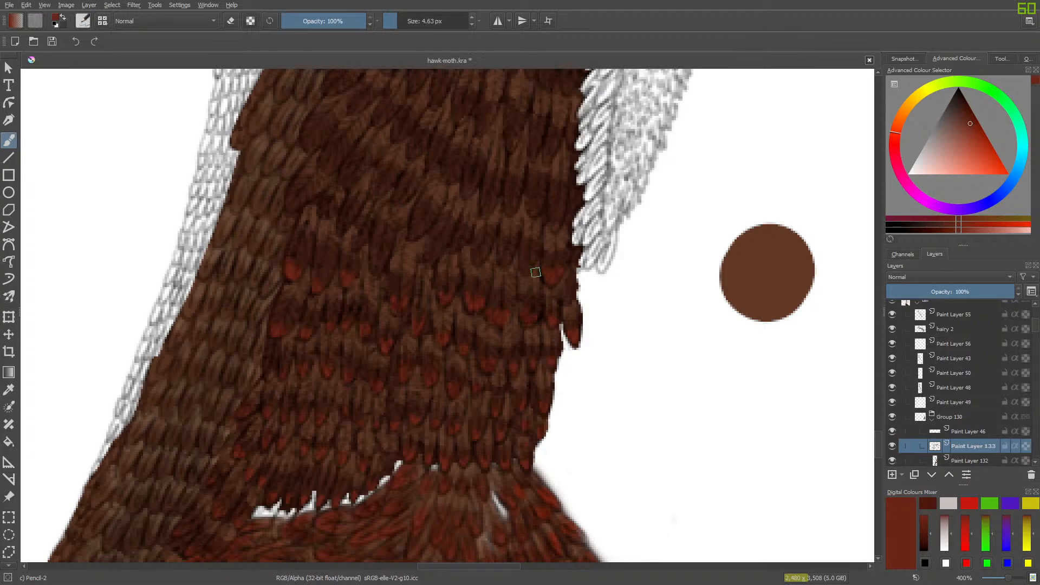
click(893, 446)
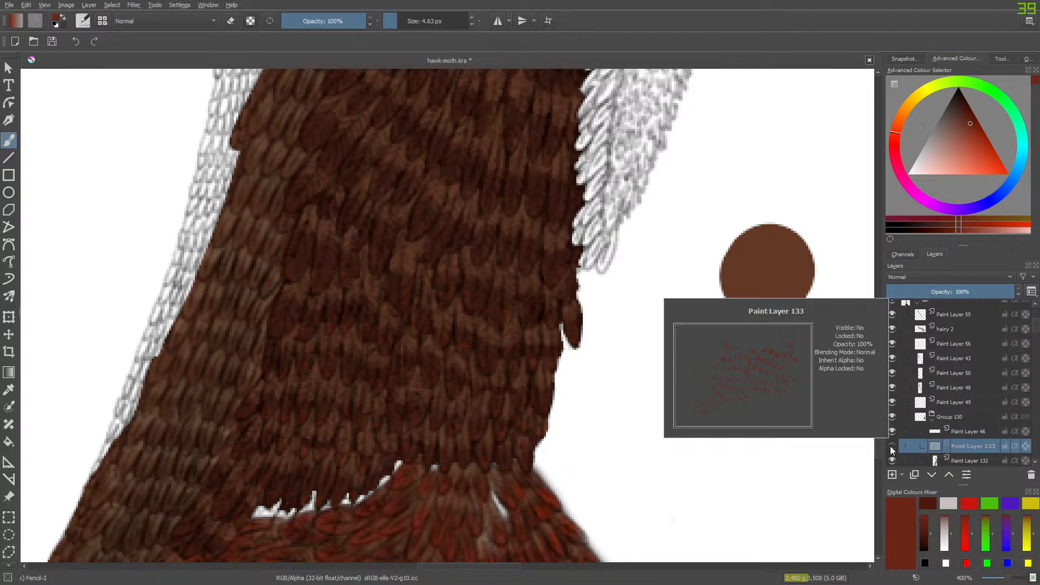
click(890, 446)
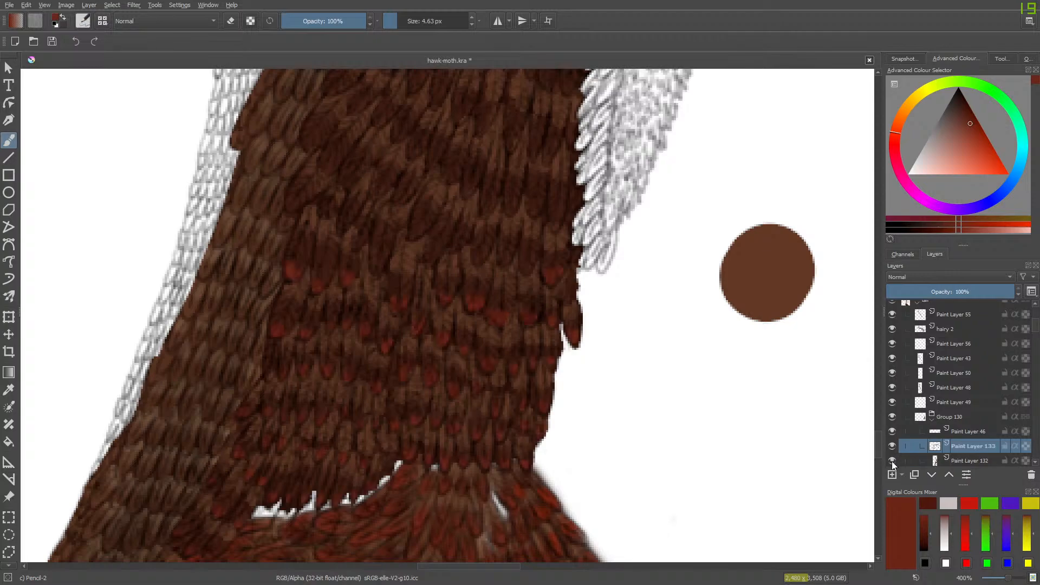
click(892, 461)
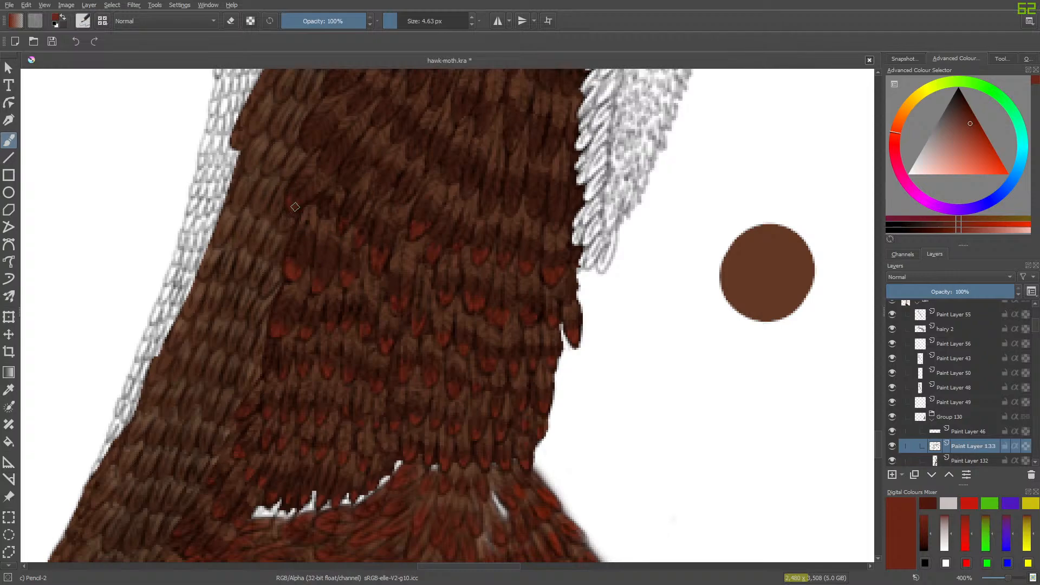
drag(295, 207, 291, 200)
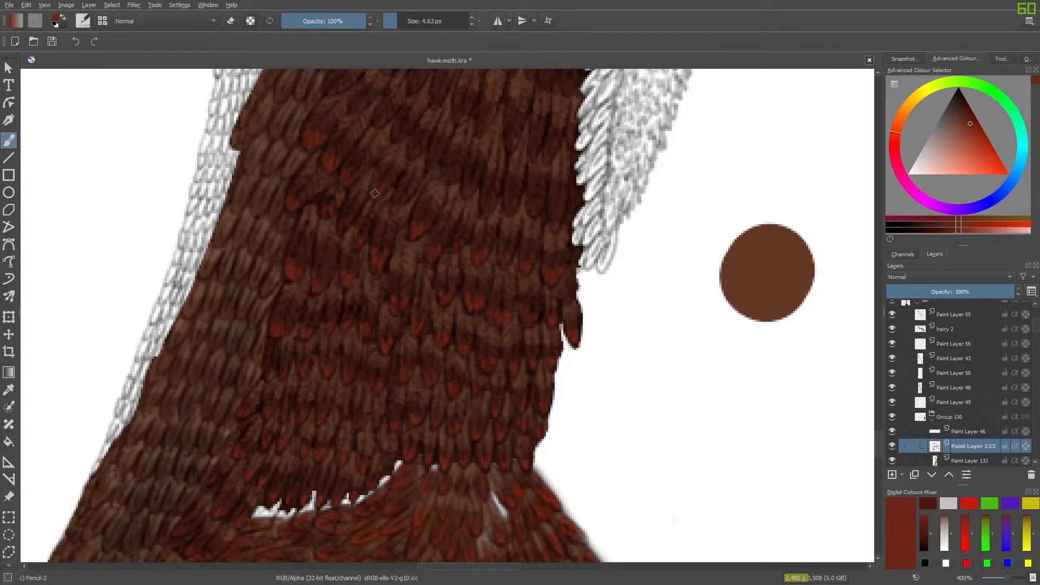
- Add red-brown tips to the rows of brown feathers just below the white gap
drag(877, 443, 872, 479)
drag(443, 565, 482, 566)
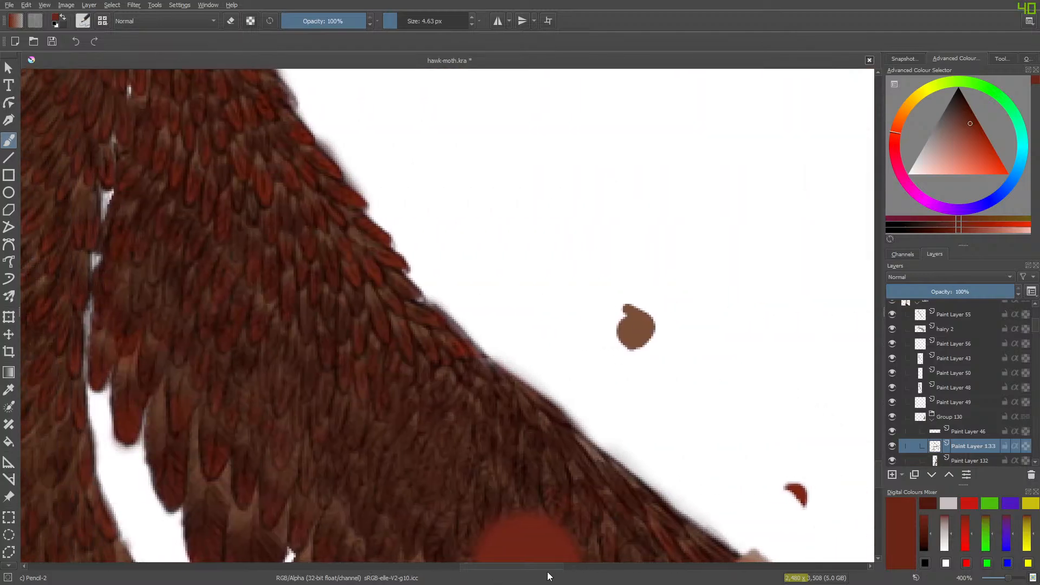
drag(877, 473, 897, 415)
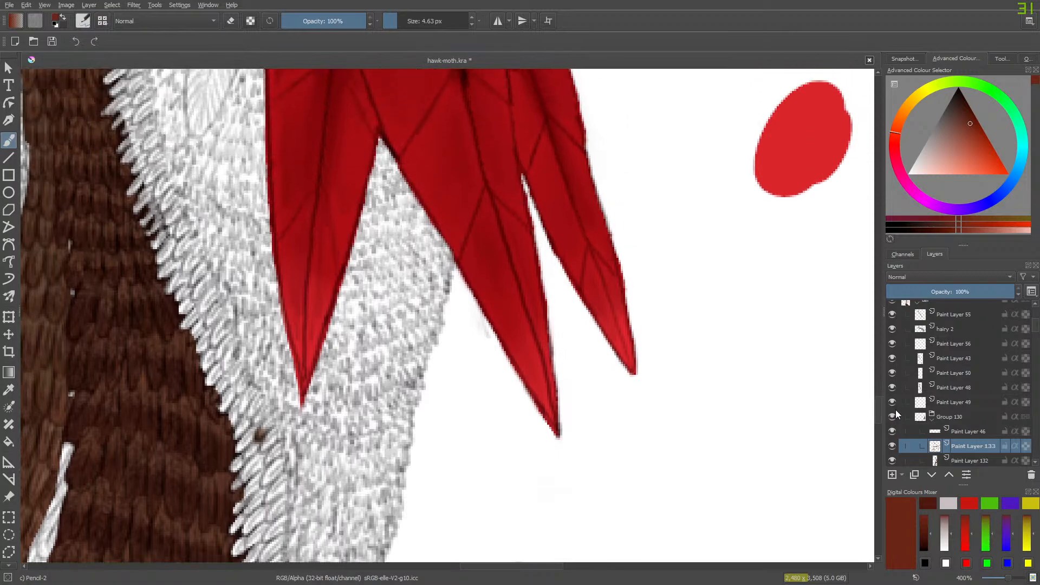
drag(506, 566, 474, 566)
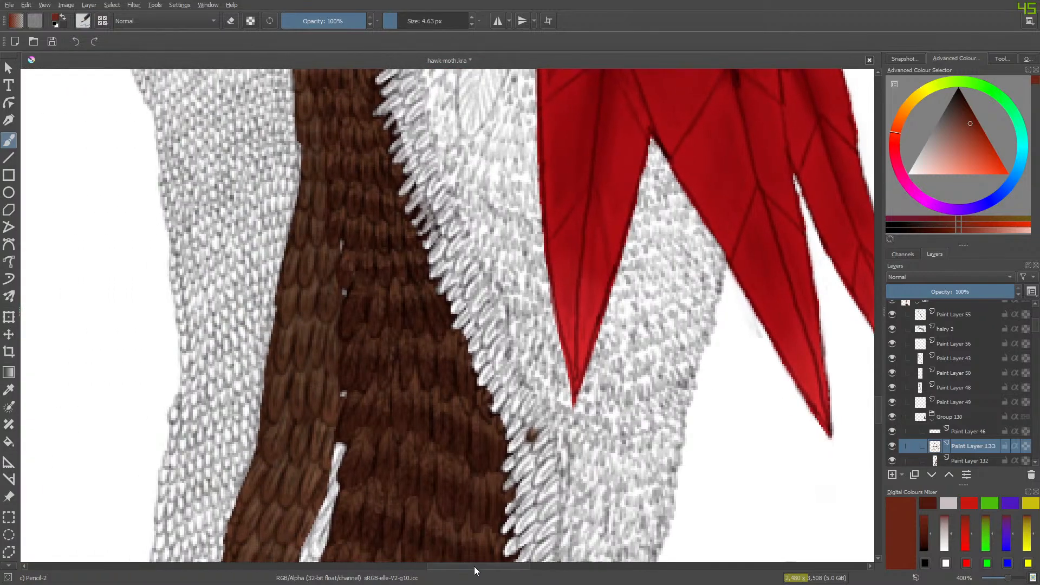
drag(884, 385, 879, 436)
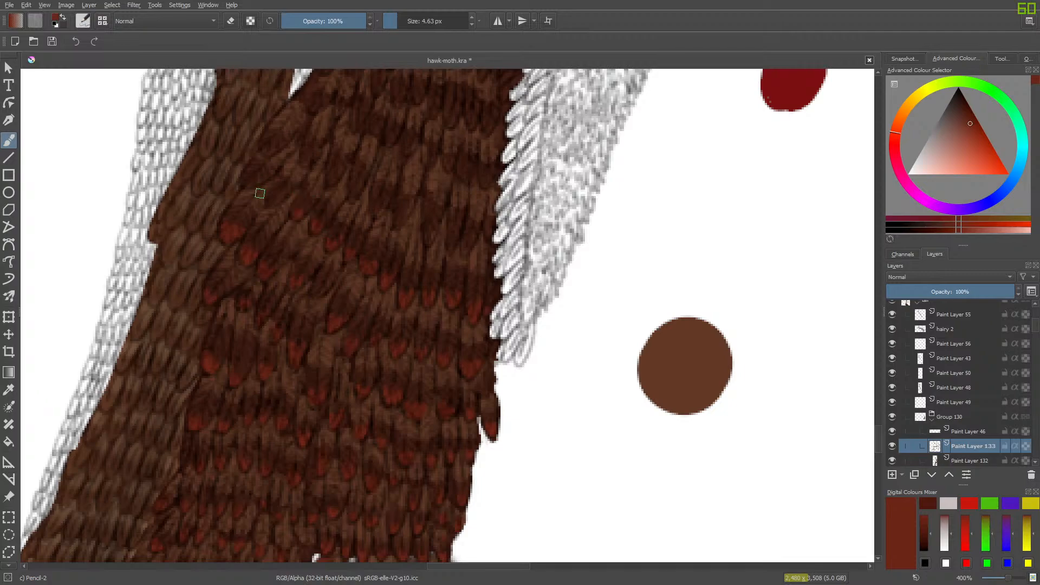
drag(267, 195, 269, 195)
drag(278, 146, 271, 149)
- Clean up the red tips below the white gap with the Eraser Circle at 10.36 px, and return to Pencil-2
key(e)
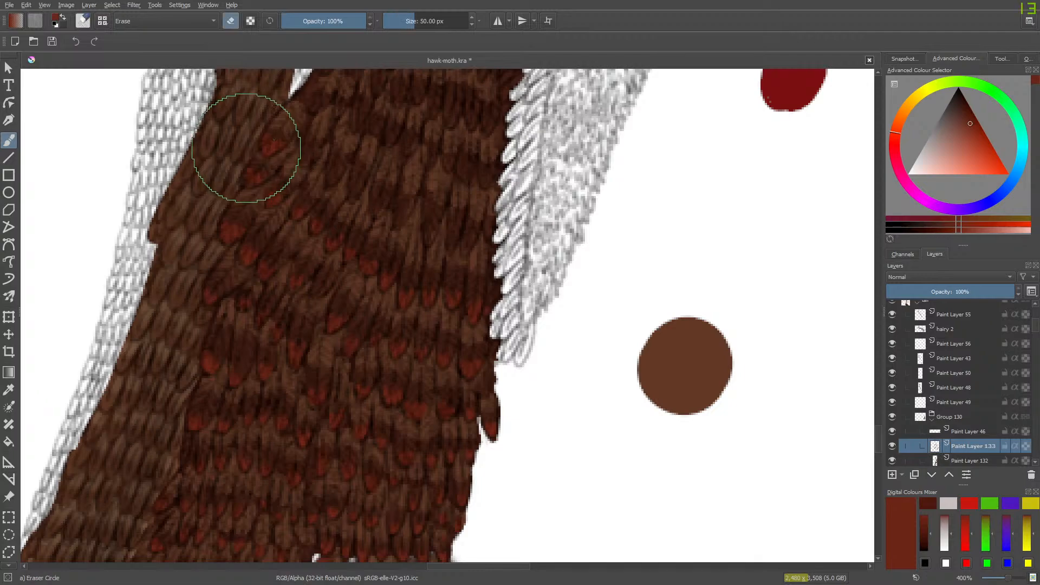
drag(406, 19, 400, 20)
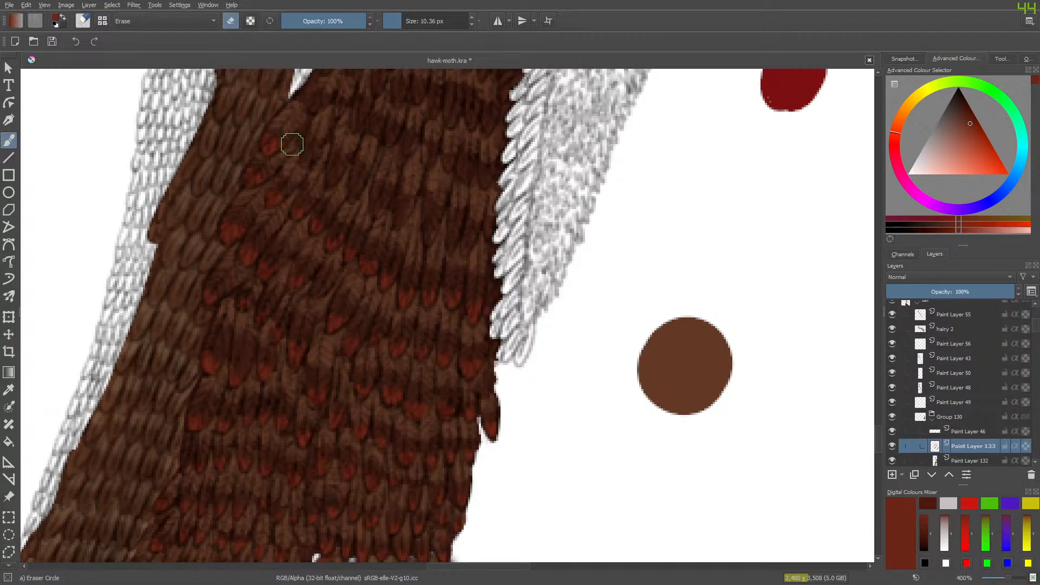
key(e)
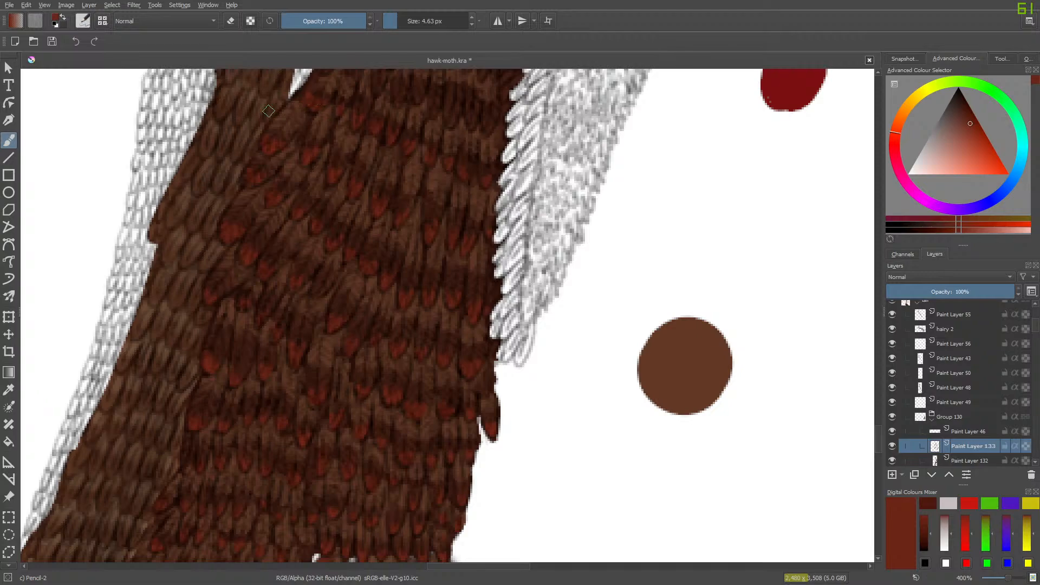
- Paint red-brown feather tips beside the white gap and up the dark brown strip to its top edge
drag(877, 441, 878, 426)
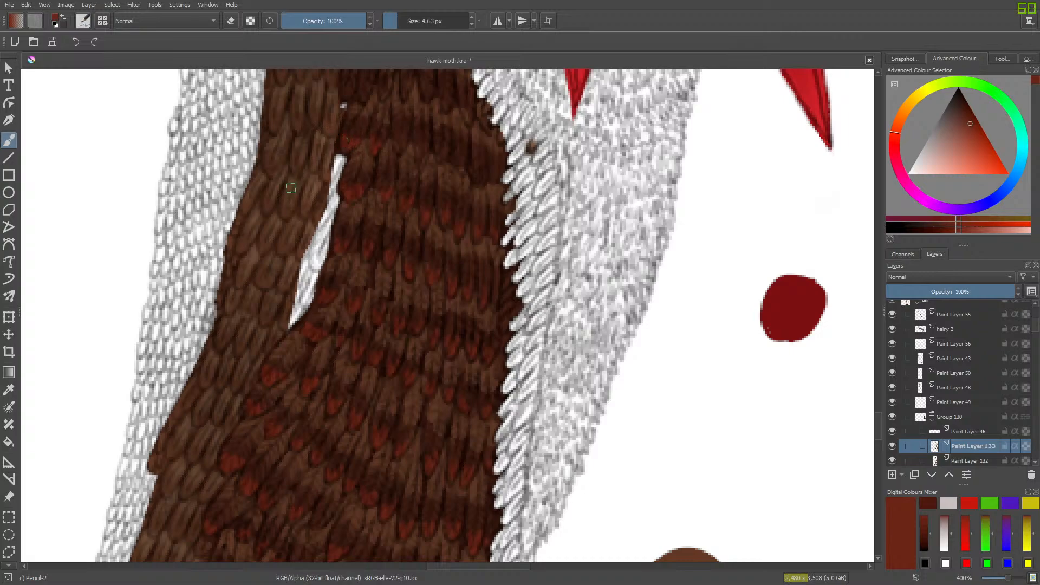
drag(876, 424, 879, 417)
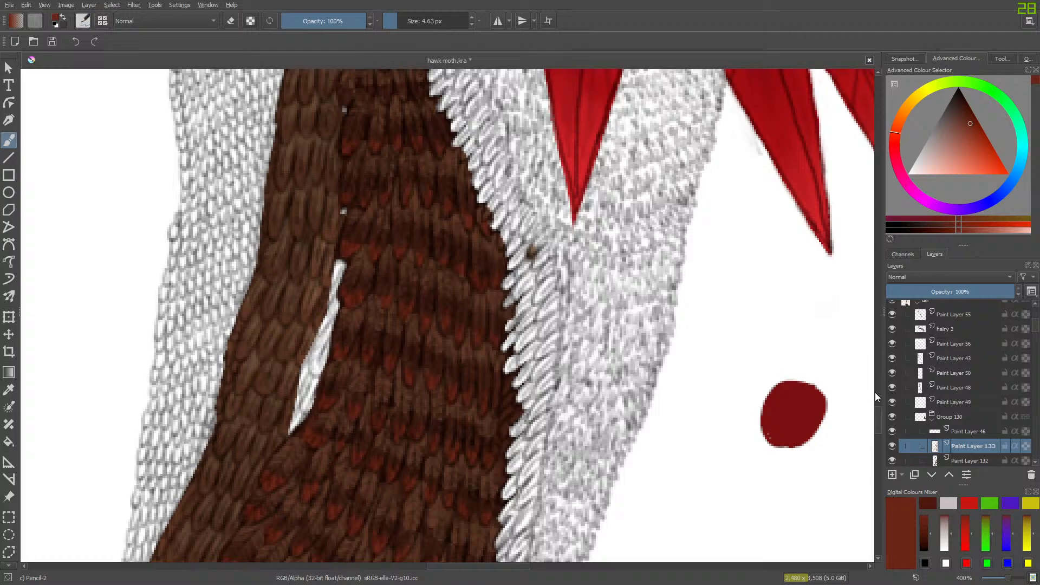
drag(875, 420, 878, 410)
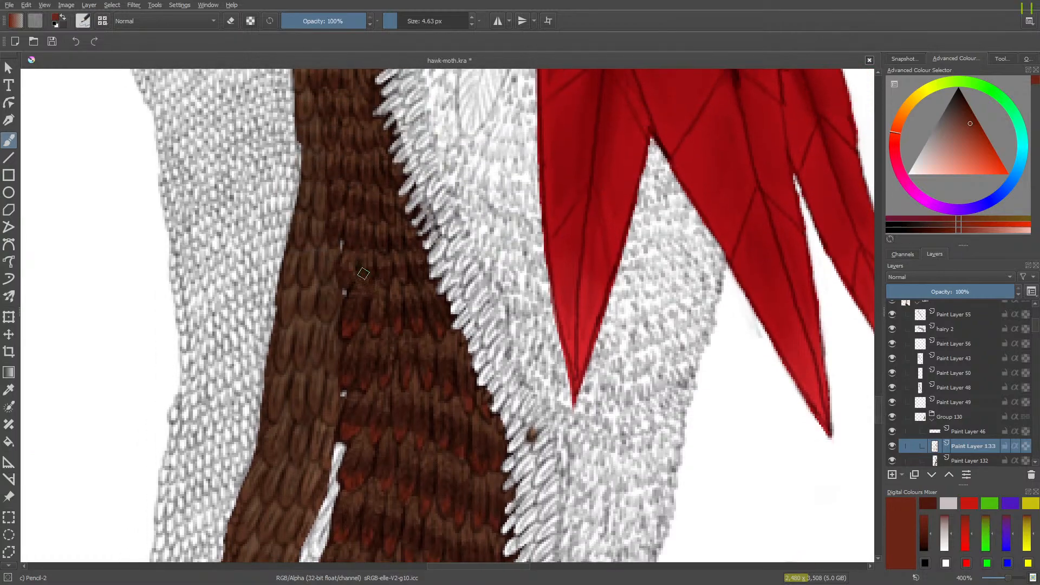
drag(335, 237, 334, 243)
click(353, 242)
click(368, 243)
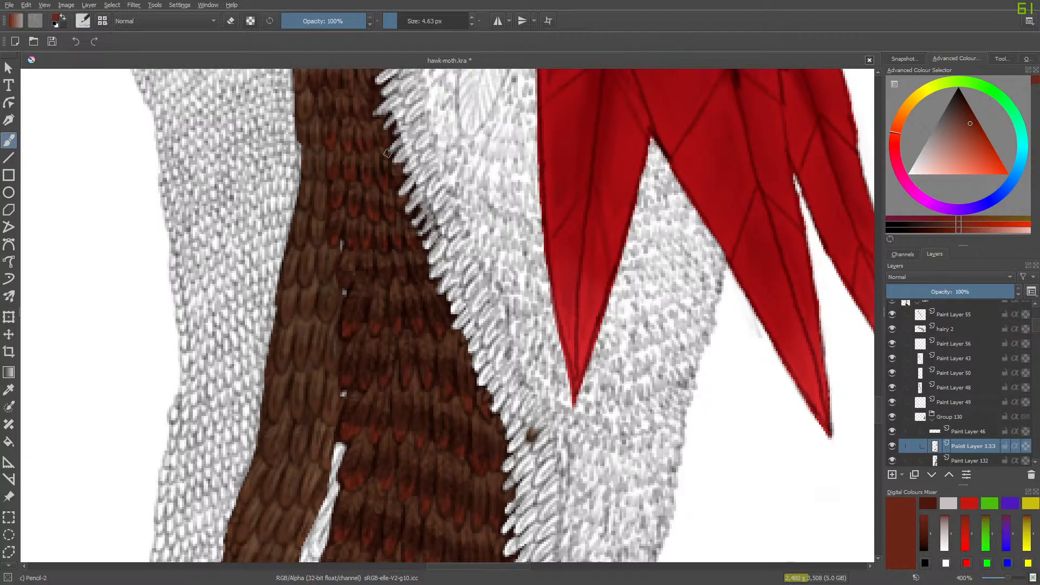
drag(875, 411, 879, 398)
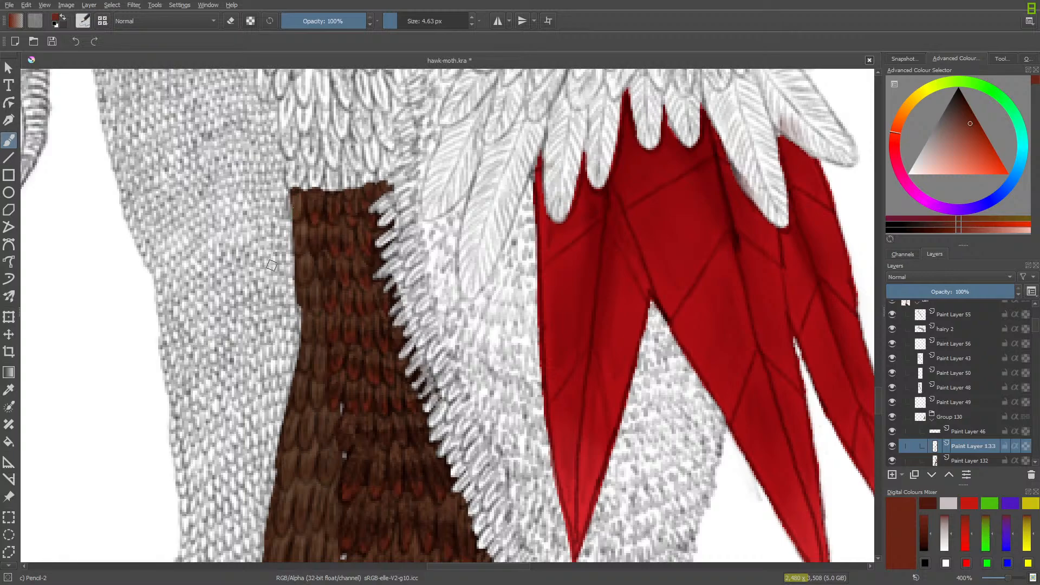
- Switch to Blender Basic at 6.43 px and blend the red-brown tips into the feathers around and below the white gap
drag(878, 396, 870, 440)
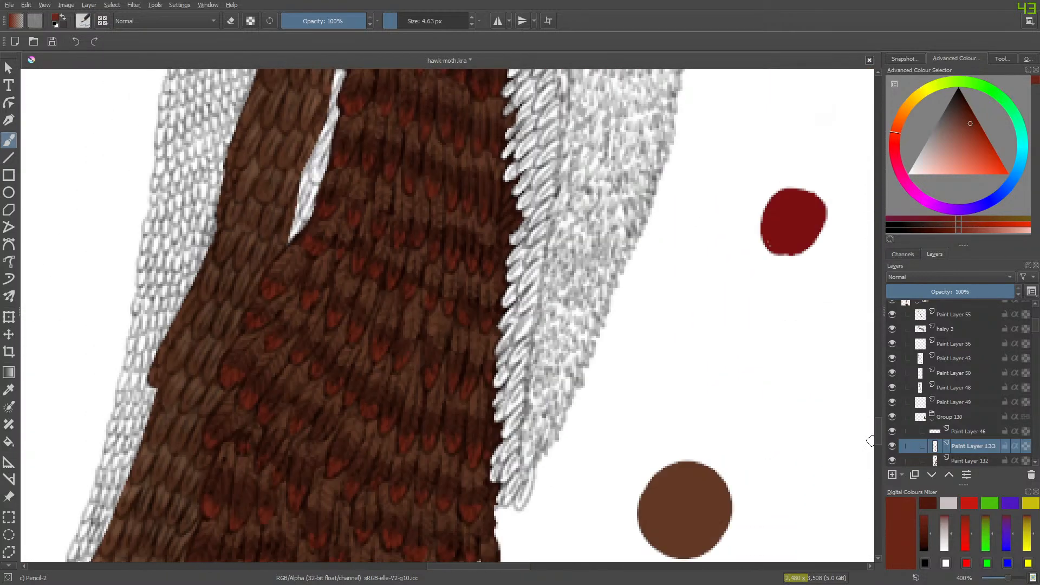
right_click(374, 342)
click(310, 313)
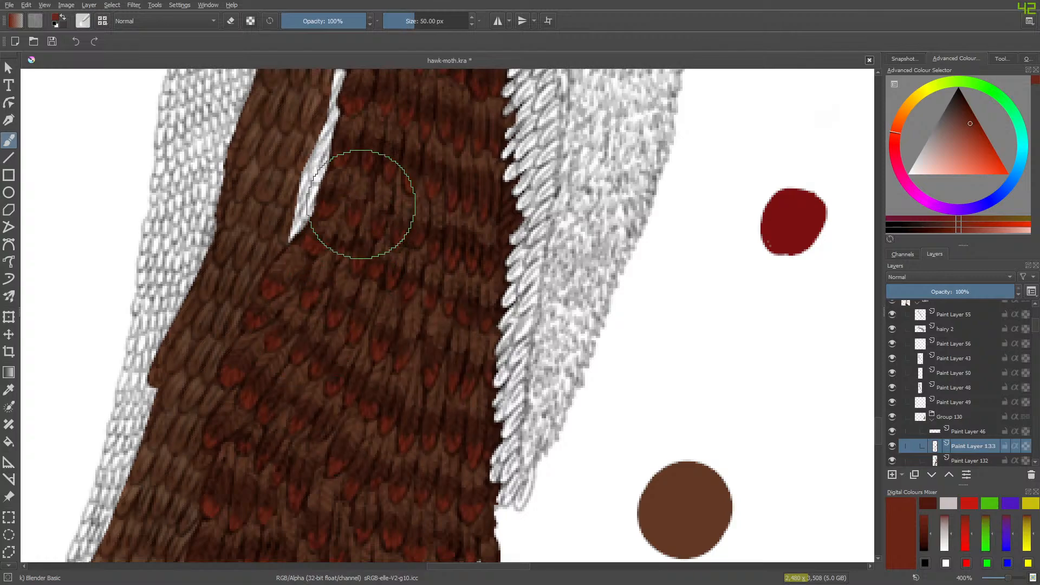
drag(408, 17, 399, 18)
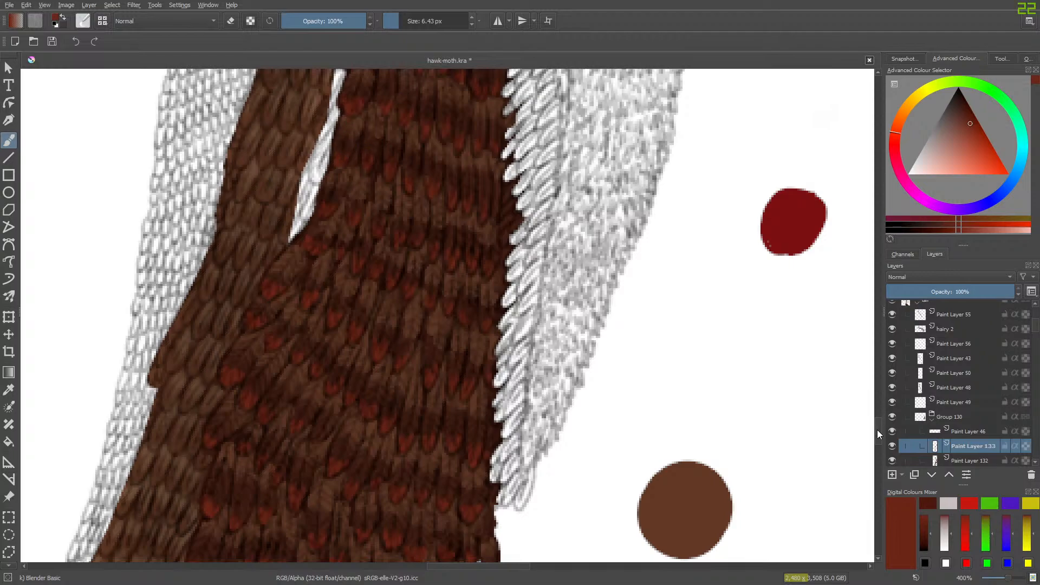
- Continue blending the red-brown tips beside the white gap and up the dark brown strip to its top edge
drag(879, 429, 880, 423)
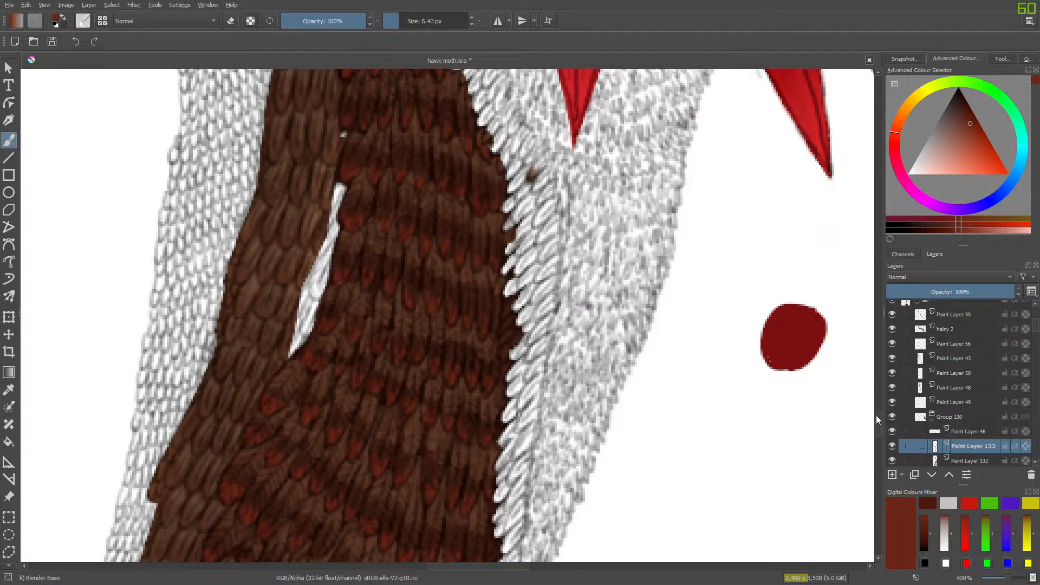
scroll(876, 415, up, 5)
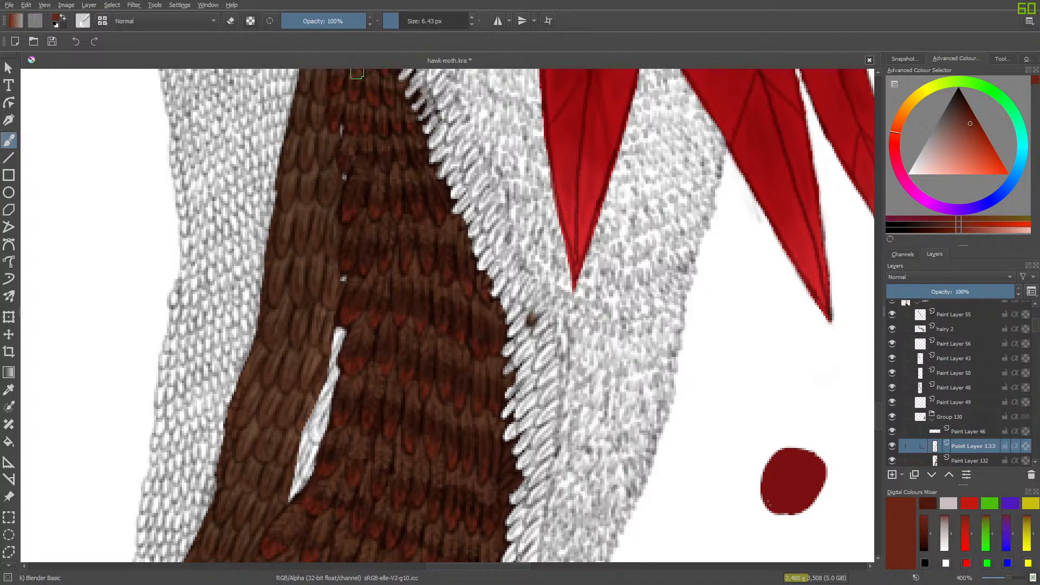
drag(878, 408, 886, 398)
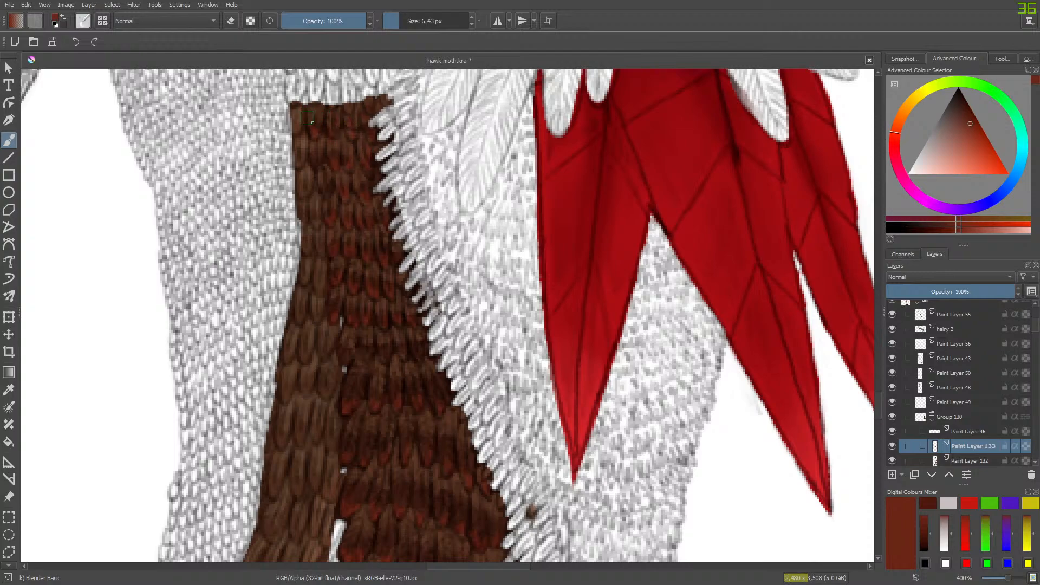
- Collapse Group 130 and toggle the surrounding layers to examine which parts of the drawing each one holds
mouse_move(876, 402)
mouse_down()
mouse_move(873, 454)
mouse_move(878, 397)
mouse_move(875, 437)
mouse_up()
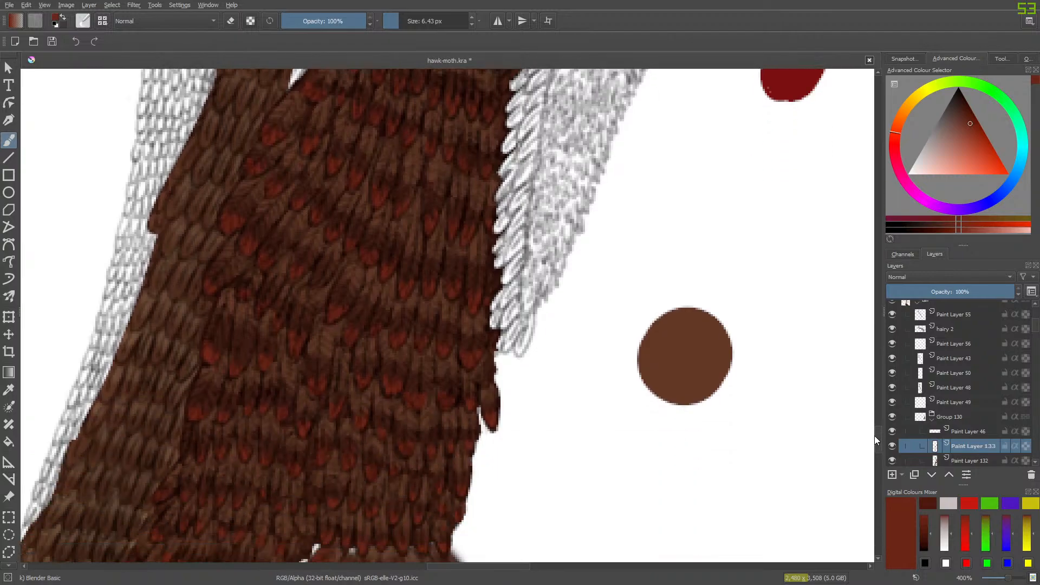
click(931, 420)
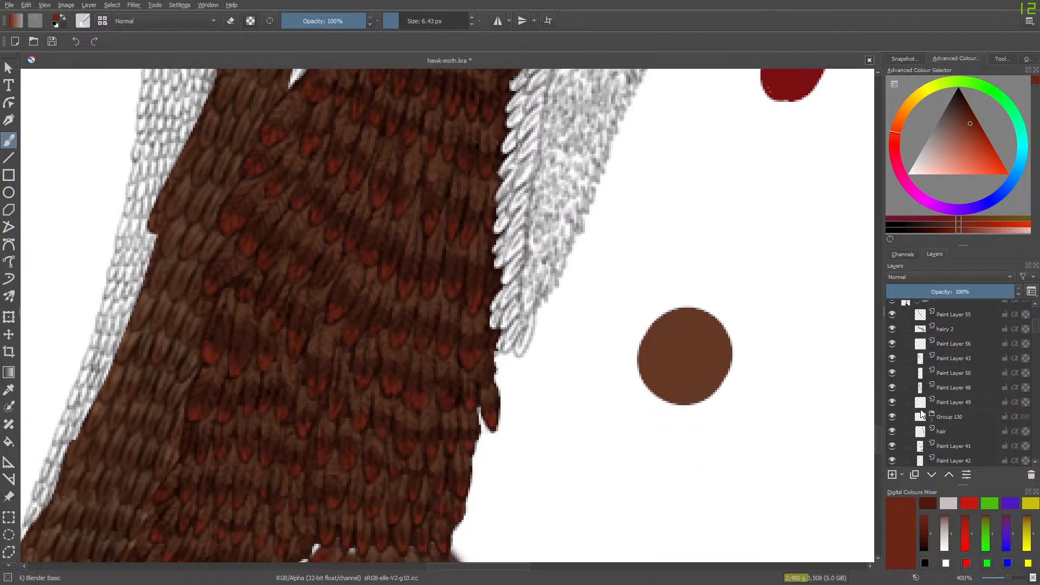
click(892, 431)
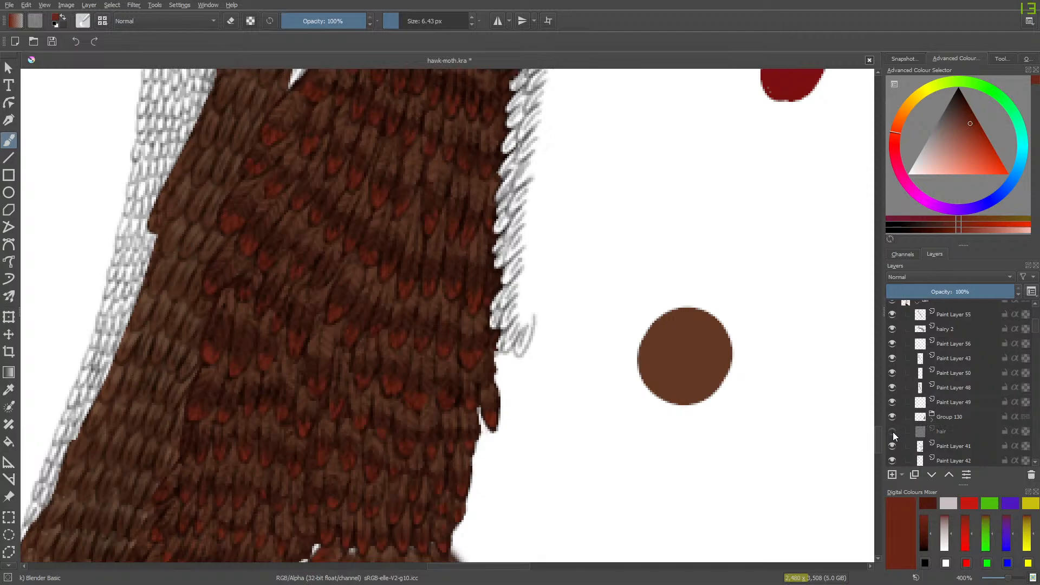
click(892, 431)
click(892, 431)
click(892, 431)
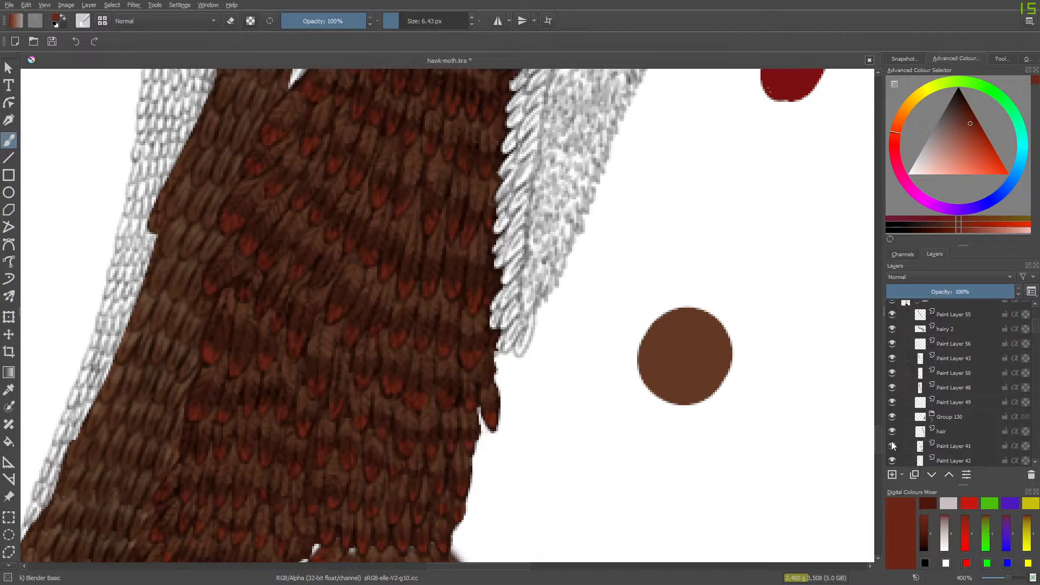
click(892, 446)
click(892, 460)
click(892, 461)
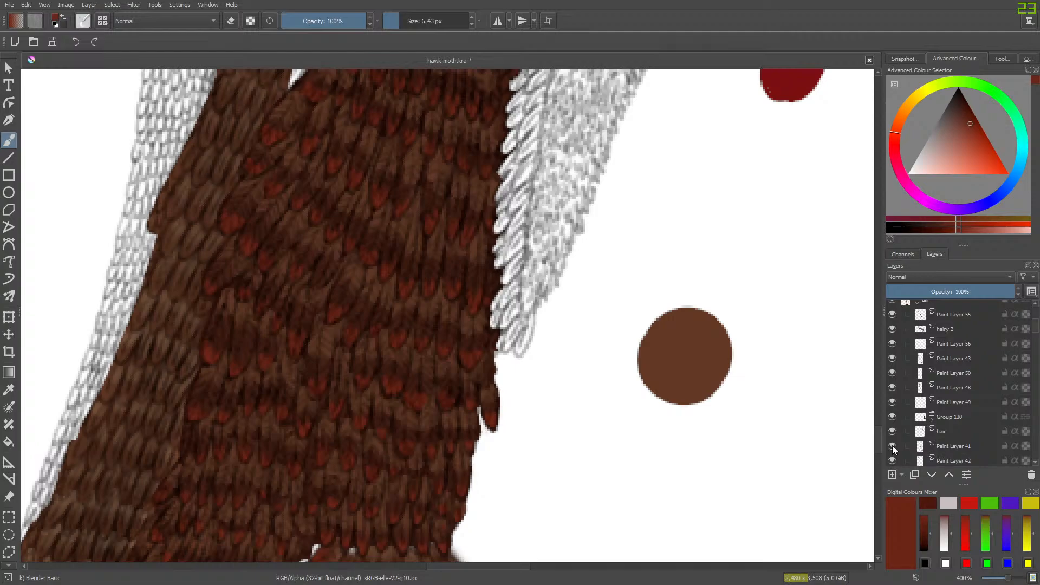
click(892, 328)
drag(1008, 577, 1000, 581)
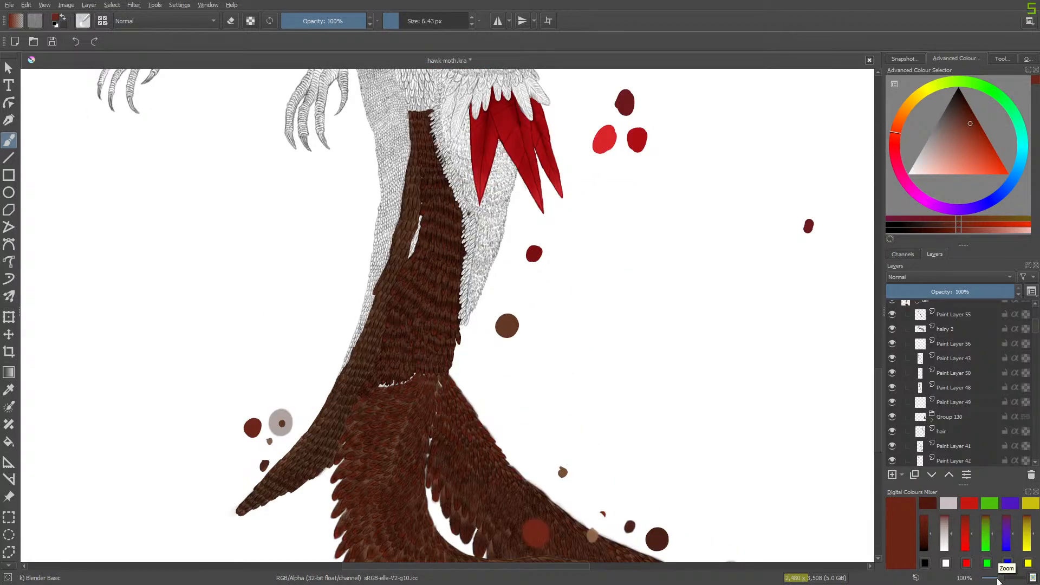
drag(1000, 578, 1004, 582)
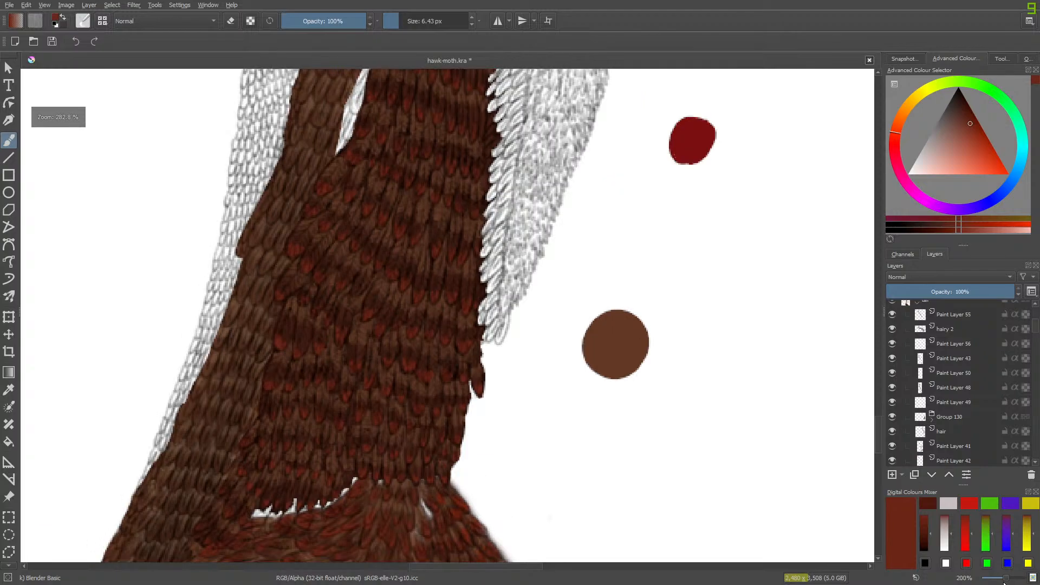
click(892, 386)
click(892, 386)
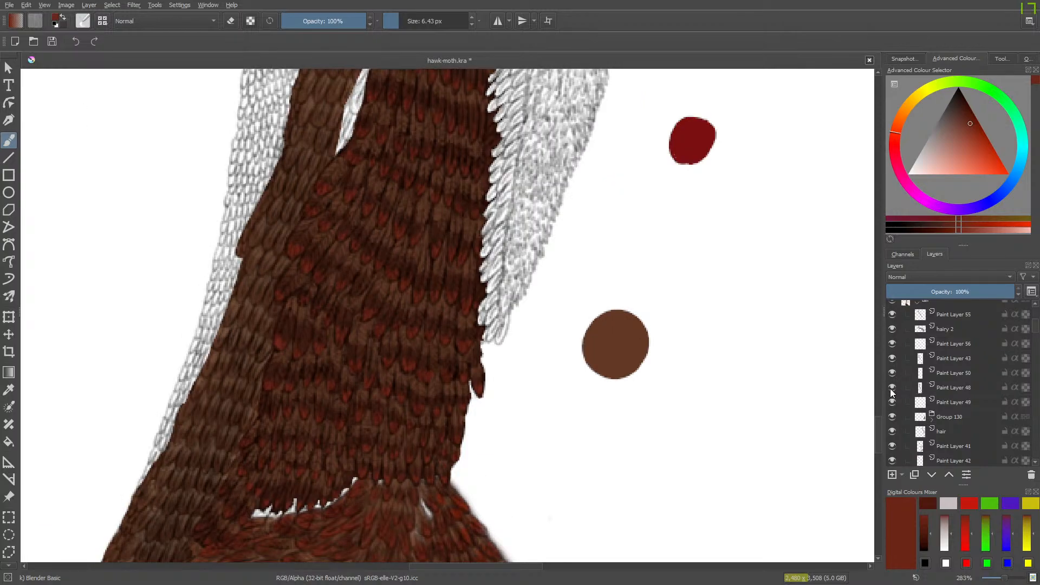
- Place Paint Layer 48 in a new group with Quick Group after toggling its visibility
click(947, 385)
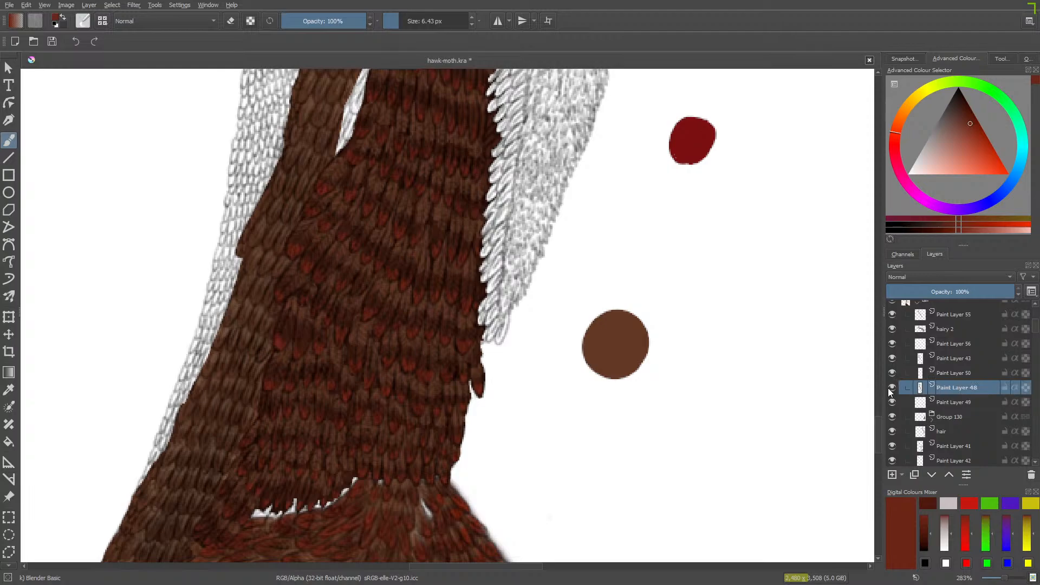
click(889, 388)
click(890, 387)
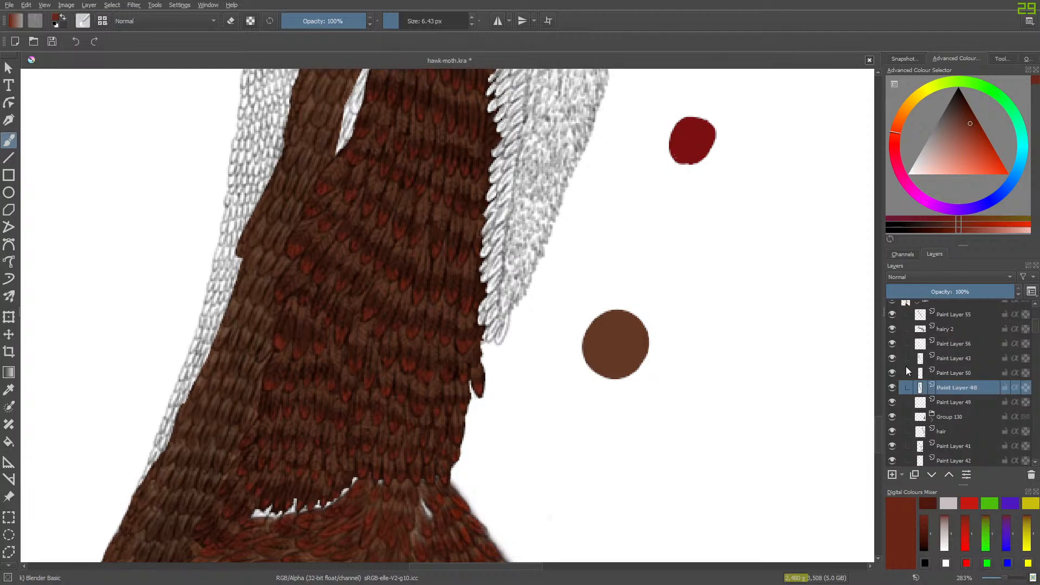
right_click(934, 386)
mouse_move(881, 301)
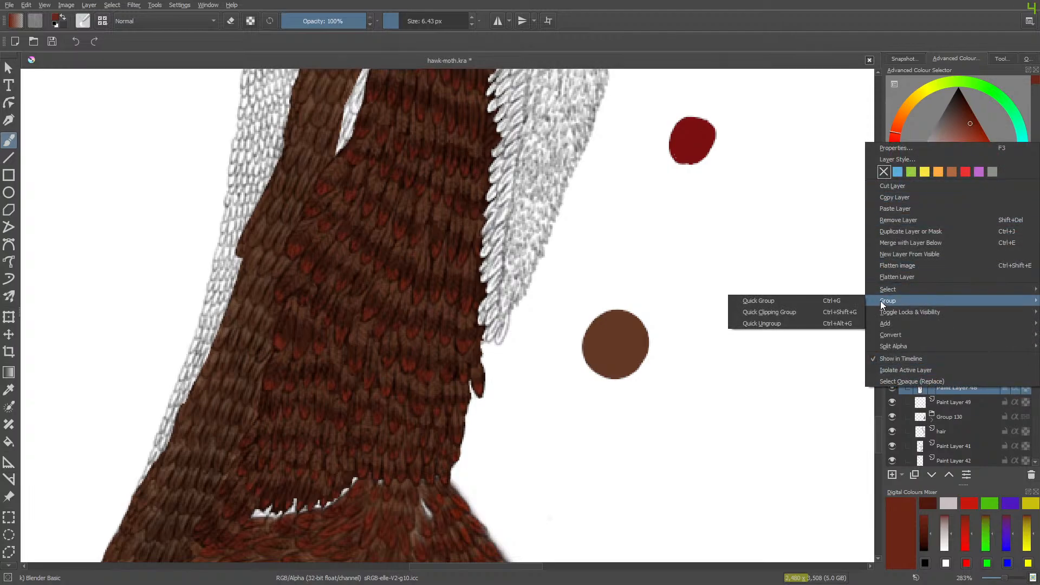
click(820, 300)
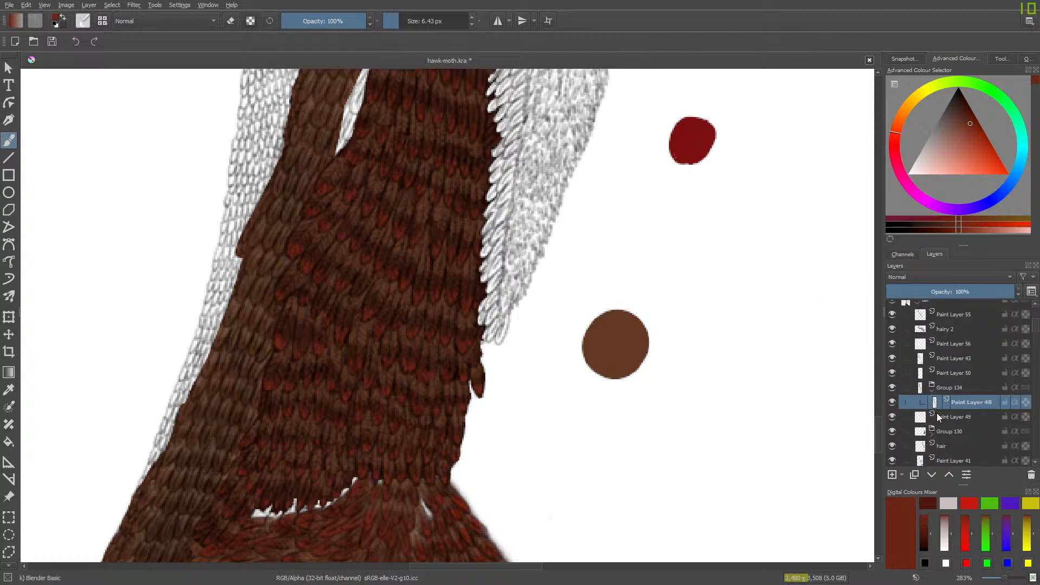
- Check Paint Layer 49 by toggling it and move it into the new group beneath Paint Layer 48
click(937, 413)
click(890, 416)
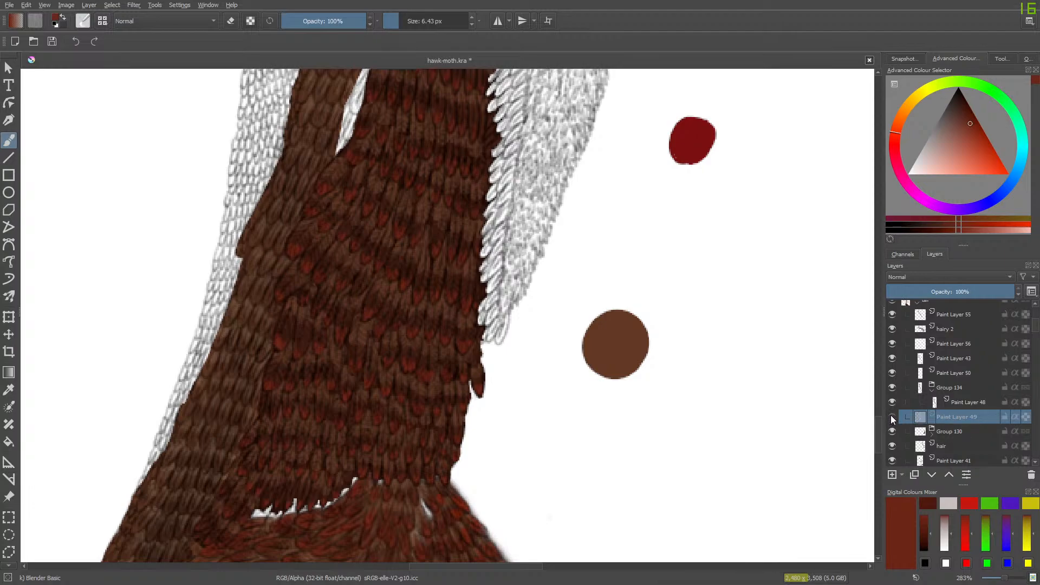
click(891, 417)
- Add a new paint layer in the group and place it between Paint Layer 48 and Paint Layer 49
click(919, 403)
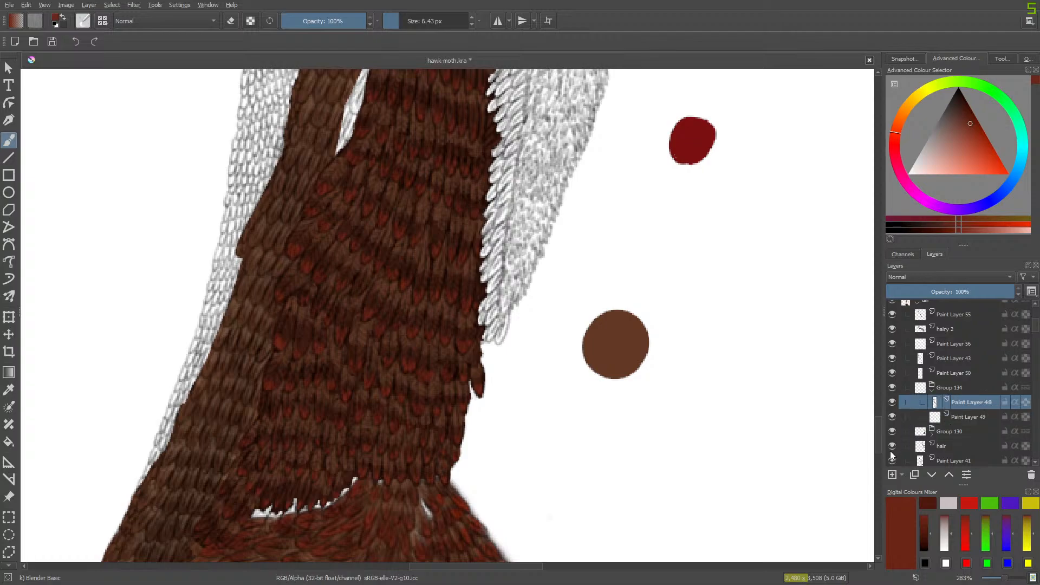
click(891, 474)
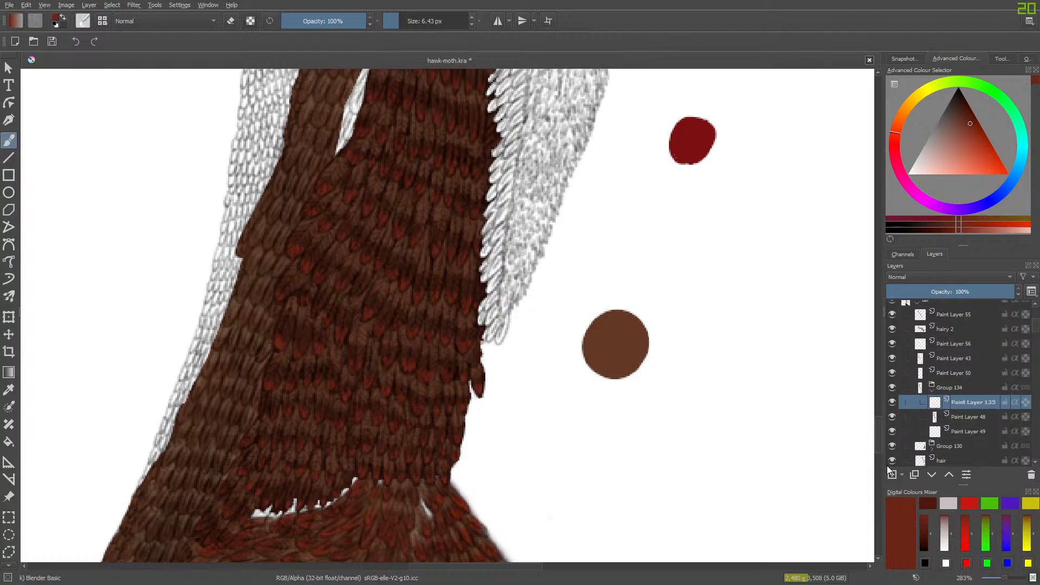
click(936, 475)
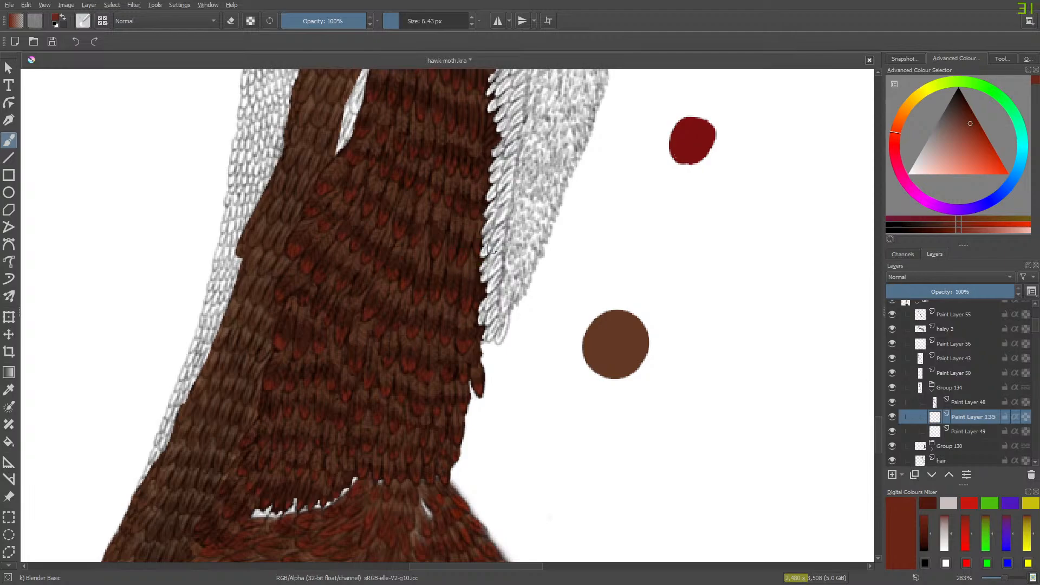
- Sample a dark reddish brown from the finished feathers as the painting colour and return to the Freehand Brush
click(9, 389)
click(469, 320)
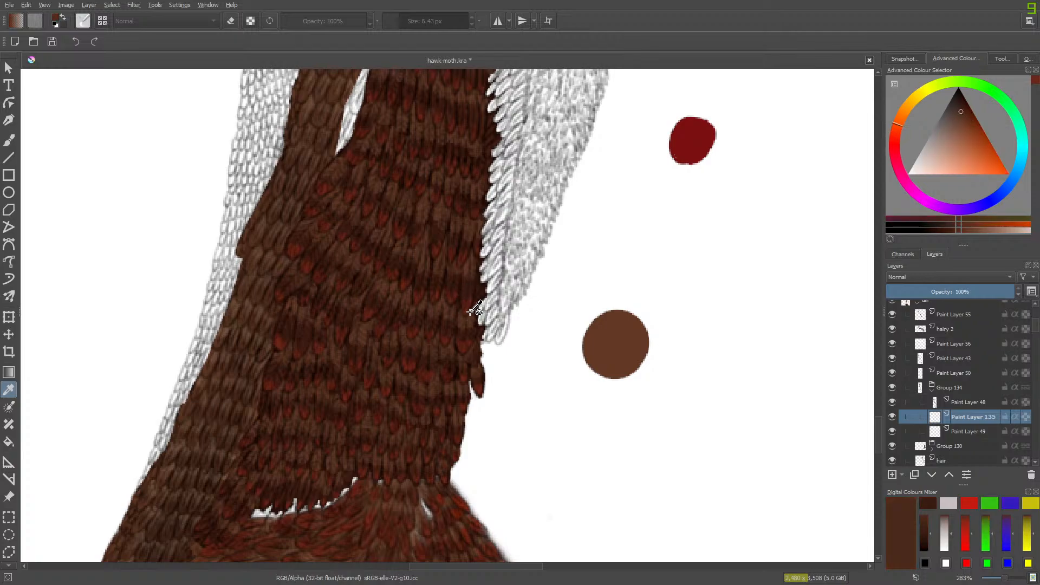
click(12, 138)
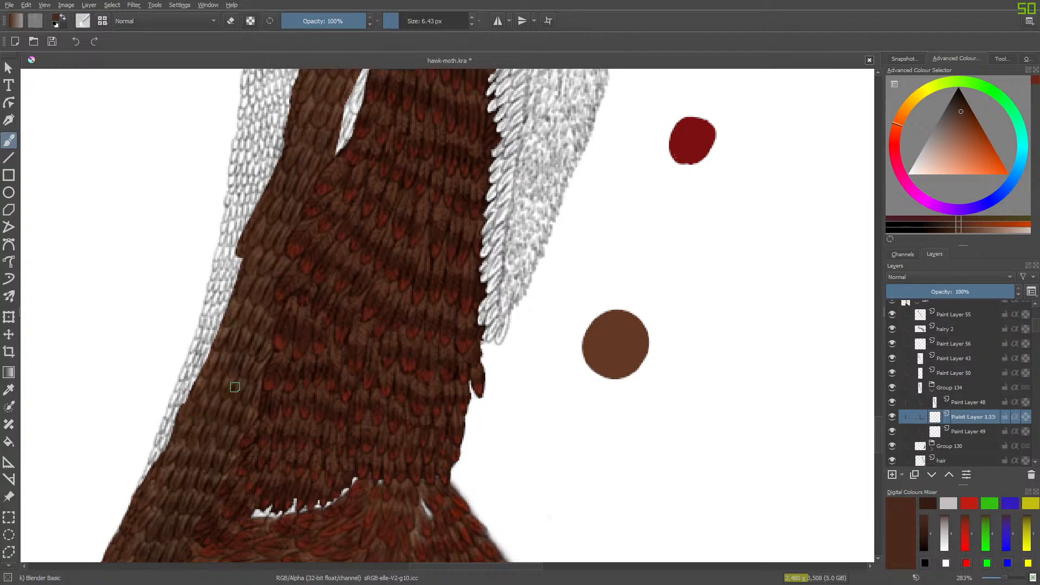
click(9, 389)
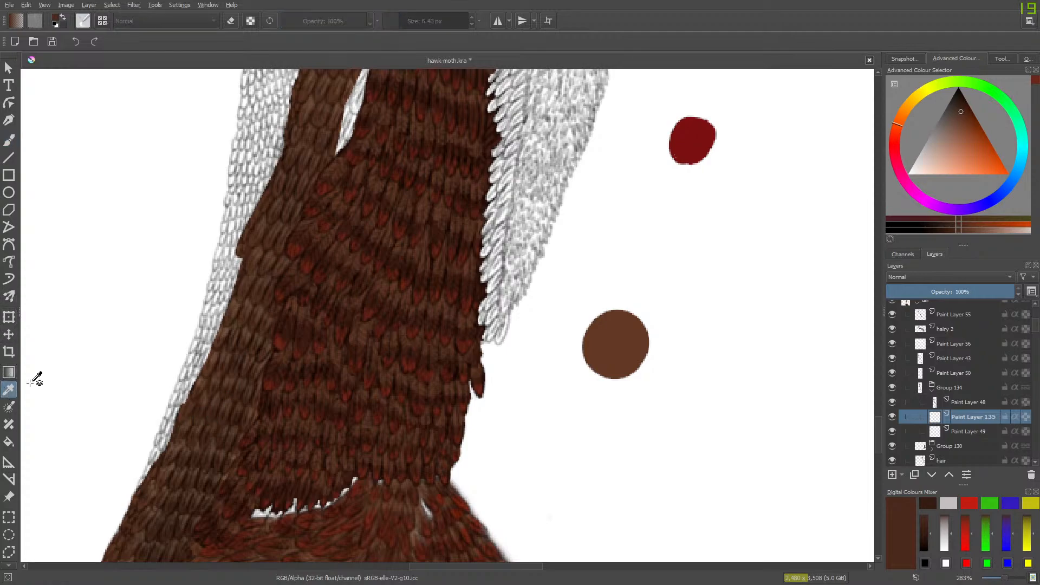
click(445, 324)
click(2, 136)
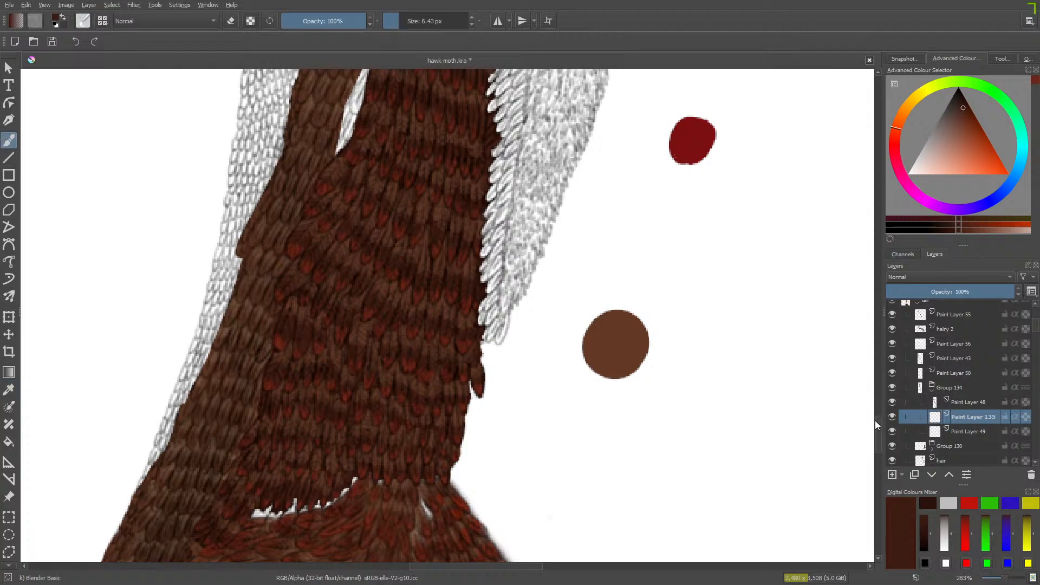
- Paint dark brown over the white fringe beside the brown strip with Basic-1 at 40 px, adding a colour swatch on the blank canvas
drag(875, 420, 878, 400)
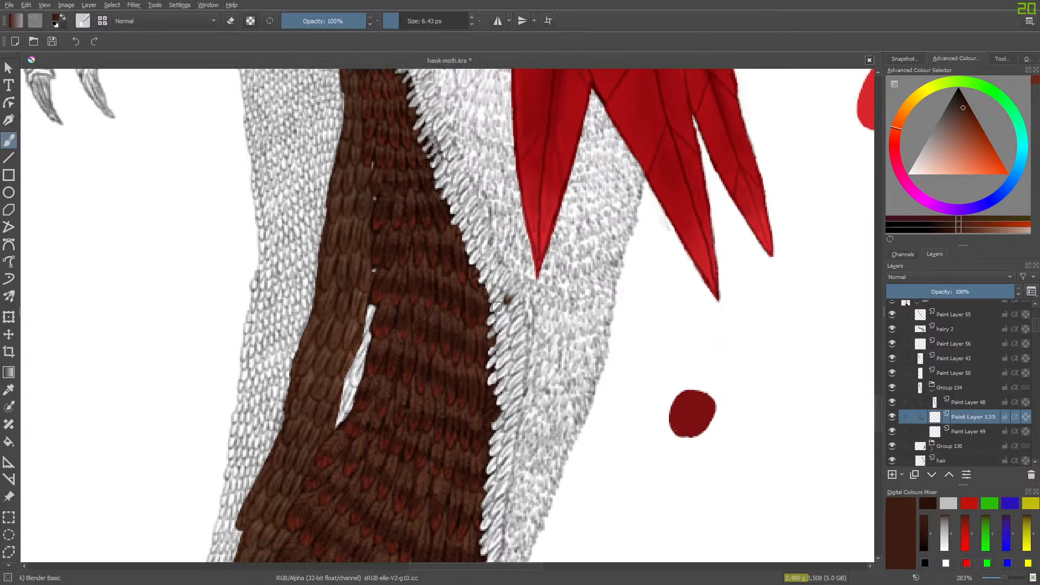
click(82, 23)
click(155, 139)
right_click(48, 83)
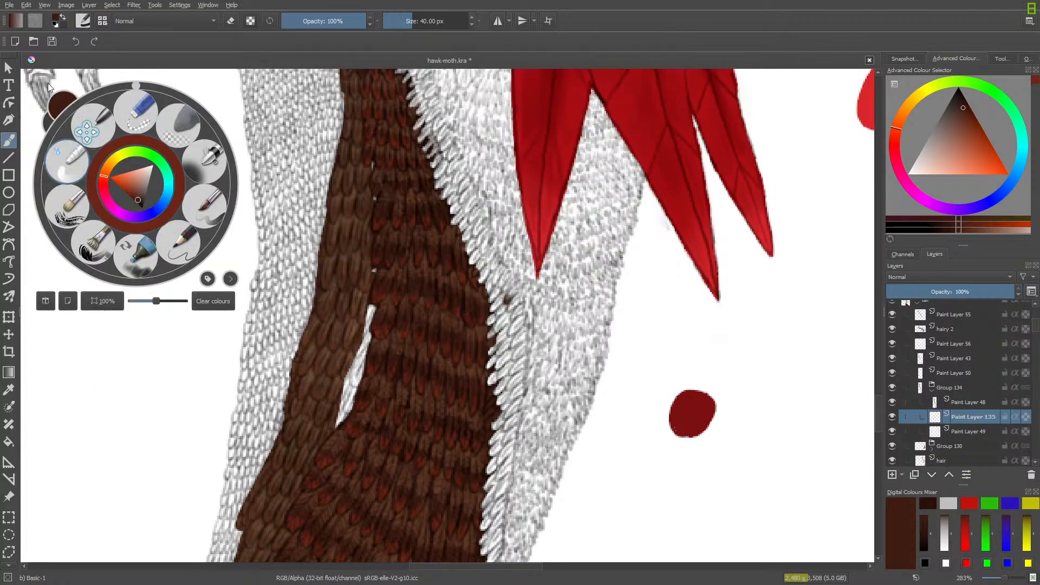
right_click(68, 157)
right_click(489, 341)
right_click(497, 336)
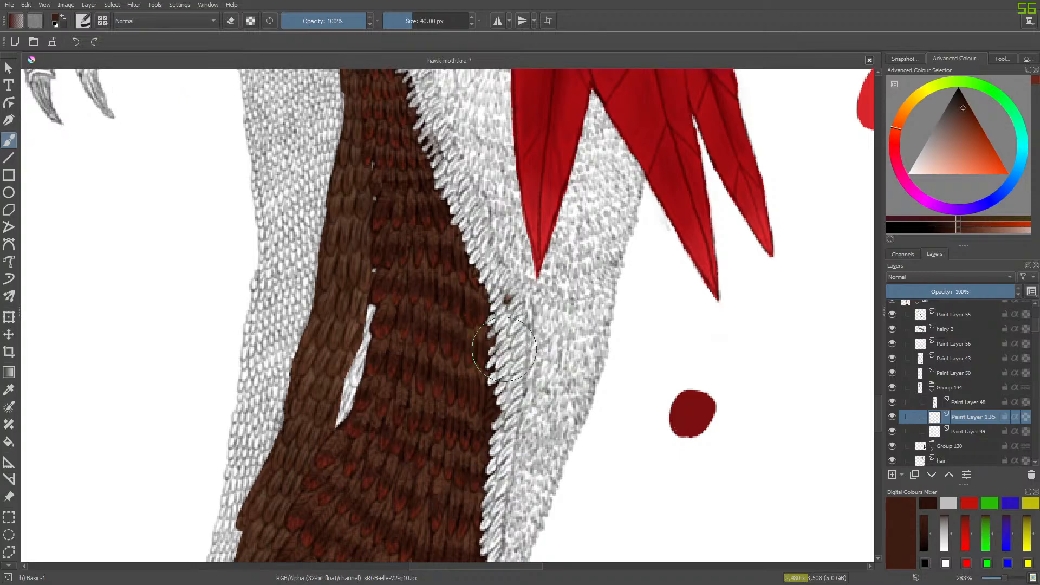
mouse_move(501, 336)
mouse_down()
mouse_move(506, 413)
mouse_move(499, 281)
mouse_move(431, 130)
mouse_move(436, 118)
mouse_up()
click(872, 413)
- Extend the dark brown base along the fringe, up past the strip's top edge and down to the fringe's lower end
scroll(878, 402, up, 4)
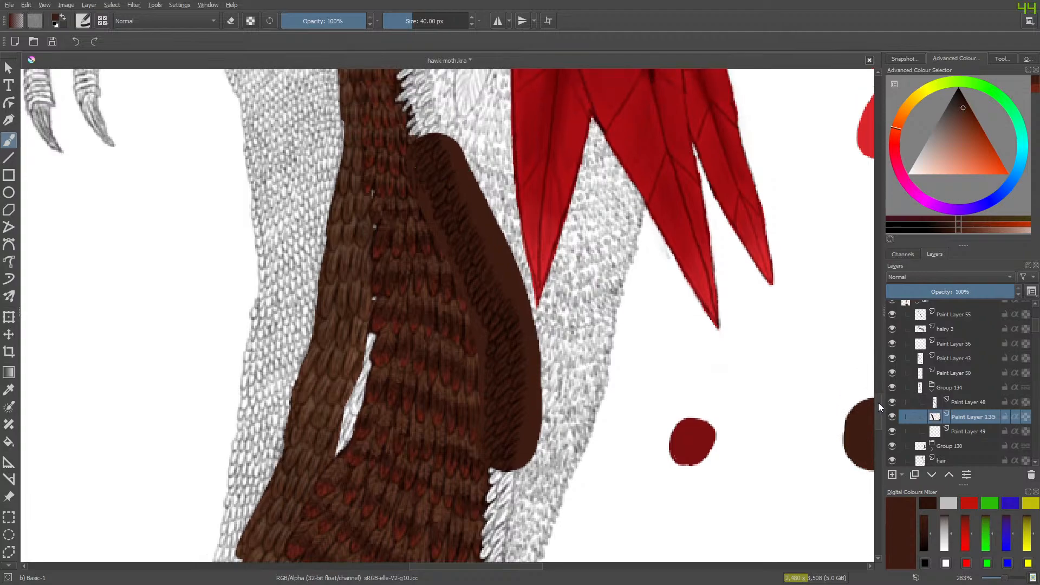
mouse_move(441, 232)
mouse_down()
mouse_move(408, 84)
mouse_move(483, 369)
mouse_move(508, 542)
mouse_up()
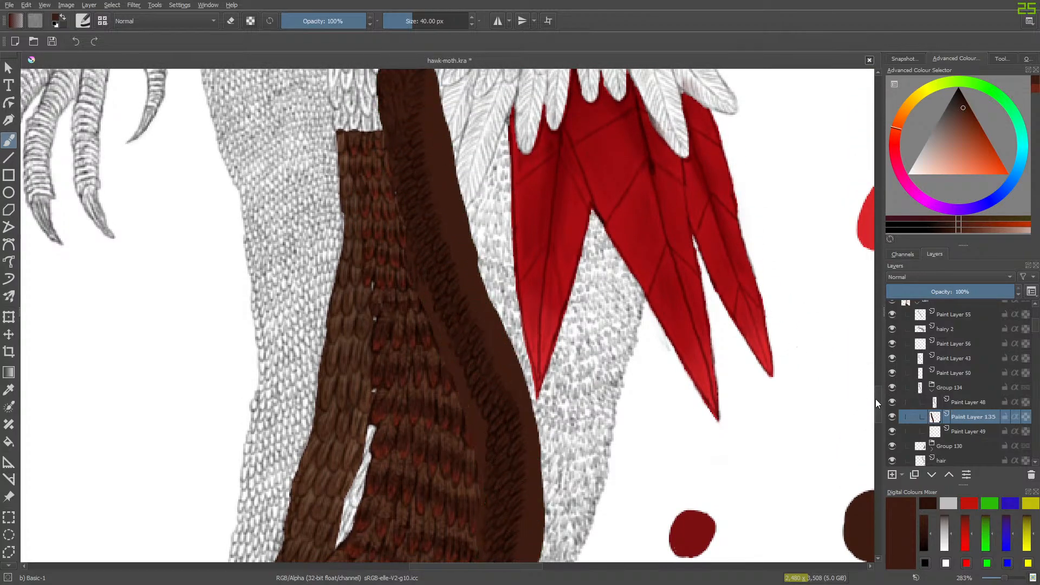
scroll(878, 412, down, 10)
mouse_move(505, 245)
mouse_down()
mouse_move(494, 360)
mouse_move(505, 409)
mouse_up()
- Toggle Paint Layer 135 and Paint Layer 48 to examine which feathers belong to the line layer above the brown strip
click(892, 417)
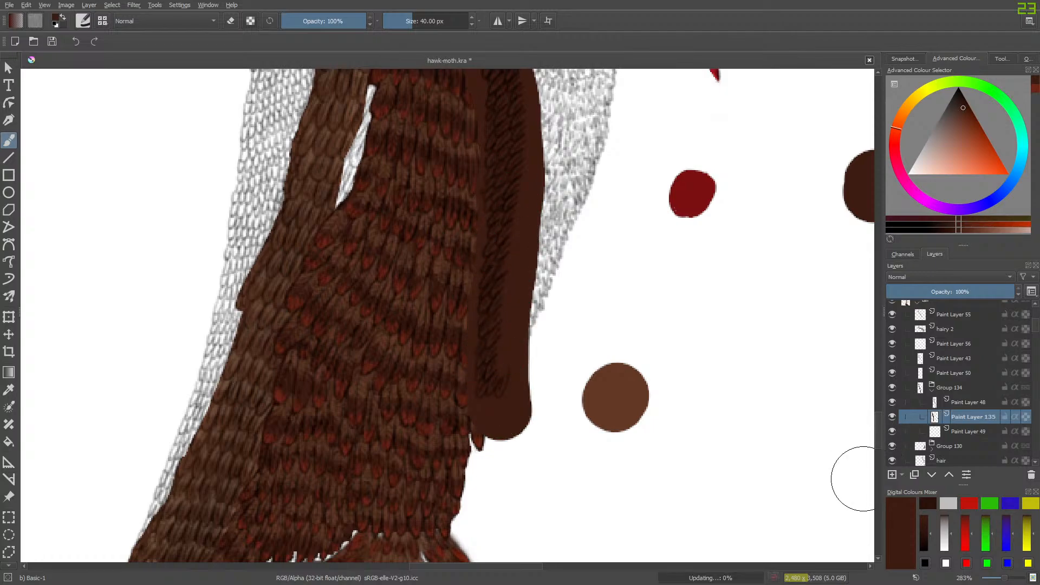
scroll(877, 428, up, 10)
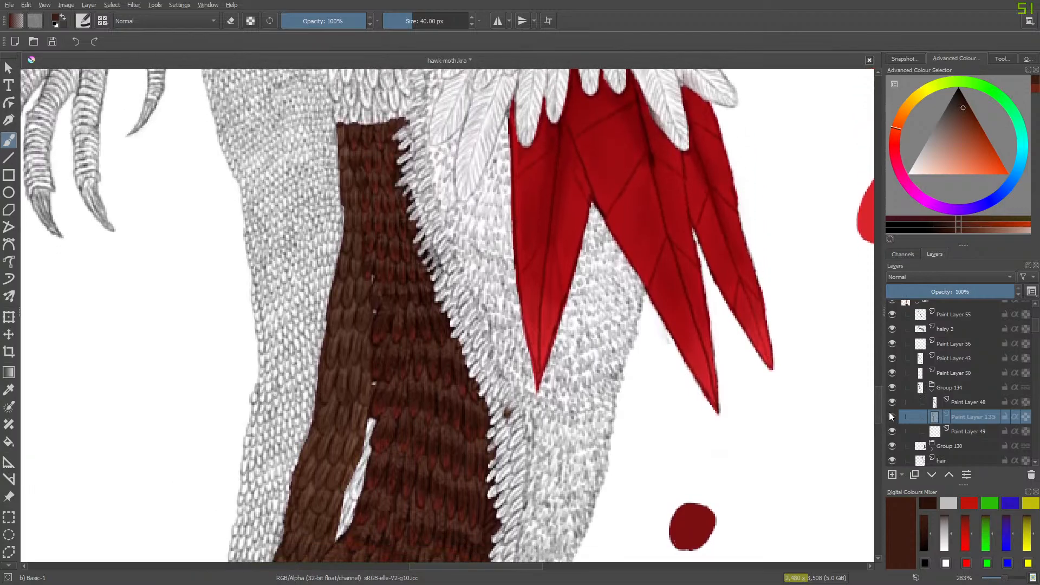
click(892, 417)
click(892, 402)
scroll(878, 403, up, 7)
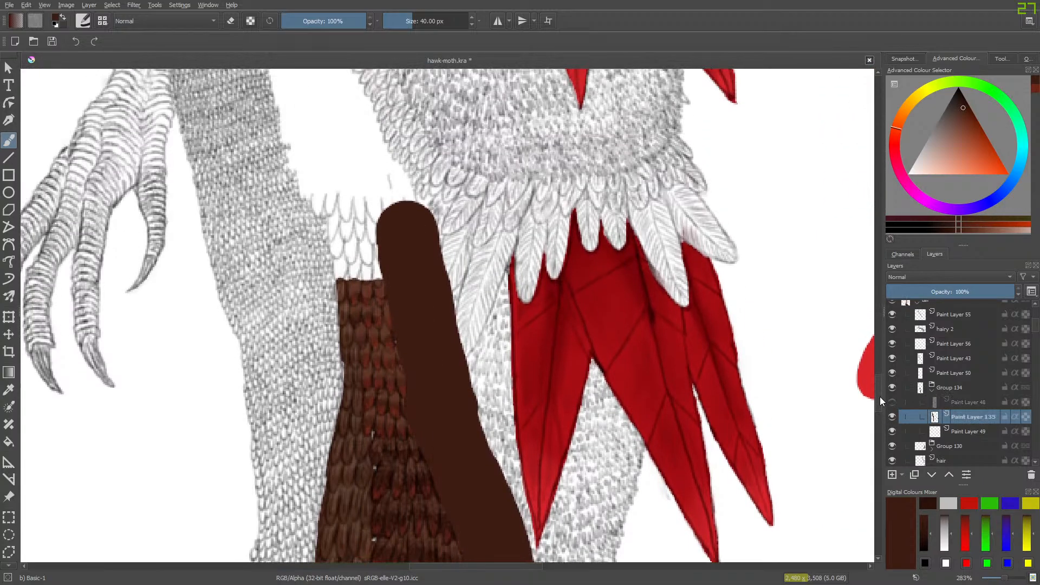
scroll(879, 396, up, 1)
click(892, 402)
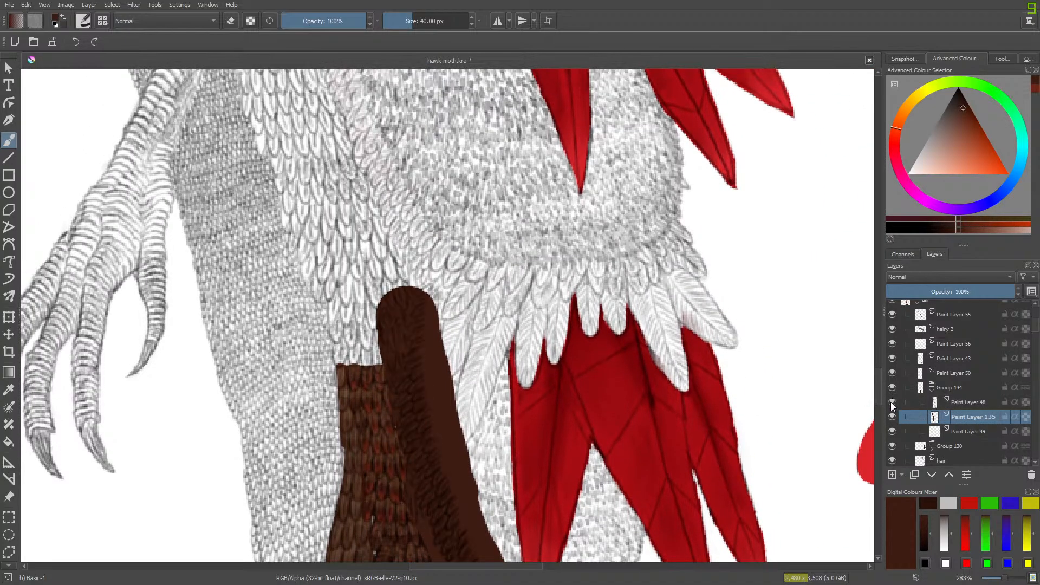
click(893, 404)
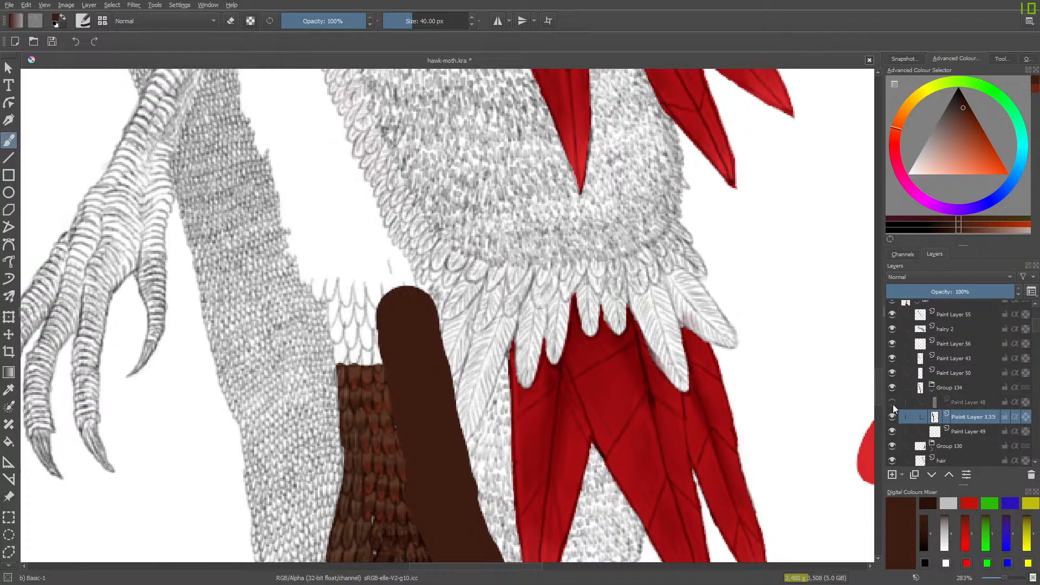
click(890, 401)
click(889, 401)
click(891, 403)
- Paint the dark brown base over the scale-like feathers above the strip, continuing up to the claw
mouse_move(387, 287)
mouse_down()
mouse_move(380, 329)
mouse_move(372, 297)
mouse_move(361, 336)
mouse_move(303, 145)
mouse_move(328, 257)
mouse_up()
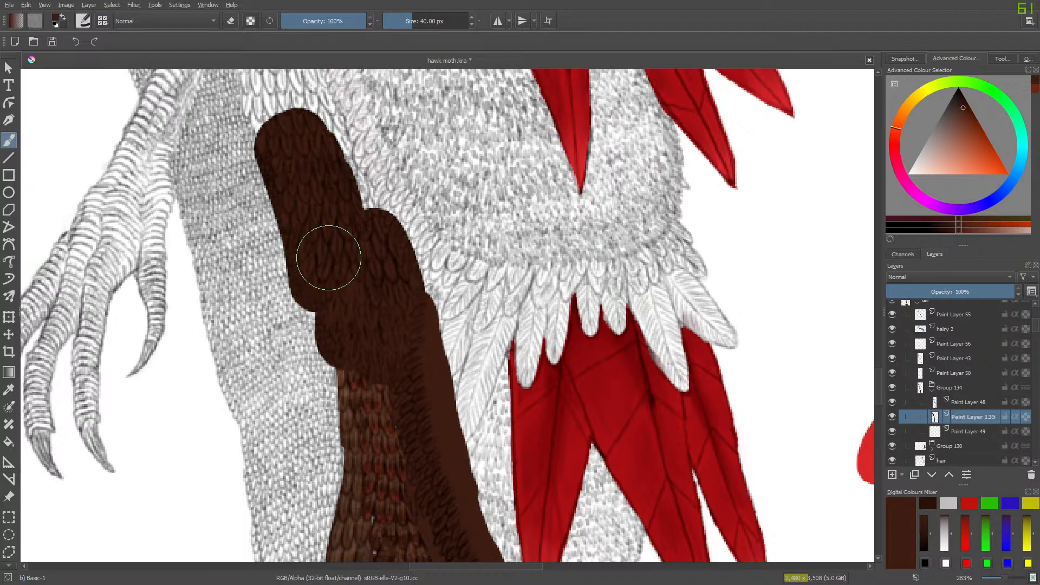
drag(878, 381, 878, 367)
mouse_move(279, 324)
mouse_down()
mouse_move(240, 214)
mouse_move(267, 280)
mouse_move(302, 320)
mouse_move(329, 292)
mouse_move(350, 331)
mouse_move(274, 140)
mouse_up()
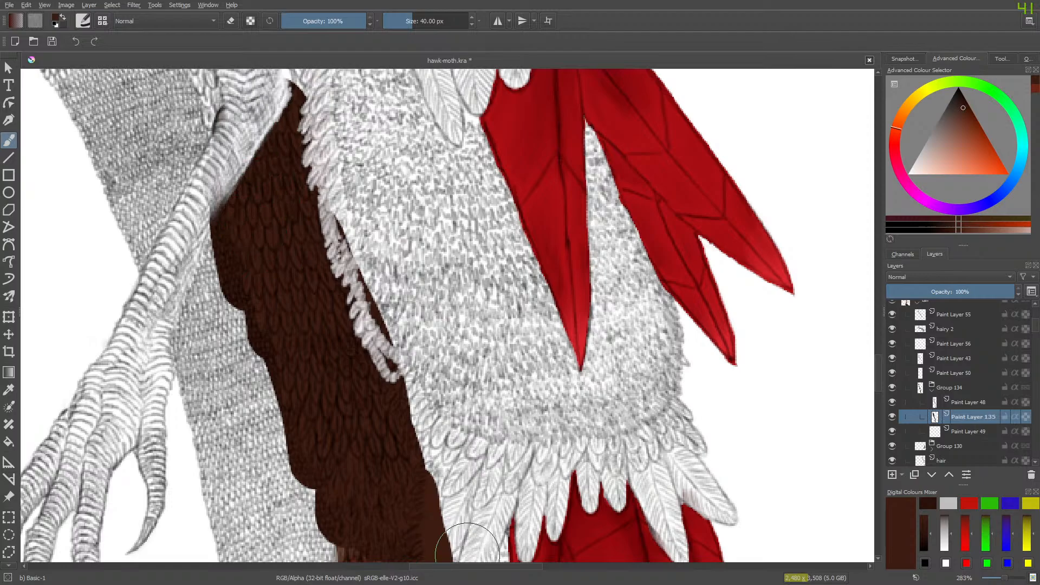
- Extend the dark brown base over the feathers around the leg's upper joint, toggling Paint Layer 48 to check the linework
scroll(467, 544, left, 5)
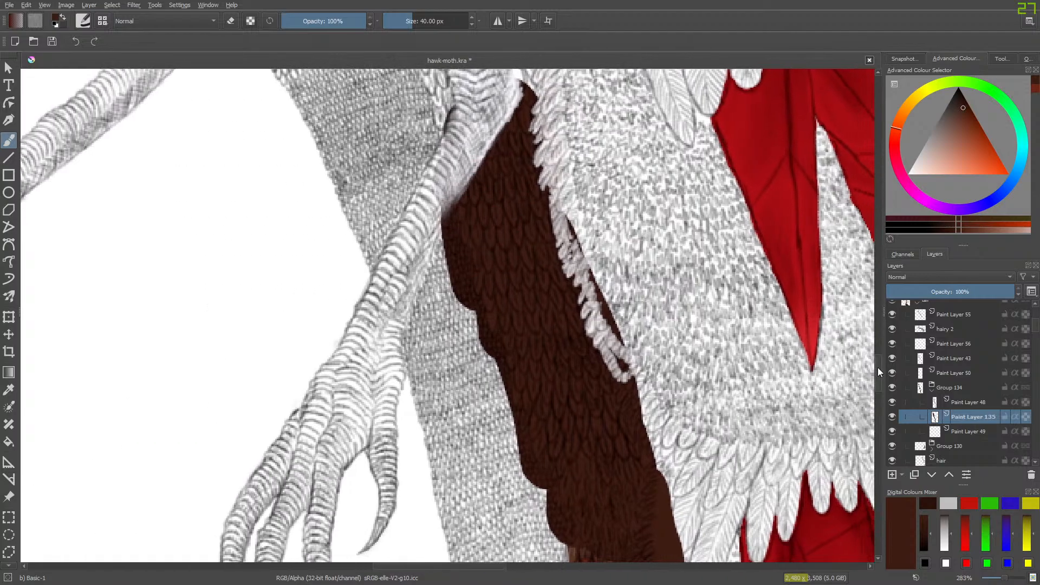
scroll(460, 541, up, 5)
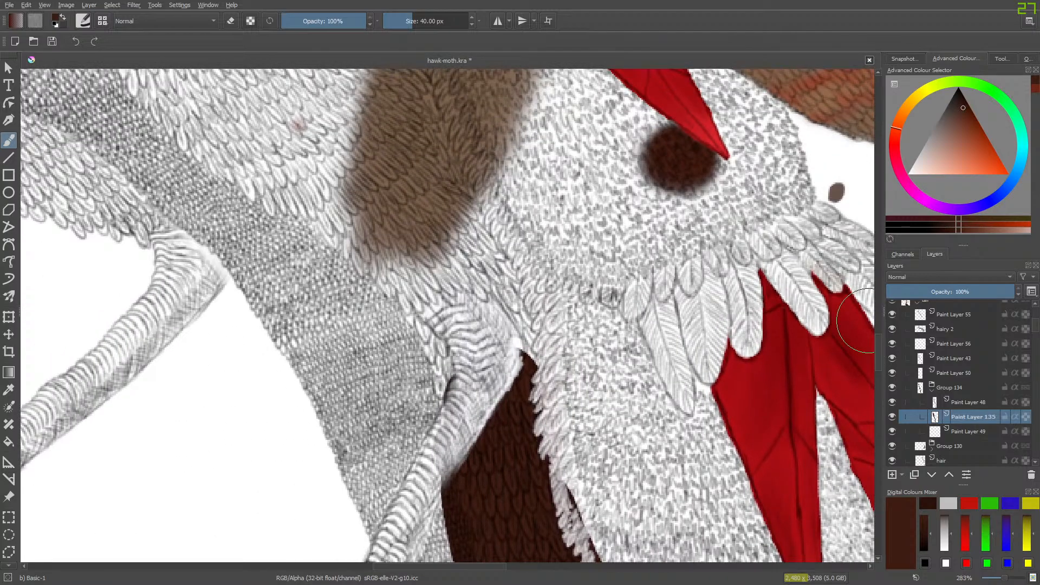
click(892, 402)
click(892, 402)
mouse_move(431, 358)
mouse_down()
mouse_move(447, 407)
mouse_move(486, 267)
mouse_move(500, 290)
mouse_move(448, 155)
mouse_move(521, 356)
mouse_move(526, 417)
mouse_up()
- Sample a lighter brown from the finished reddish feathers at 400% zoom as the brush colour
mouse_move(877, 368)
mouse_down()
mouse_move(874, 437)
mouse_move(873, 423)
mouse_up()
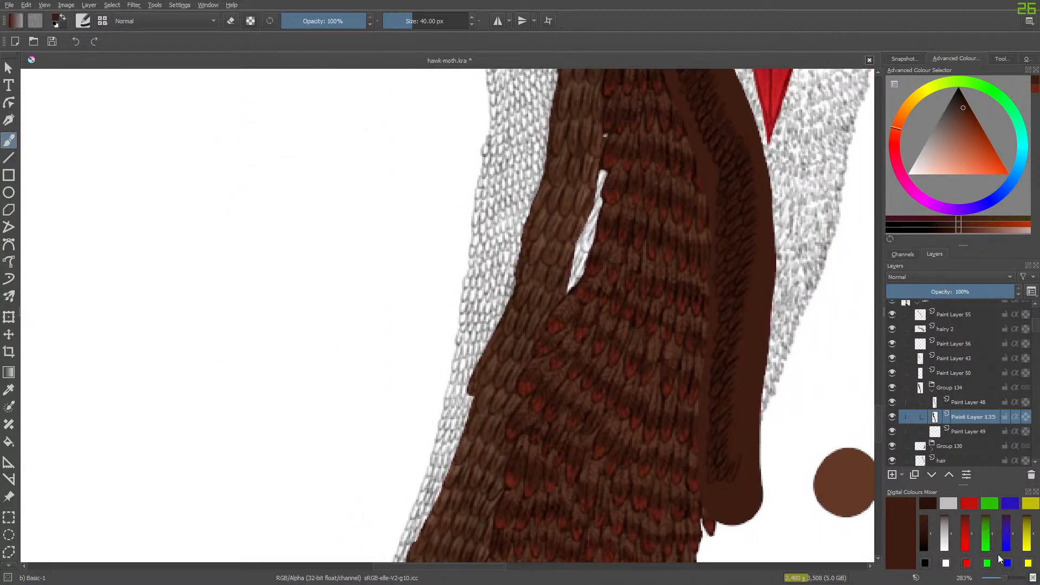
drag(1004, 578, 1010, 581)
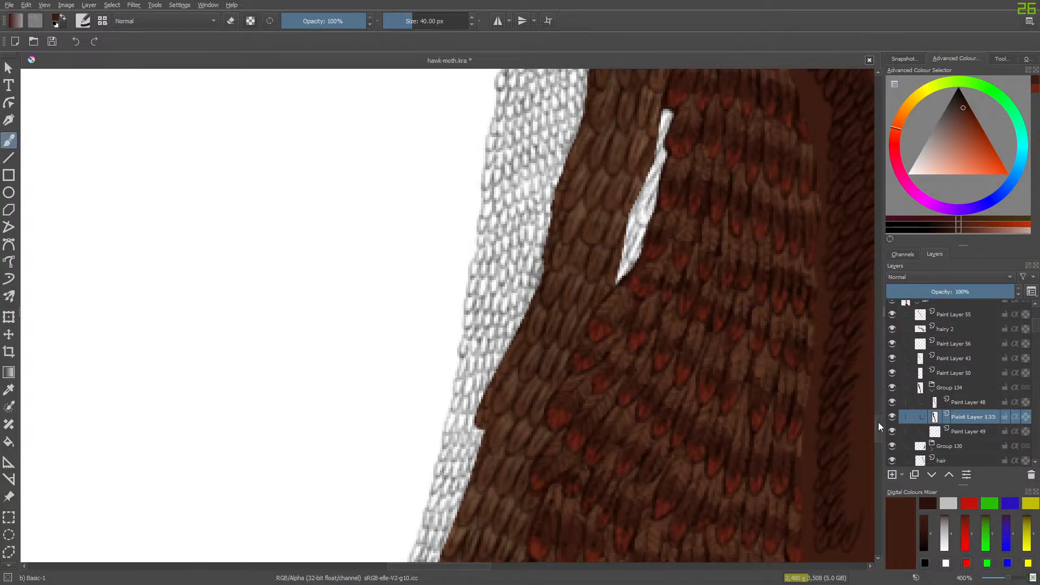
drag(879, 422, 877, 433)
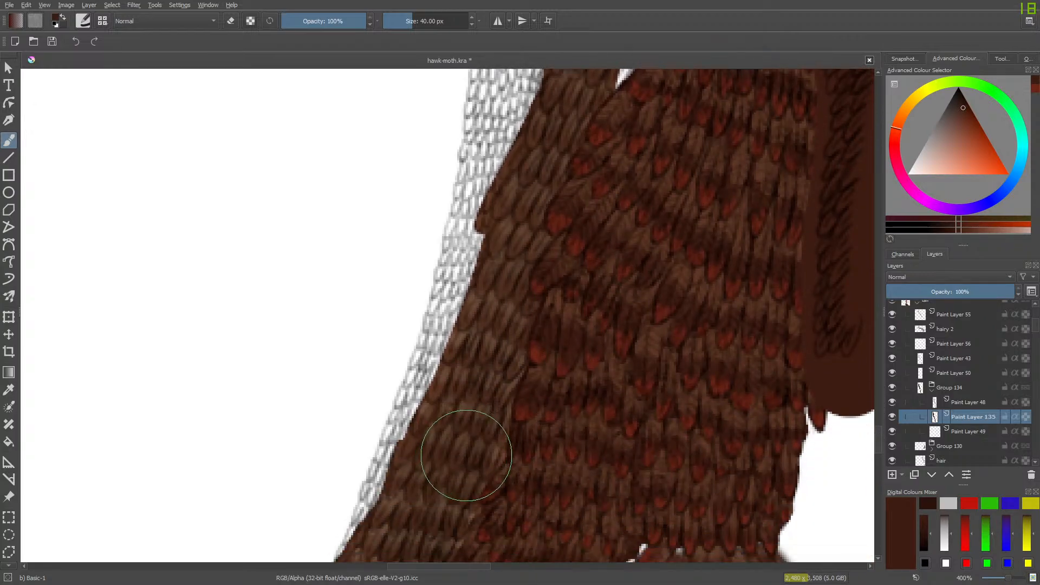
click(9, 389)
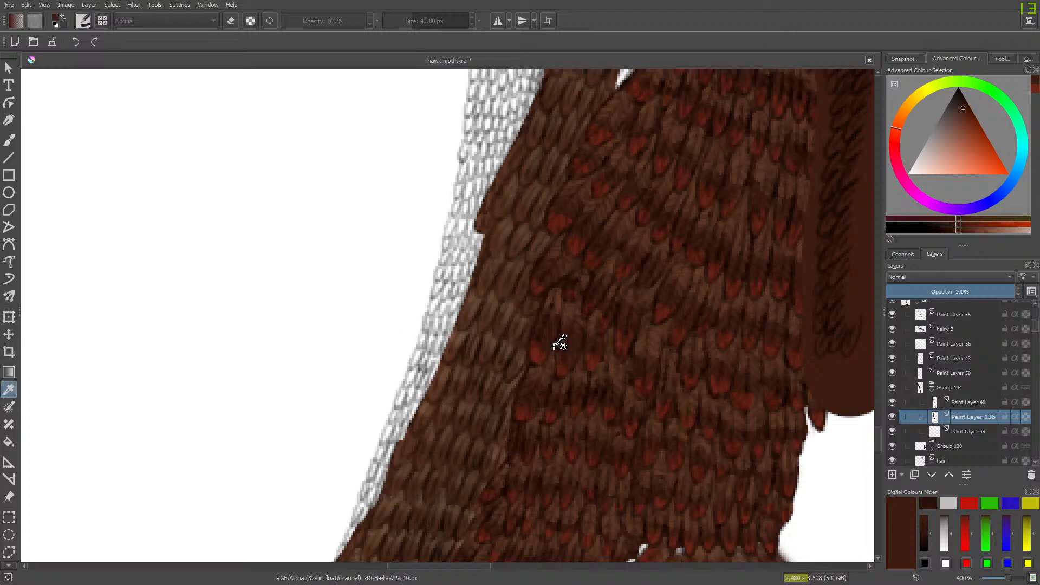
click(561, 297)
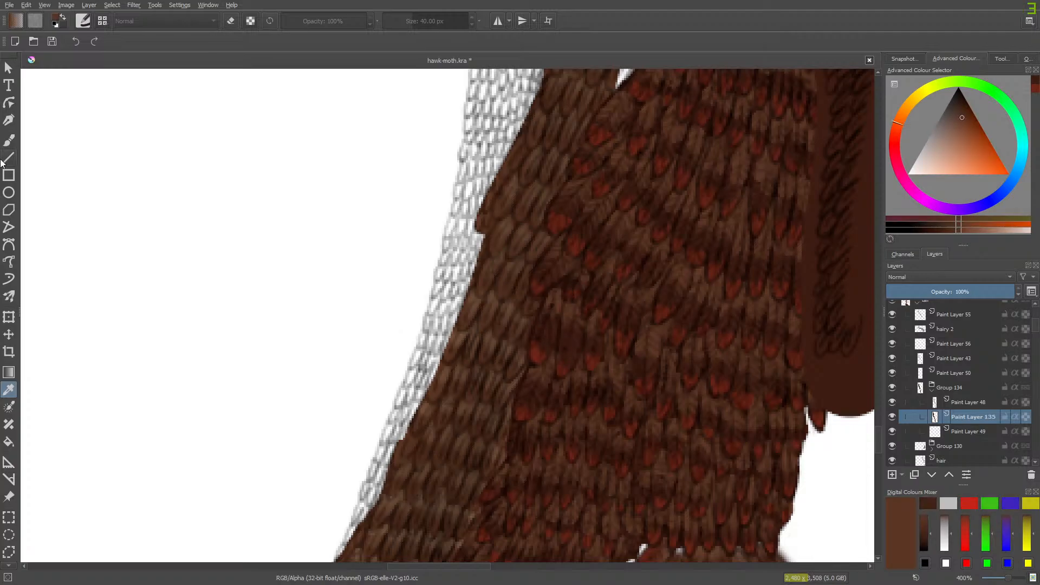
click(9, 139)
- Turn on alpha preservation and recolour the lower part of the dark base strip with the lighter brown
drag(428, 566, 485, 560)
click(251, 20)
mouse_move(379, 260)
mouse_down()
mouse_move(379, 376)
mouse_move(371, 209)
mouse_move(342, 274)
mouse_move(378, 262)
mouse_move(390, 97)
mouse_move(383, 204)
mouse_up()
drag(877, 433, 879, 417)
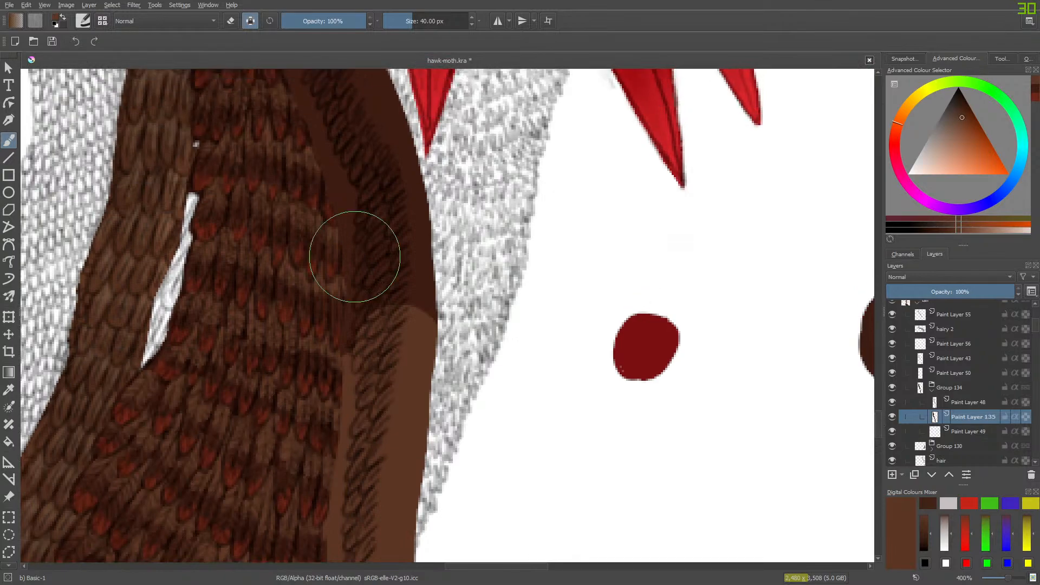
drag(407, 344, 355, 111)
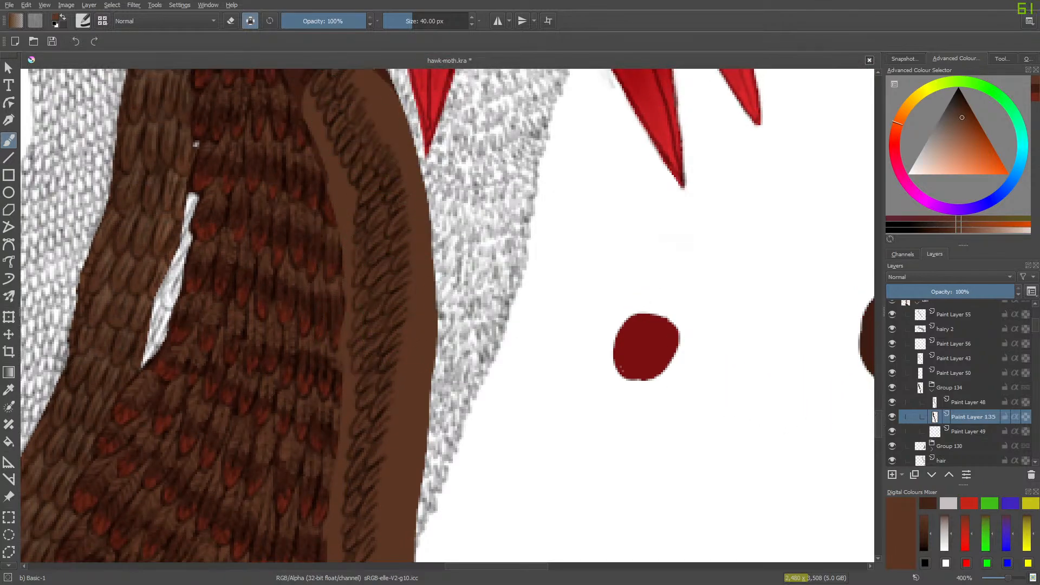
- Continue recolouring the base strip with the lighter brown, up past the tail feathers and the leg to its upper end
drag(879, 416, 880, 397)
mouse_move(319, 401)
mouse_down()
mouse_move(301, 371)
mouse_move(348, 342)
mouse_move(255, 111)
mouse_move(272, 152)
mouse_up()
drag(879, 409, 882, 382)
mouse_move(217, 379)
mouse_down()
mouse_move(207, 342)
mouse_move(227, 434)
mouse_move(226, 305)
mouse_move(272, 366)
mouse_move(269, 517)
mouse_move(185, 395)
mouse_move(177, 338)
mouse_move(133, 346)
mouse_move(124, 374)
mouse_move(92, 134)
mouse_move(170, 241)
mouse_move(195, 185)
mouse_up()
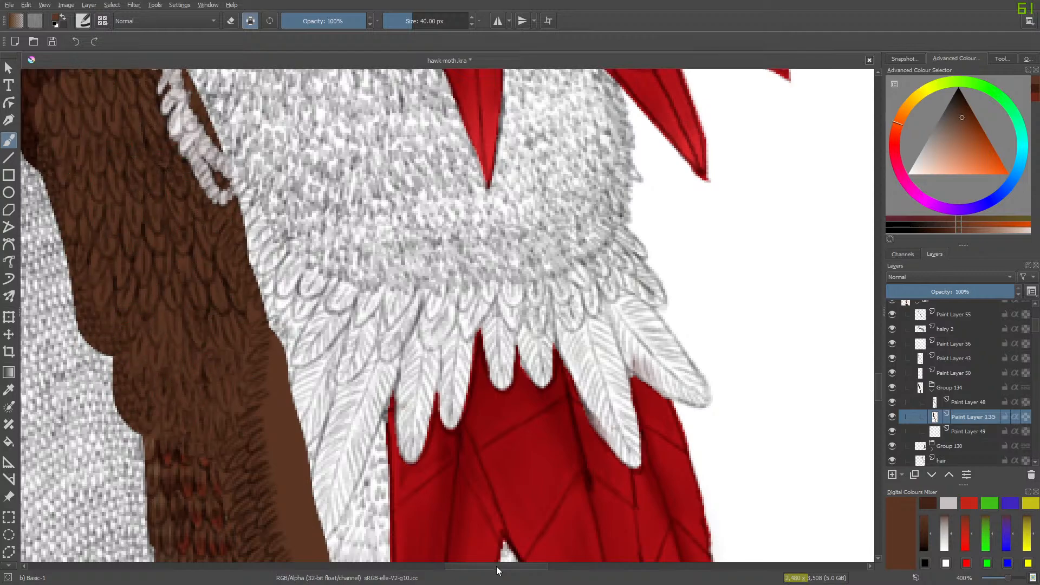
drag(496, 567, 446, 566)
drag(877, 379, 877, 365)
mouse_move(438, 231)
mouse_down()
mouse_move(435, 148)
mouse_move(607, 517)
mouse_move(482, 107)
mouse_move(520, 290)
mouse_move(405, 207)
mouse_move(463, 485)
mouse_move(378, 162)
mouse_up()
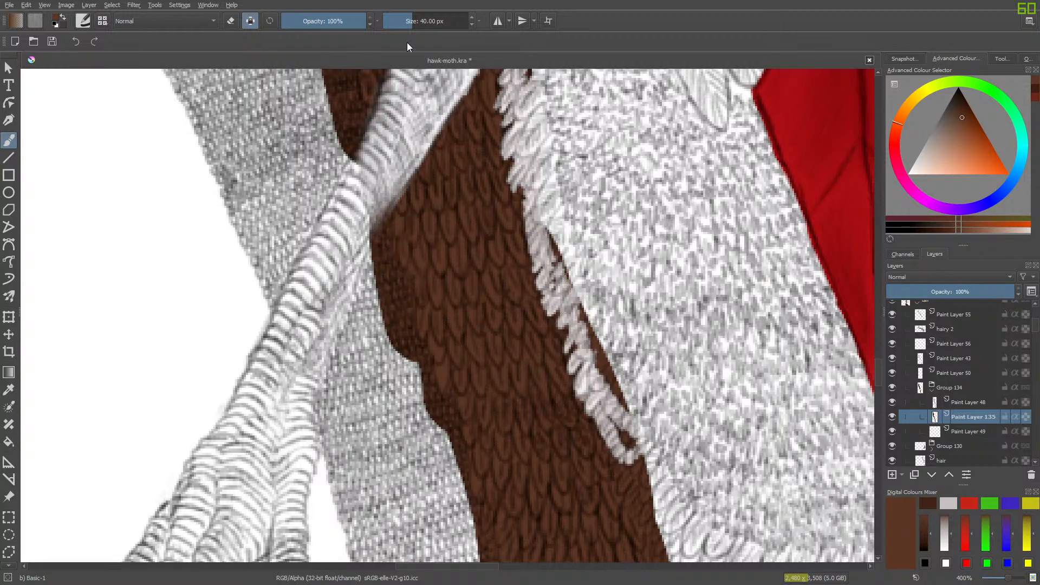
scroll(879, 352, up, 3)
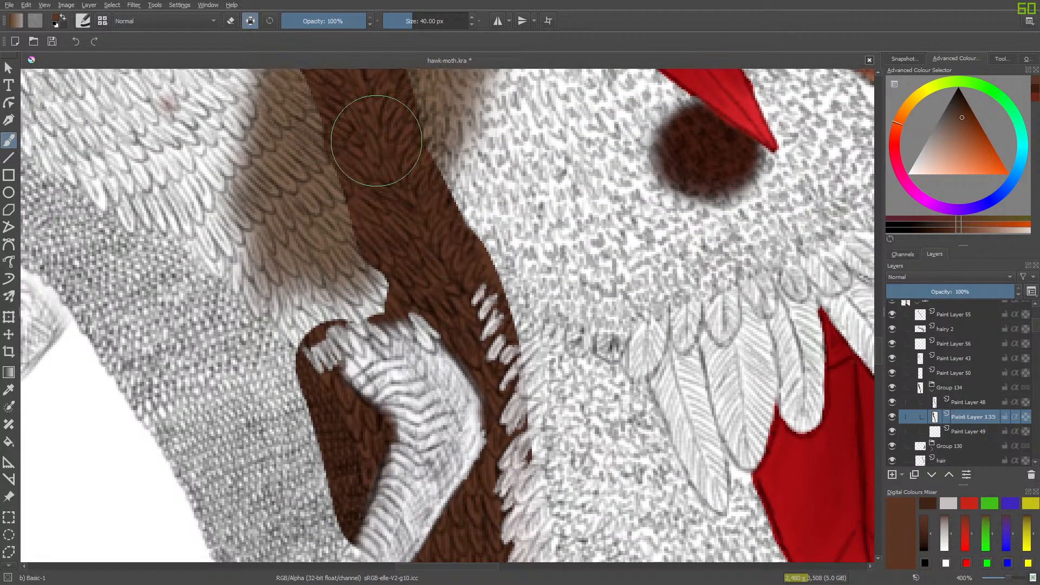
drag(878, 353, 877, 338)
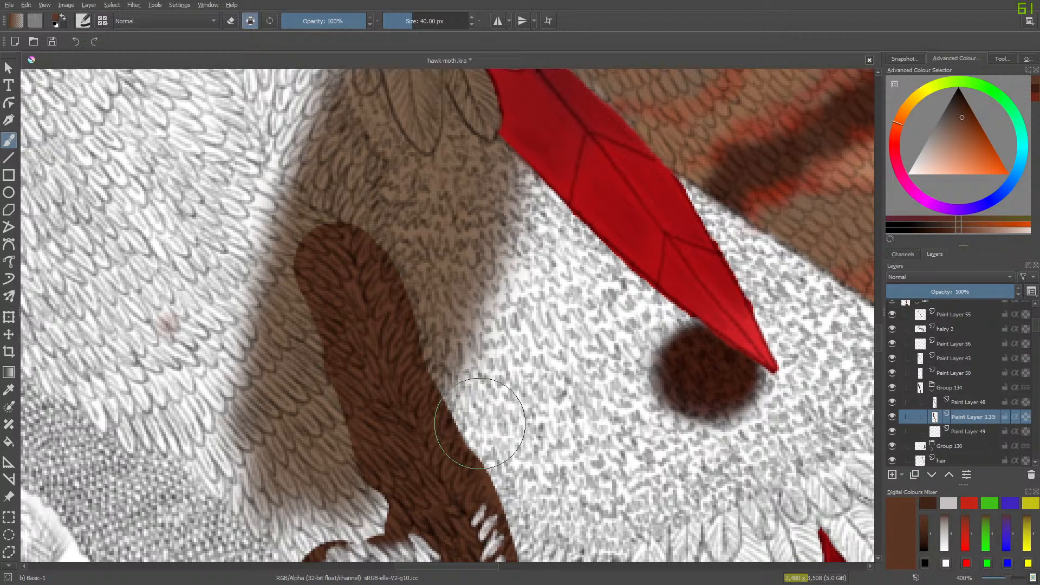
- Hide Paint Layer 48 and erase the base from the breast-side feathers at the strip's upper end with Eraser Circle at 10.36 px
mouse_move(876, 344)
mouse_down()
mouse_move(884, 377)
mouse_move(874, 339)
mouse_up()
click(892, 402)
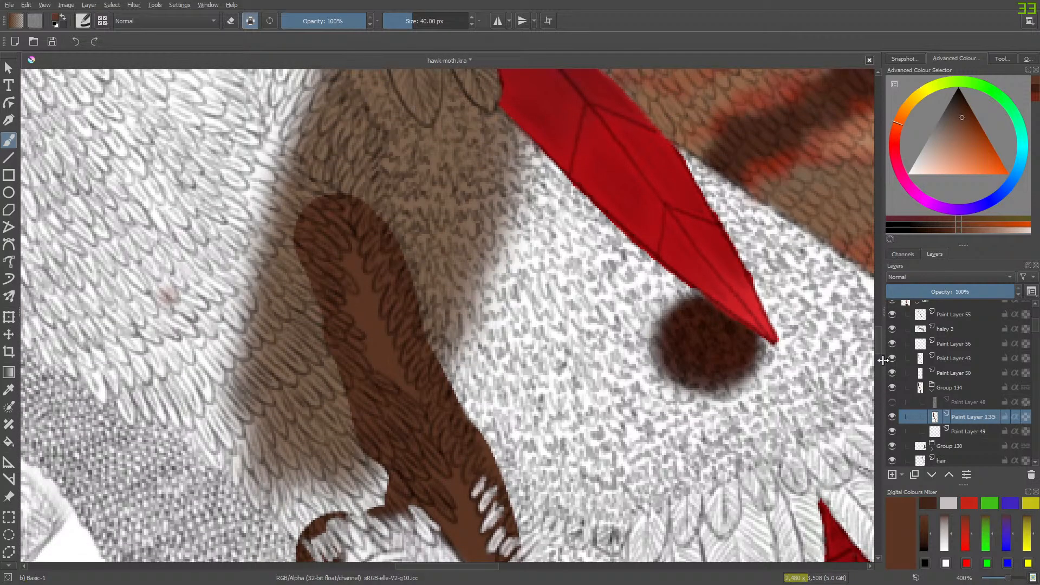
key(e)
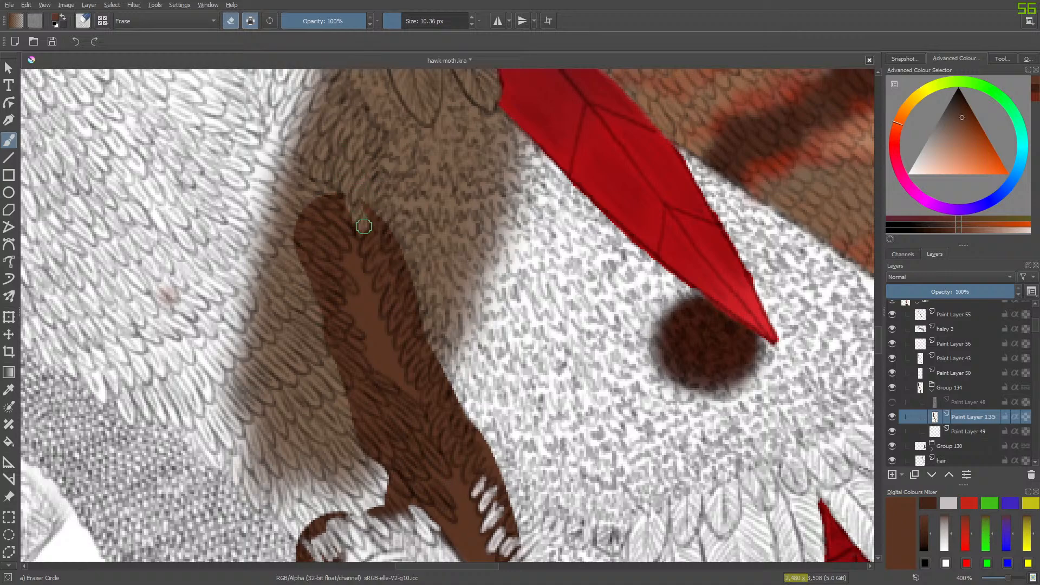
mouse_move(363, 226)
mouse_down()
mouse_move(379, 252)
mouse_move(375, 204)
mouse_move(382, 241)
mouse_up()
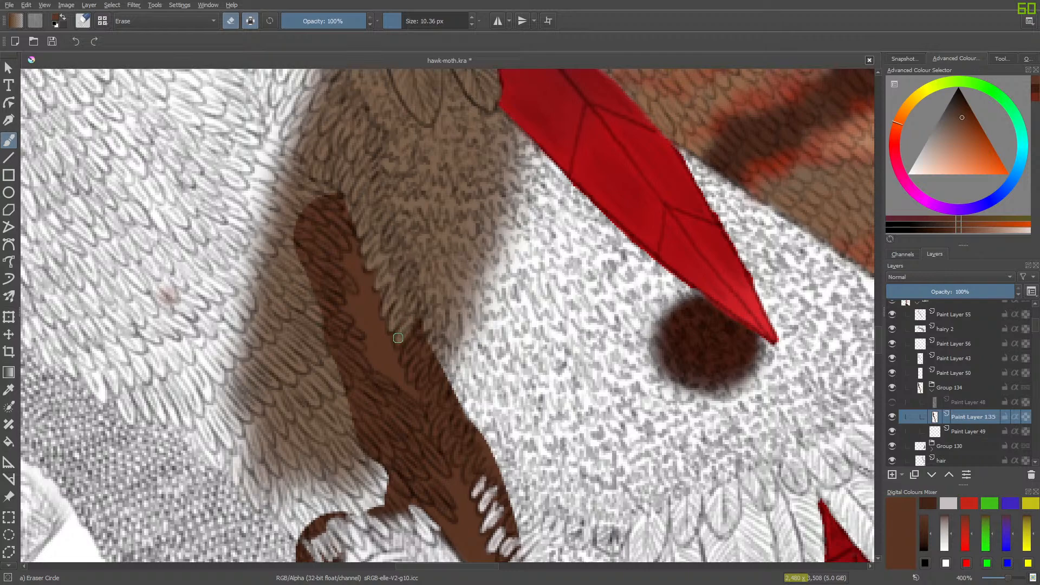
mouse_move(400, 343)
mouse_down()
mouse_move(422, 318)
mouse_move(416, 344)
mouse_move(424, 336)
mouse_up()
mouse_move(410, 373)
mouse_down()
mouse_move(431, 350)
mouse_move(422, 383)
mouse_move(439, 360)
mouse_move(428, 401)
mouse_move(445, 383)
mouse_move(436, 402)
mouse_up()
- Erase the base from the wing-side feathers of the upper strip, shaping the feather tips down towards the leg joint
mouse_move(327, 333)
mouse_down()
mouse_move(303, 271)
mouse_move(314, 247)
mouse_move(347, 281)
mouse_move(300, 230)
mouse_move(304, 212)
mouse_move(338, 230)
mouse_move(325, 195)
mouse_move(337, 186)
mouse_up()
mouse_move(302, 292)
mouse_down()
mouse_move(314, 315)
mouse_move(338, 321)
mouse_move(329, 308)
mouse_move(356, 335)
mouse_move(322, 333)
mouse_move(367, 373)
mouse_move(341, 336)
mouse_move(351, 340)
mouse_move(329, 333)
mouse_move(376, 441)
mouse_move(385, 437)
mouse_move(374, 409)
mouse_move(396, 405)
mouse_move(373, 377)
mouse_move(414, 410)
mouse_move(390, 407)
mouse_move(447, 473)
mouse_move(391, 425)
mouse_move(418, 468)
mouse_move(352, 424)
mouse_move(368, 452)
mouse_up()
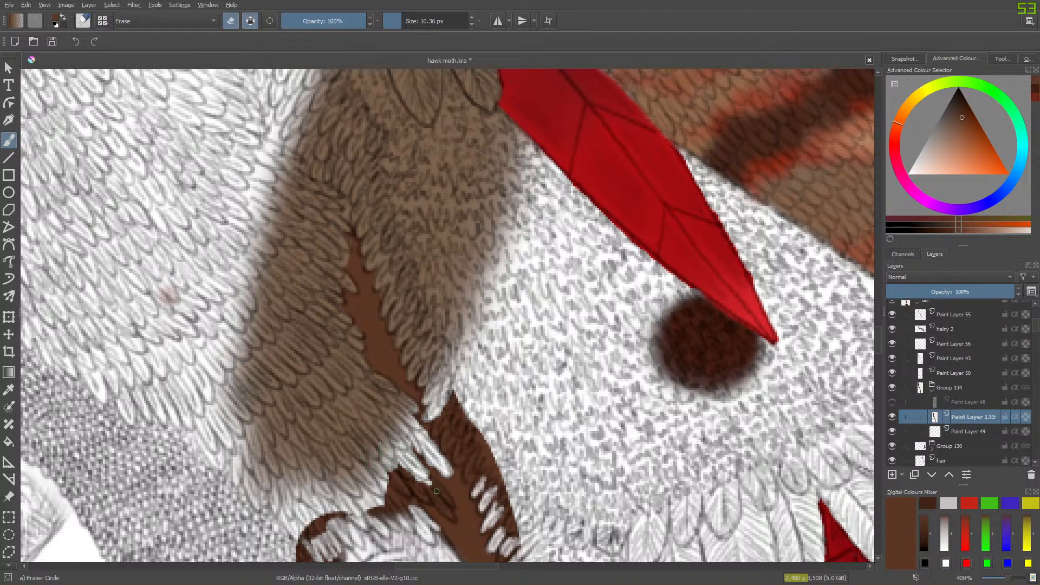
mouse_move(436, 490)
mouse_down()
mouse_move(450, 516)
mouse_move(389, 456)
mouse_move(404, 490)
mouse_move(391, 478)
mouse_move(434, 533)
mouse_move(378, 485)
mouse_move(405, 537)
mouse_move(375, 491)
mouse_move(378, 531)
mouse_move(366, 491)
mouse_up()
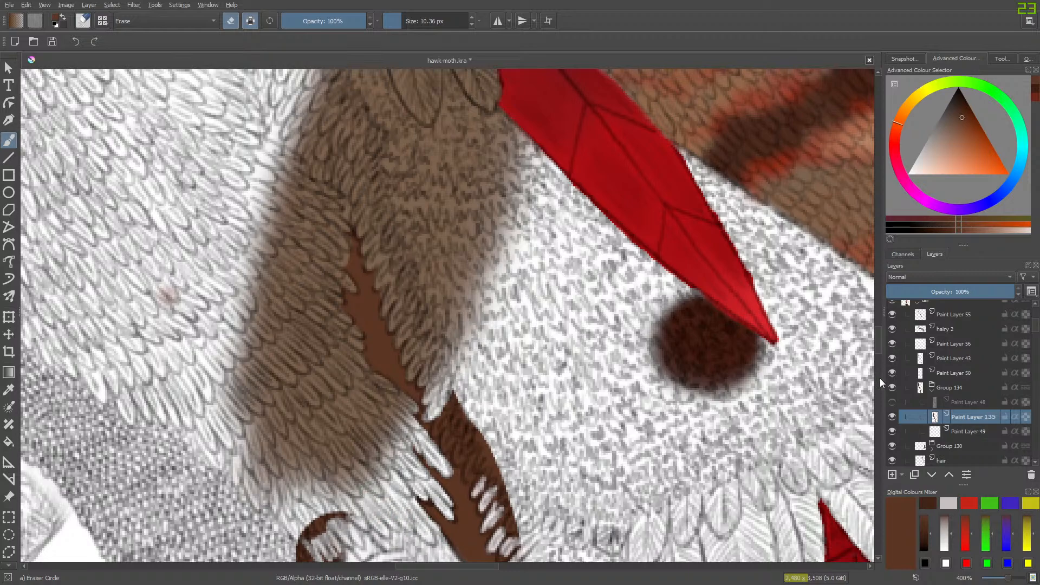
- Erase the brown overlap around the bent leg joint, clearing the feather tips, the woven texture and the scaly leg
scroll(875, 335, down, 5)
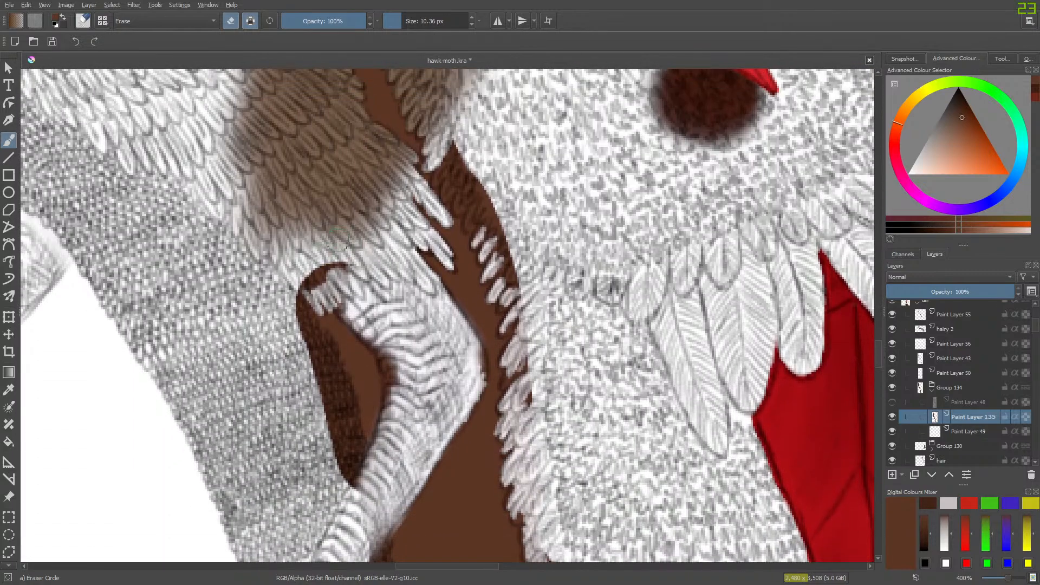
mouse_move(352, 283)
mouse_down()
mouse_move(329, 259)
mouse_move(315, 291)
mouse_move(306, 271)
mouse_move(278, 300)
mouse_move(290, 313)
mouse_move(279, 289)
mouse_move(325, 348)
mouse_move(360, 459)
mouse_move(329, 424)
mouse_move(313, 378)
mouse_up()
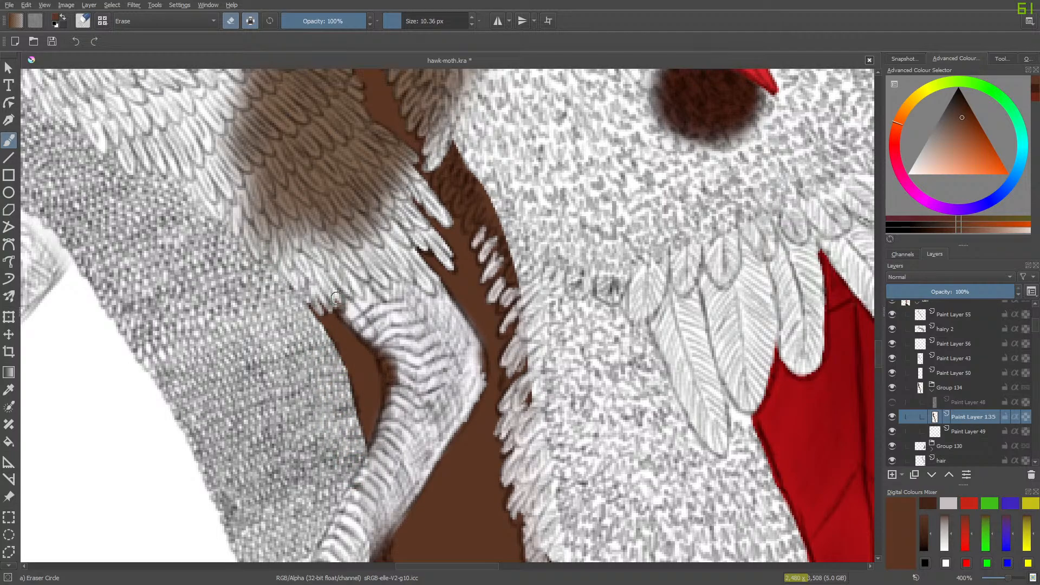
drag(327, 308, 306, 298)
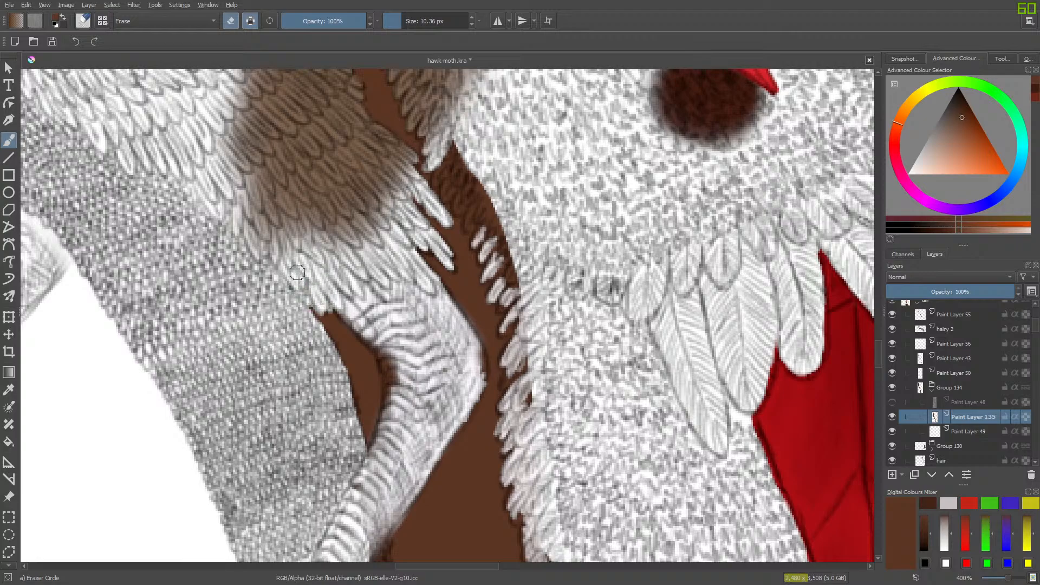
mouse_move(375, 334)
mouse_down()
mouse_move(324, 292)
mouse_move(391, 372)
mouse_move(394, 389)
mouse_move(381, 344)
mouse_move(391, 375)
mouse_move(374, 472)
mouse_move(394, 380)
mouse_move(371, 470)
mouse_move(390, 368)
mouse_up()
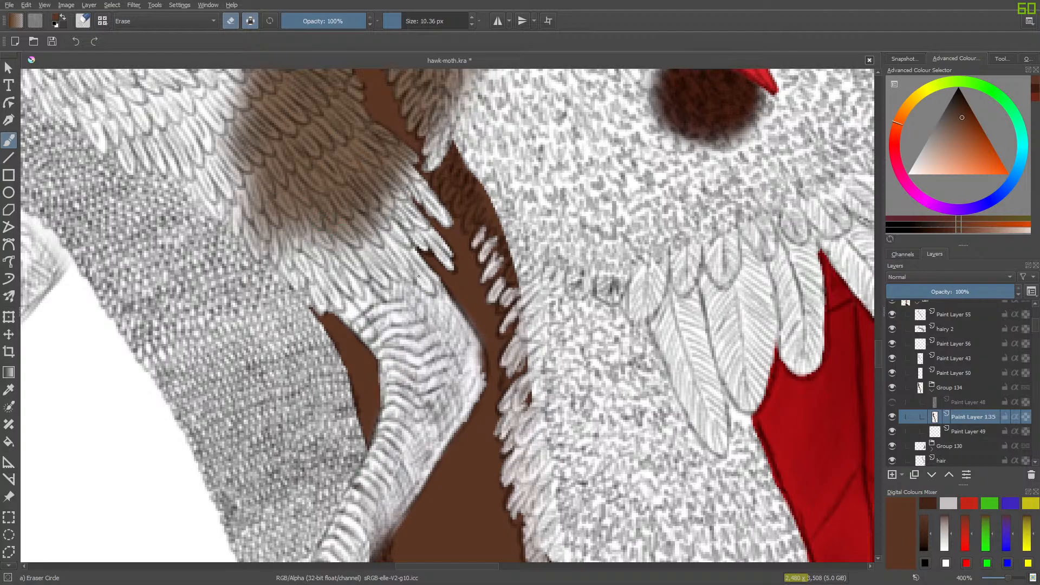
mouse_move(461, 340)
mouse_down()
mouse_move(479, 360)
mouse_move(476, 379)
mouse_move(464, 339)
mouse_up()
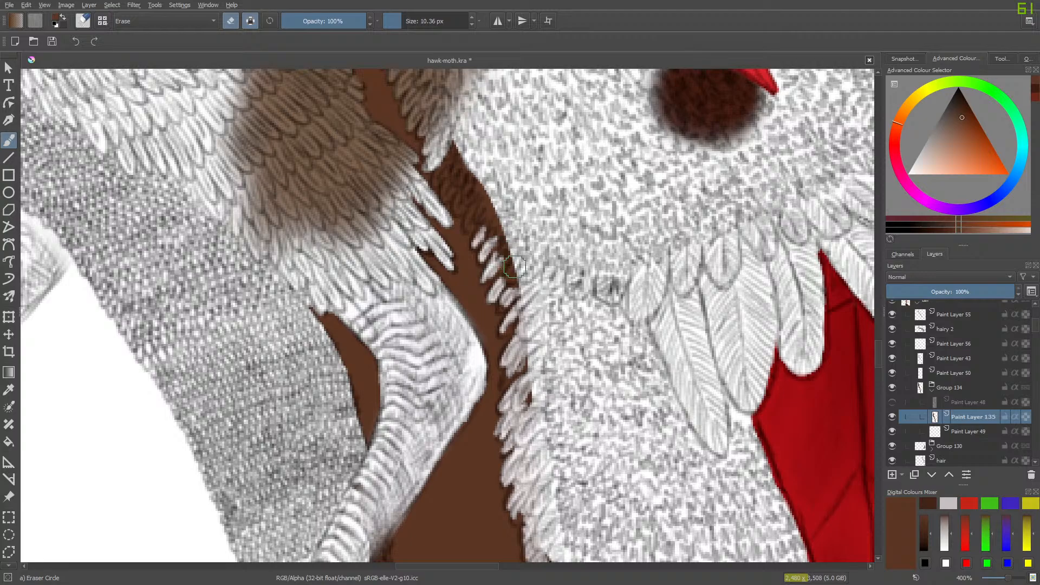
- Erase the brown overlap from the white fringe along the breast, following its feather tips down past the leg
mouse_move(517, 268)
mouse_down()
mouse_move(512, 233)
mouse_move(498, 253)
mouse_move(490, 181)
mouse_move(477, 209)
mouse_move(458, 142)
mouse_move(453, 150)
mouse_move(390, 109)
mouse_move(400, 173)
mouse_move(437, 173)
mouse_move(451, 156)
mouse_move(435, 186)
mouse_move(454, 165)
mouse_move(448, 196)
mouse_move(457, 181)
mouse_move(460, 207)
mouse_move(474, 208)
mouse_move(470, 230)
mouse_move(486, 228)
mouse_move(485, 206)
mouse_move(510, 311)
mouse_move(504, 229)
mouse_move(508, 331)
mouse_move(503, 286)
mouse_up()
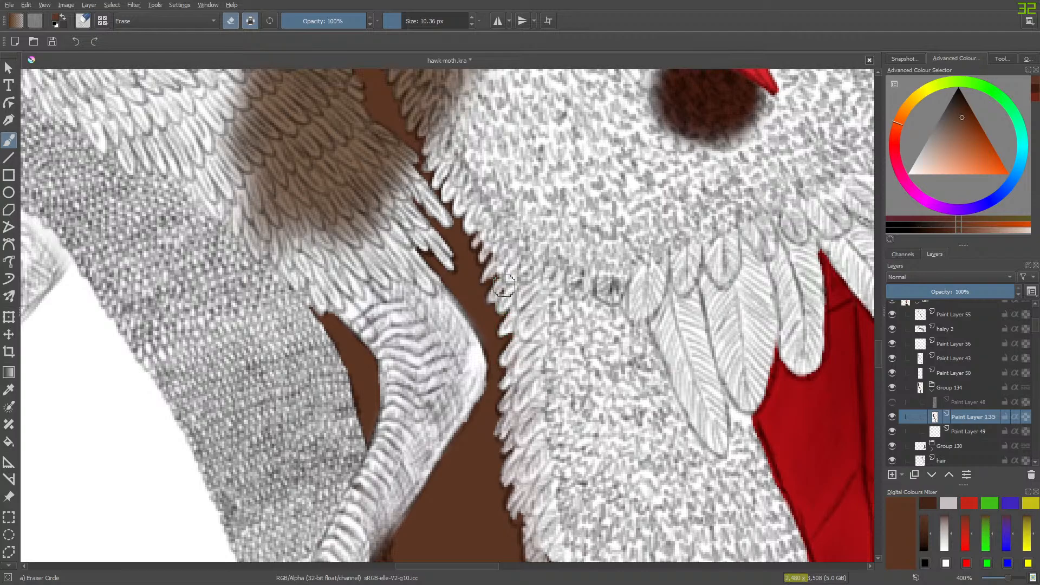
mouse_move(878, 351)
mouse_down()
mouse_move(877, 418)
mouse_move(885, 364)
mouse_up()
mouse_move(550, 113)
mouse_down()
mouse_move(546, 88)
mouse_move(550, 156)
mouse_move(558, 164)
mouse_move(561, 136)
mouse_move(570, 142)
mouse_move(611, 223)
mouse_move(651, 337)
mouse_move(650, 370)
mouse_move(622, 291)
mouse_up()
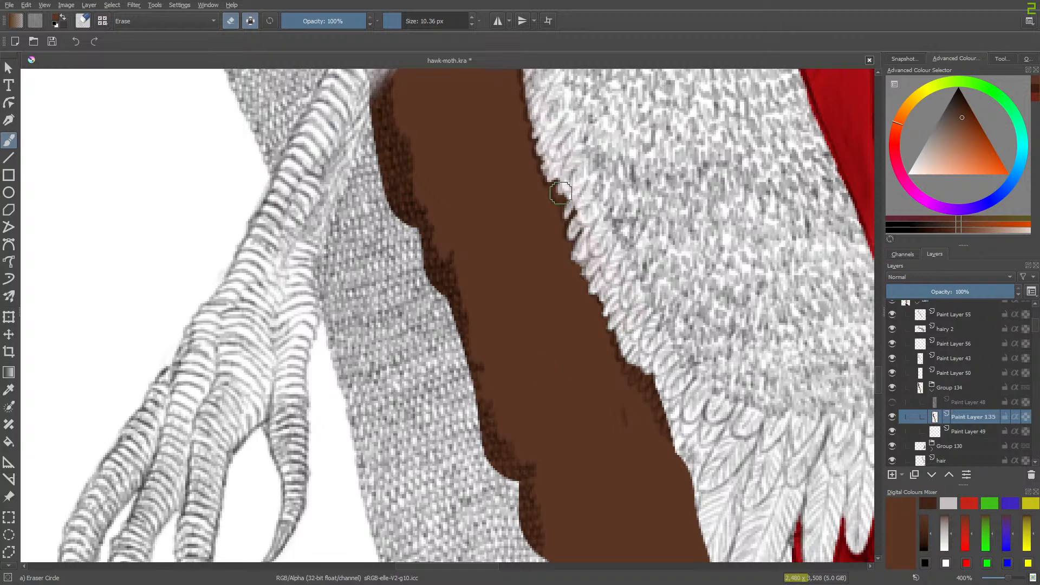
drag(555, 186, 548, 195)
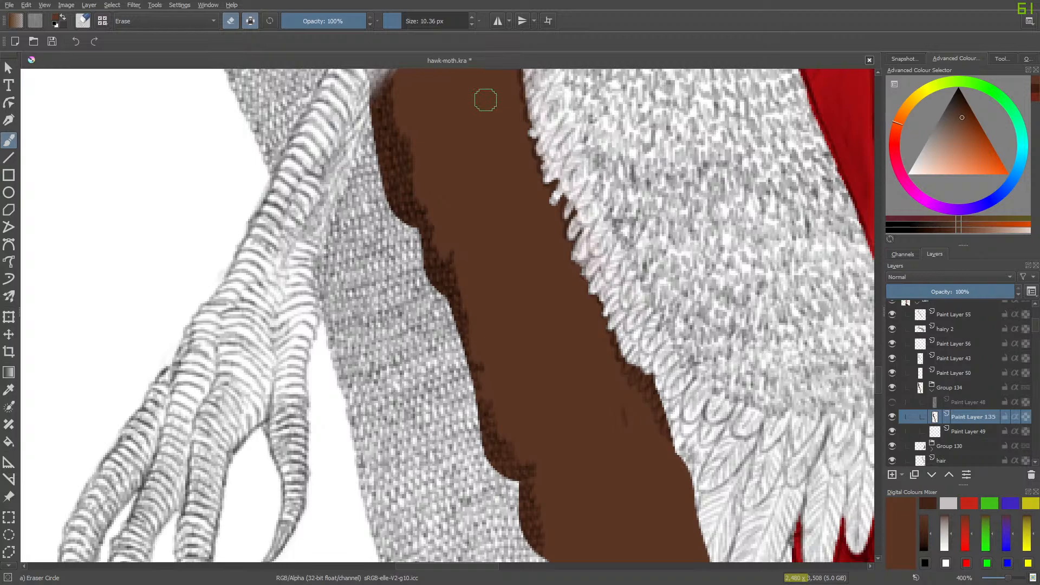
- Erase the scalloped brown overlap from the woven texture along the strip's outer edge below the leg
mouse_move(366, 116)
mouse_down()
mouse_move(368, 92)
mouse_move(373, 141)
mouse_move(380, 73)
mouse_move(383, 149)
mouse_move(390, 157)
mouse_move(384, 116)
mouse_move(393, 148)
mouse_move(392, 138)
mouse_move(403, 144)
mouse_move(401, 180)
mouse_move(405, 168)
mouse_move(390, 161)
mouse_move(384, 202)
mouse_move(395, 170)
mouse_move(398, 209)
mouse_move(406, 193)
mouse_move(395, 209)
mouse_move(429, 188)
mouse_move(416, 228)
mouse_move(404, 208)
mouse_move(416, 225)
mouse_move(403, 198)
mouse_move(420, 210)
mouse_move(420, 274)
mouse_move(418, 239)
mouse_move(457, 333)
mouse_up()
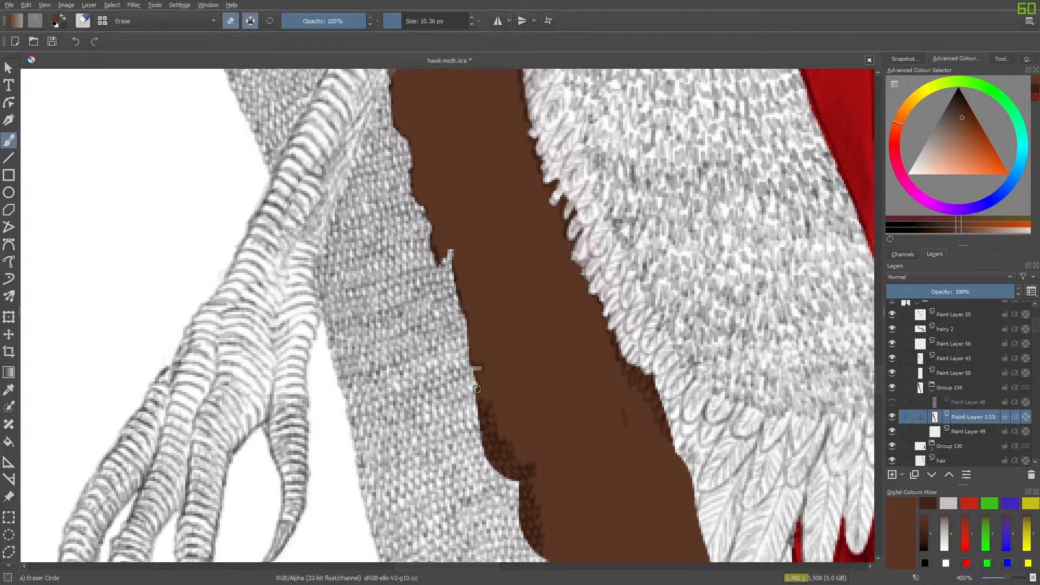
mouse_move(470, 392)
mouse_down()
mouse_move(478, 418)
mouse_move(472, 401)
mouse_move(487, 407)
mouse_move(474, 409)
mouse_move(489, 435)
mouse_move(480, 463)
mouse_move(506, 467)
mouse_up()
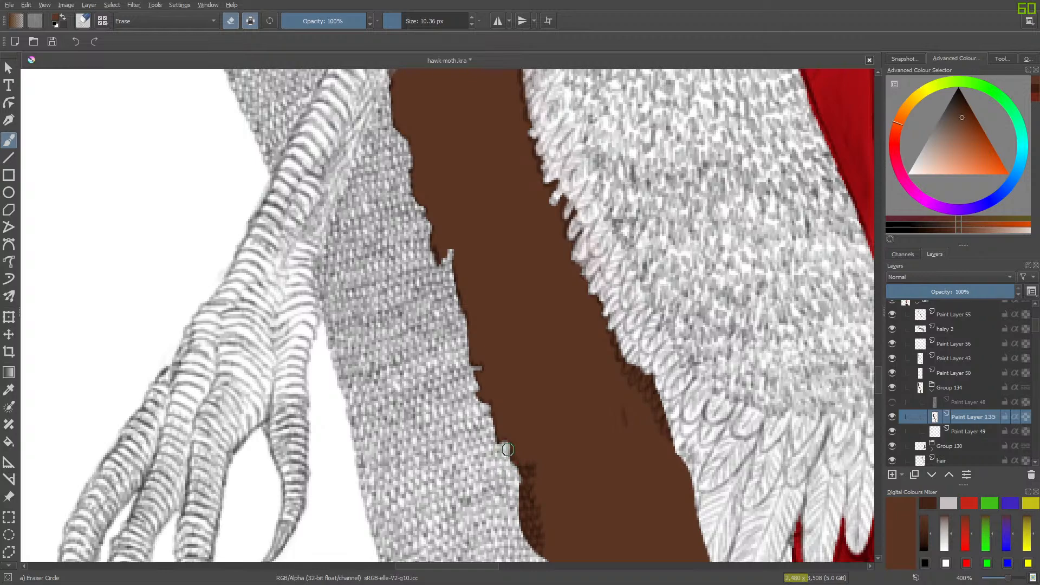
drag(516, 473, 520, 474)
drag(521, 482, 521, 507)
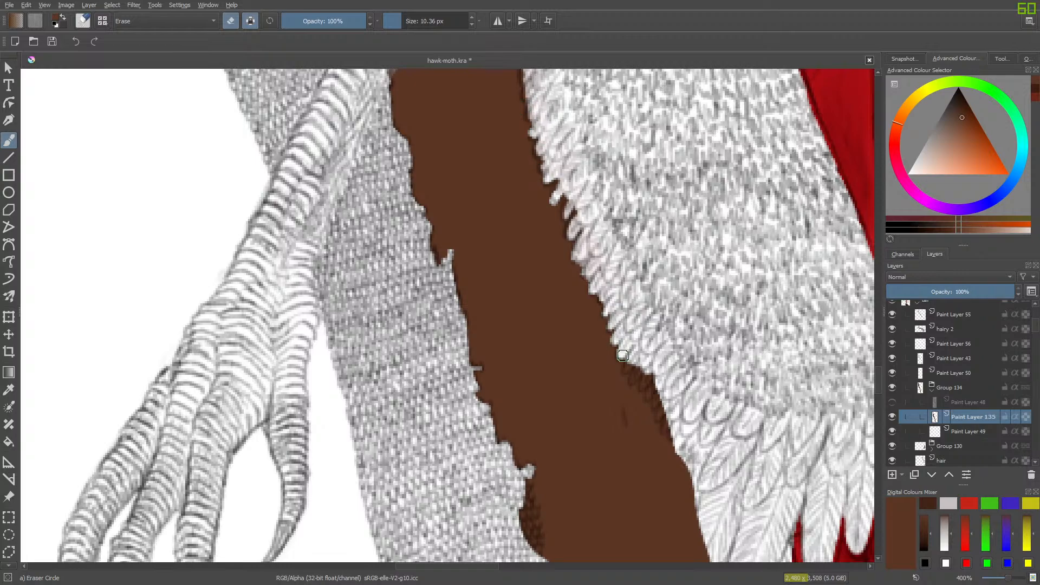
- Erase the remaining brown from the fringe's lower feathers and from the feather tips higher up the same edge
mouse_move(632, 355)
mouse_down()
mouse_move(635, 378)
mouse_move(647, 371)
mouse_move(643, 389)
mouse_move(657, 392)
mouse_up()
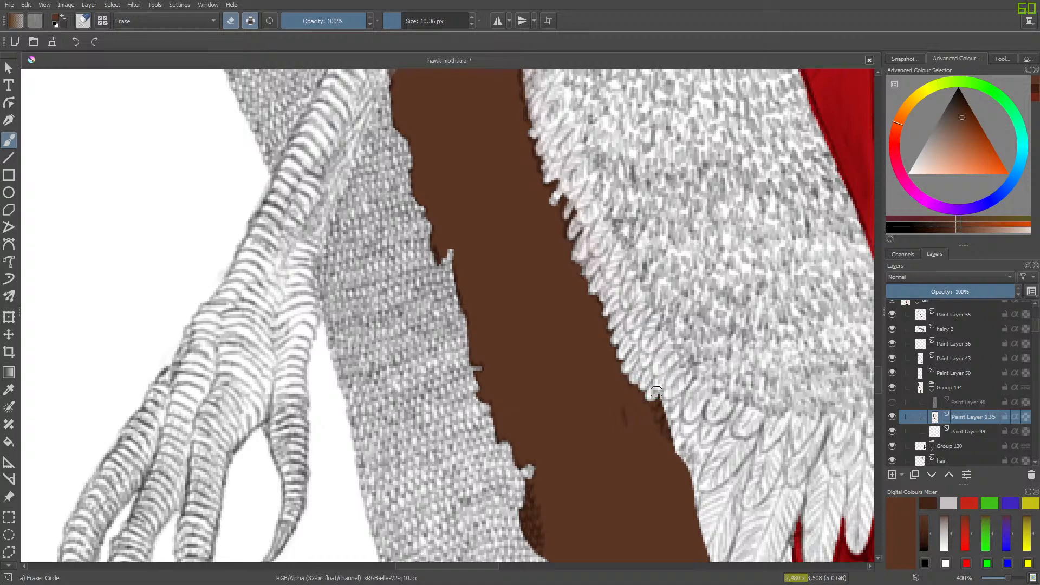
drag(662, 418, 676, 434)
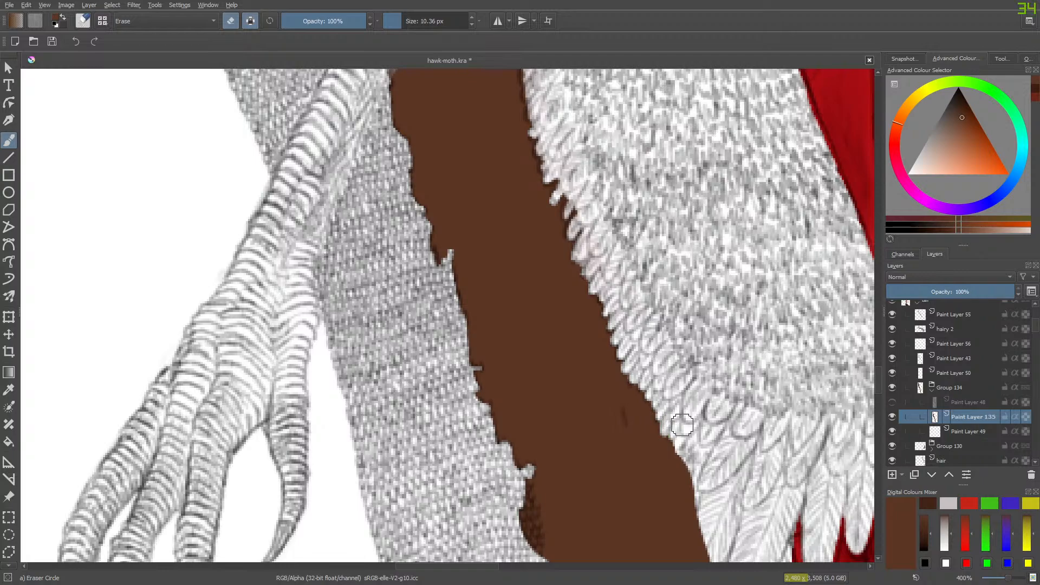
drag(535, 113, 524, 74)
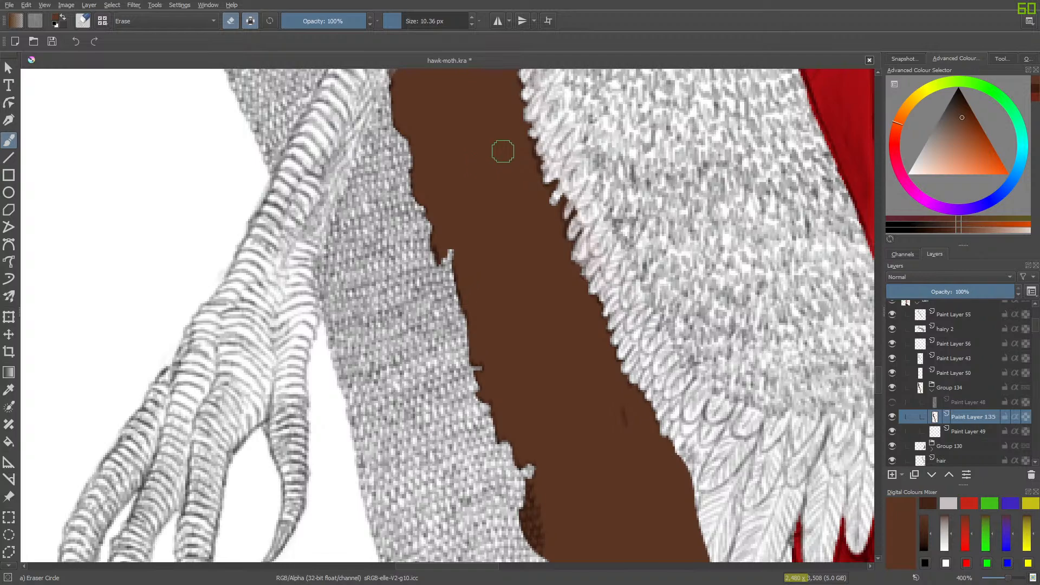
- Toggle Paint Layer 49 to check its contents and make Paint Layer 48 visible again
scroll(876, 388, down, 5)
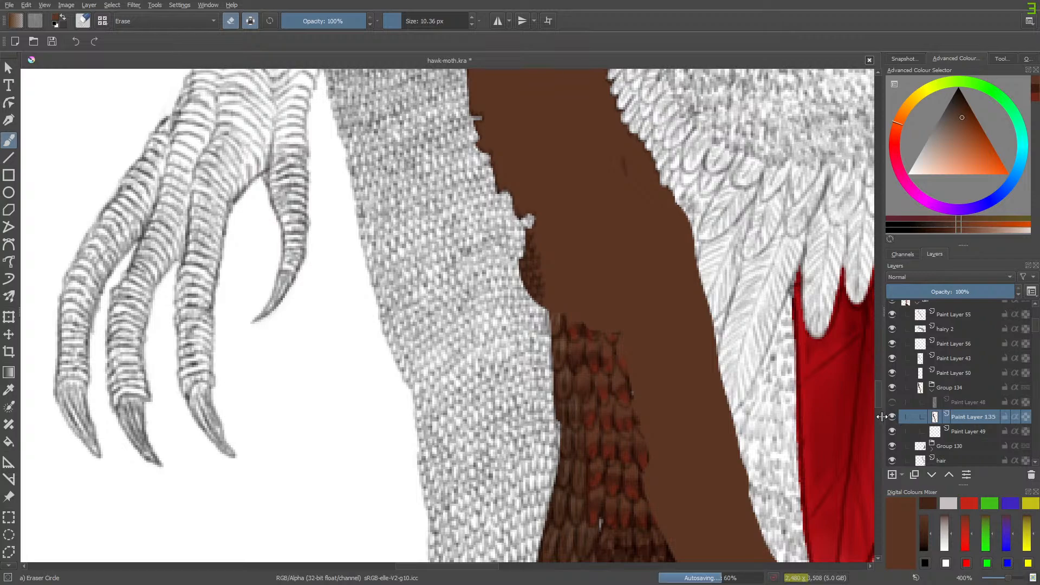
click(892, 431)
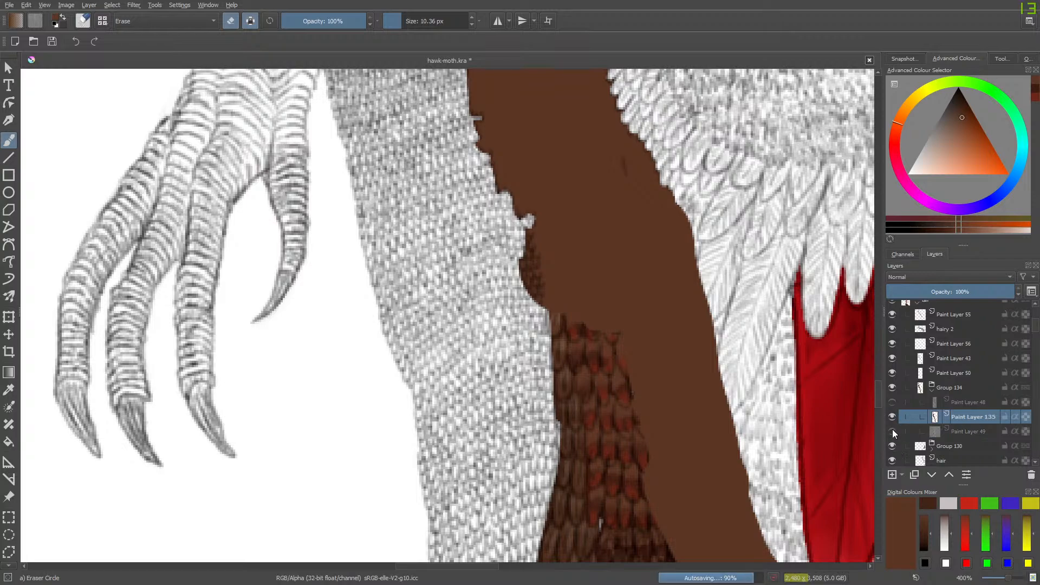
click(892, 431)
click(892, 416)
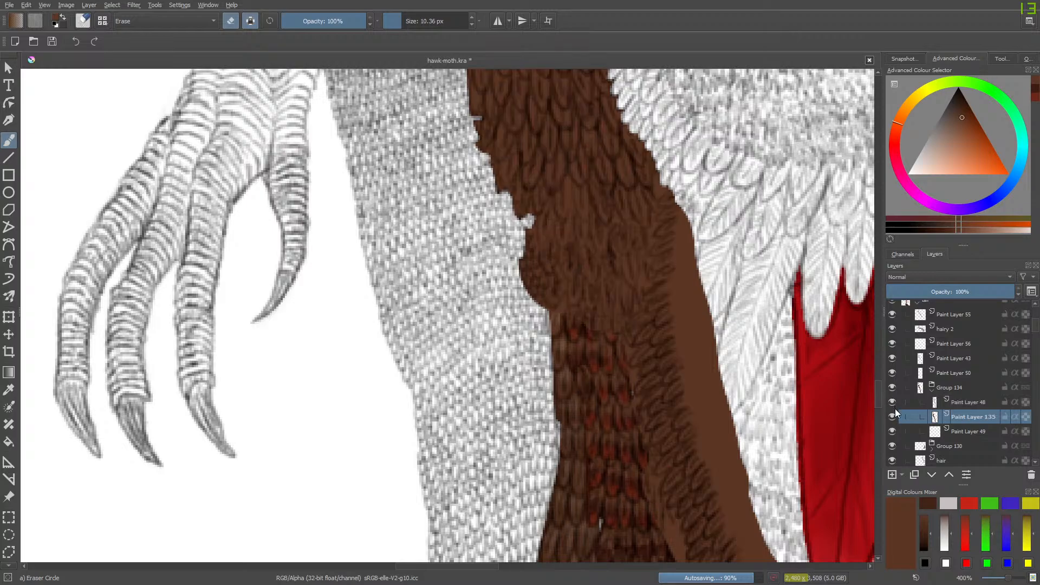
- Toggle Paint Layer 48 and Paint Layer 135 off and on to check which feathers each contains
click(892, 416)
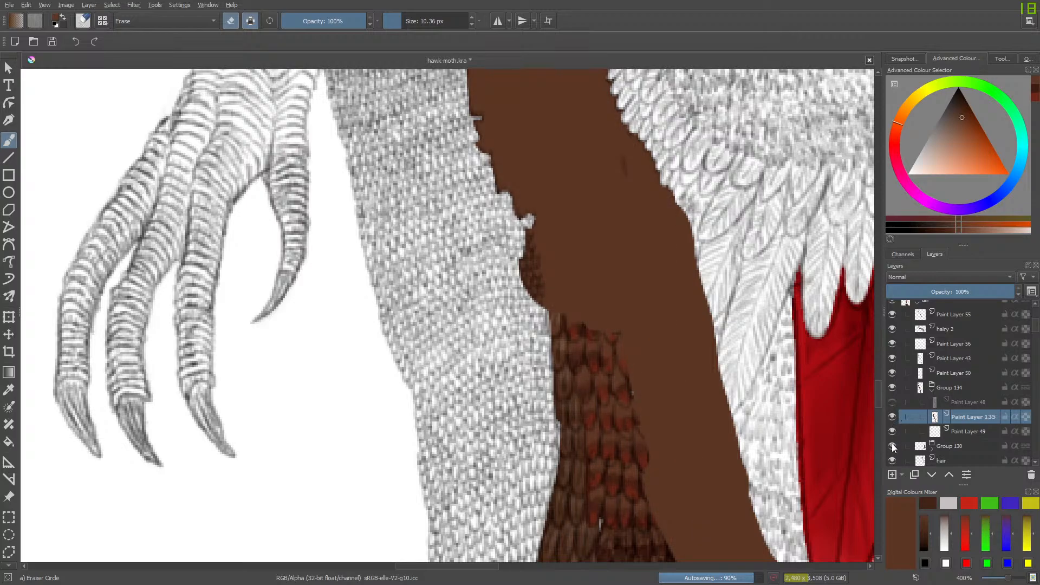
click(892, 416)
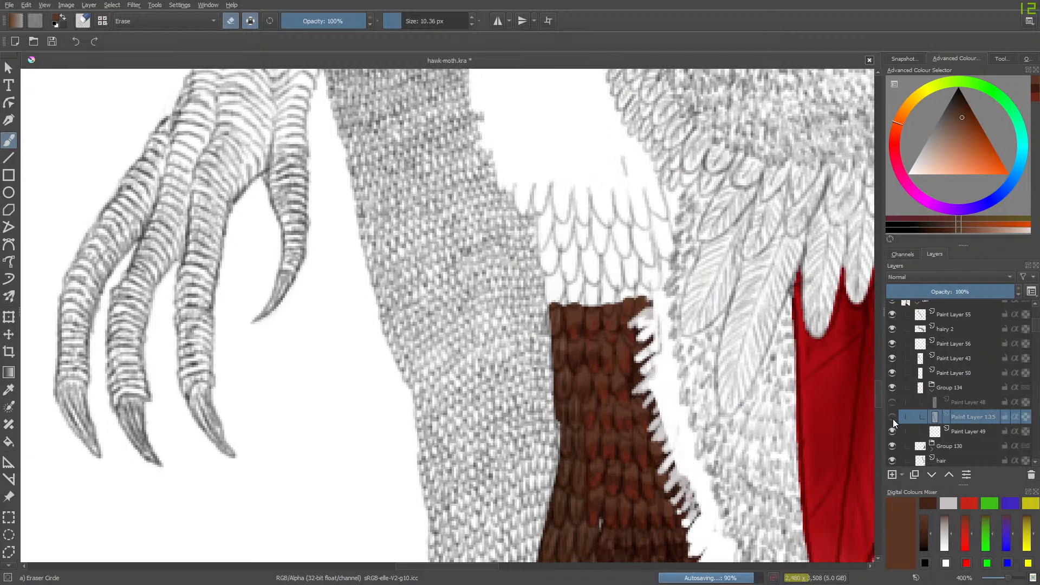
click(893, 417)
click(891, 416)
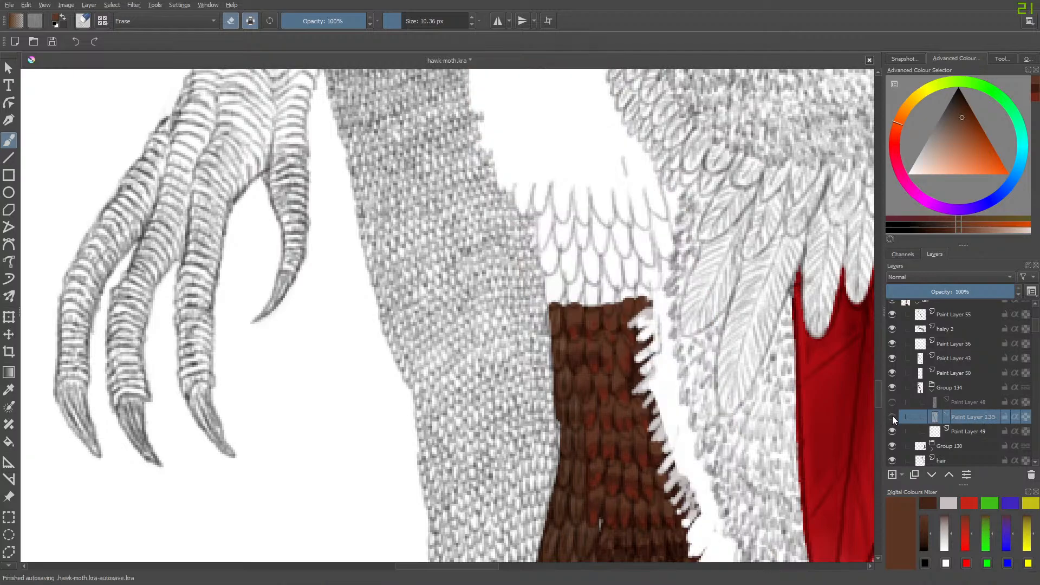
click(892, 417)
click(891, 405)
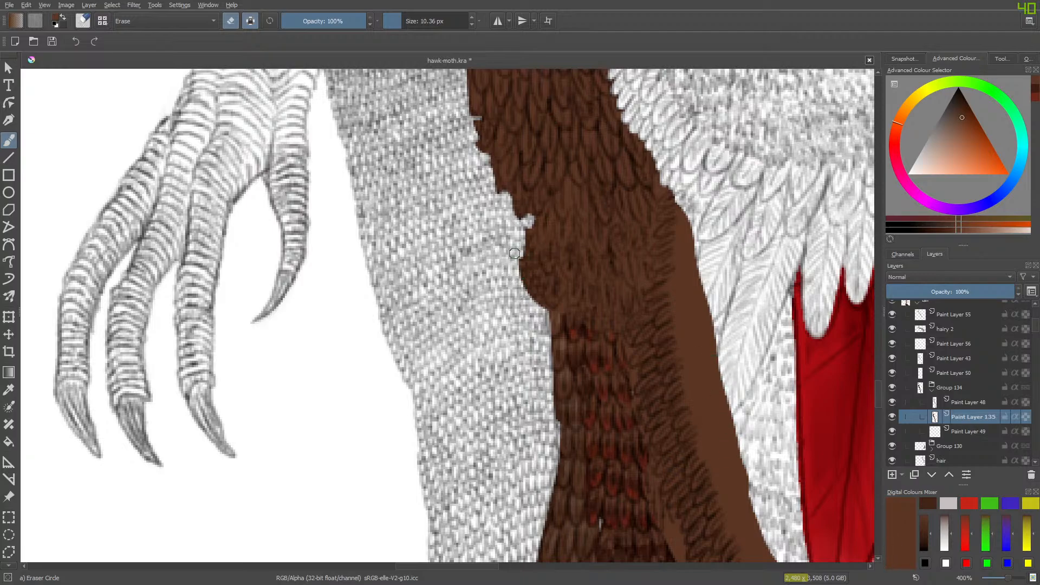
- Erase the brown bulge overlapping the woven texture's edge, hiding Paint Layer 48 to trim the remaining base colour
mouse_move(521, 287)
mouse_down()
mouse_move(517, 244)
mouse_move(526, 298)
mouse_move(536, 304)
mouse_move(537, 295)
mouse_up()
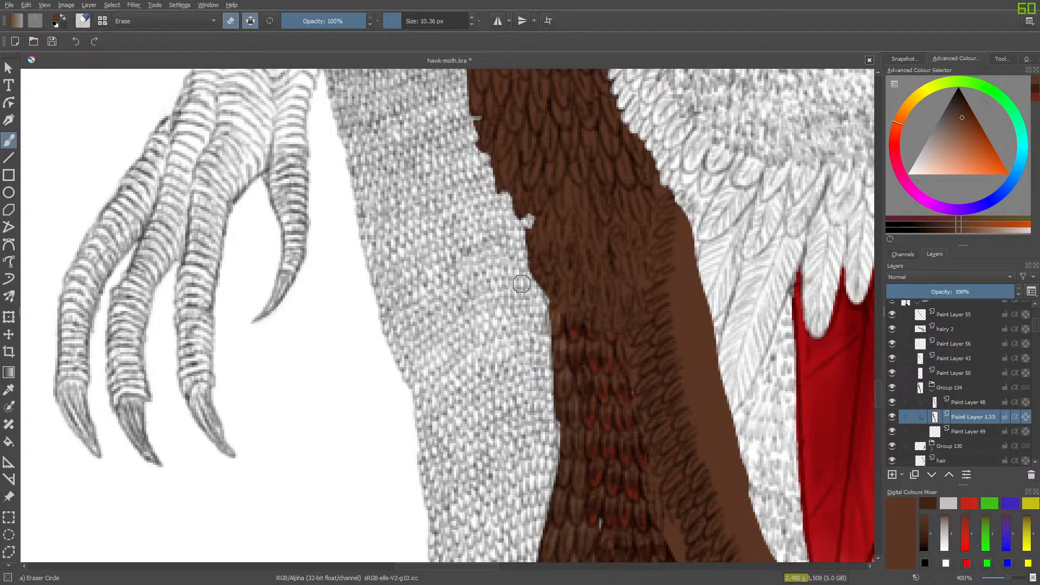
click(892, 402)
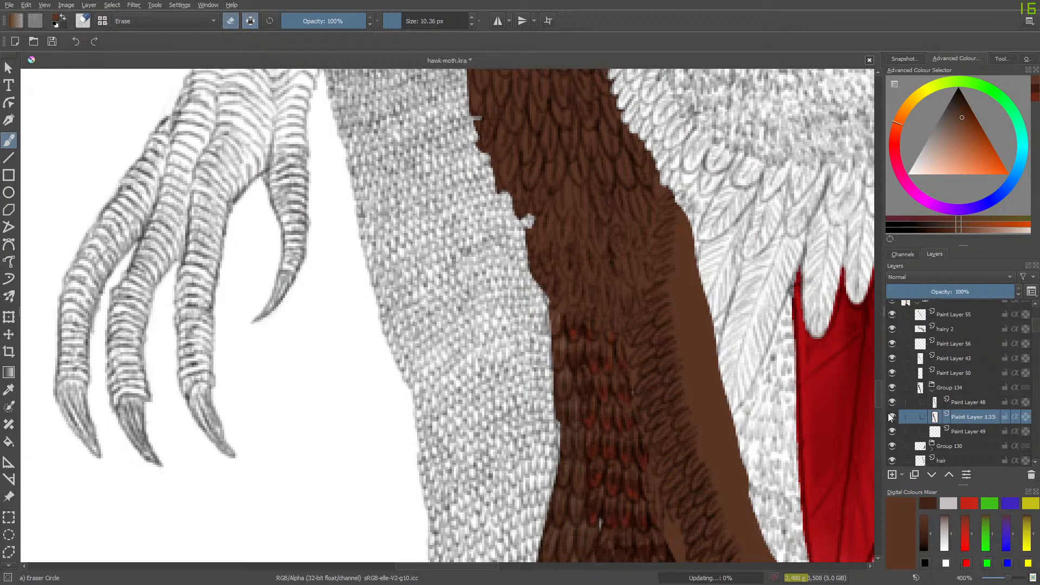
mouse_move(532, 289)
mouse_down()
mouse_move(522, 237)
mouse_move(529, 262)
mouse_up()
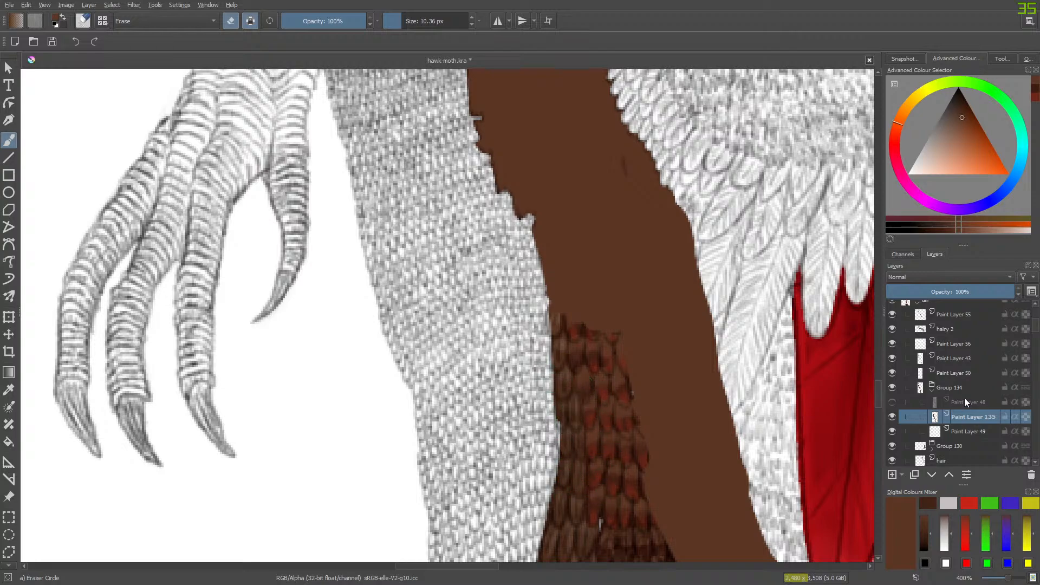
- Make Paint Layer 48 visible again and collapse Group 134, keeping the group selected
click(951, 389)
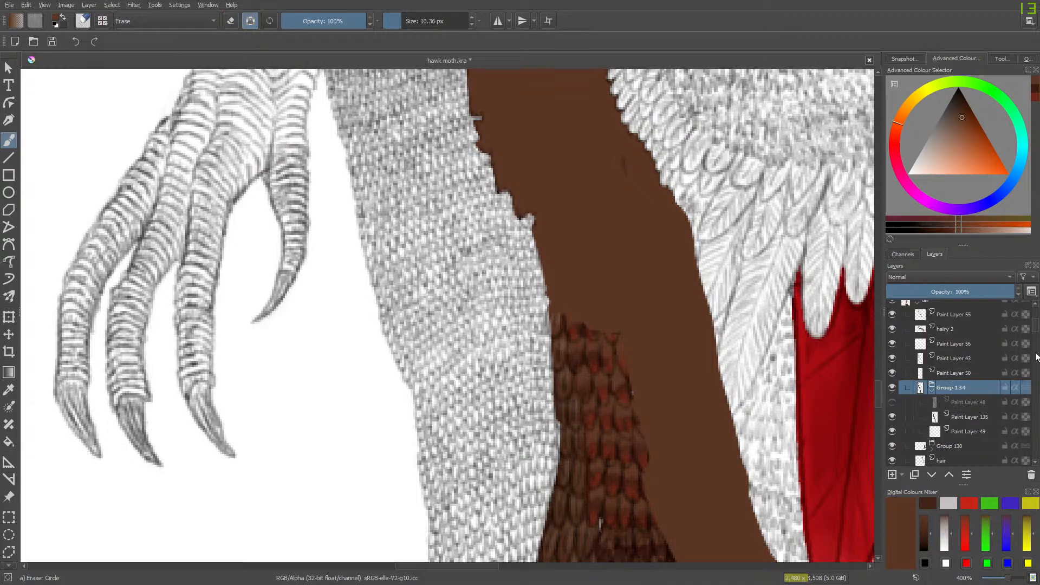
scroll(1036, 329, down, 4)
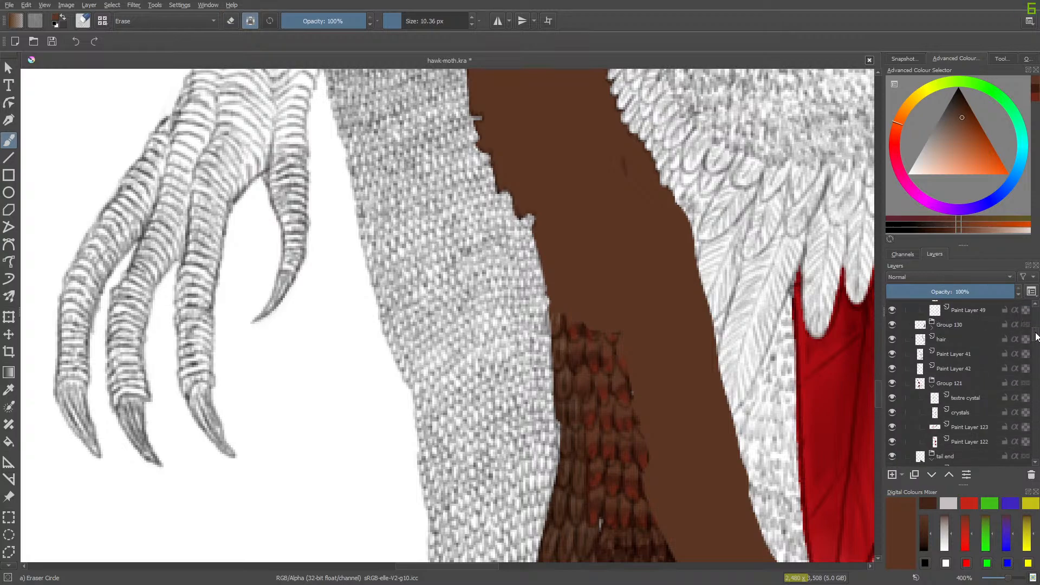
scroll(1035, 331, up, 2)
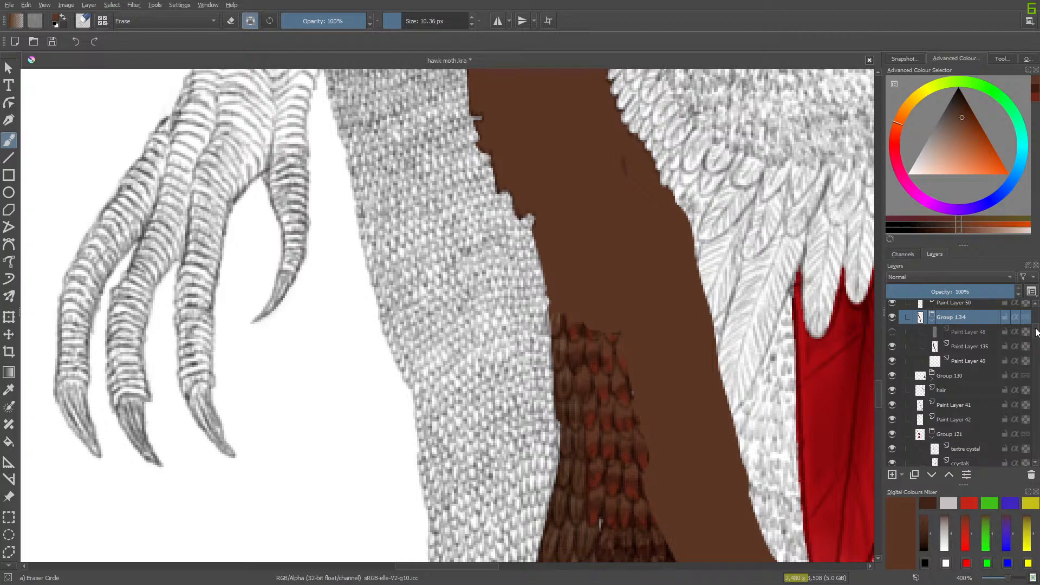
click(892, 345)
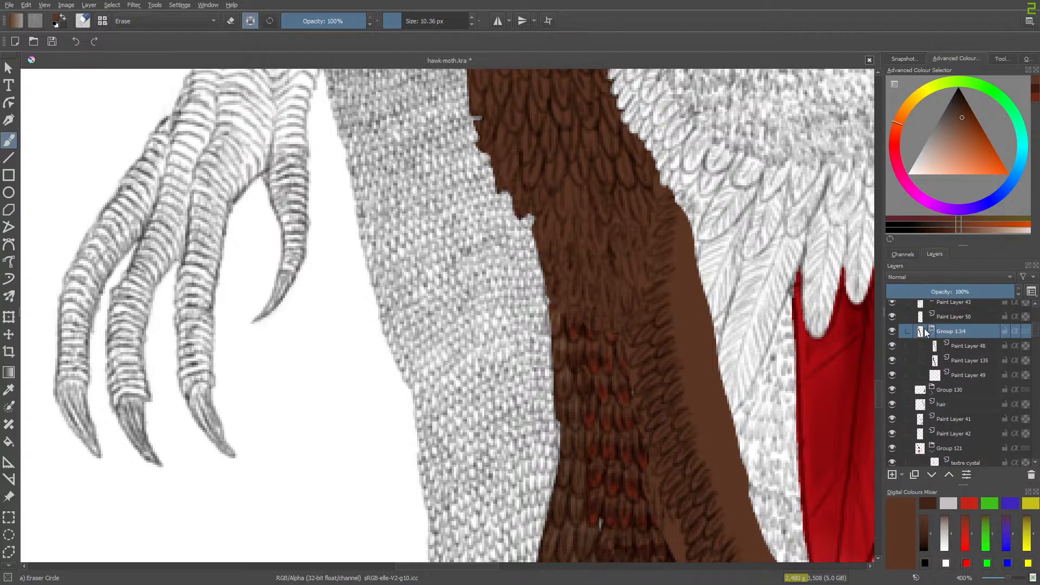
click(927, 333)
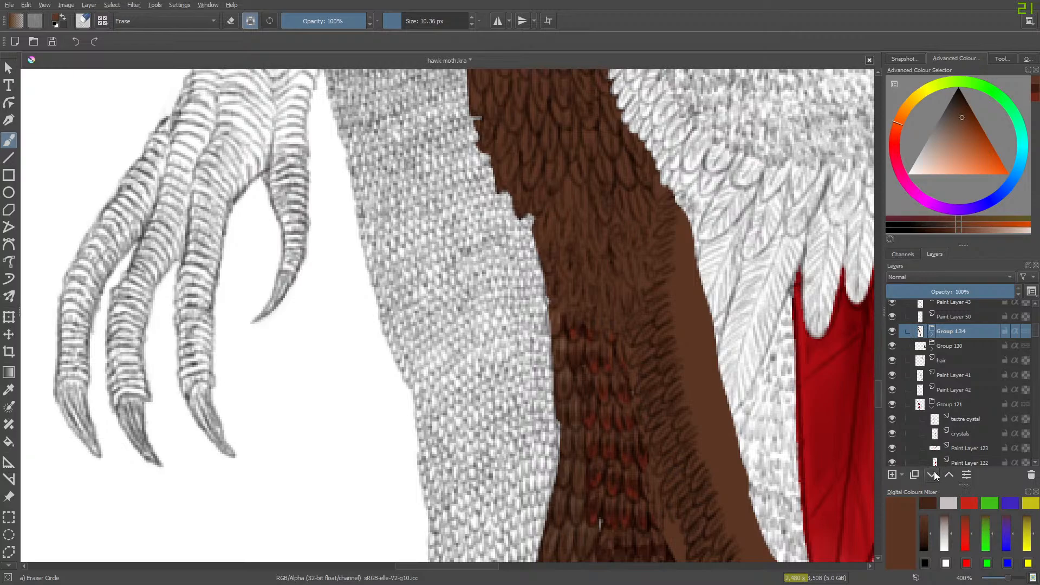
- Move Group 134 below Group 130, hair and Paint Layer 41, collapsing Group 121 and toggling the moved group to check it
click(932, 475)
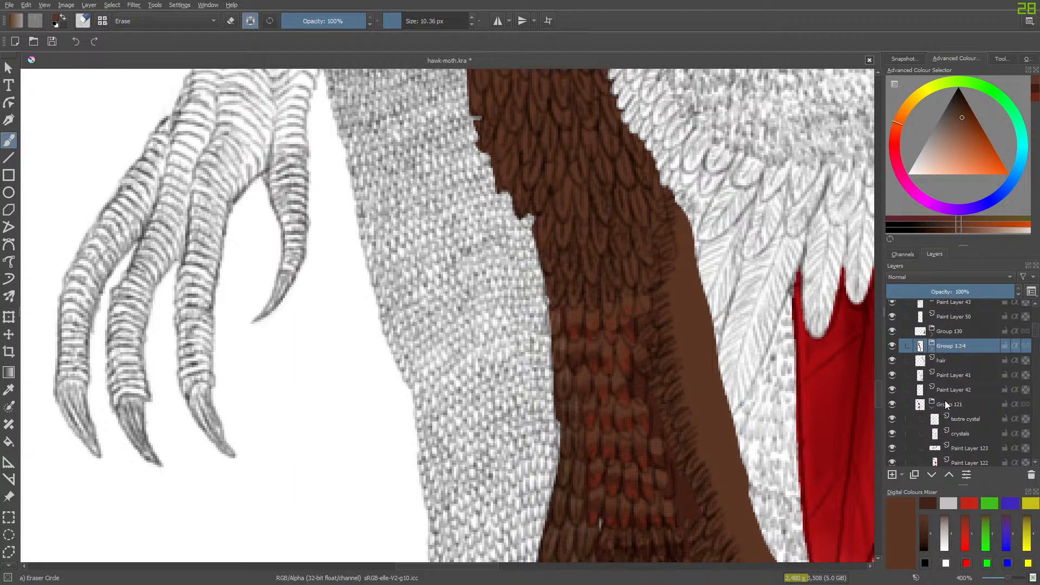
click(931, 475)
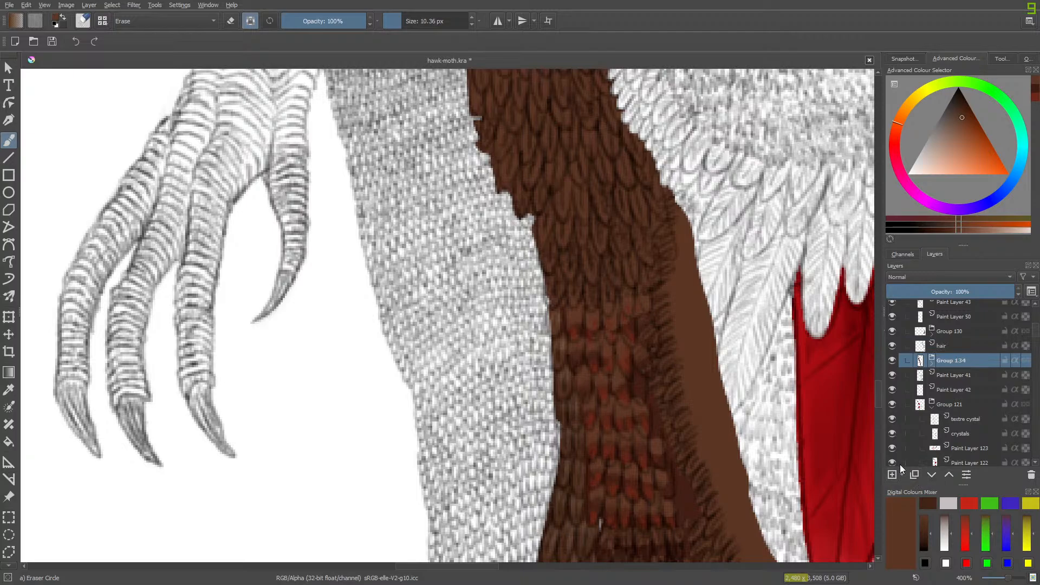
click(931, 409)
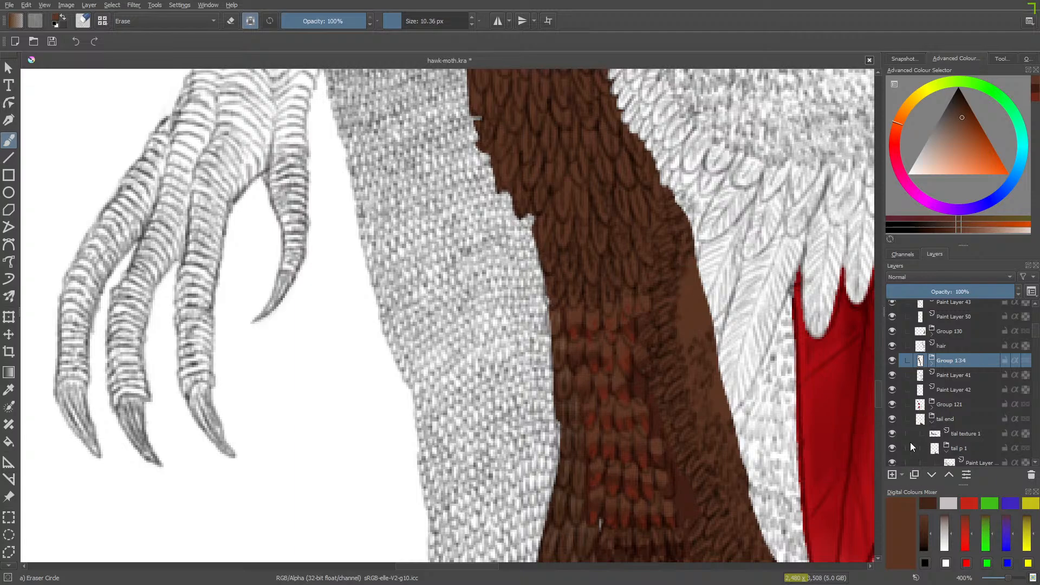
click(934, 475)
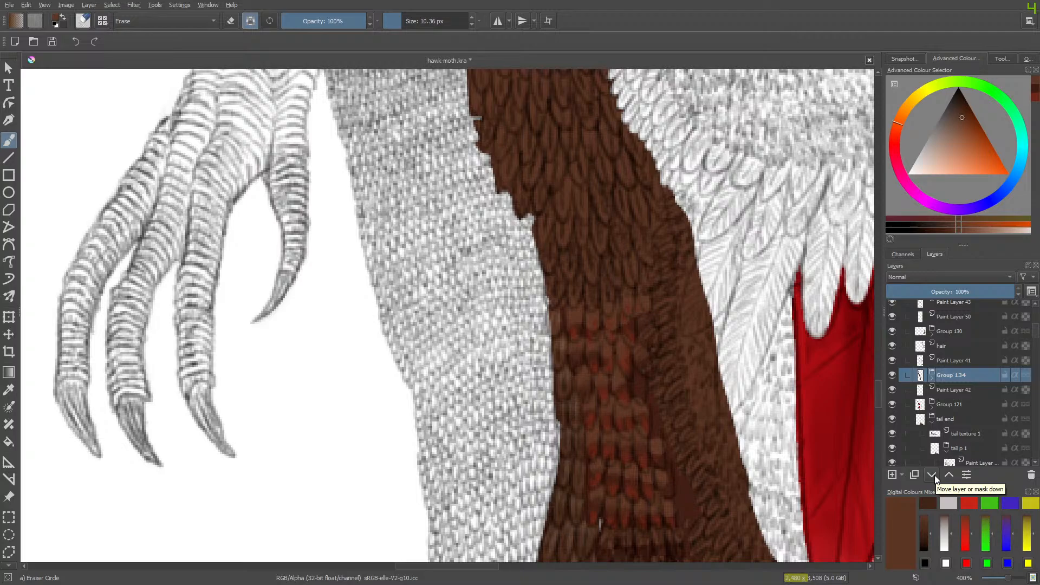
click(892, 378)
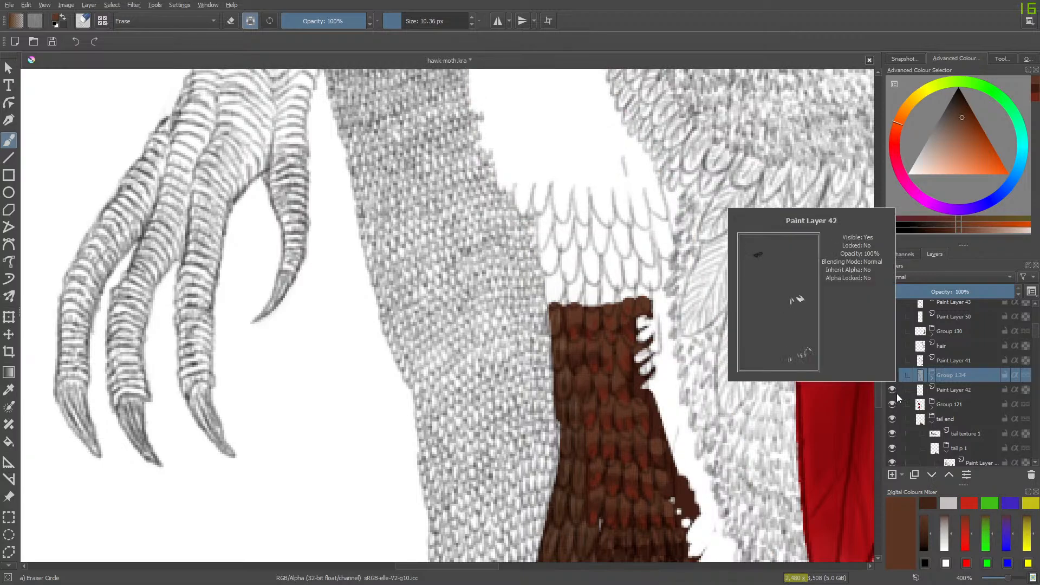
click(893, 376)
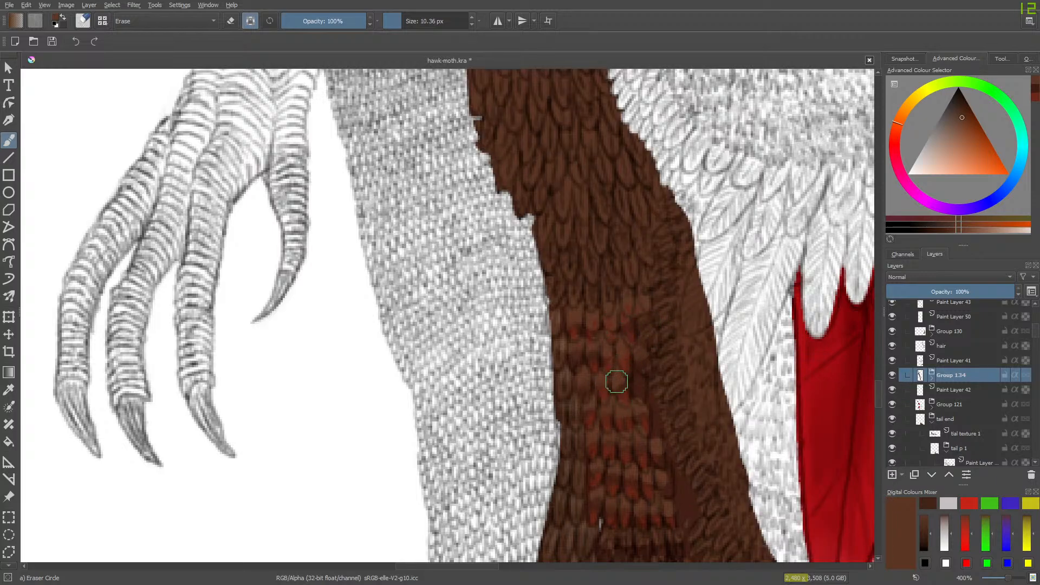
- Expand Group 134, hide Paint Layer 48 and select Paint Layer 135
click(933, 379)
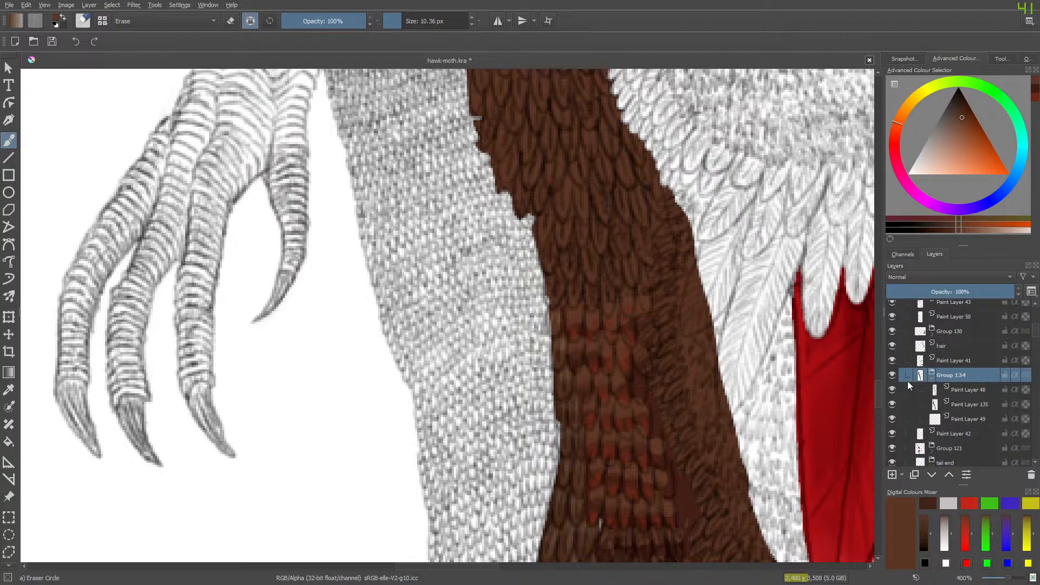
click(892, 390)
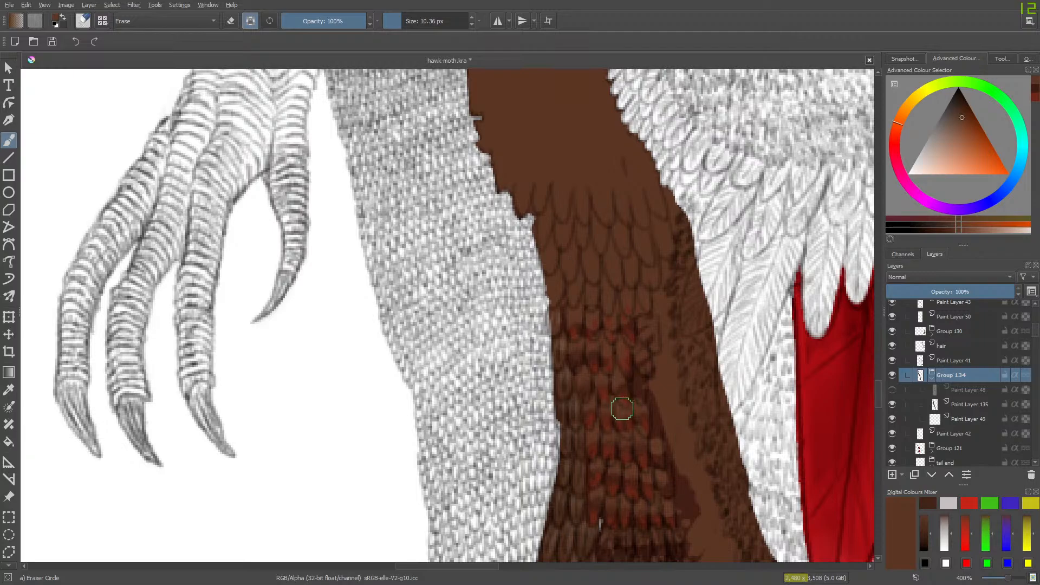
click(961, 404)
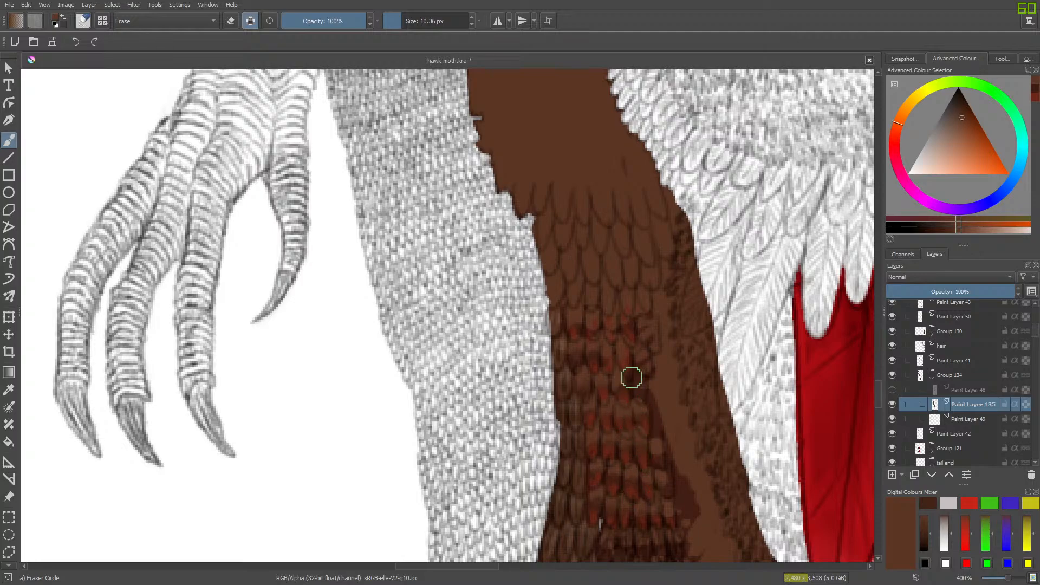
- Try erasing three spots of brown base where the red-tipped feathers meet the side strip, and restore the brown over them
click(637, 359)
click(641, 371)
click(644, 386)
key(/)
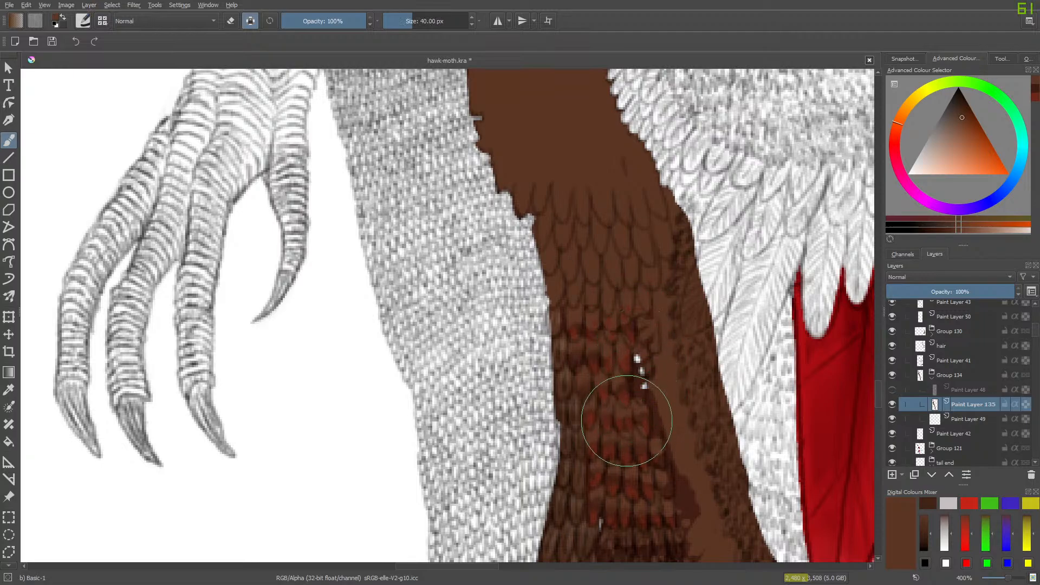
drag(638, 359, 635, 389)
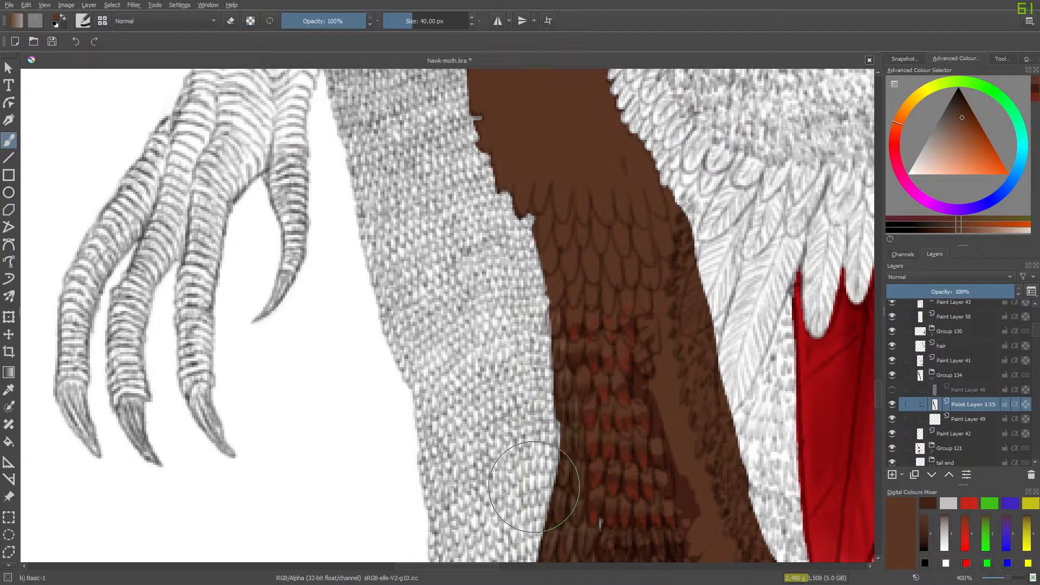
- Toggle Paint Layer 48 to compare the side feathers with the bare base lower down, leaving the layer visible
drag(880, 389, 878, 408)
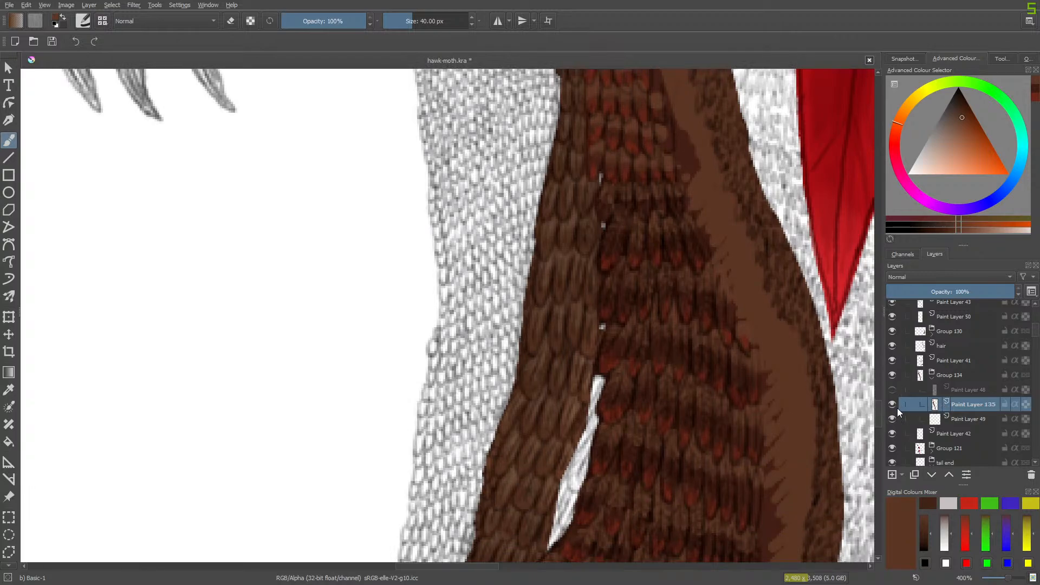
click(892, 390)
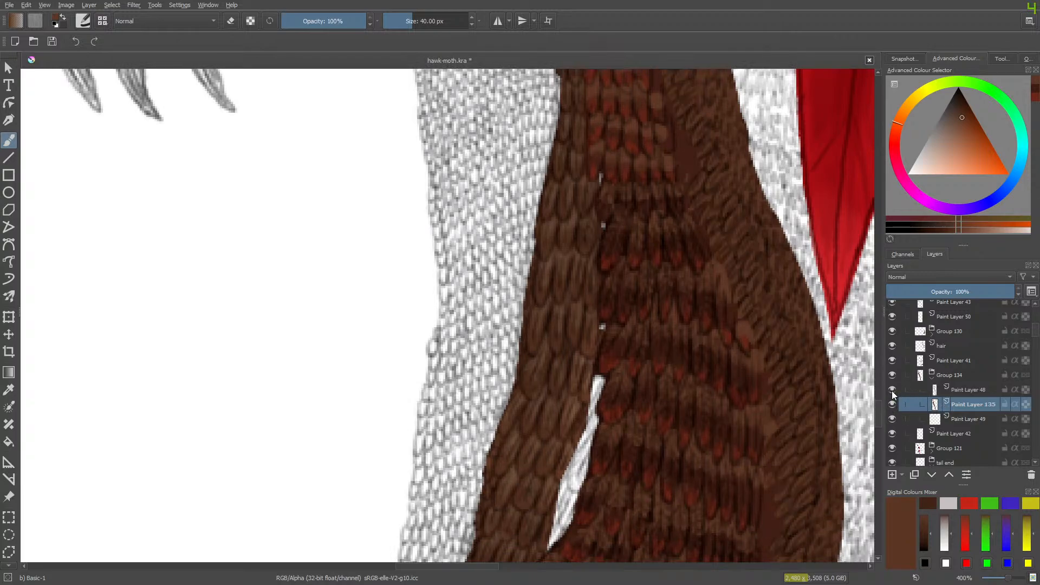
click(891, 391)
click(892, 391)
click(892, 392)
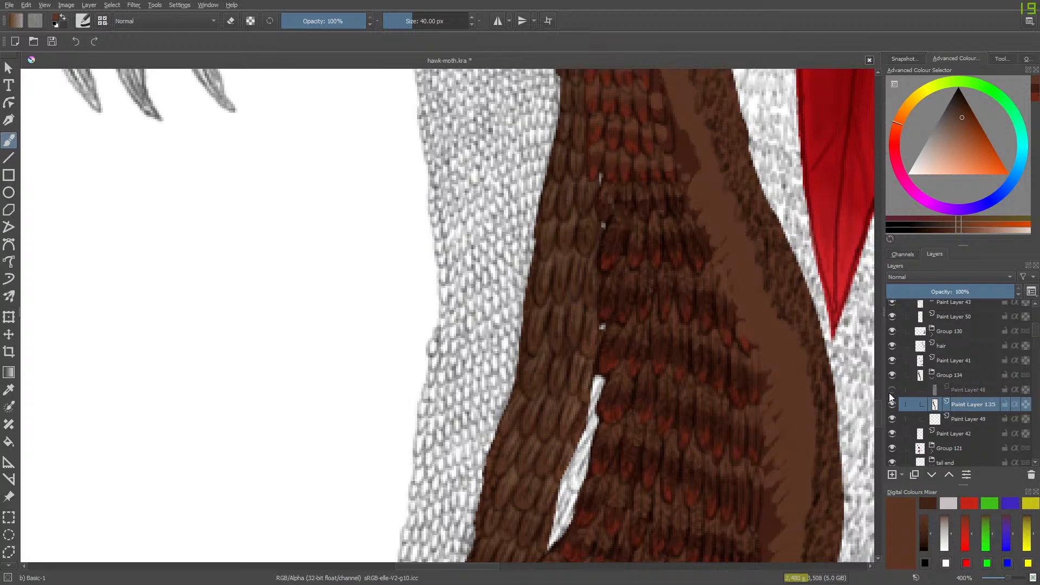
click(890, 391)
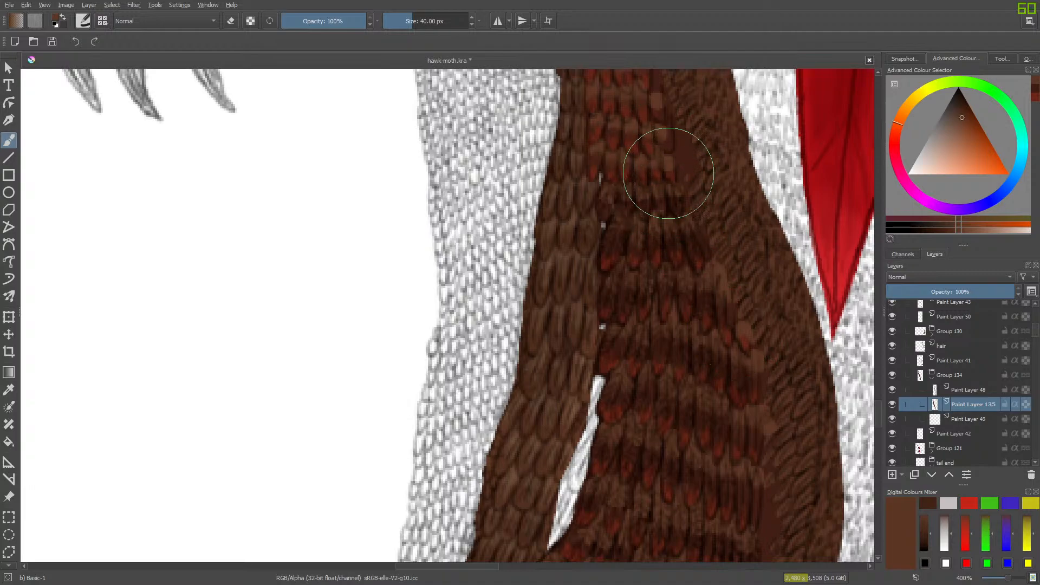
- Try erasing the base around the flat dark patch beside the upper red-tipped feathers, and fill the gap with brown again
key(e)
mouse_move(674, 111)
mouse_down()
mouse_move(681, 186)
mouse_move(694, 195)
mouse_up()
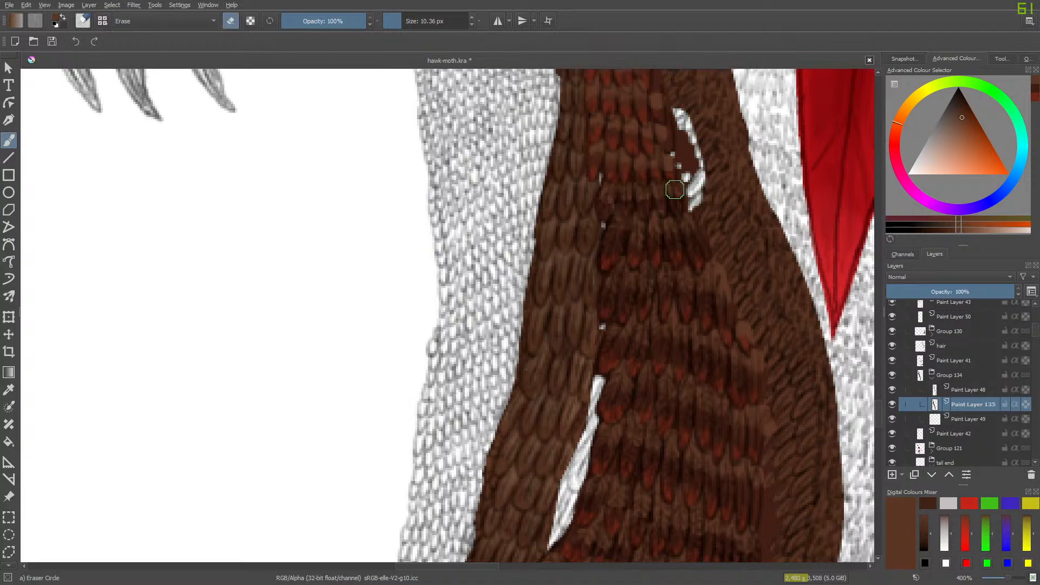
key(slash)
mouse_move(672, 140)
mouse_down()
mouse_move(671, 121)
mouse_move(692, 228)
mouse_up()
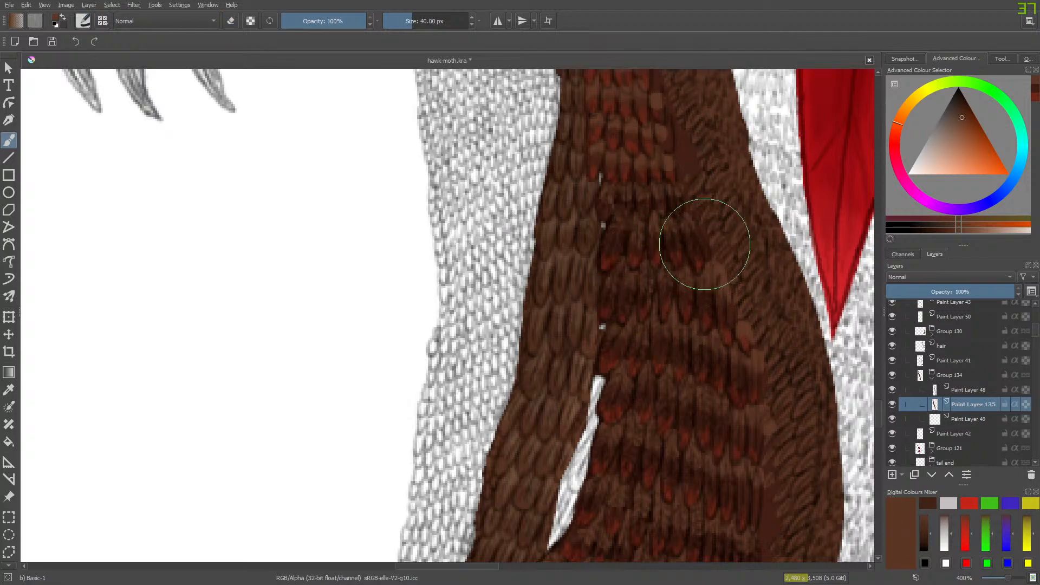
- Try erasing the base along the inner edge of the side feathers farther down the body, and undo the erasing
scroll(877, 416, down, 1)
drag(877, 416, 886, 428)
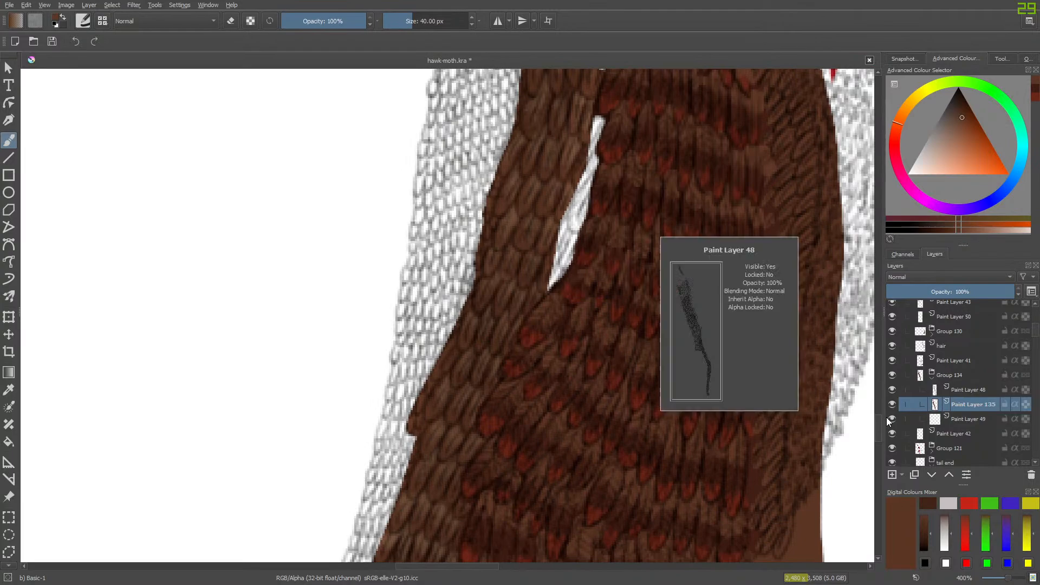
key(slash)
mouse_move(767, 154)
mouse_down()
mouse_move(772, 325)
mouse_move(767, 317)
mouse_up()
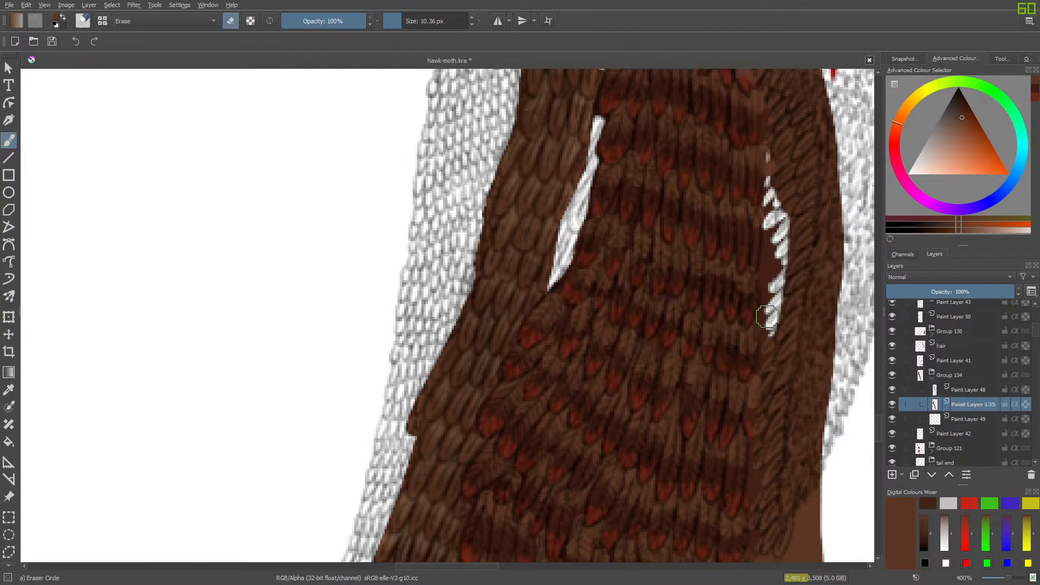
key(slash)
key(ctrl+z)
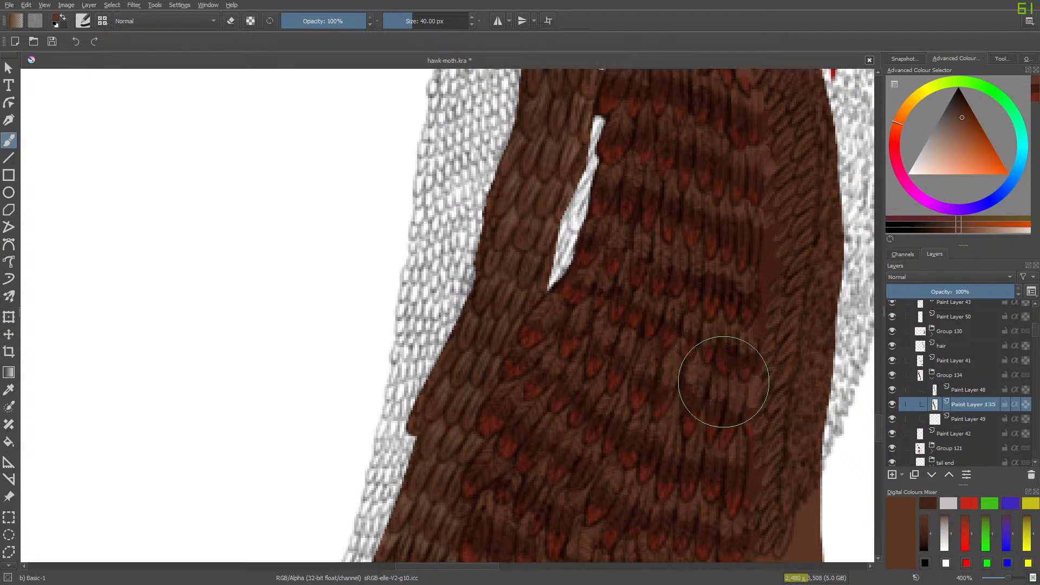
- Open Group 130 and toggle Paint Layer 132 to check what it colours, leaving the layer visible and selected
click(928, 330)
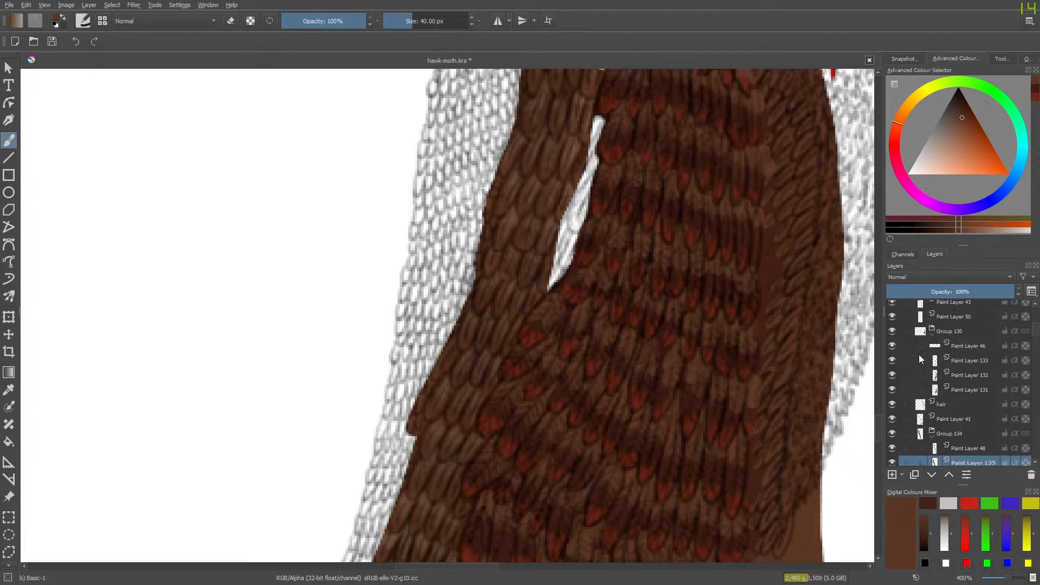
click(892, 373)
click(892, 373)
click(956, 375)
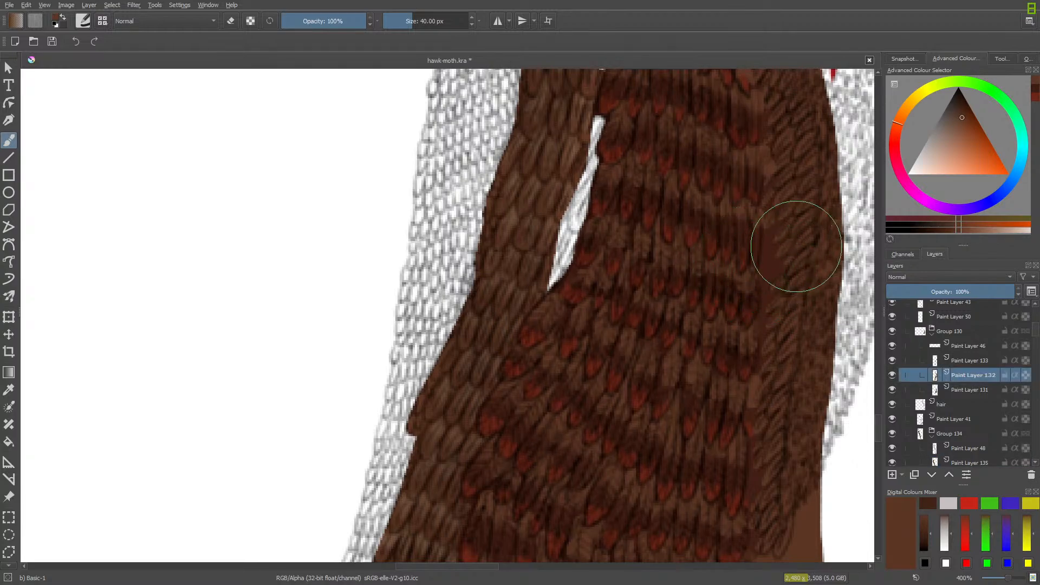
- Erase the surplus dark brown on Paint Layer 131 where the red-tipped feathers spill onto the side feathers, working up the body
key(e)
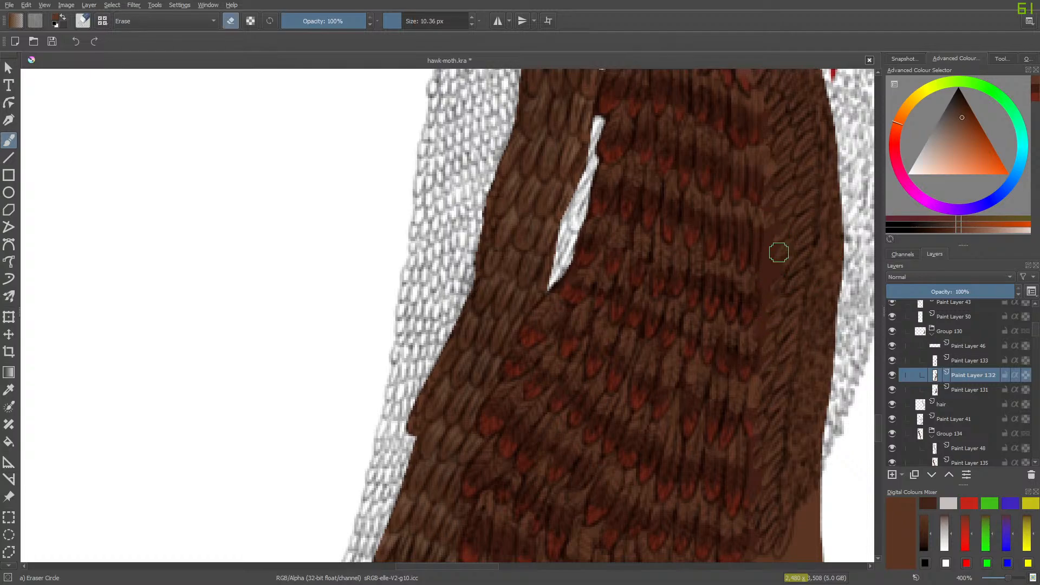
click(967, 390)
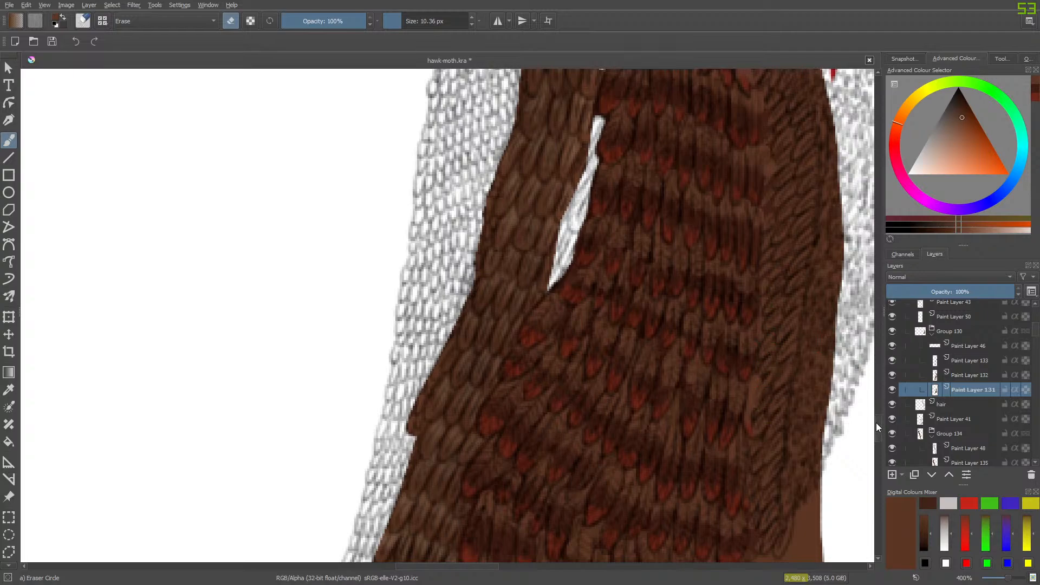
scroll(876, 422, up, 4)
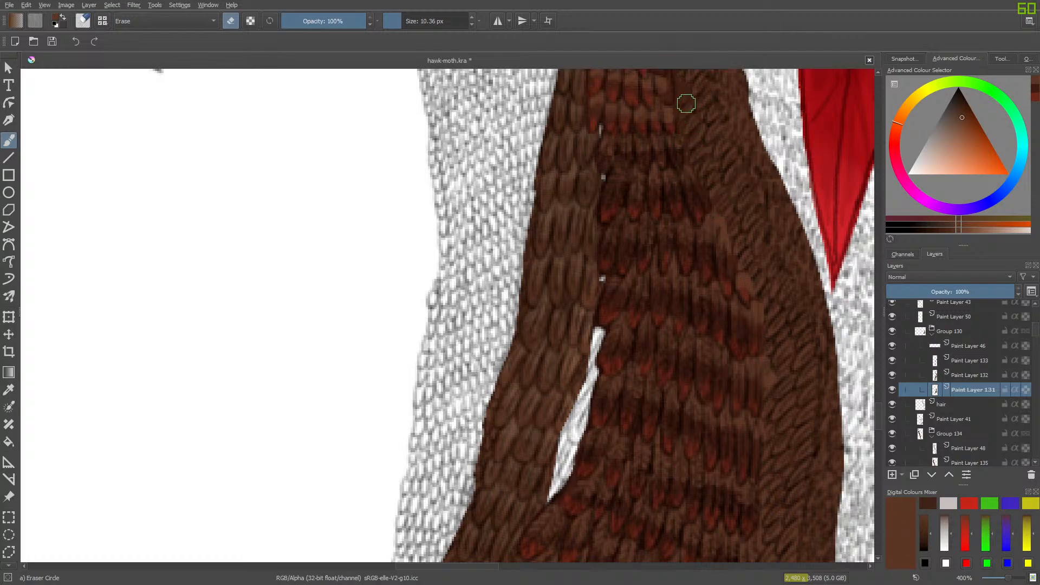
drag(880, 430, 882, 399)
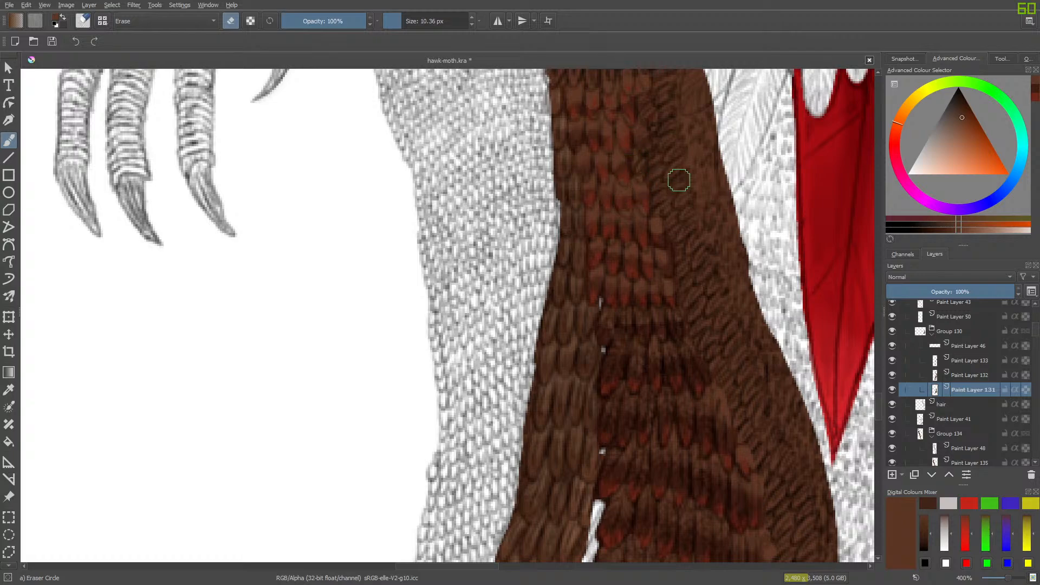
scroll(876, 392, up, 3)
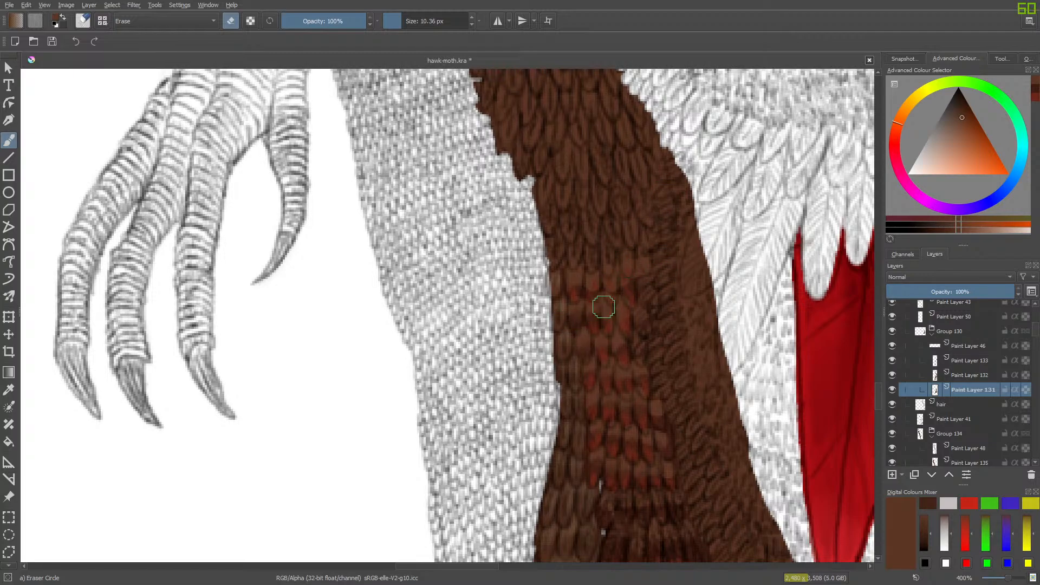
- Close Group 130 and toggle Paint Layers 48 and 135 in Group 134 to compare the feather outlines with their brown base
click(933, 333)
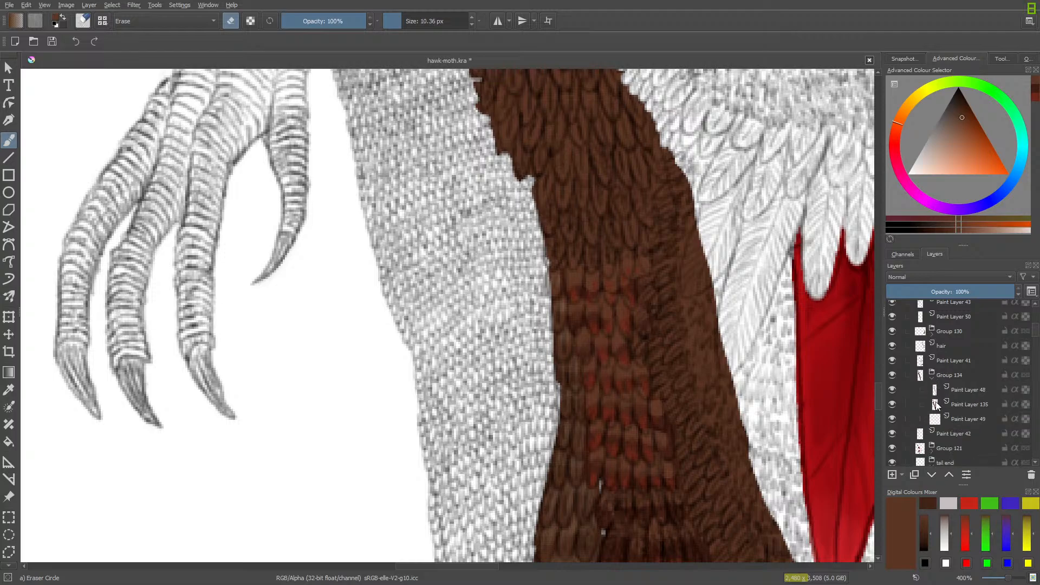
click(962, 392)
click(893, 390)
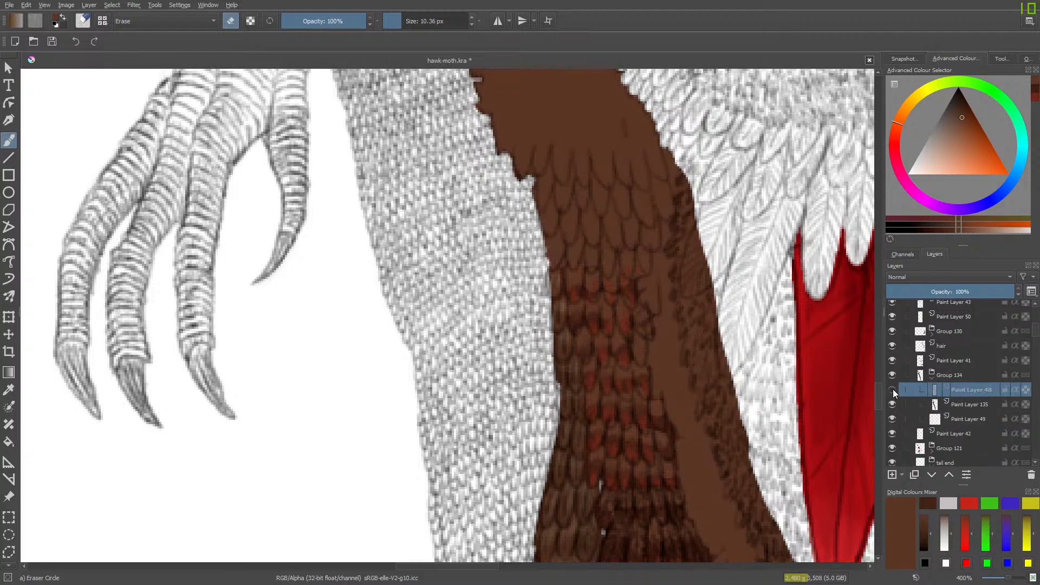
click(892, 391)
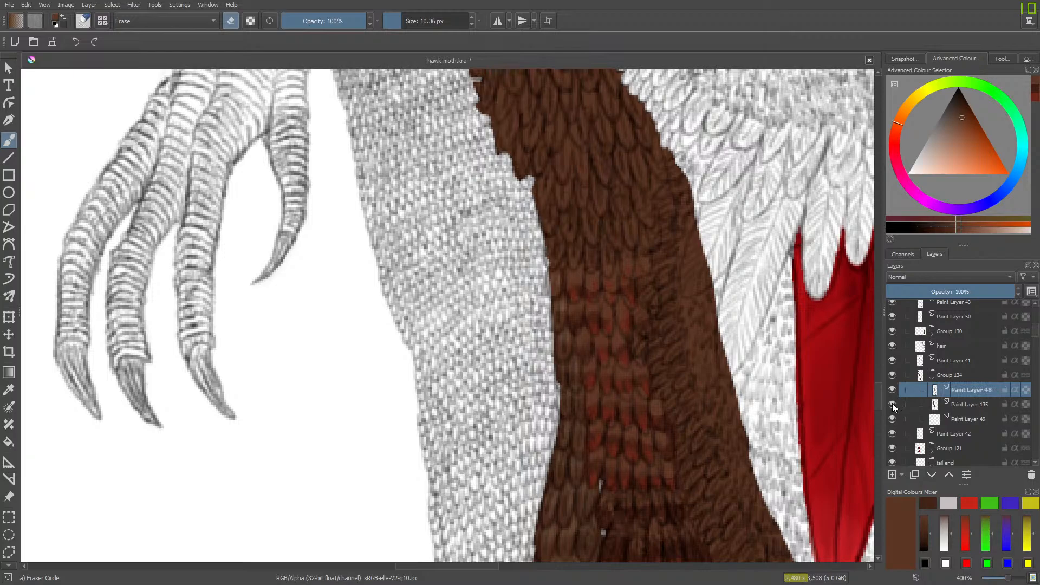
click(892, 404)
click(892, 404)
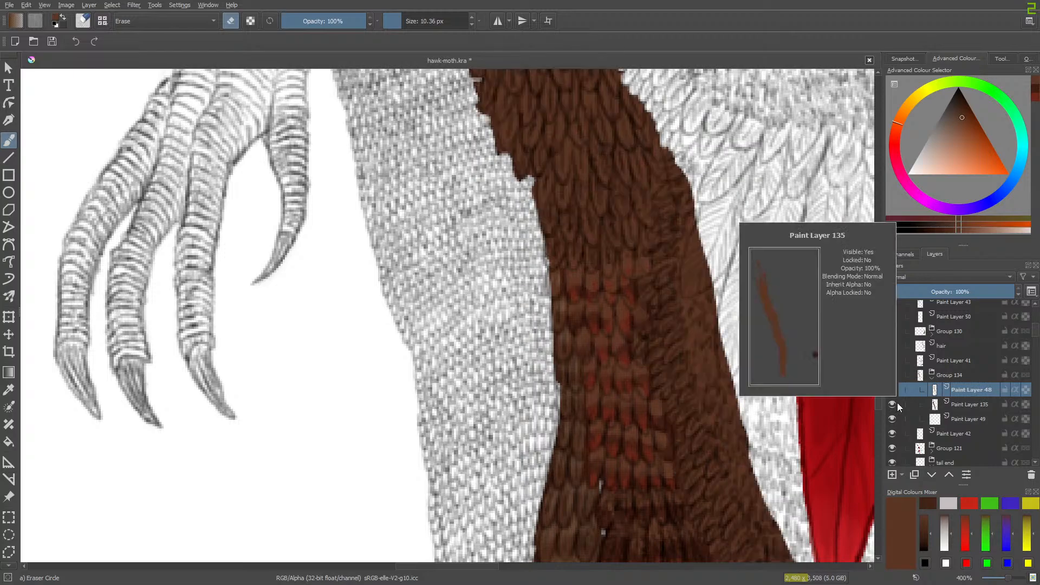
click(890, 403)
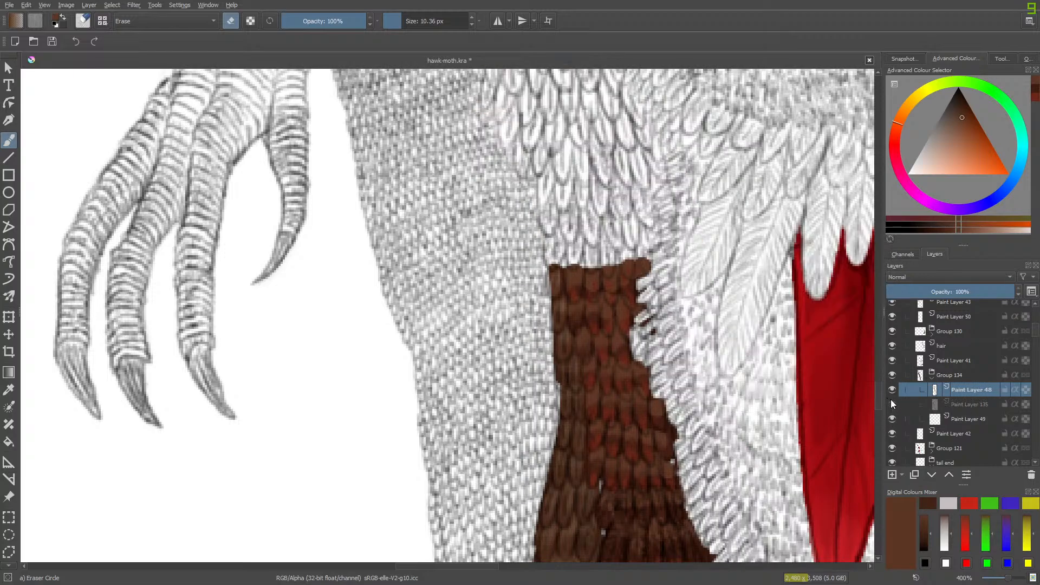
click(890, 404)
- Hide Paint Layer 48 and roughly erase the outer band of brown base on Paint Layer 135 beside the white wing feathers
click(890, 391)
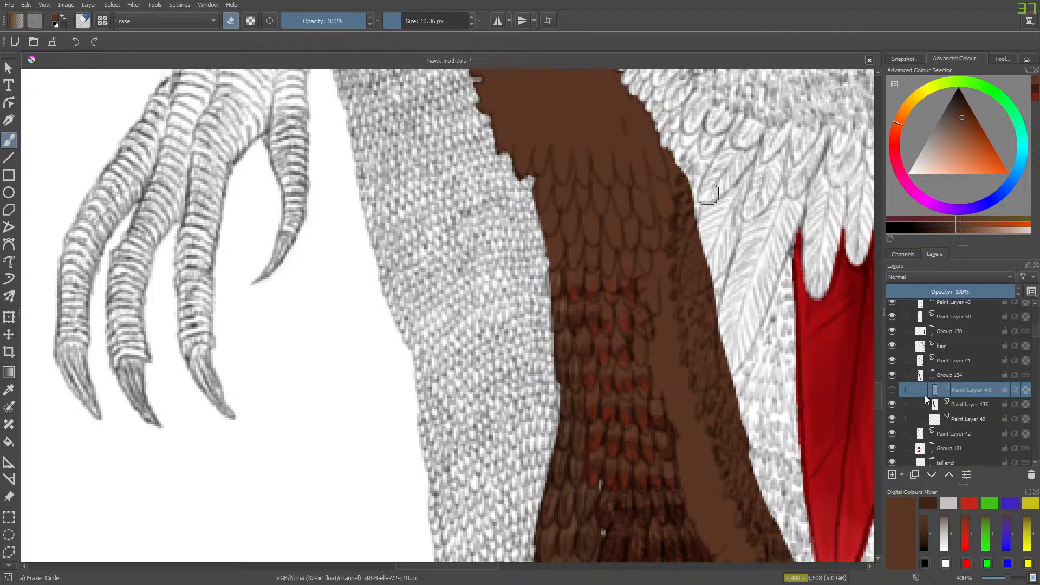
click(963, 405)
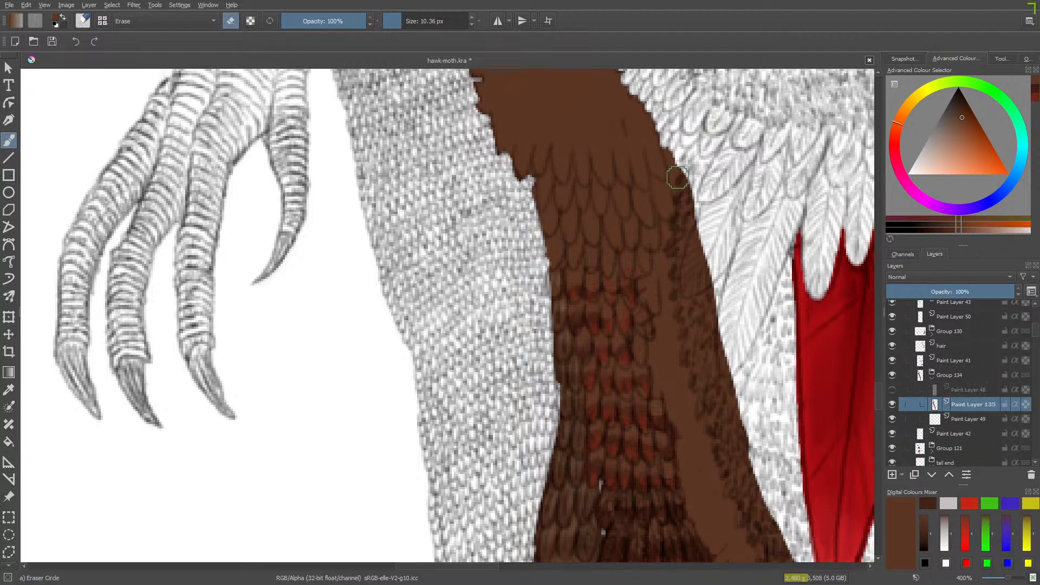
mouse_move(684, 172)
mouse_down()
mouse_move(688, 282)
mouse_move(703, 232)
mouse_move(689, 323)
mouse_move(686, 216)
mouse_move(678, 226)
mouse_move(682, 312)
mouse_move(766, 513)
mouse_up()
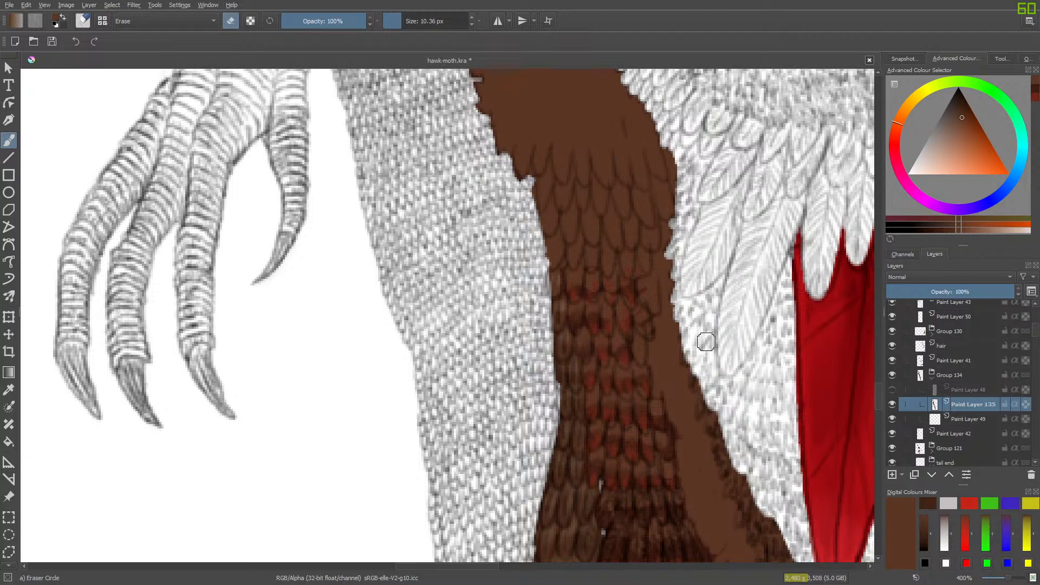
mouse_move(706, 341)
mouse_down()
mouse_move(755, 514)
mouse_move(762, 459)
mouse_up()
- Continue erasing the outer band of brown base down the body to the pointed lower end of the grey feathers
scroll(866, 383, down, 4)
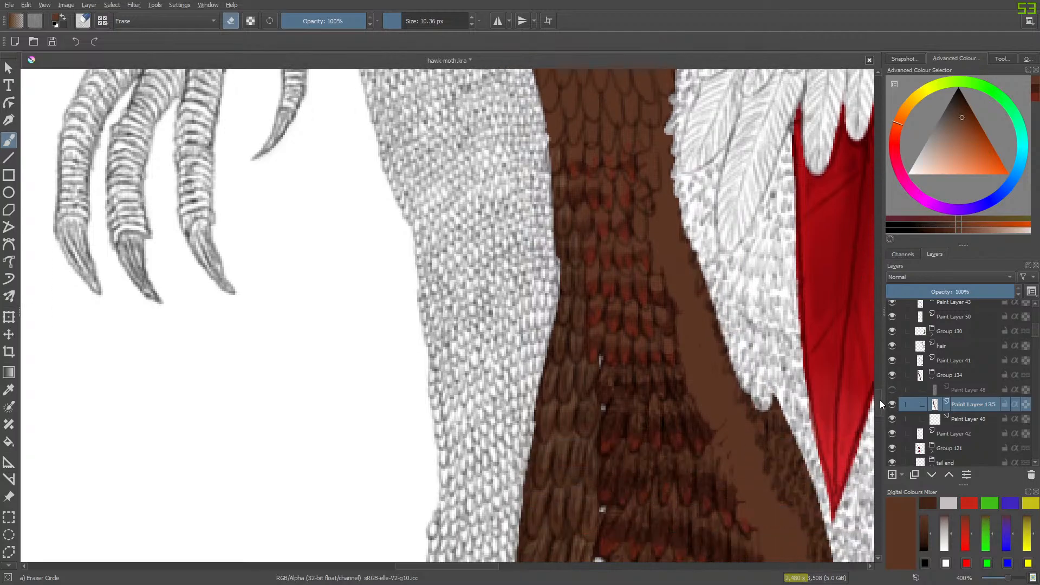
mouse_move(753, 303)
mouse_down()
mouse_move(791, 363)
mouse_move(785, 331)
mouse_move(834, 558)
mouse_up()
scroll(878, 410, down, 3)
scroll(879, 410, down, 4)
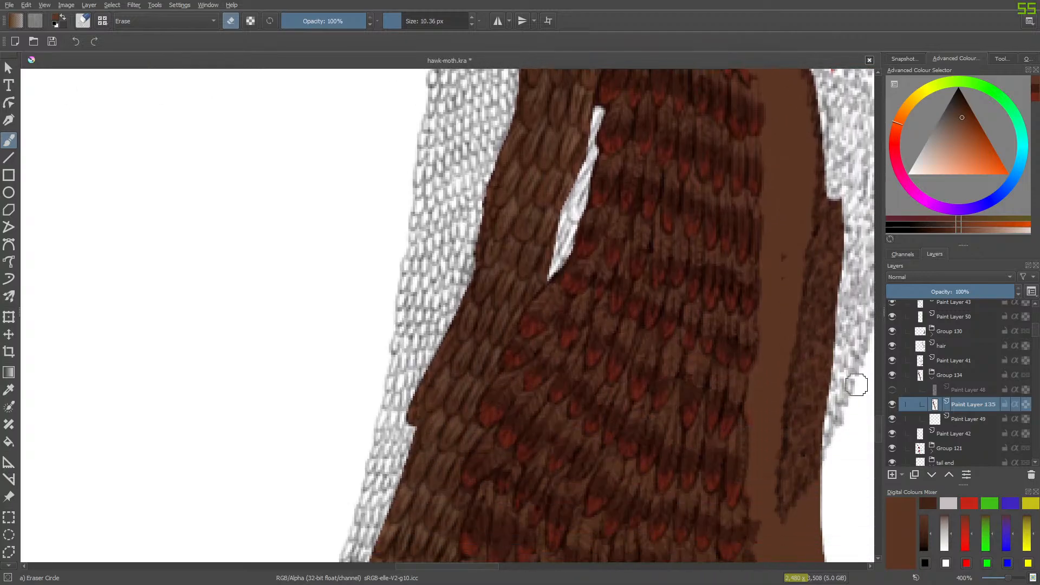
mouse_move(831, 203)
mouse_down()
mouse_move(830, 290)
mouse_move(842, 226)
mouse_move(842, 235)
mouse_move(808, 327)
mouse_move(791, 448)
mouse_move(827, 372)
mouse_move(829, 398)
mouse_move(805, 463)
mouse_move(820, 451)
mouse_move(787, 503)
mouse_move(794, 442)
mouse_move(781, 509)
mouse_up()
drag(802, 422, 797, 386)
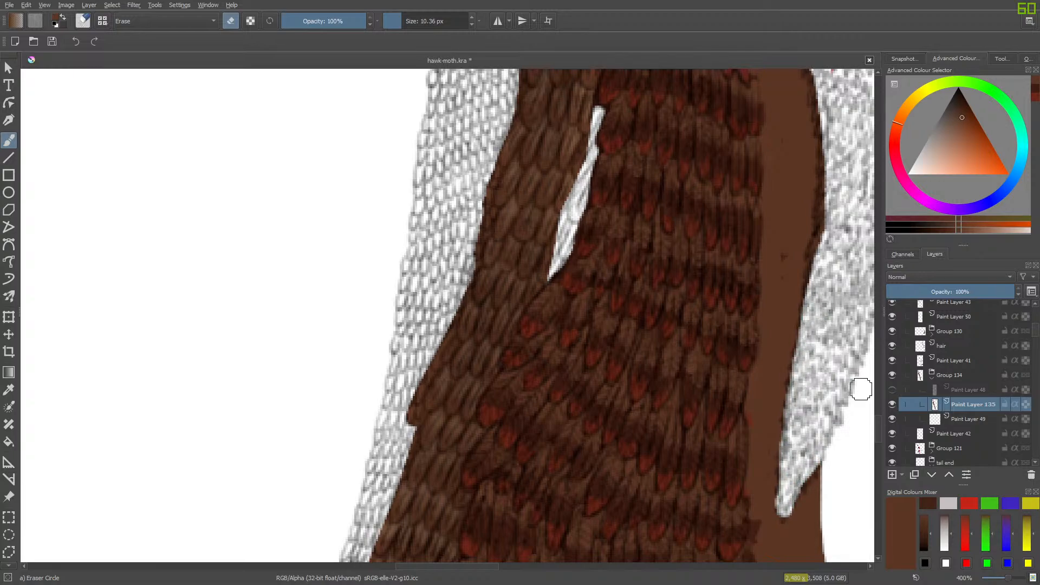
- Trim the outer edge of the brown base into small jagged feather tips from the wing feathers down to the red feather's point
drag(878, 428, 881, 388)
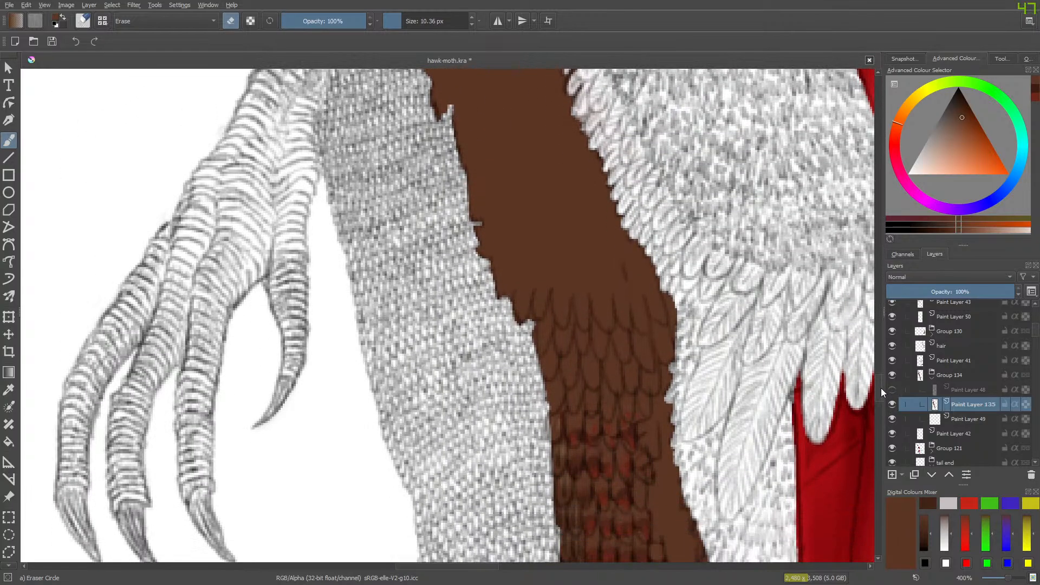
scroll(879, 386, down, 3)
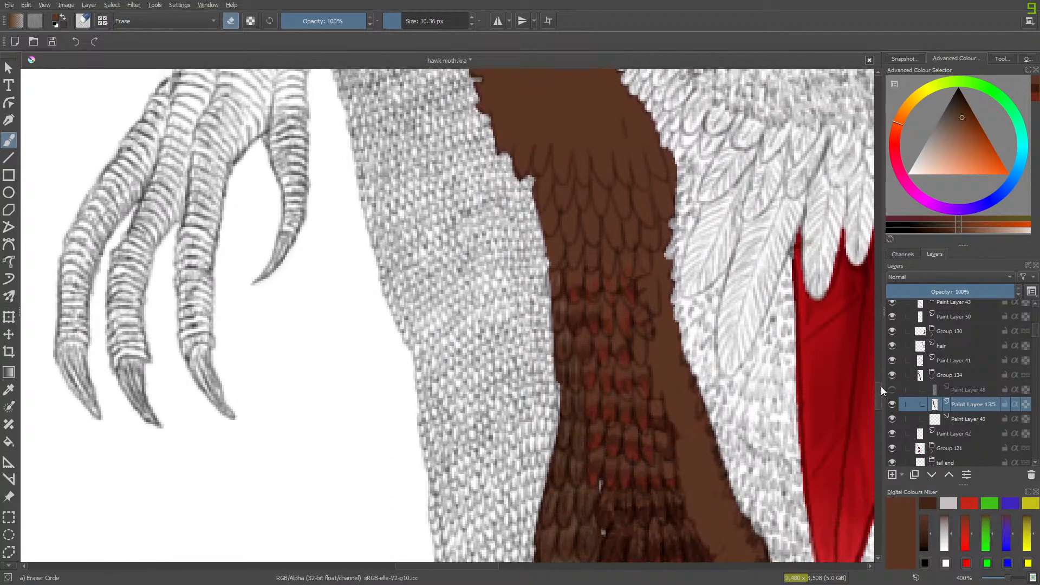
mouse_move(687, 371)
mouse_down()
mouse_move(703, 398)
mouse_move(699, 416)
mouse_move(707, 394)
mouse_move(699, 406)
mouse_move(692, 370)
mouse_move(682, 370)
mouse_move(695, 380)
mouse_move(671, 341)
mouse_move(683, 361)
mouse_up()
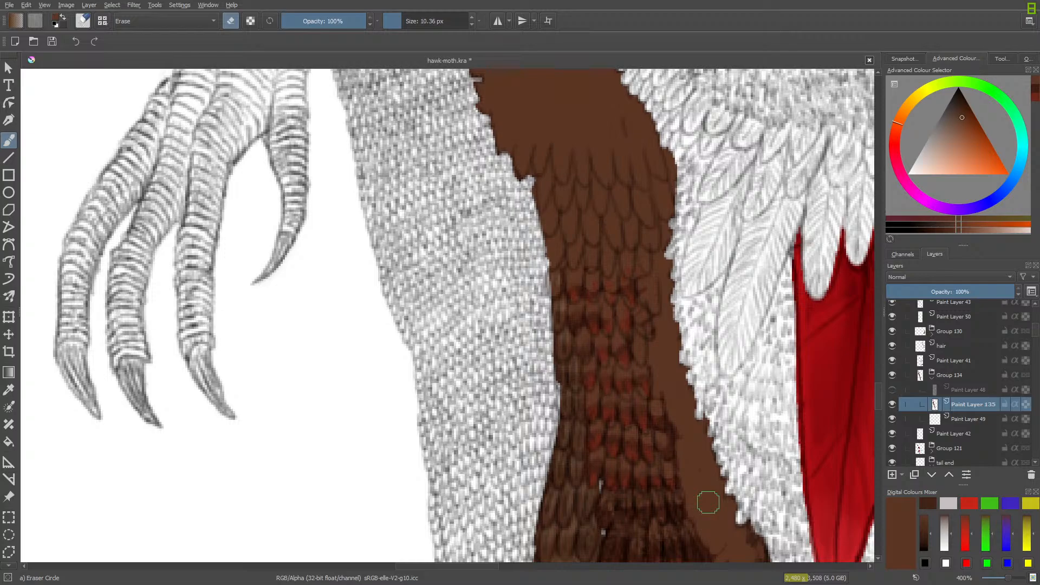
drag(879, 388, 879, 404)
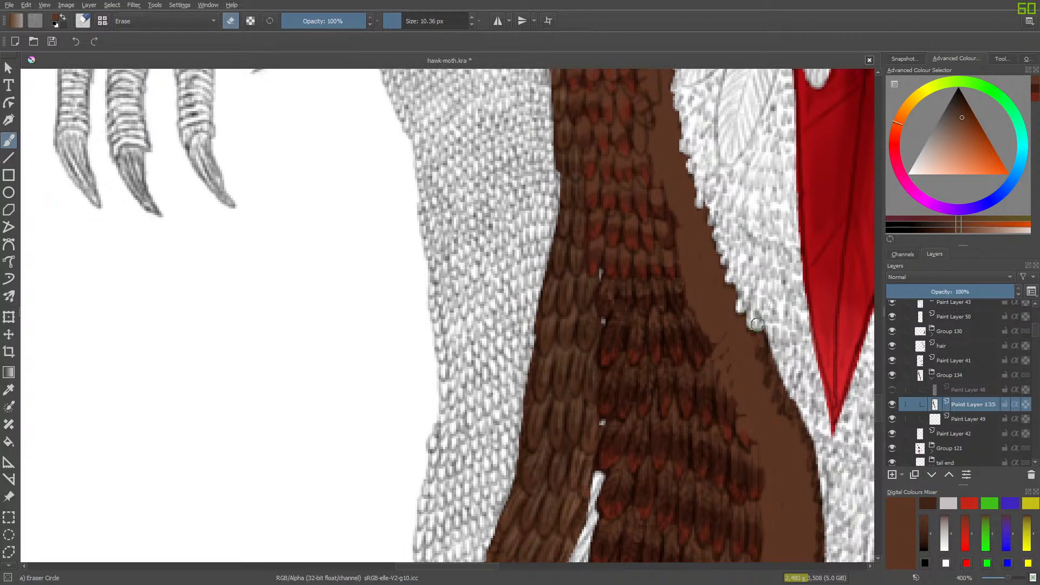
mouse_move(766, 325)
mouse_down()
mouse_move(768, 376)
mouse_move(778, 362)
mouse_move(781, 378)
mouse_move(782, 369)
mouse_move(775, 398)
mouse_move(786, 387)
mouse_move(783, 408)
mouse_move(801, 414)
mouse_up()
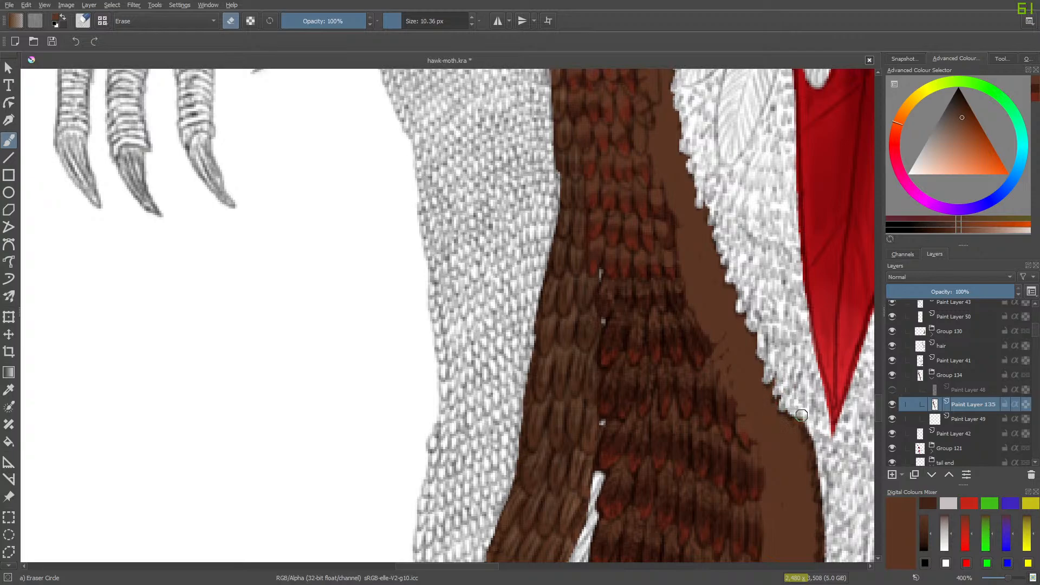
- Trim the brown base's outer edge into jagged tips around the bulge just below the red feather's point
drag(486, 567, 509, 567)
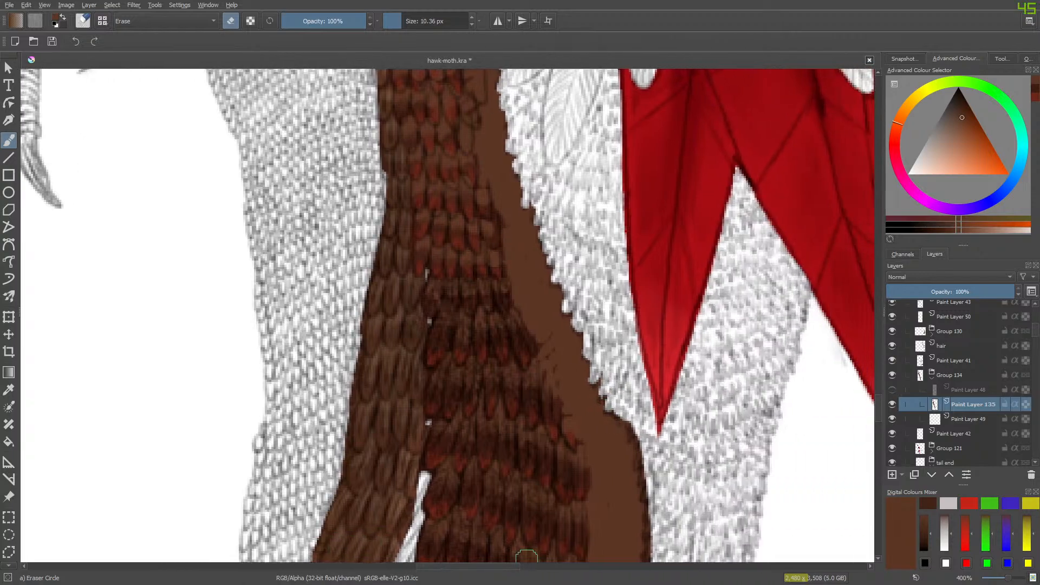
scroll(876, 410, down, 5)
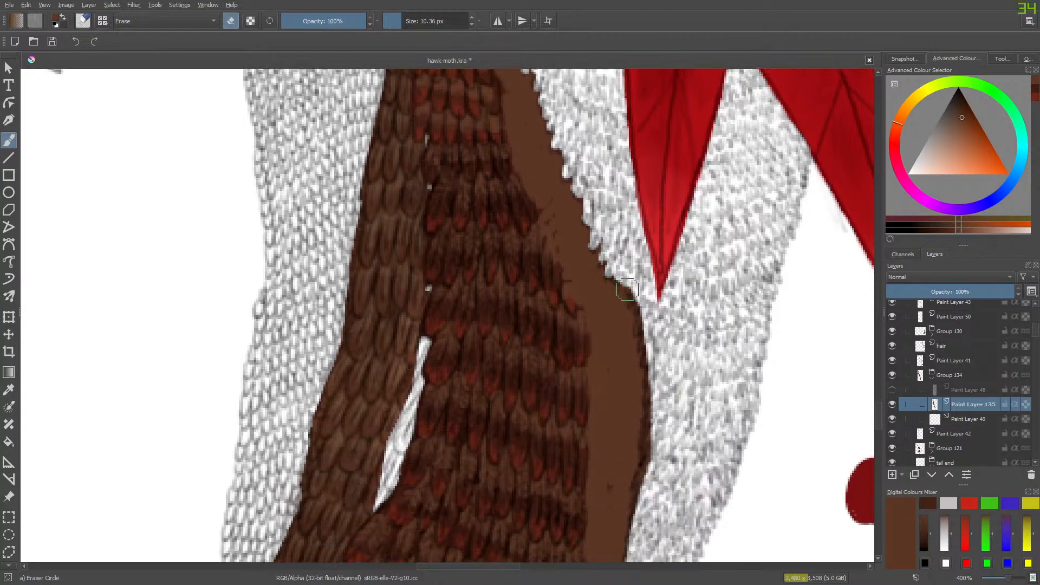
drag(633, 290, 633, 301)
drag(639, 333, 650, 375)
mouse_move(653, 335)
mouse_down()
mouse_move(650, 464)
mouse_move(635, 485)
mouse_up()
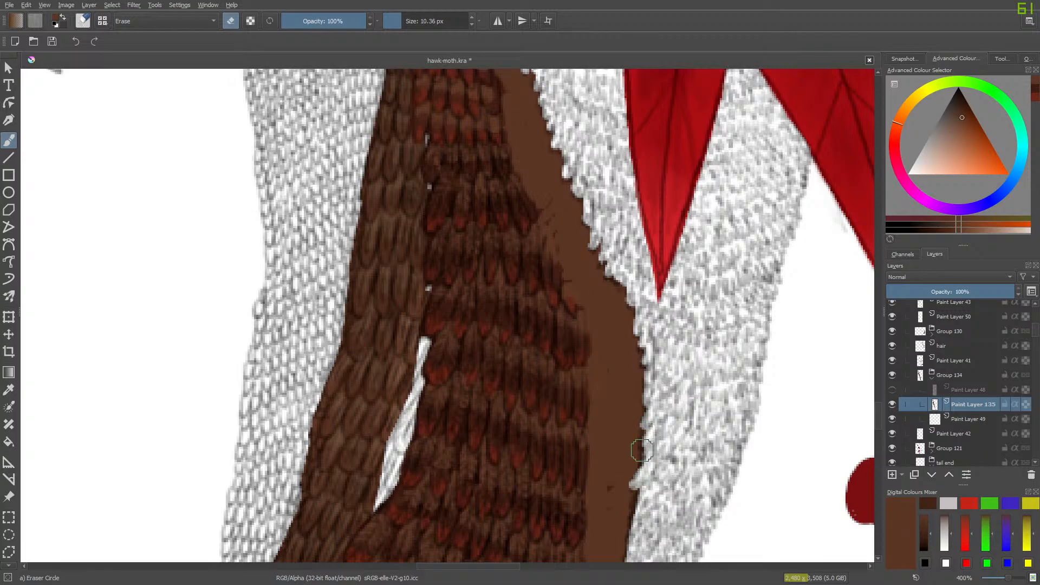
- Erase the dark rim along the lower outer edge of the brown base, down toward the grey feathers' pointed end
drag(877, 408, 874, 427)
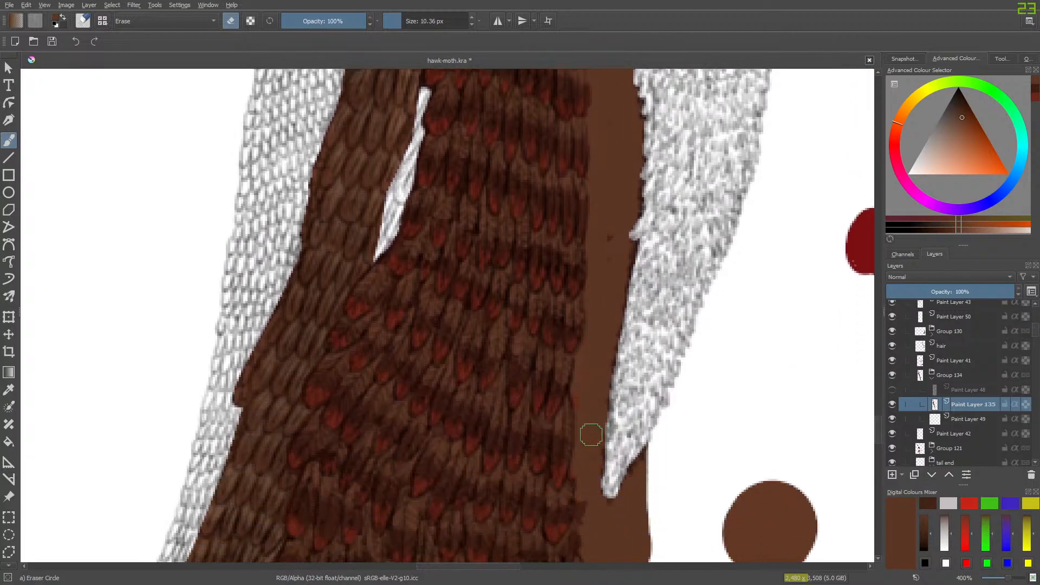
drag(621, 347, 620, 359)
drag(629, 312, 608, 442)
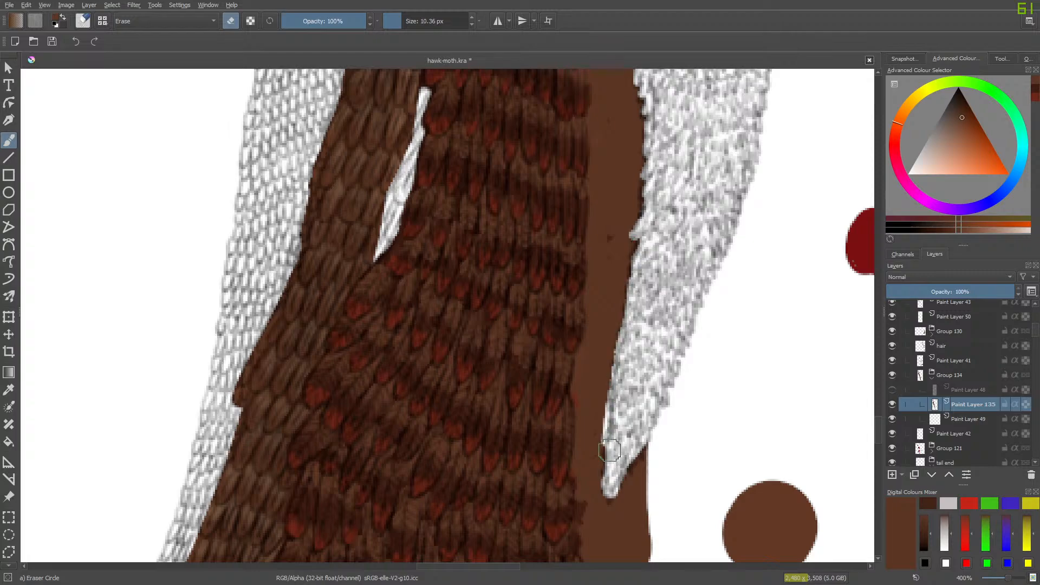
- Set the Basic-1 brush to 12.29 px and repaint the over-erased brown edge near the grey feathers' pointed end
key(slash)
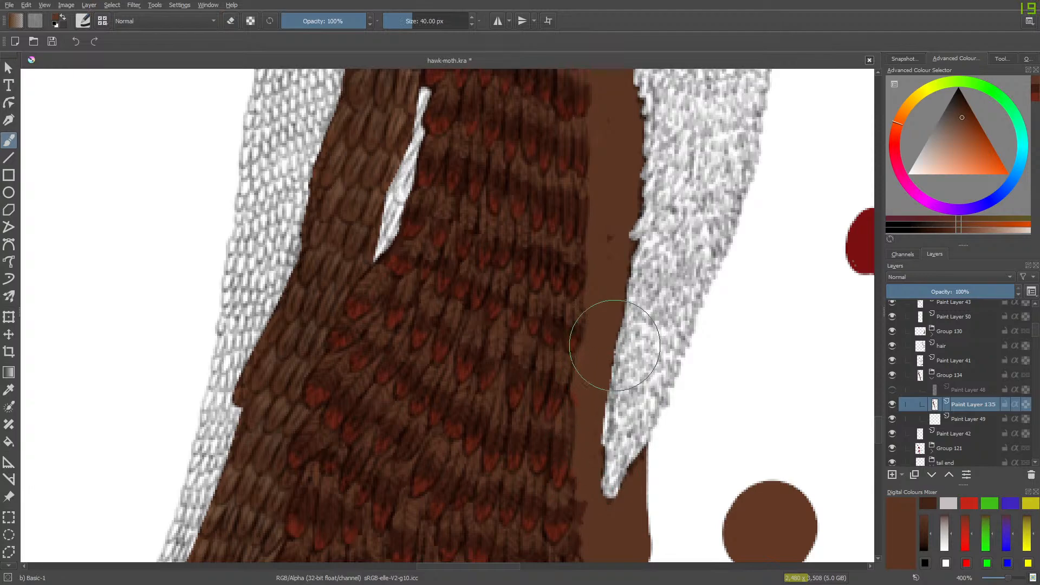
drag(408, 19, 413, 22)
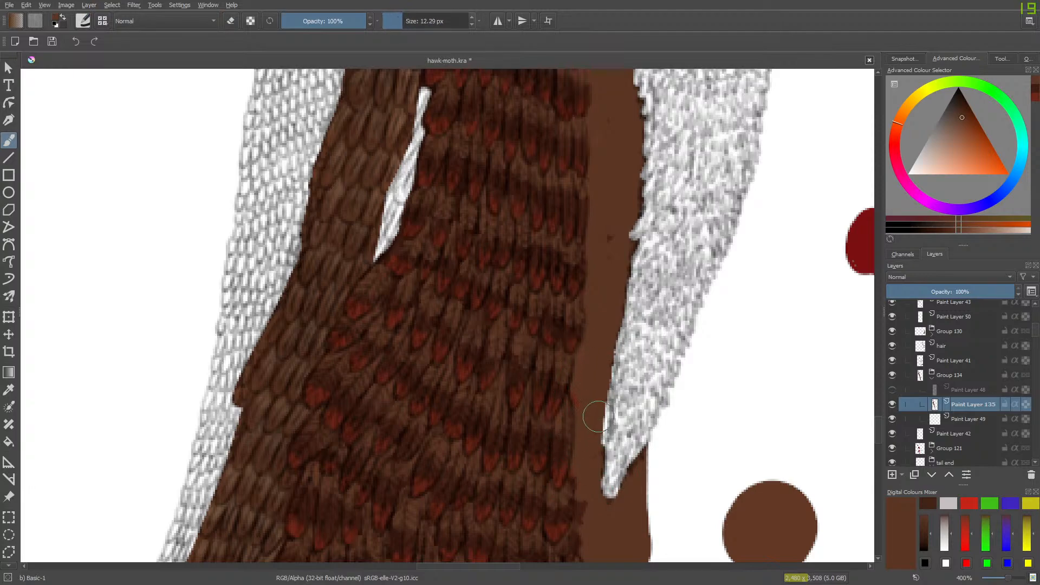
drag(598, 416, 600, 447)
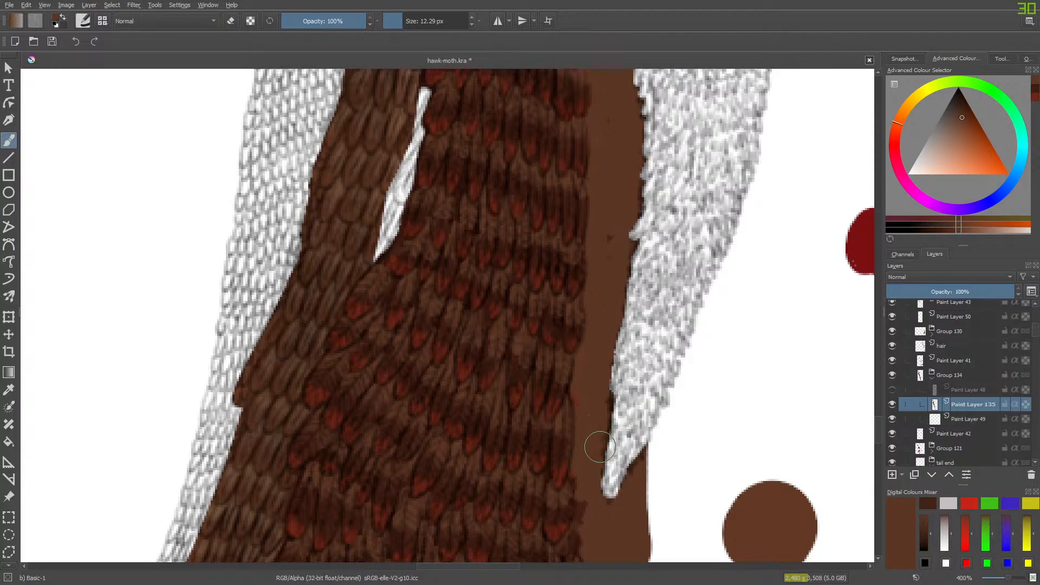
- Refine the brown edge around the grey feathers' pointed end by erasing along the tip and touching up with brown
key(slash)
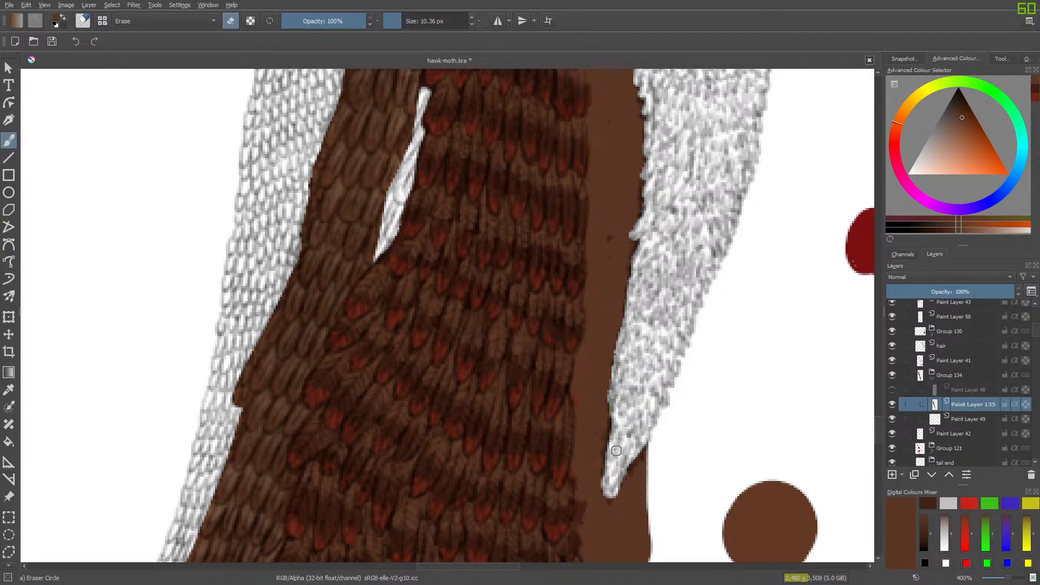
mouse_move(642, 434)
mouse_down()
mouse_move(638, 445)
mouse_move(615, 428)
mouse_move(609, 460)
mouse_up()
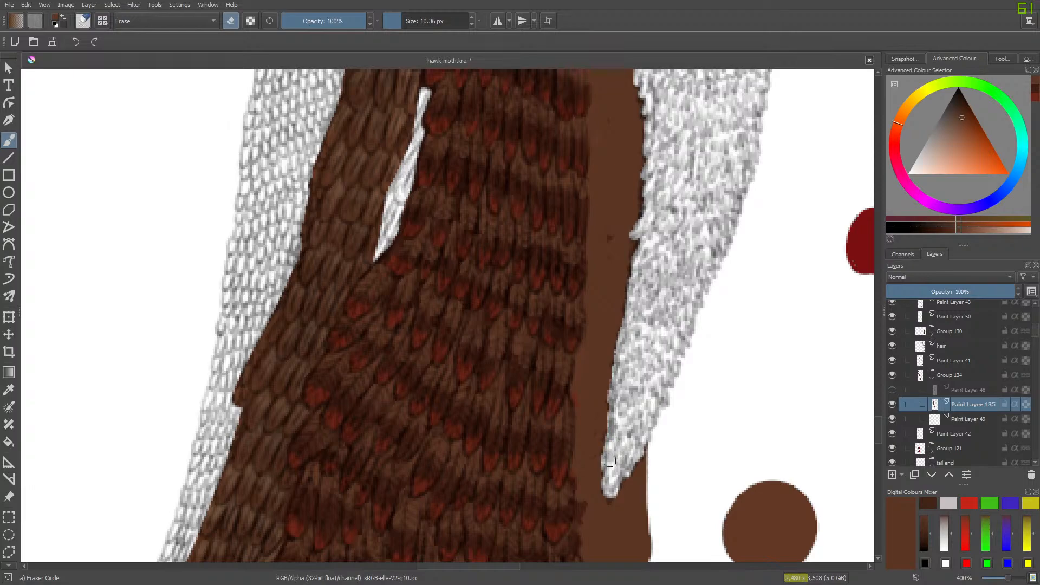
drag(608, 501, 633, 418)
key(slash)
drag(591, 481, 591, 486)
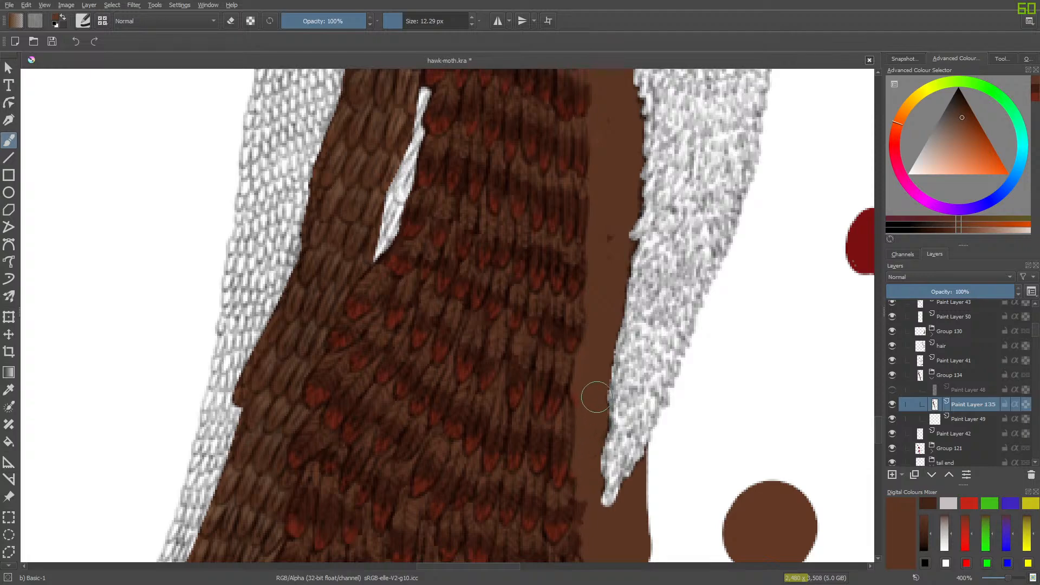
mouse_move(877, 428)
mouse_down()
mouse_move(892, 352)
mouse_move(884, 431)
mouse_move(887, 423)
mouse_up()
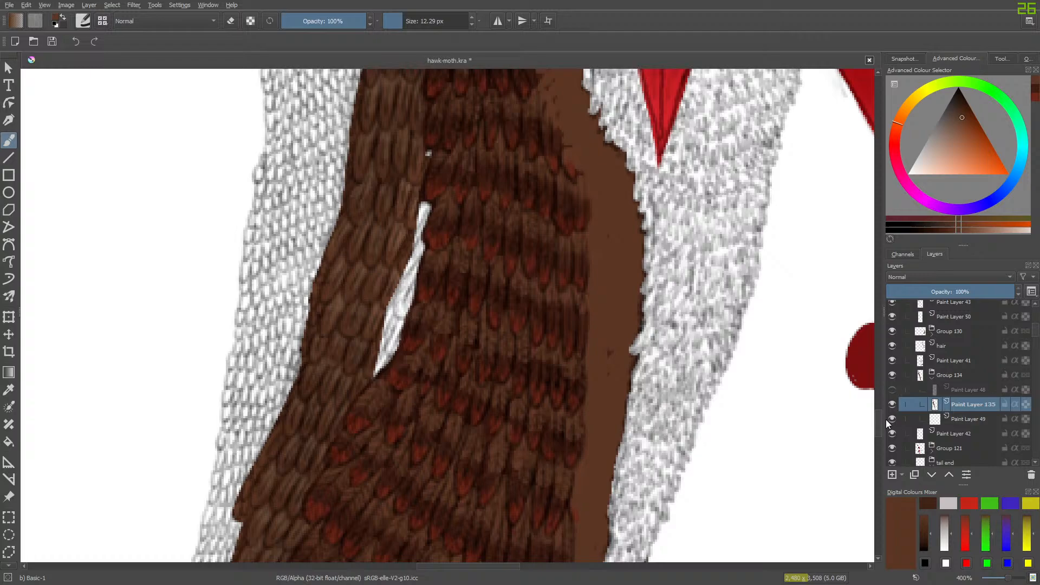
- Toggle Paint Layer 48 to compare the brown base with the feather outlines, leaving the outlines shown
click(891, 390)
click(891, 390)
click(891, 390)
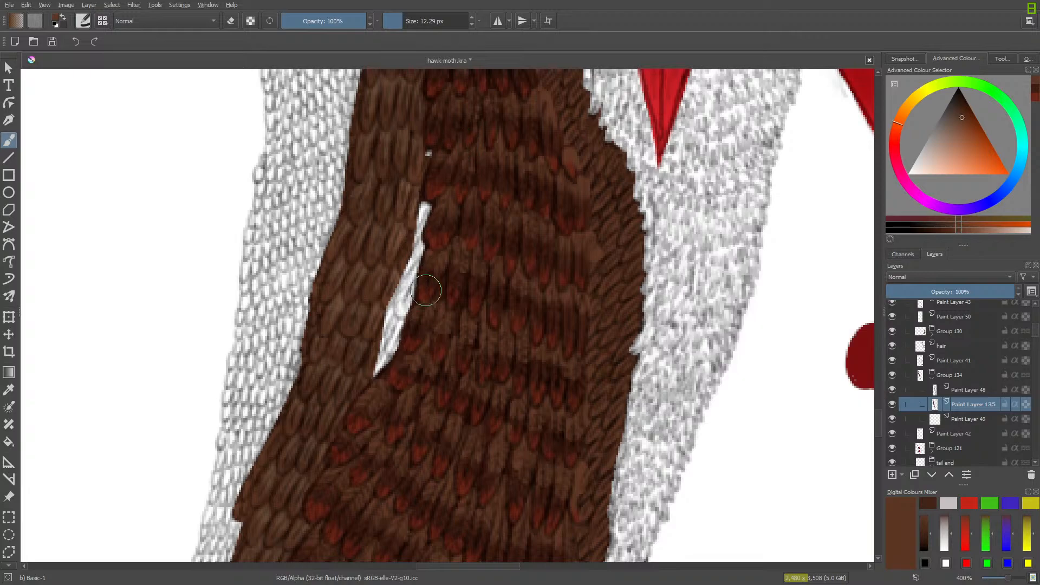
- Try filling the white gap between the two brown feather areas with brown, and erase that fill again
drag(426, 202, 395, 336)
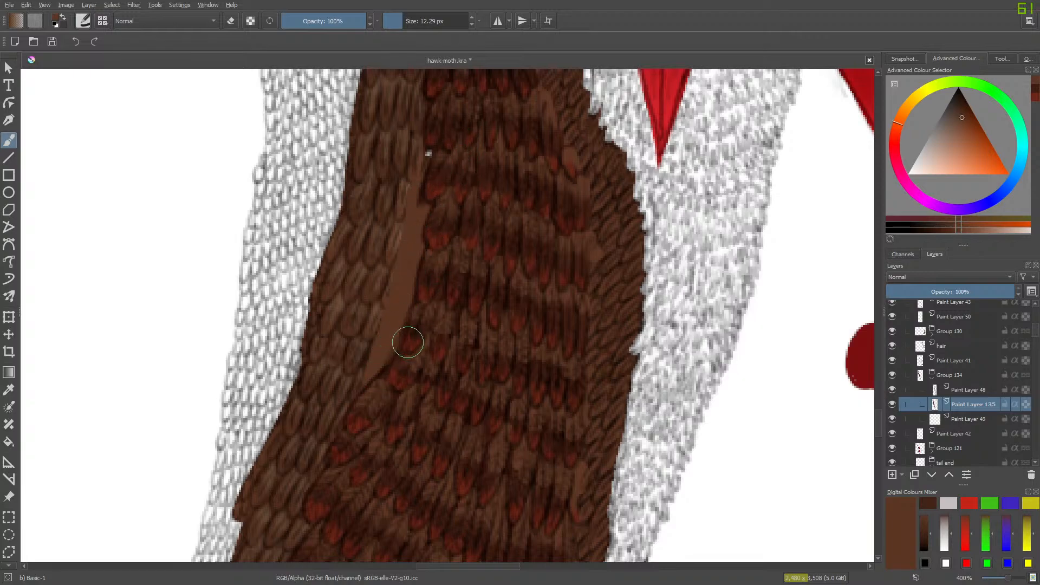
key(e)
drag(425, 205, 378, 372)
drag(392, 315, 407, 271)
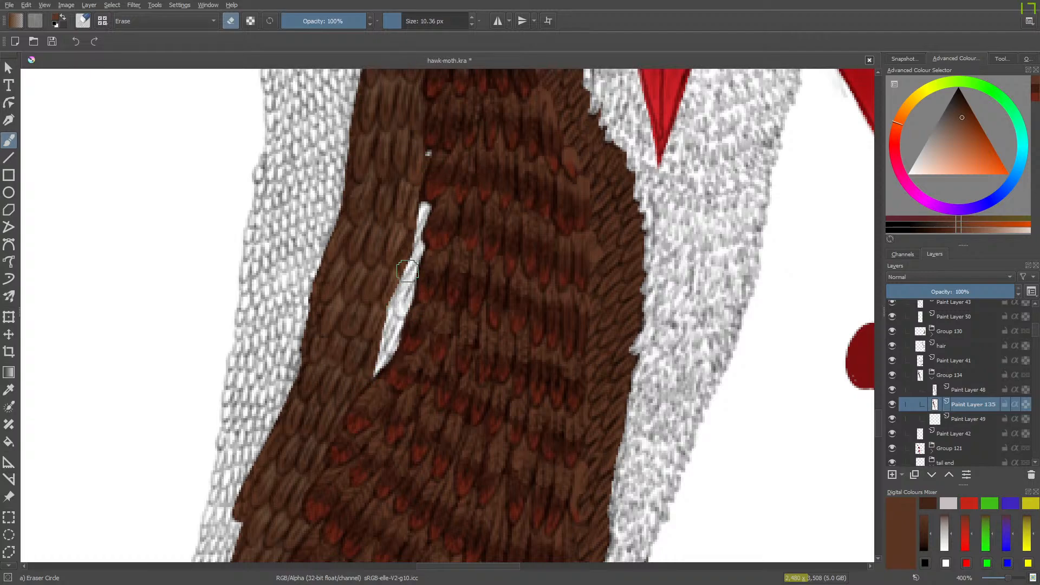
key(e)
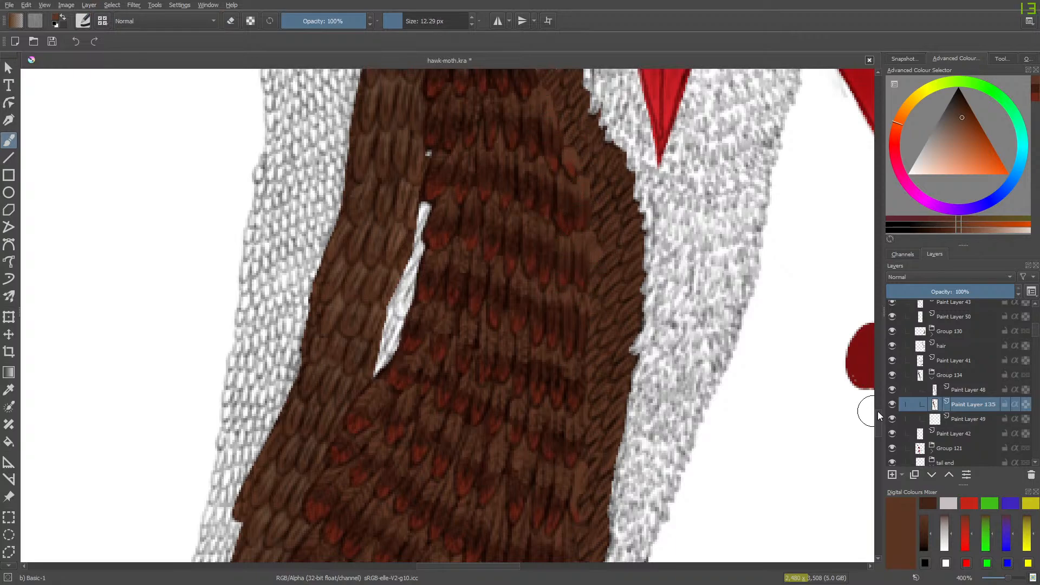
- Sample a dark reddish brown from the shaded feathers above the tail as the brush colour
mouse_move(873, 411)
mouse_down()
mouse_move(881, 385)
mouse_move(879, 454)
mouse_move(885, 444)
mouse_up()
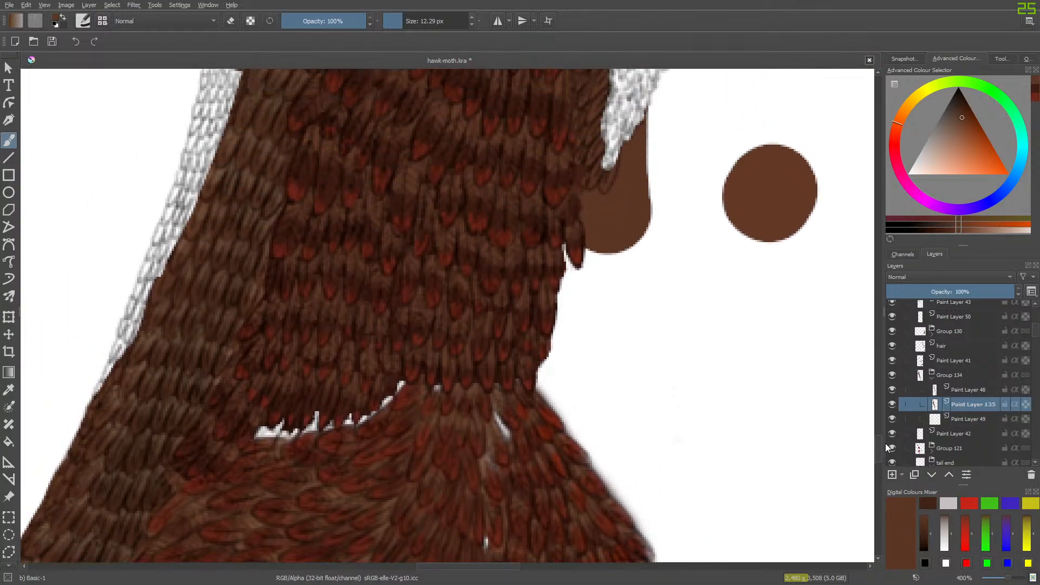
click(9, 390)
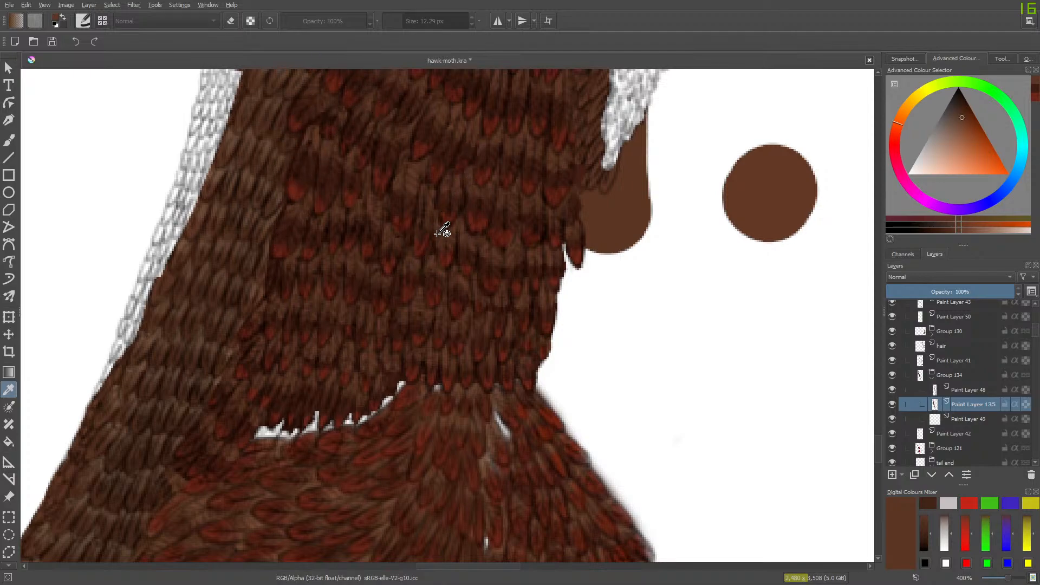
click(421, 117)
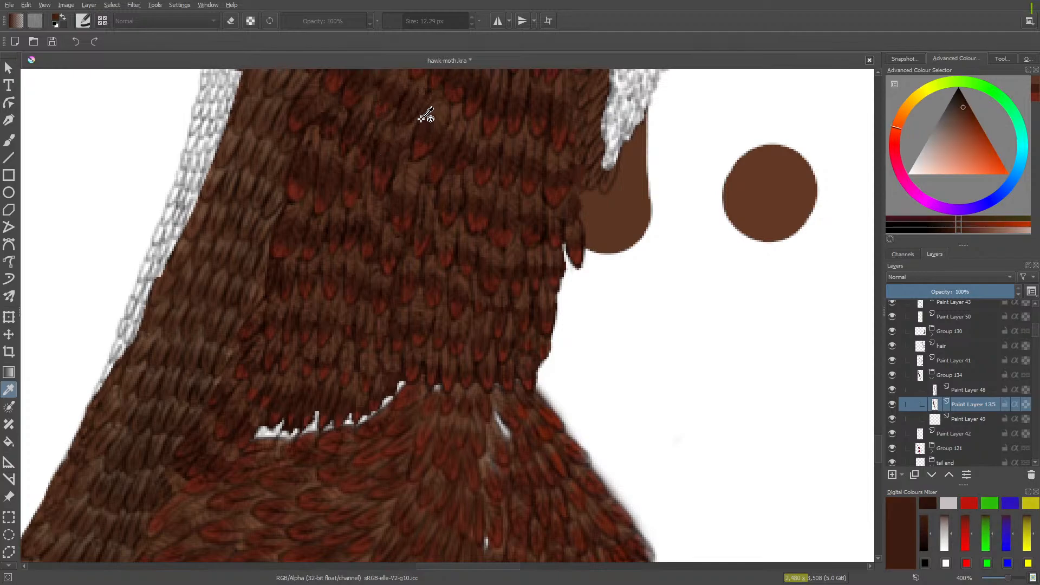
click(9, 140)
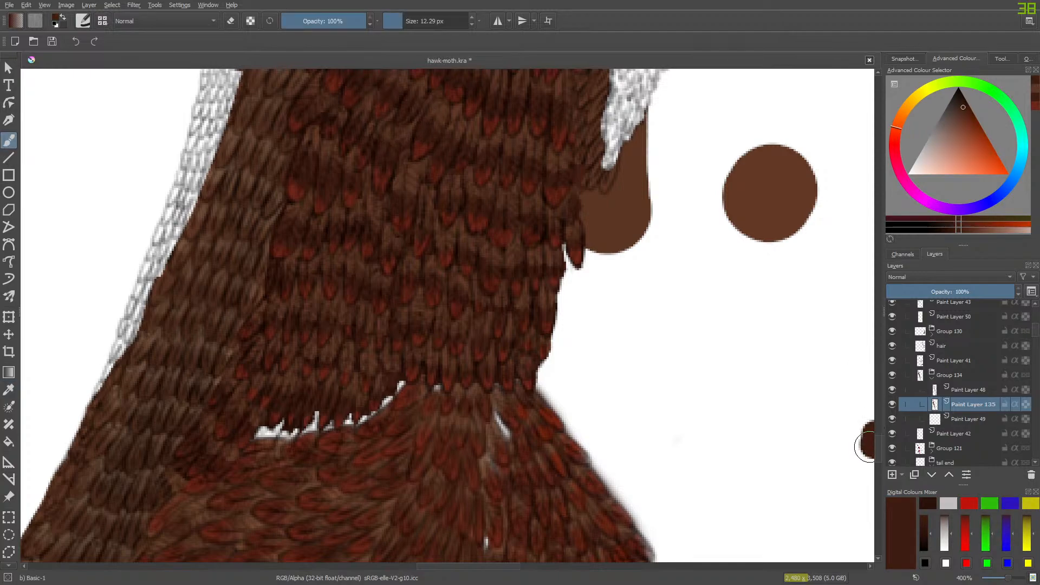
- Add a new paint layer above Paint Layer 135 for shading the plain brown strip beside the scaly leg
drag(878, 449, 899, 354)
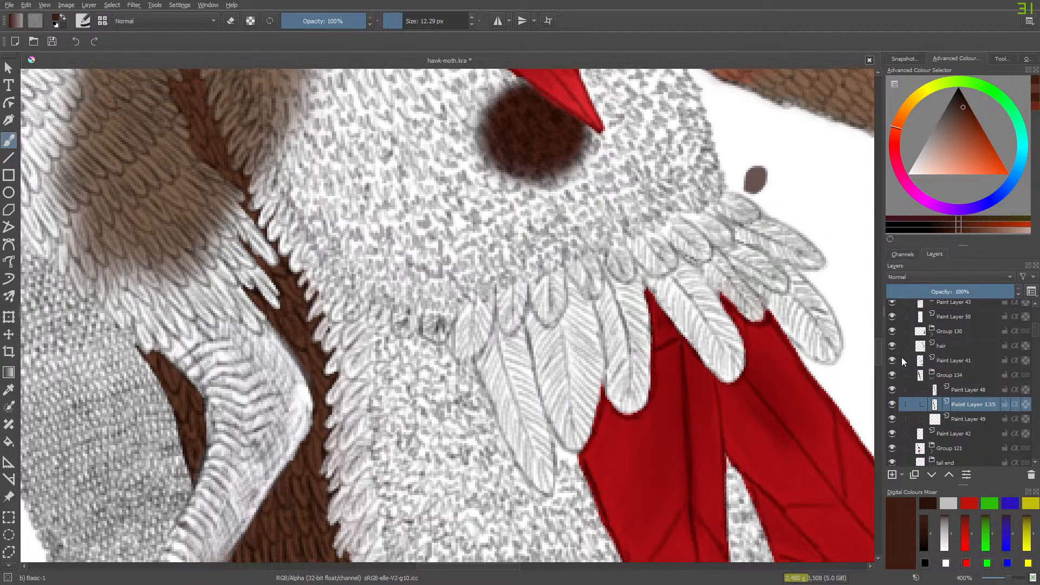
drag(502, 564, 451, 565)
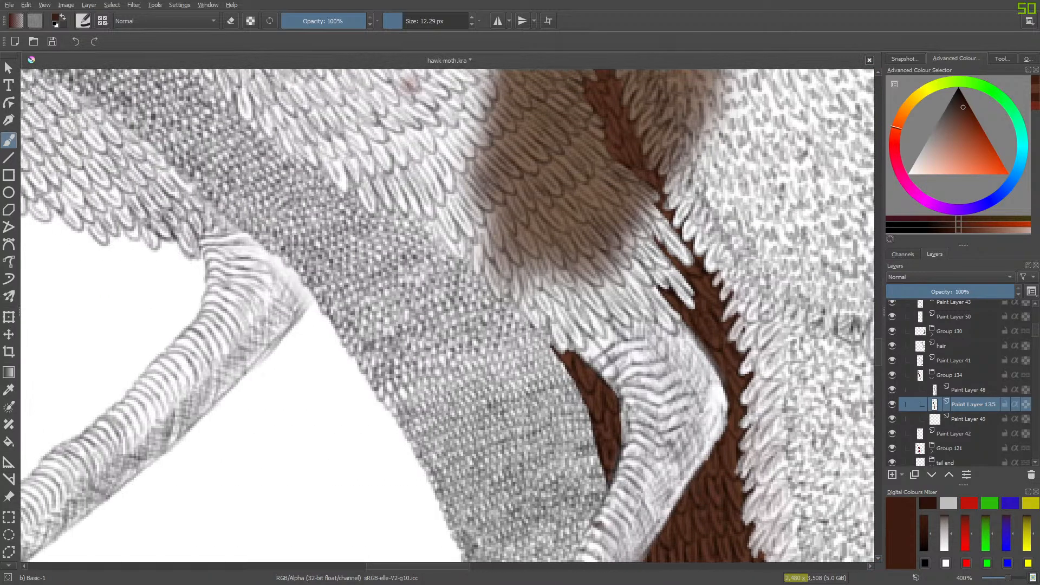
drag(878, 353, 882, 372)
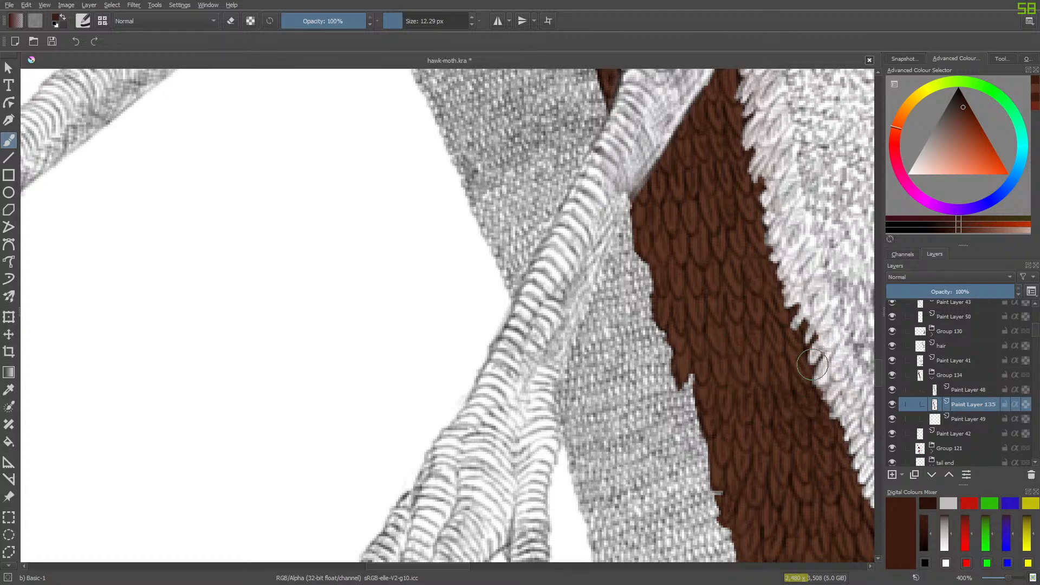
click(891, 475)
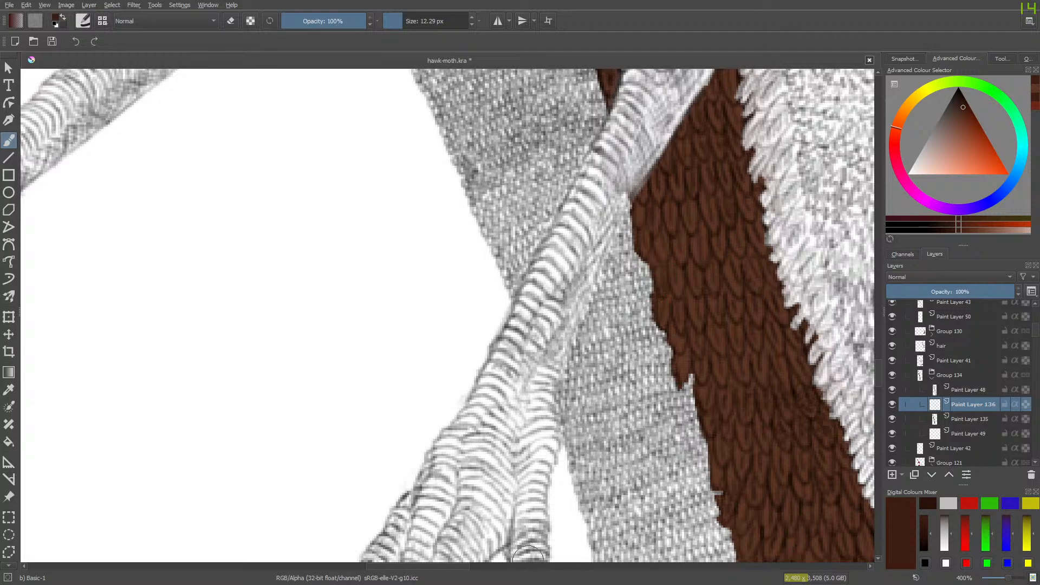
drag(455, 569, 493, 571)
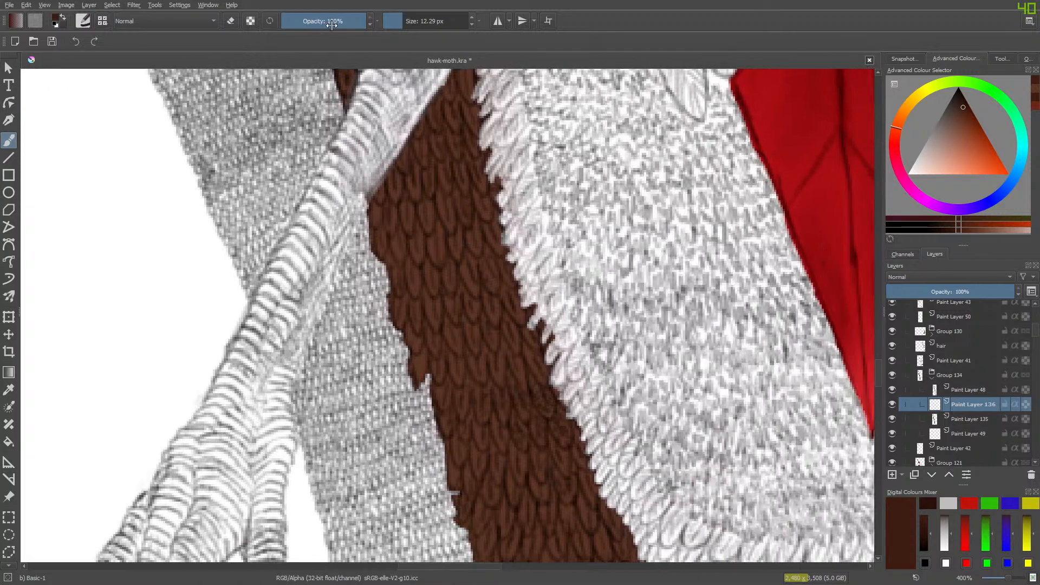
- Set the brush size to 3.21 px and darken the feather tips row by row in the strip's upper part beside the leg
click(396, 21)
mouse_move(438, 313)
mouse_down()
mouse_move(405, 334)
mouse_move(417, 319)
mouse_move(418, 329)
mouse_move(410, 310)
mouse_move(389, 329)
mouse_move(400, 315)
mouse_move(390, 285)
mouse_move(433, 292)
mouse_move(433, 280)
mouse_move(435, 290)
mouse_move(451, 286)
mouse_move(450, 273)
mouse_move(476, 292)
mouse_move(475, 278)
mouse_move(494, 283)
mouse_move(494, 266)
mouse_move(513, 284)
mouse_up()
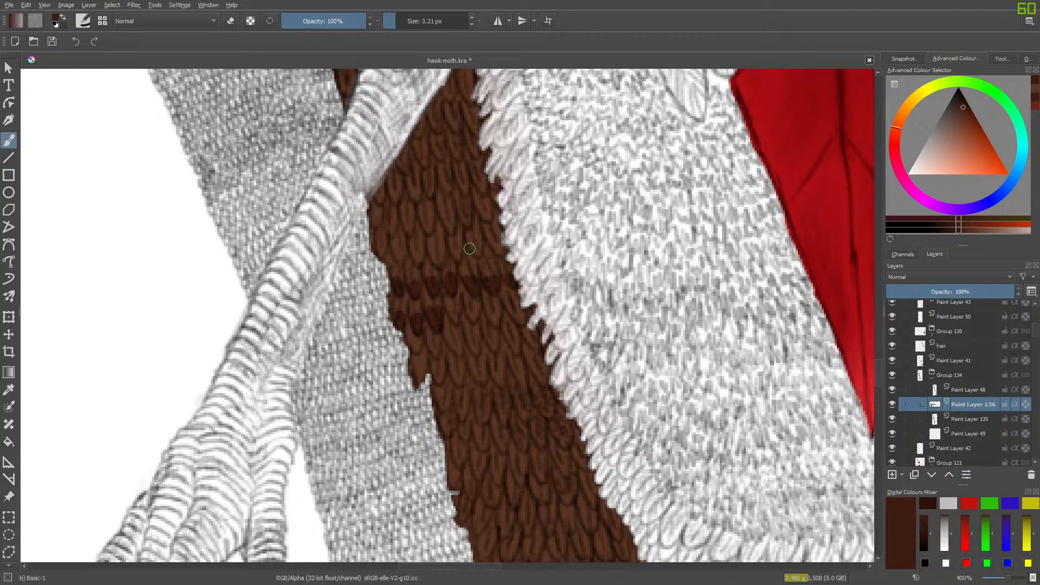
mouse_move(478, 238)
mouse_down()
mouse_move(452, 265)
mouse_move(457, 248)
mouse_move(440, 263)
mouse_move(436, 248)
mouse_move(401, 253)
mouse_move(418, 259)
mouse_move(397, 234)
mouse_move(398, 259)
mouse_move(390, 248)
mouse_move(395, 255)
mouse_move(371, 263)
mouse_move(383, 248)
mouse_move(376, 218)
mouse_move(371, 248)
mouse_move(373, 217)
mouse_move(408, 227)
mouse_move(406, 203)
mouse_move(430, 231)
mouse_move(424, 222)
mouse_move(447, 228)
mouse_move(466, 208)
mouse_move(468, 220)
mouse_move(474, 209)
mouse_move(497, 230)
mouse_up()
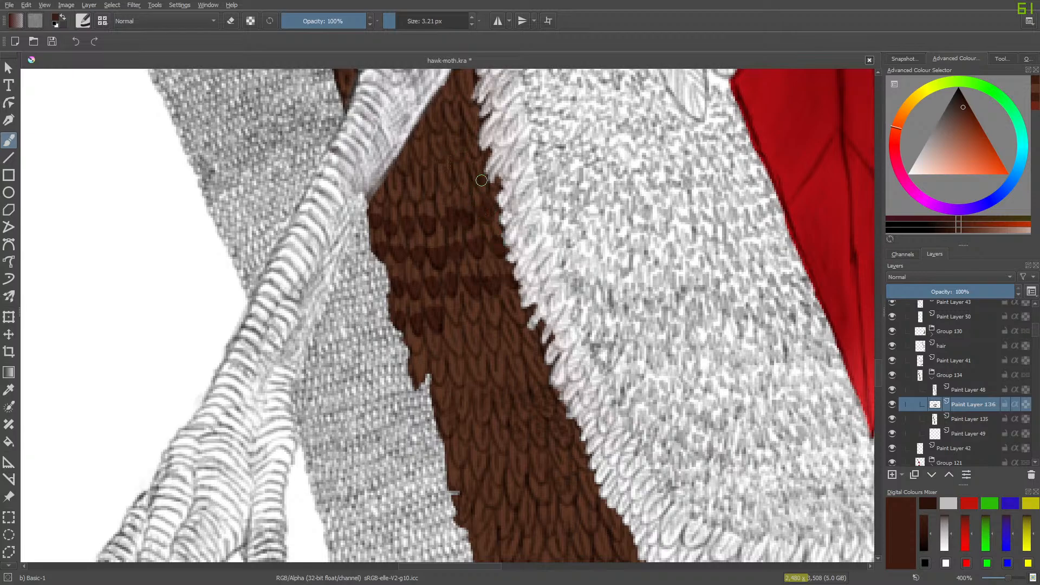
drag(465, 187, 460, 179)
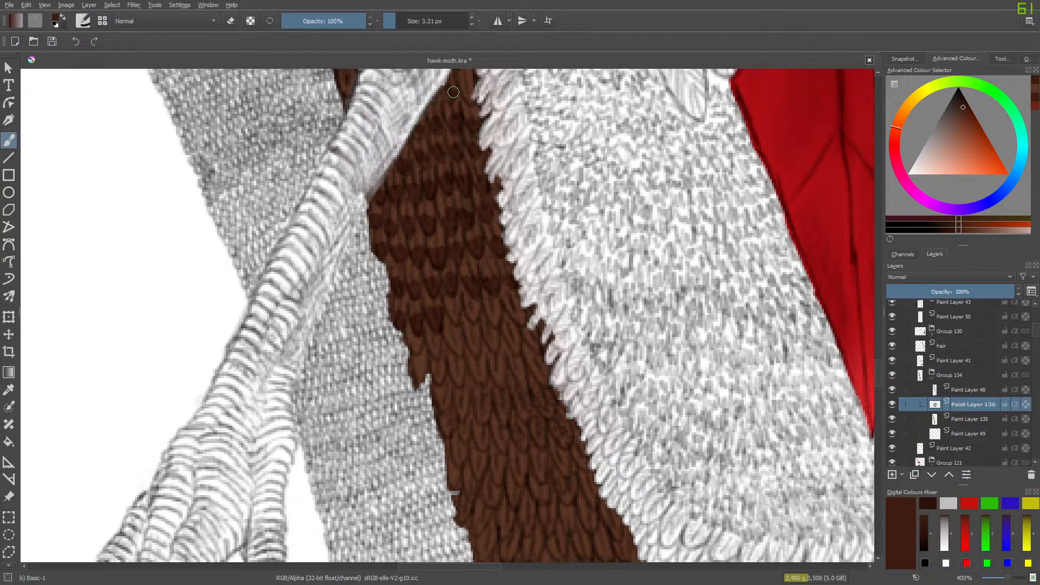
drag(467, 88, 469, 96)
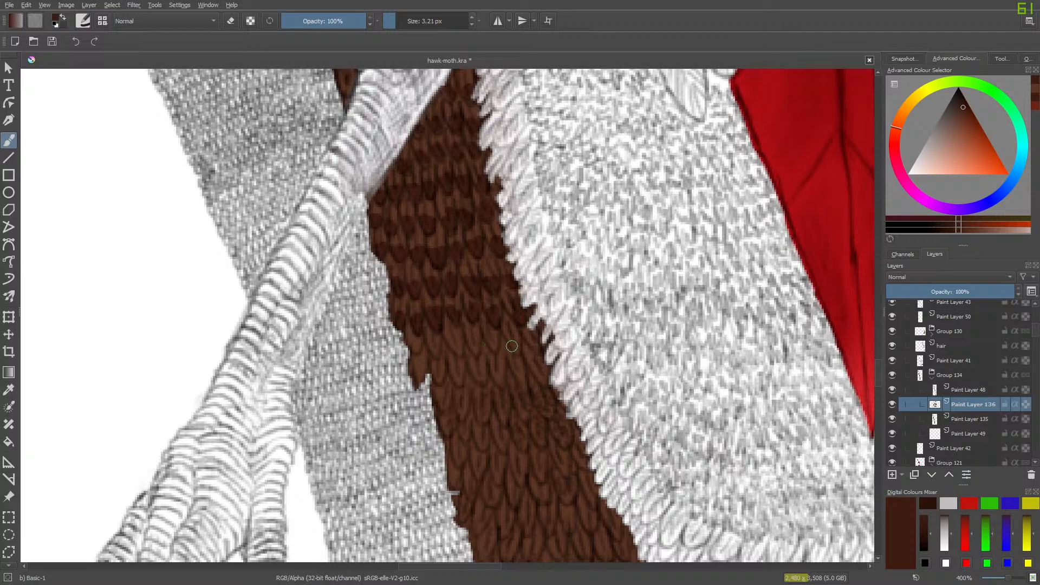
- Darken the feather tips in the following rows down the middle of the brown strip, past its notched edge
mouse_move(512, 345)
mouse_down()
mouse_move(537, 348)
mouse_move(527, 330)
mouse_move(492, 346)
mouse_move(487, 333)
mouse_move(455, 346)
mouse_move(475, 341)
mouse_move(478, 351)
mouse_move(468, 333)
mouse_move(449, 345)
mouse_move(456, 352)
mouse_move(452, 341)
mouse_move(438, 346)
mouse_move(452, 350)
mouse_move(455, 337)
mouse_move(416, 360)
mouse_move(436, 347)
mouse_move(411, 344)
mouse_up()
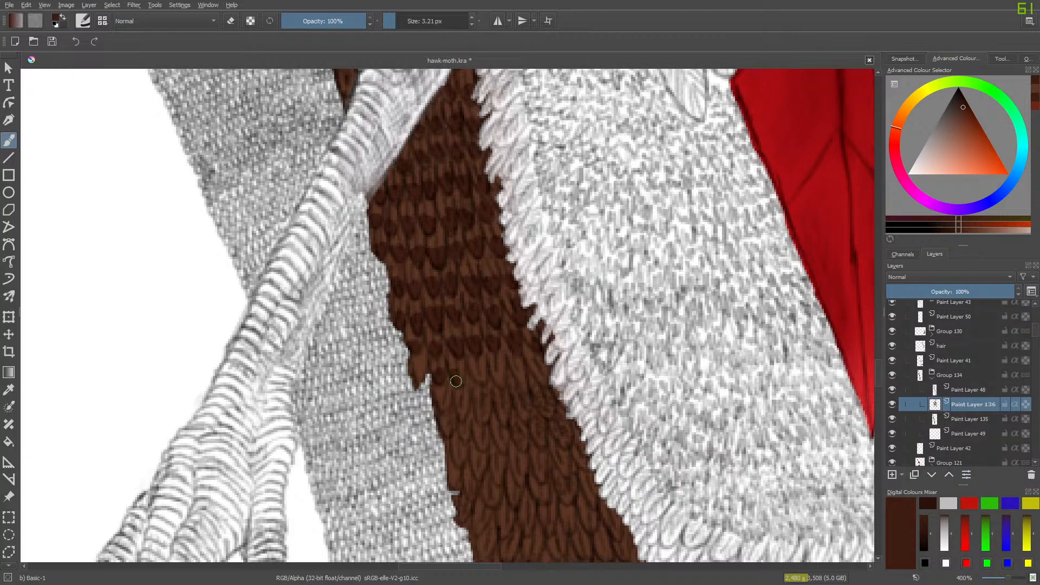
mouse_move(456, 381)
mouse_down()
mouse_move(495, 369)
mouse_move(502, 383)
mouse_move(493, 366)
mouse_move(522, 373)
mouse_move(520, 363)
mouse_move(523, 383)
mouse_move(520, 367)
mouse_move(544, 379)
mouse_up()
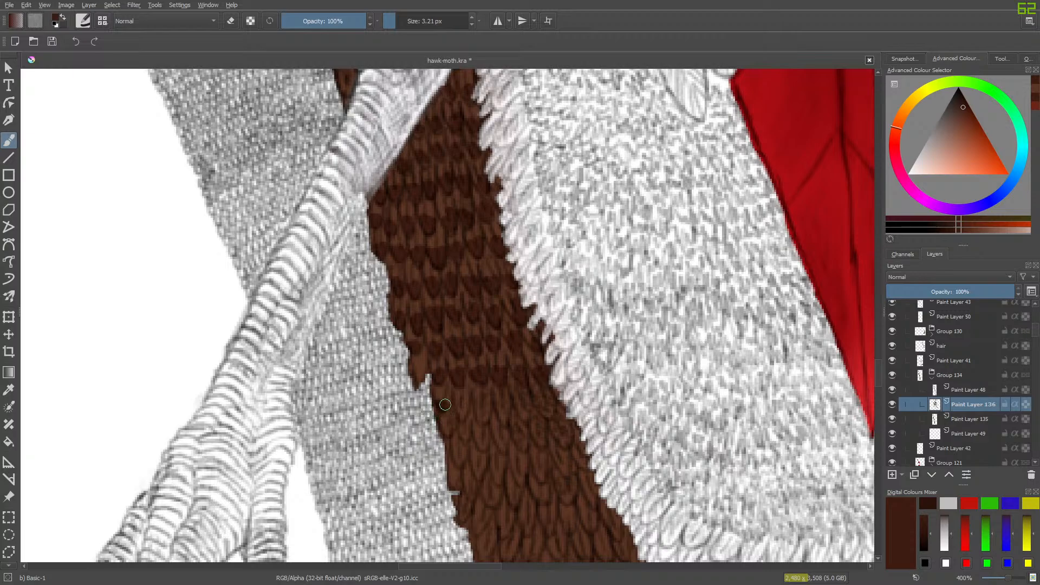
mouse_move(463, 415)
mouse_down()
mouse_move(504, 418)
mouse_move(515, 389)
mouse_move(510, 409)
mouse_move(526, 416)
mouse_move(509, 412)
mouse_move(547, 411)
mouse_move(546, 398)
mouse_move(573, 437)
mouse_move(562, 441)
mouse_move(546, 425)
mouse_move(526, 445)
mouse_move(543, 443)
mouse_move(533, 433)
mouse_move(522, 447)
mouse_move(504, 436)
mouse_move(487, 453)
mouse_move(502, 445)
mouse_move(496, 434)
mouse_move(474, 446)
mouse_move(503, 448)
mouse_move(439, 472)
mouse_move(465, 437)
mouse_move(446, 431)
mouse_move(437, 443)
mouse_move(452, 458)
mouse_move(462, 450)
mouse_move(479, 471)
mouse_move(482, 460)
mouse_move(499, 481)
mouse_move(584, 446)
mouse_up()
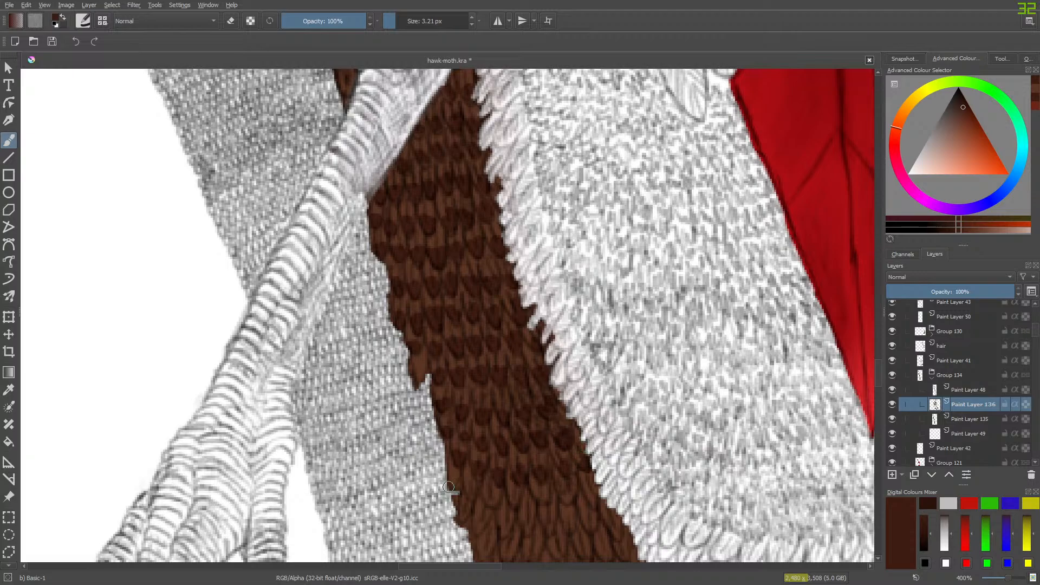
mouse_move(447, 486)
mouse_down()
mouse_move(455, 478)
mouse_move(480, 494)
mouse_move(596, 495)
mouse_up()
scroll(877, 374, down, 3)
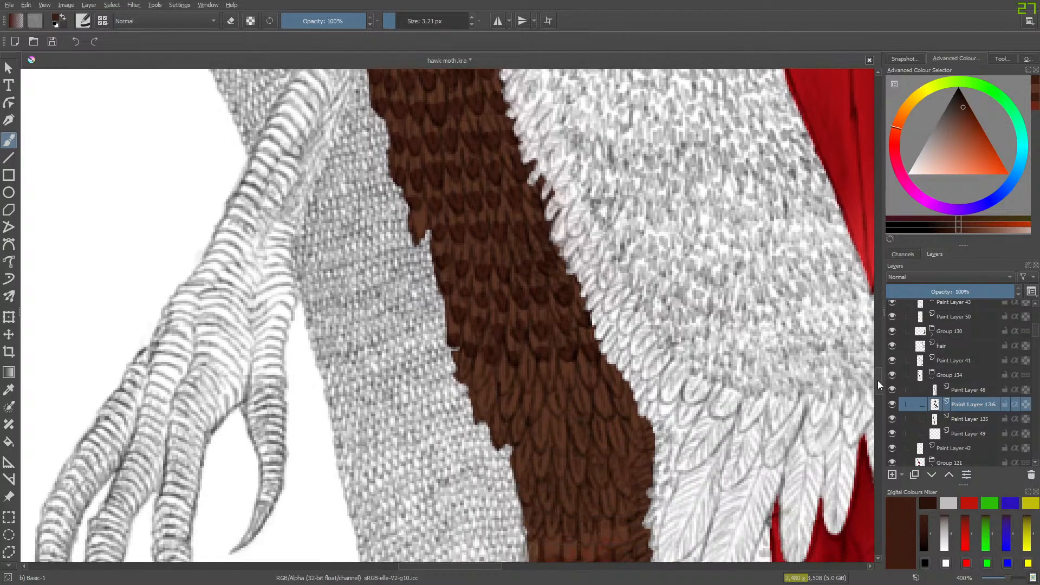
- Darken the feather tips across the brown strip's widening lower rows, down to where the reddish feathers begin
mouse_move(462, 373)
mouse_down()
mouse_move(486, 408)
mouse_move(501, 407)
mouse_move(505, 381)
mouse_move(505, 416)
mouse_move(516, 399)
mouse_move(532, 413)
mouse_move(532, 383)
mouse_move(493, 417)
mouse_move(518, 428)
mouse_up()
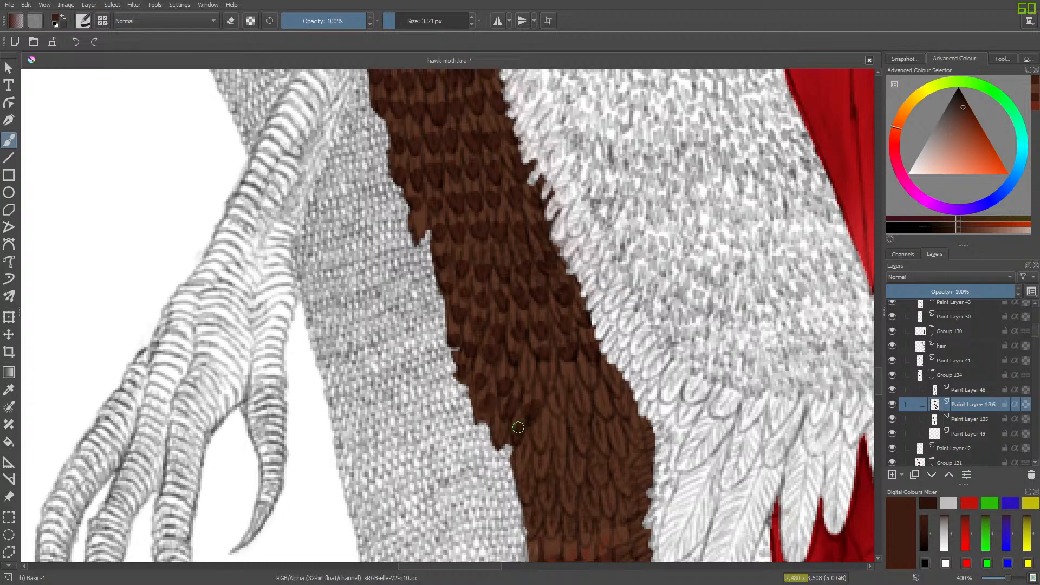
key(e)
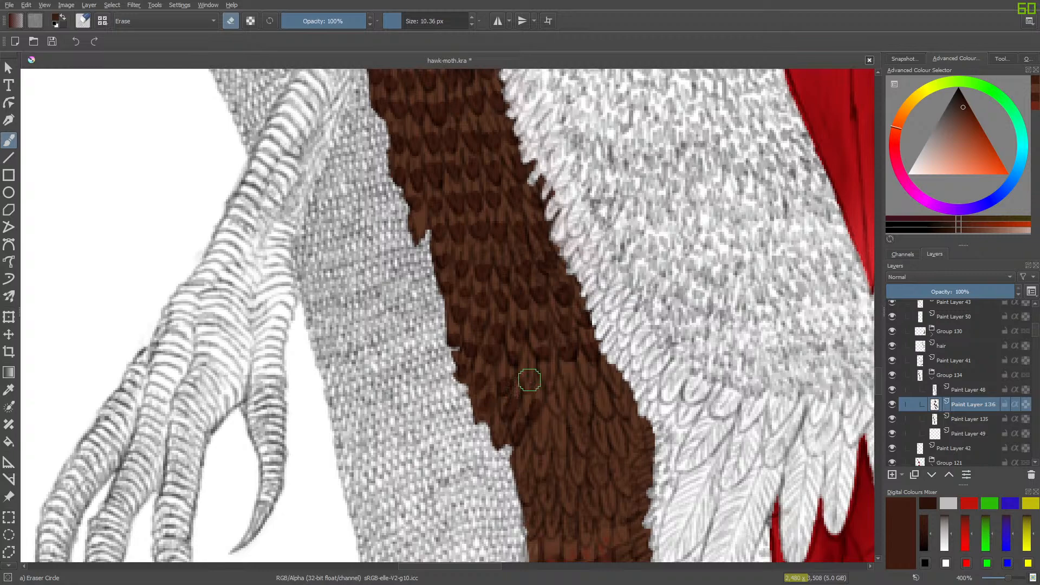
key(e)
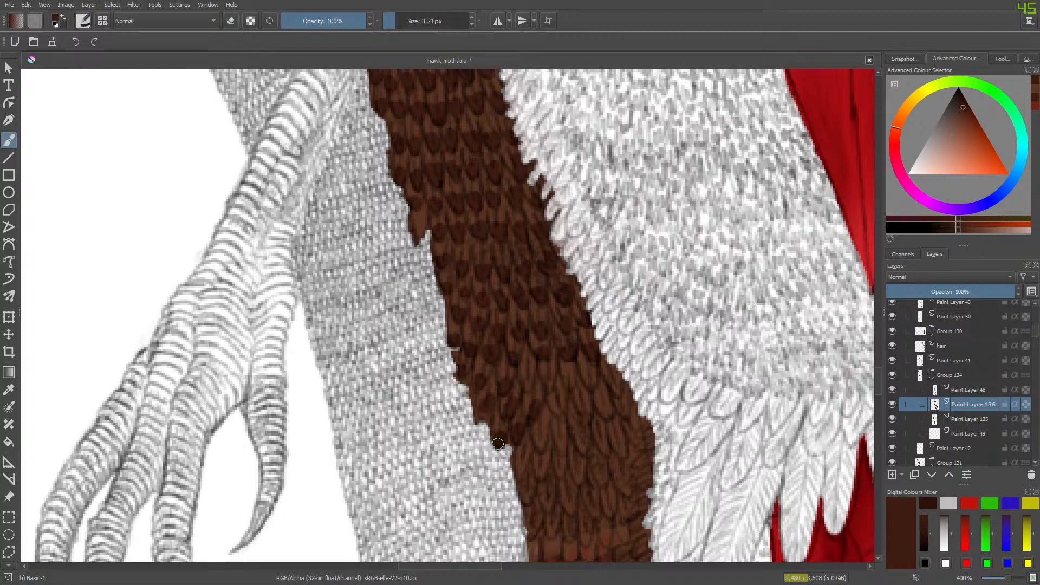
mouse_move(497, 443)
mouse_down()
mouse_move(508, 404)
mouse_move(553, 420)
mouse_move(539, 449)
mouse_move(561, 401)
mouse_up()
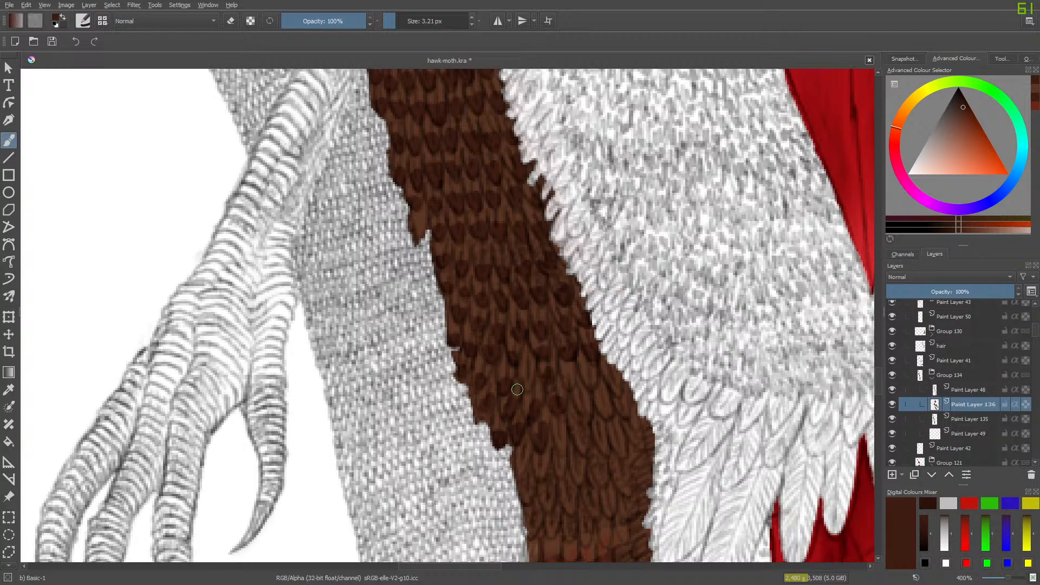
mouse_move(570, 374)
mouse_down()
mouse_move(577, 418)
mouse_move(584, 405)
mouse_move(583, 420)
mouse_move(575, 403)
mouse_move(611, 414)
mouse_move(612, 380)
mouse_move(622, 401)
mouse_up()
mouse_move(562, 441)
mouse_down()
mouse_move(561, 451)
mouse_move(558, 436)
mouse_move(583, 435)
mouse_move(601, 451)
mouse_move(605, 435)
mouse_move(621, 453)
mouse_move(636, 426)
mouse_move(638, 440)
mouse_up()
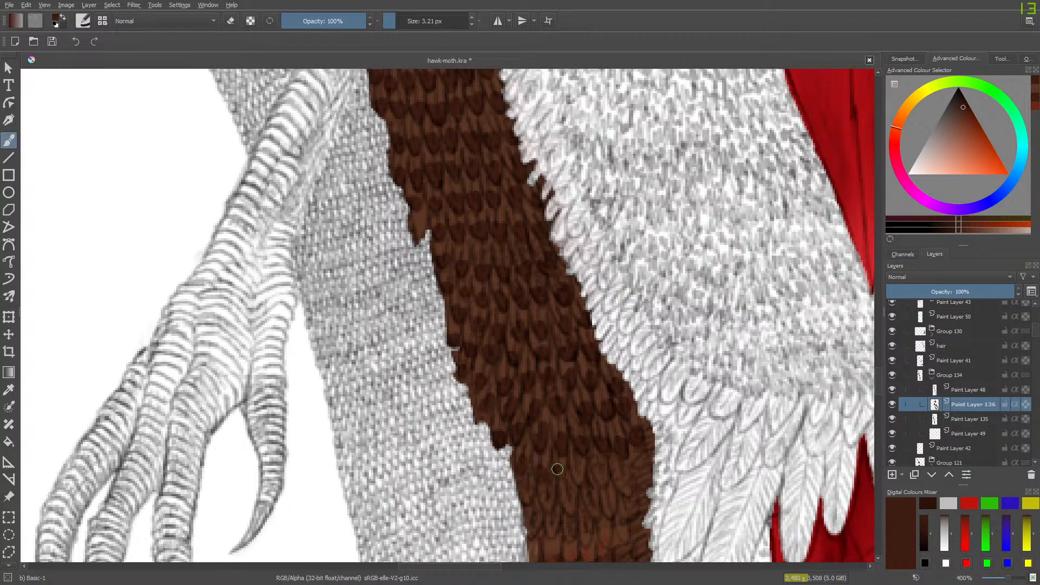
mouse_move(594, 476)
mouse_down()
mouse_move(599, 452)
mouse_move(624, 469)
mouse_up()
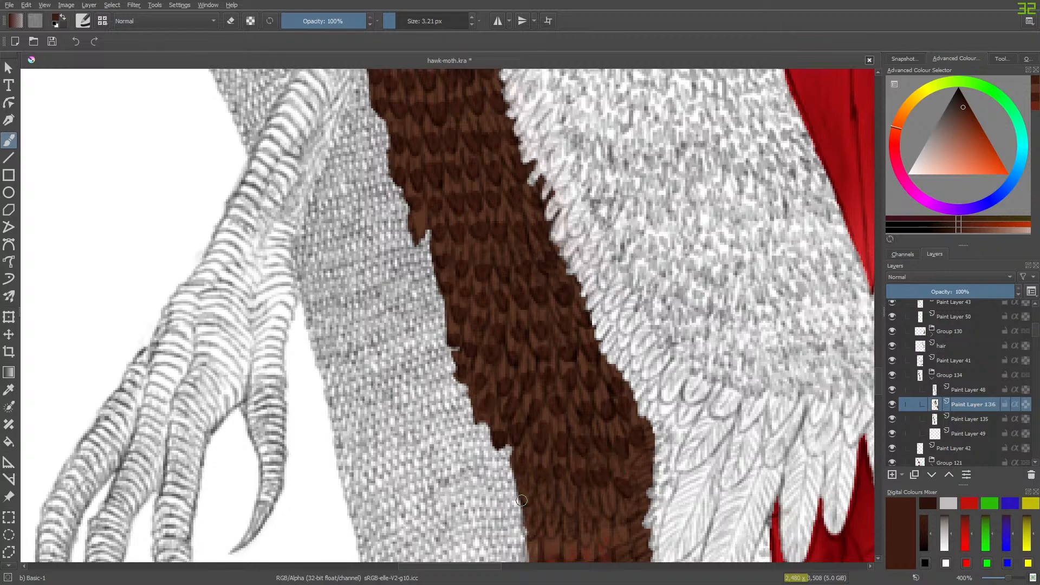
mouse_move(522, 499)
mouse_down()
mouse_move(550, 493)
mouse_move(562, 522)
mouse_move(574, 498)
mouse_move(595, 516)
mouse_move(596, 504)
mouse_move(627, 511)
mouse_up()
- Darken the last rows above the reddish feathers and the small feather tips along their outer edge, briefly hiding Paint Layer 48 to check the shading
drag(875, 373, 881, 390)
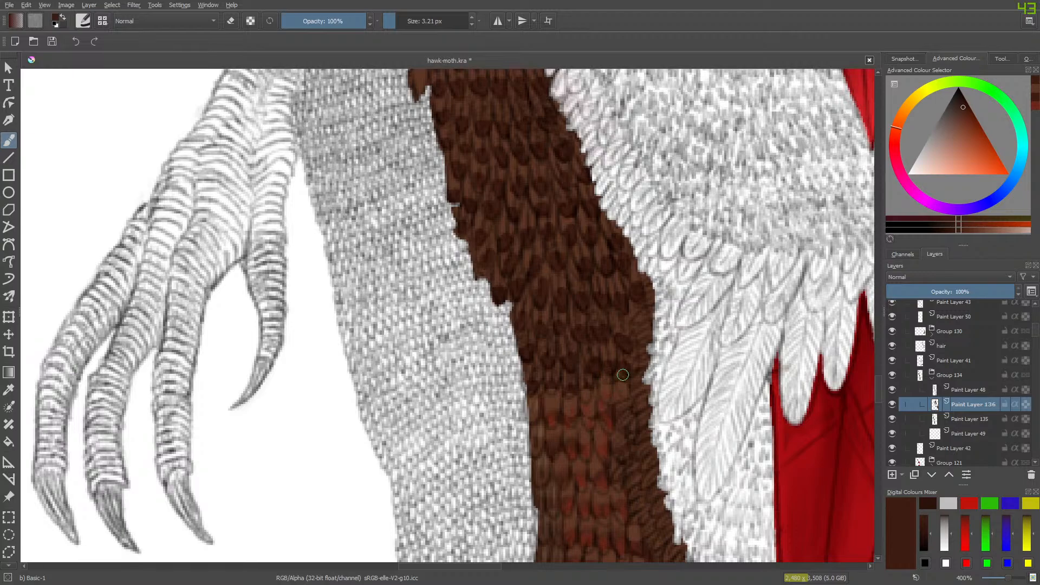
drag(879, 391, 877, 396)
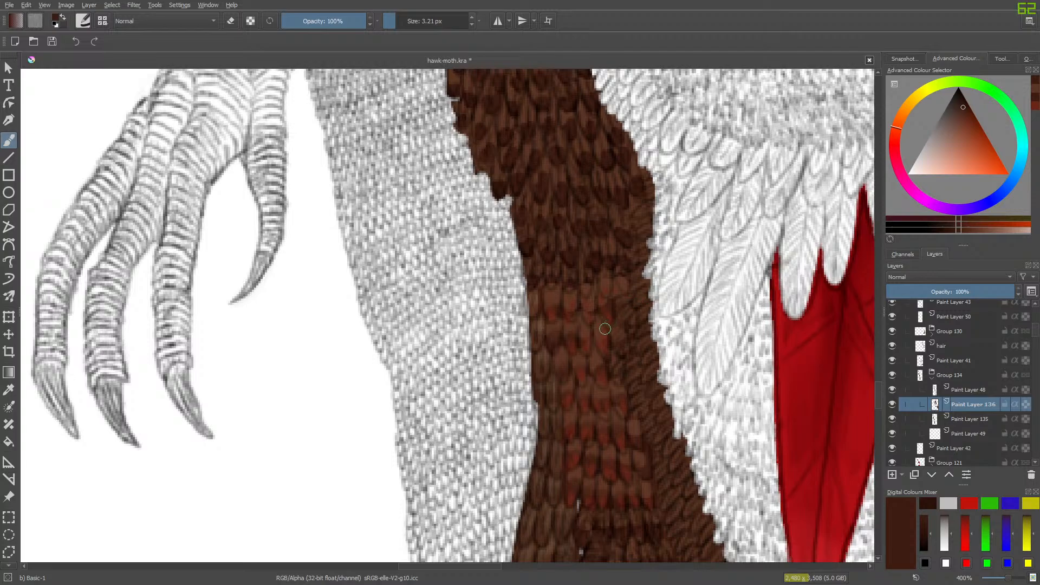
click(894, 390)
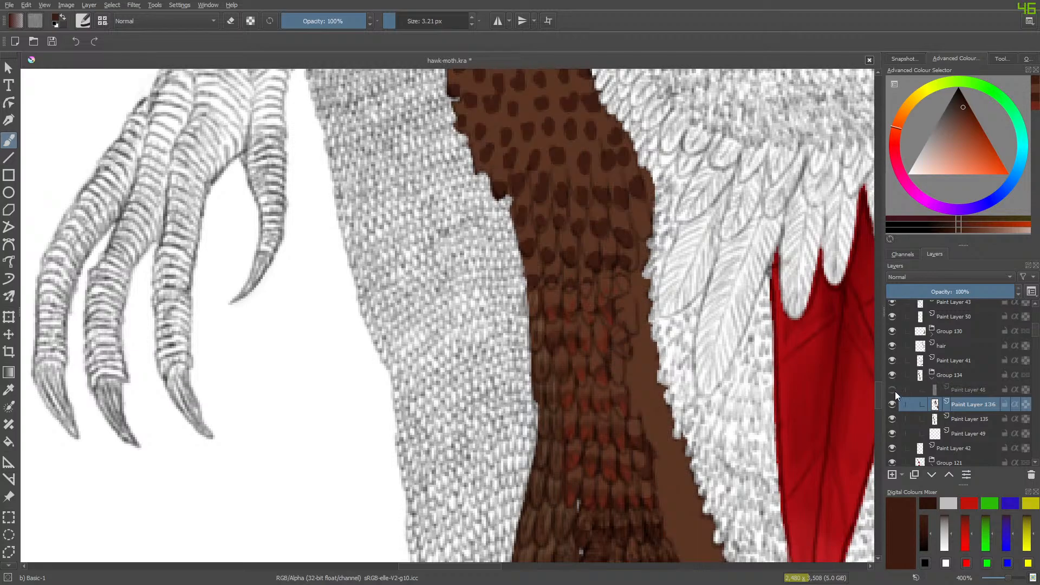
click(892, 390)
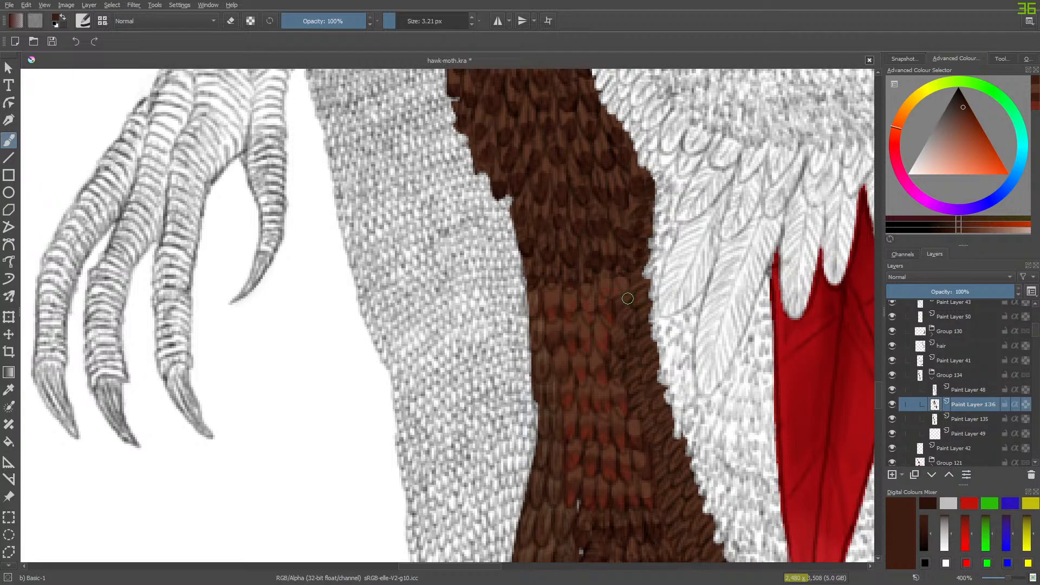
drag(627, 299, 644, 297)
mouse_move(612, 365)
mouse_down()
mouse_move(622, 353)
mouse_move(627, 369)
mouse_move(615, 374)
mouse_move(630, 383)
mouse_move(645, 360)
mouse_move(638, 349)
mouse_up()
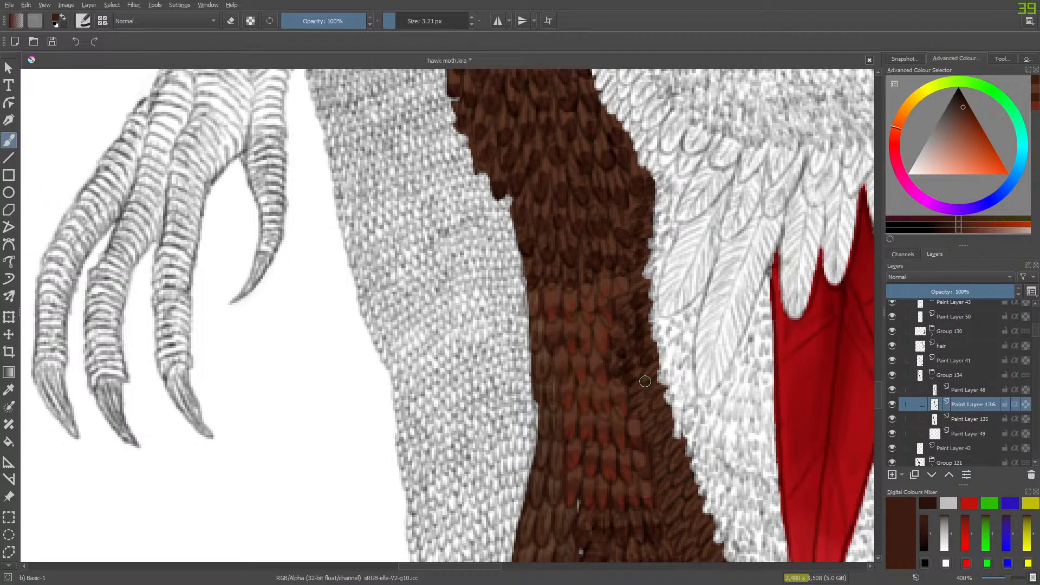
mouse_move(623, 390)
mouse_down()
mouse_move(633, 387)
mouse_move(635, 403)
mouse_up()
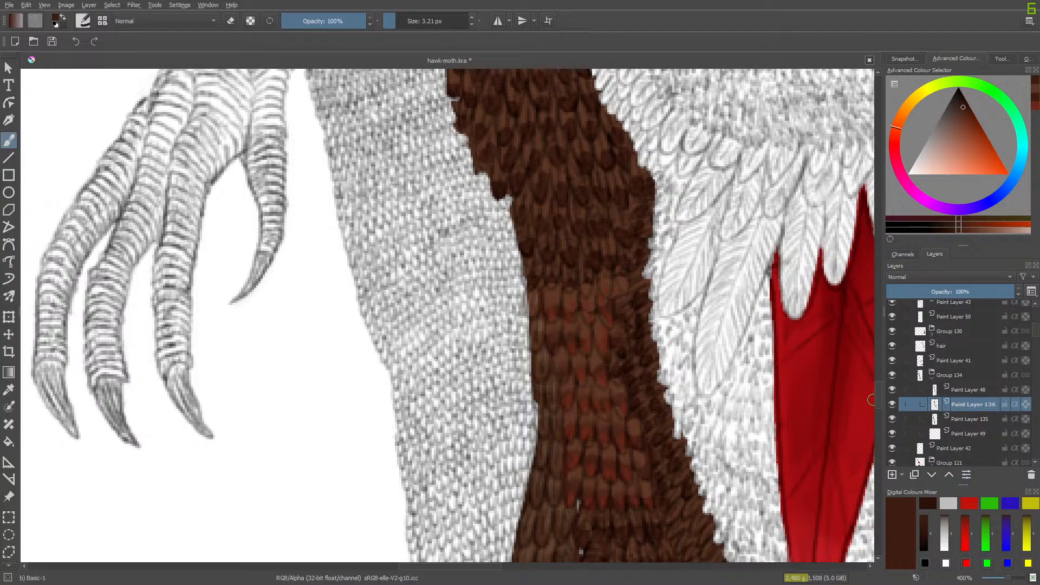
- Erase the stray brown mark from the red feather, and switch back to the Basic-1 brush
drag(879, 400, 879, 413)
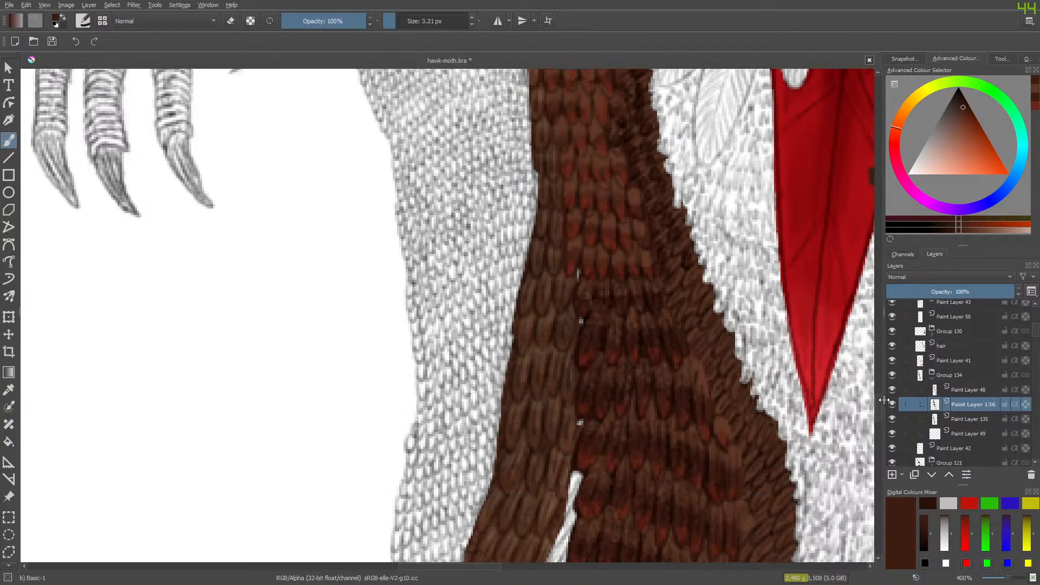
drag(481, 568, 509, 572)
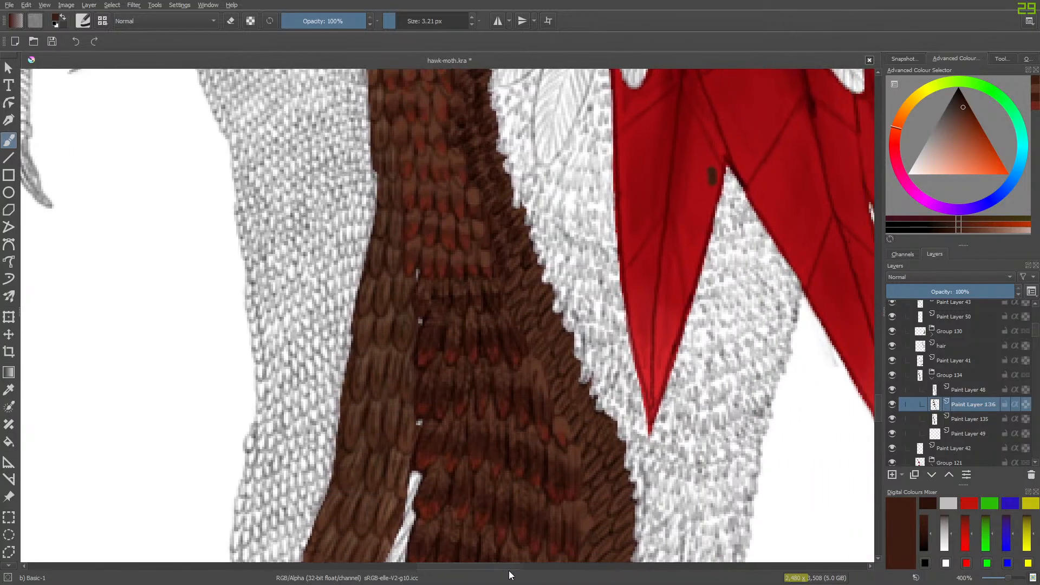
key(e)
drag(710, 174, 712, 186)
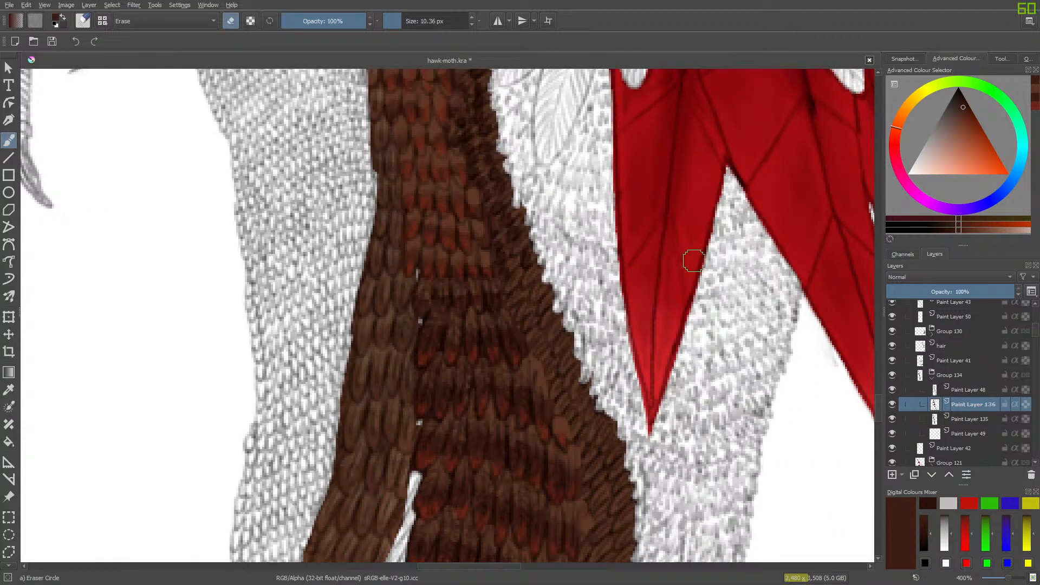
key(e)
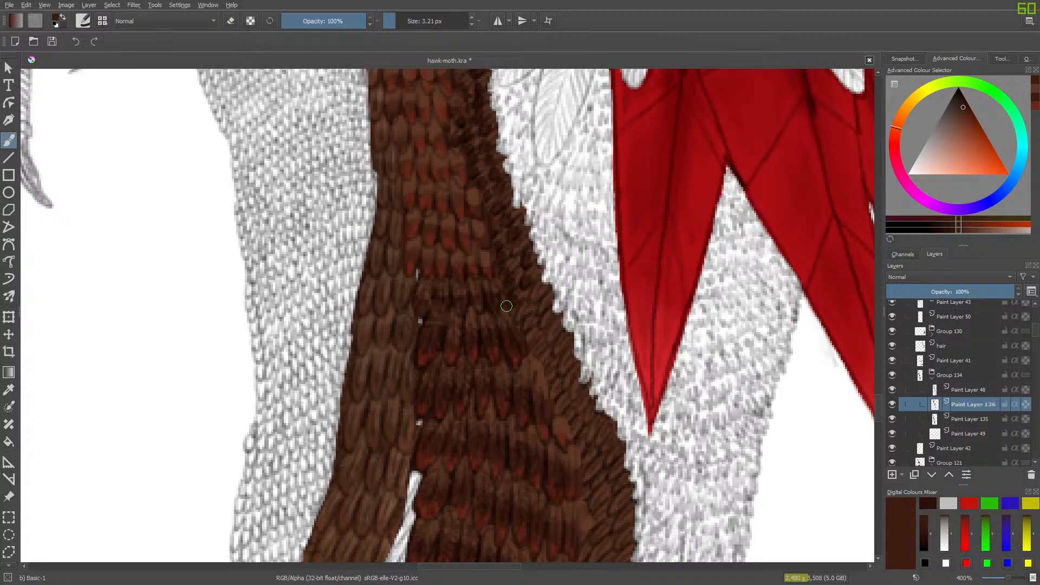
- Darken the small feather tips down the narrow outer band beside the reddish feathers, as far as its lower end by the brown colour swatch
mouse_move(535, 297)
mouse_down()
mouse_move(521, 335)
mouse_move(544, 325)
mouse_move(530, 341)
mouse_move(542, 318)
mouse_move(533, 355)
mouse_move(553, 329)
mouse_move(548, 347)
mouse_move(557, 349)
mouse_move(538, 364)
mouse_move(556, 344)
mouse_move(537, 354)
mouse_move(547, 374)
mouse_move(512, 382)
mouse_move(563, 360)
mouse_move(546, 390)
mouse_move(559, 373)
mouse_move(556, 413)
mouse_move(564, 382)
mouse_move(575, 393)
mouse_move(564, 403)
mouse_move(579, 407)
mouse_move(551, 435)
mouse_move(575, 434)
mouse_move(557, 434)
mouse_move(588, 417)
mouse_move(584, 430)
mouse_move(609, 457)
mouse_move(616, 509)
mouse_move(585, 511)
mouse_move(595, 506)
mouse_move(584, 474)
mouse_up()
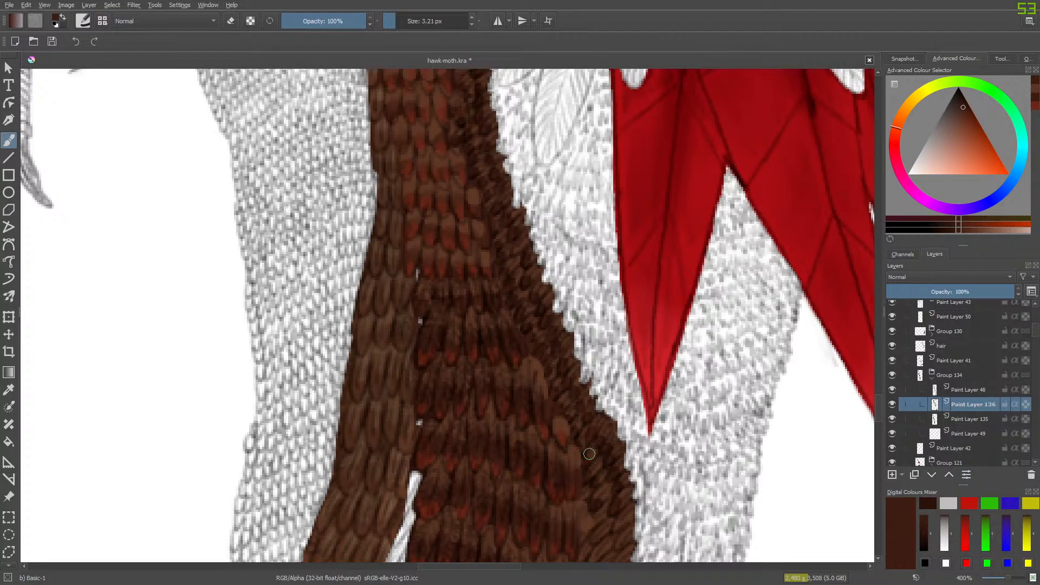
scroll(867, 412, down, 5)
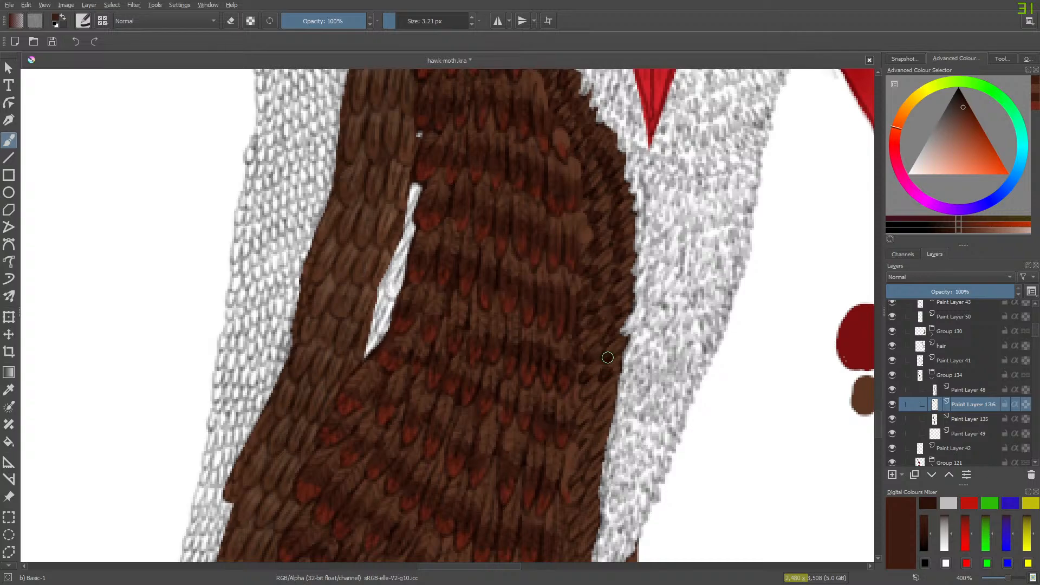
mouse_move(584, 393)
mouse_down()
mouse_move(583, 421)
mouse_move(599, 420)
mouse_up()
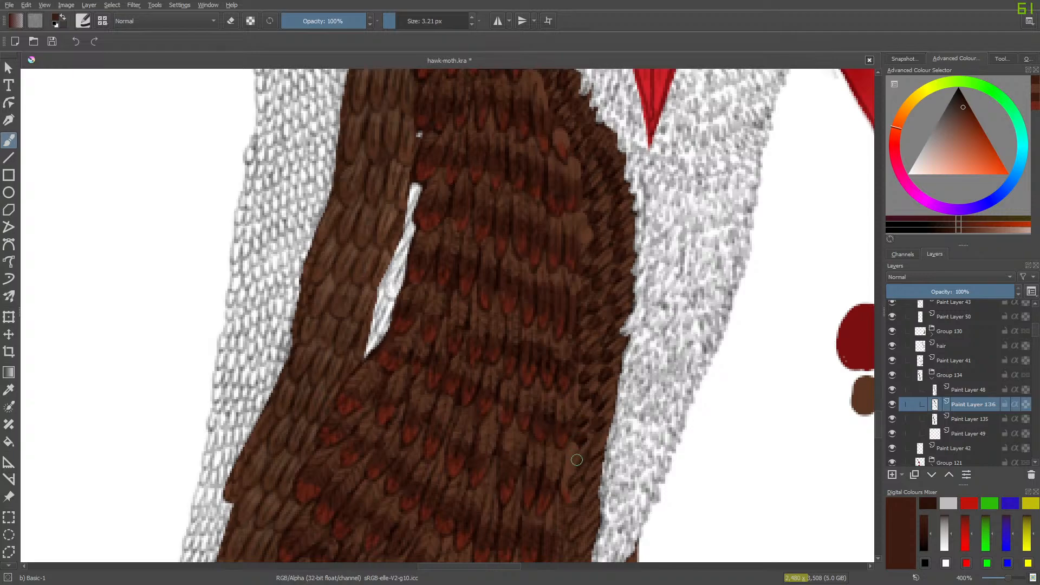
mouse_move(580, 463)
mouse_down()
mouse_move(581, 453)
mouse_move(585, 475)
mouse_move(574, 479)
mouse_up()
drag(878, 420, 879, 434)
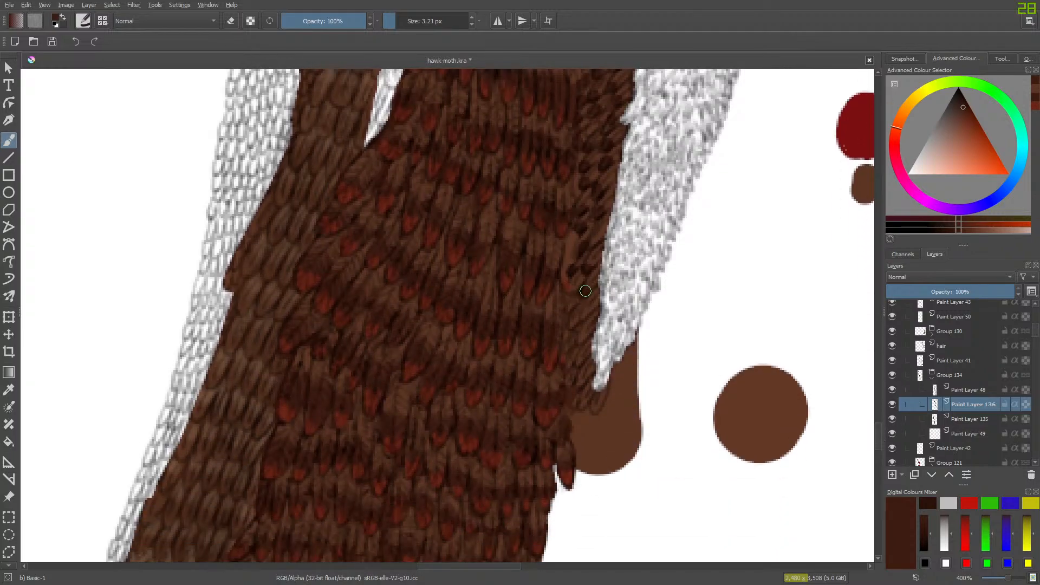
mouse_move(572, 325)
mouse_down()
mouse_move(587, 310)
mouse_move(585, 334)
mouse_move(565, 348)
mouse_move(582, 380)
mouse_move(561, 386)
mouse_move(578, 367)
mouse_move(580, 403)
mouse_move(594, 411)
mouse_move(582, 394)
mouse_up()
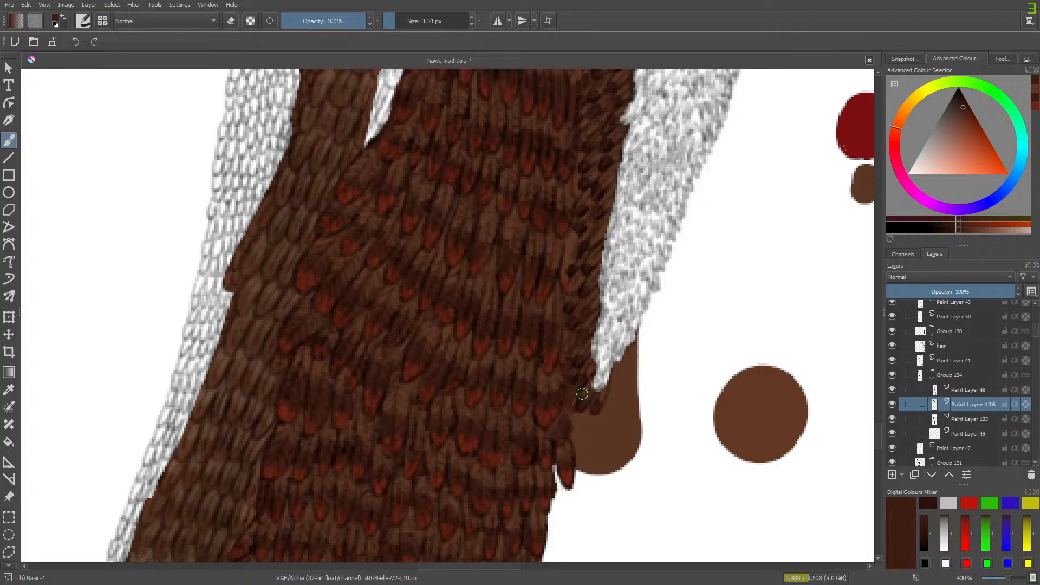
- Darken the feather tips in the thin brown strip above the scaly leg's knee, up between the two light brown patches
mouse_move(933, 399)
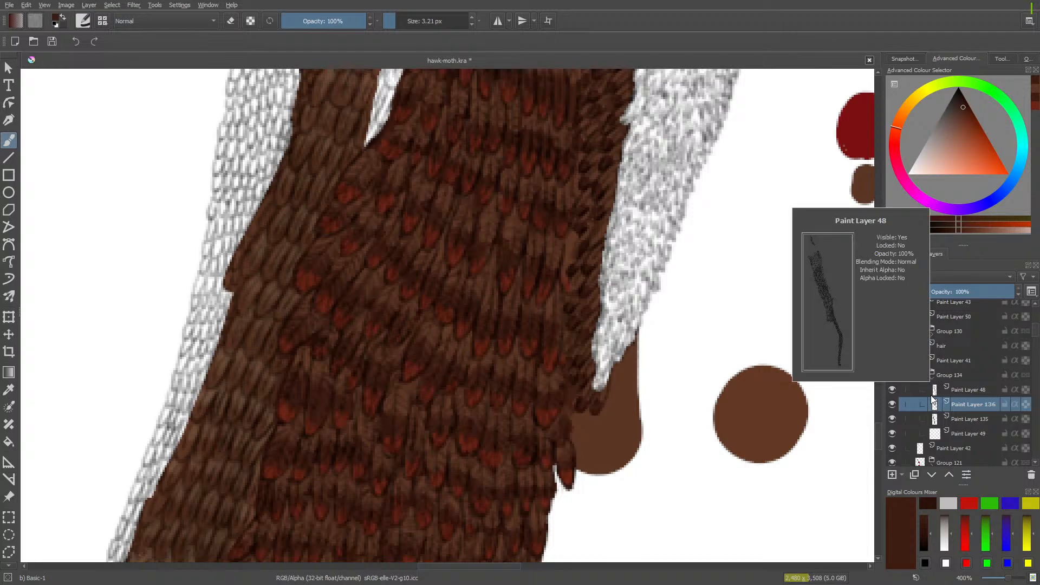
drag(876, 427, 893, 362)
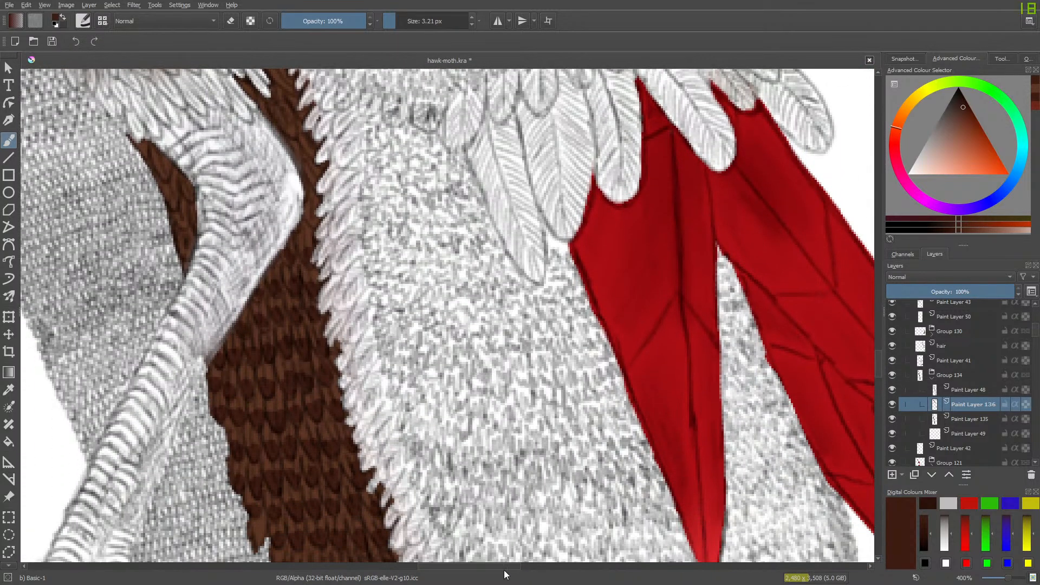
drag(506, 567, 466, 566)
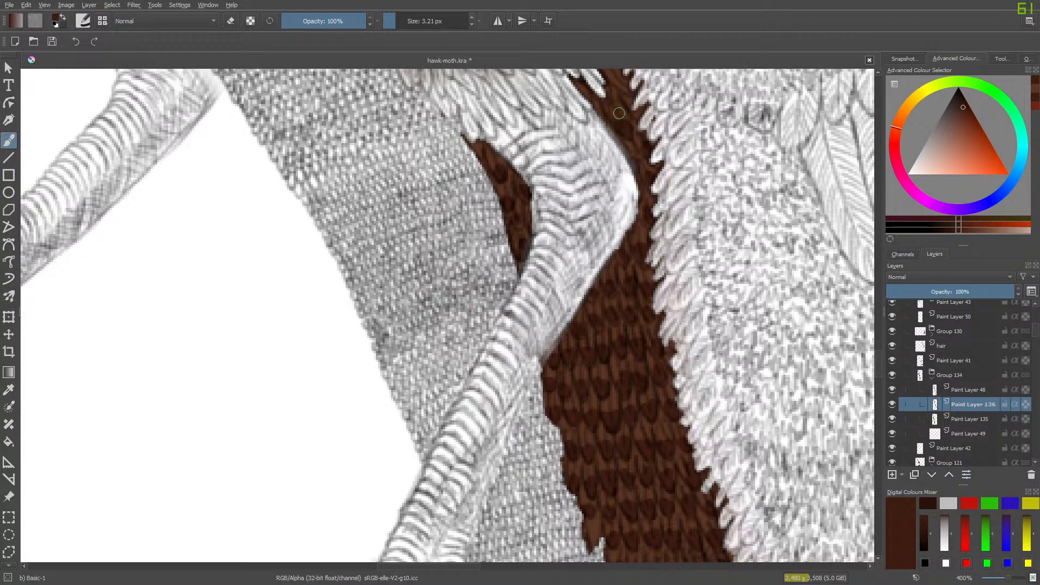
scroll(876, 359, up, 3)
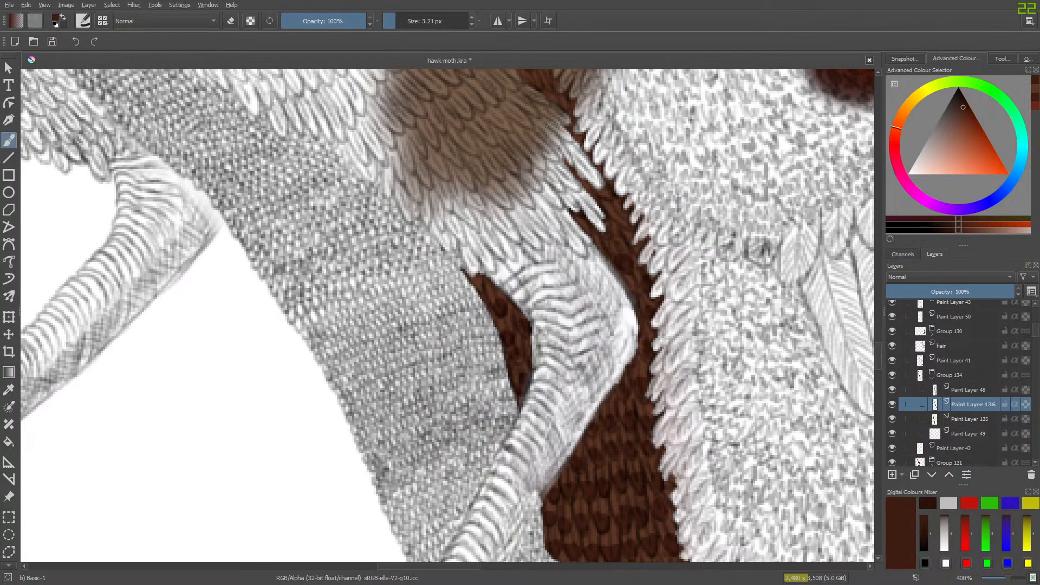
scroll(882, 359, up, 3)
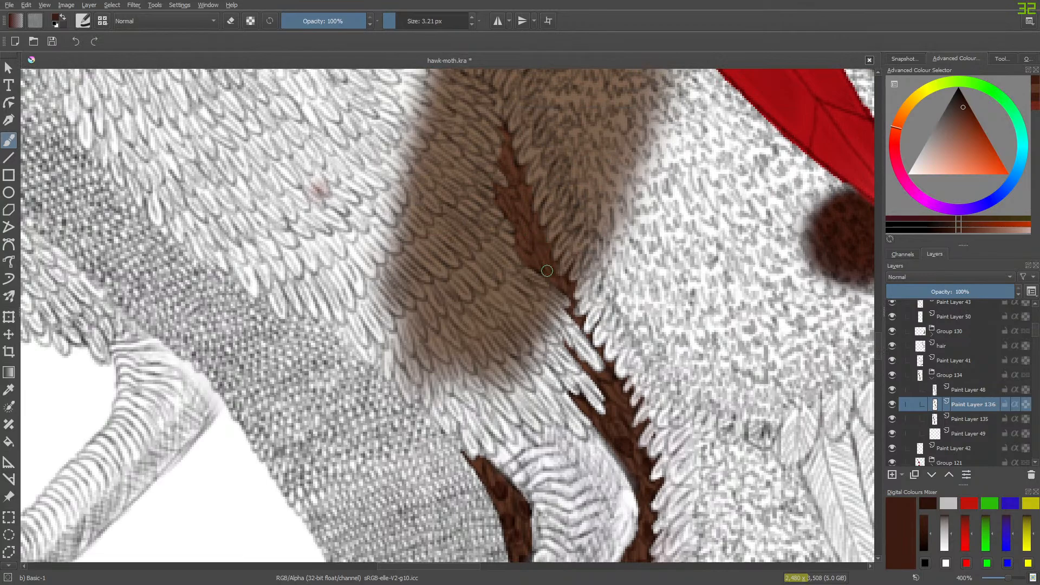
mouse_move(568, 289)
mouse_down()
mouse_move(521, 261)
mouse_move(531, 251)
mouse_move(549, 272)
mouse_move(520, 242)
mouse_move(528, 247)
mouse_move(530, 228)
mouse_move(540, 236)
mouse_move(514, 207)
mouse_move(524, 208)
mouse_move(507, 214)
mouse_move(525, 197)
mouse_move(507, 171)
mouse_up()
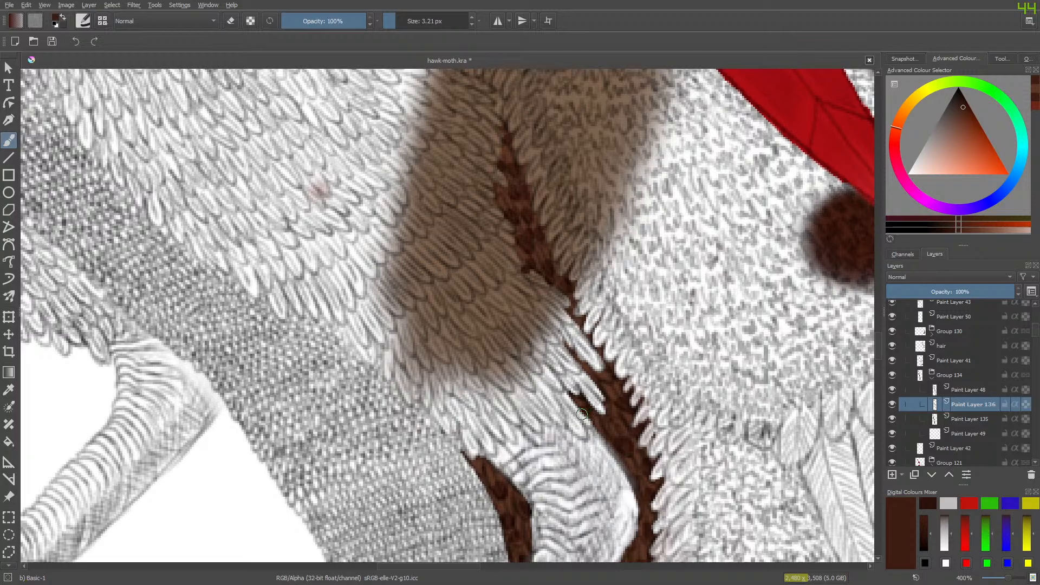
- Switch to the Blender Basic brush and soften the darkened feather tips from the thin upper strip down through the rows beside the scaly leg
right_click(407, 344)
click(352, 261)
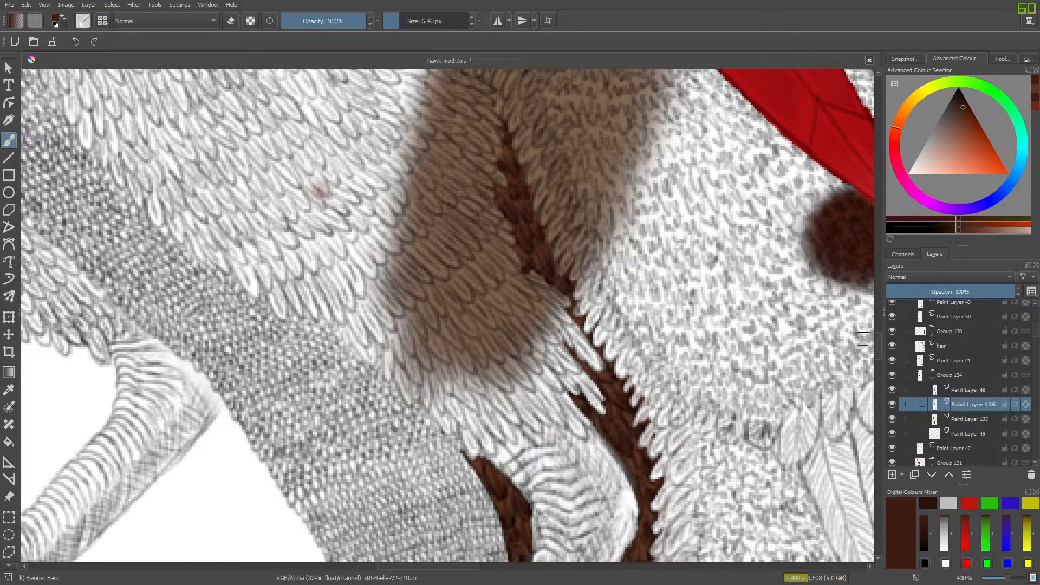
scroll(863, 339, down, 5)
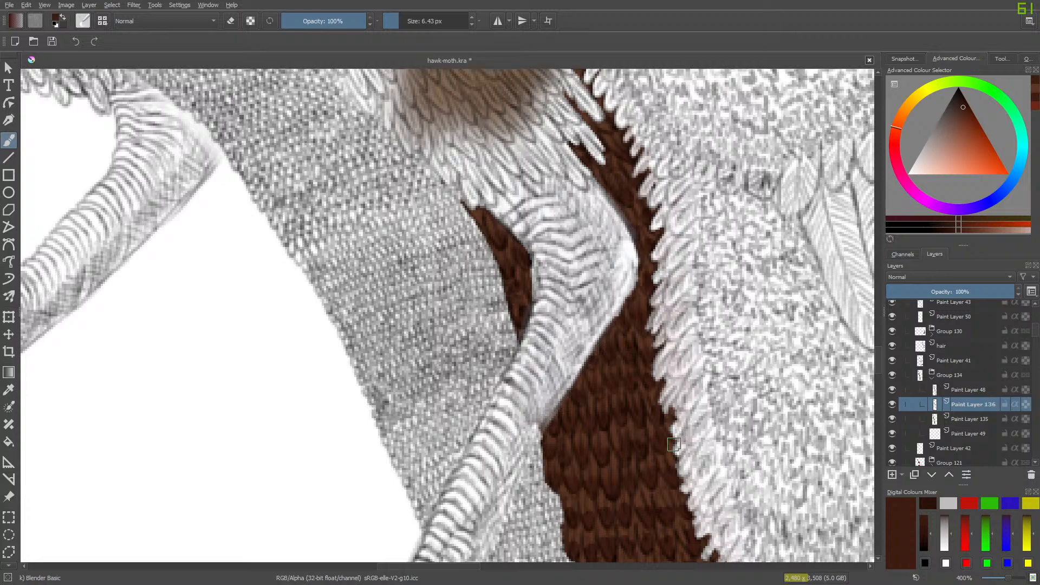
scroll(879, 363, down, 3)
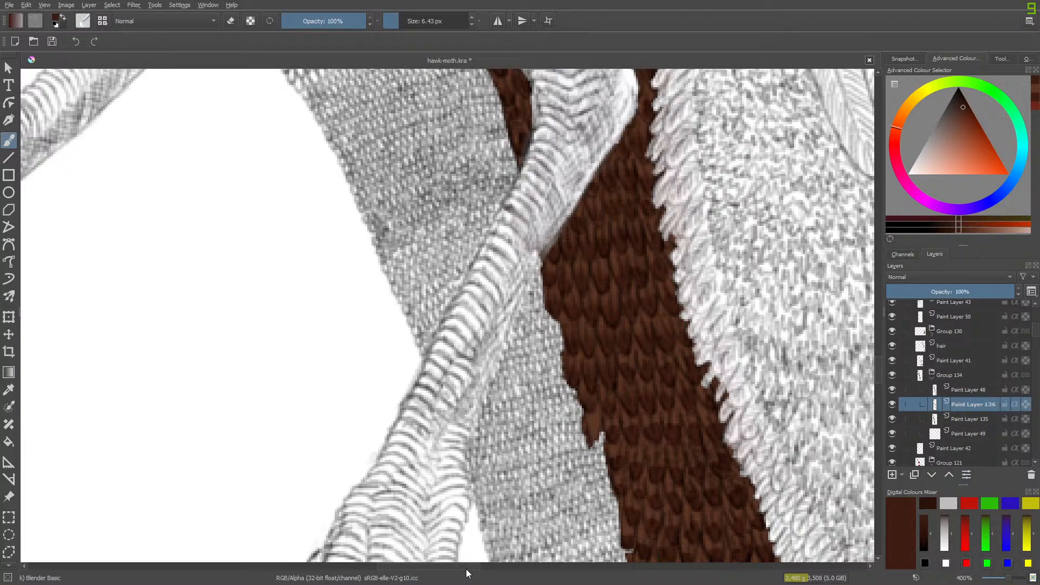
scroll(487, 578, right, 5)
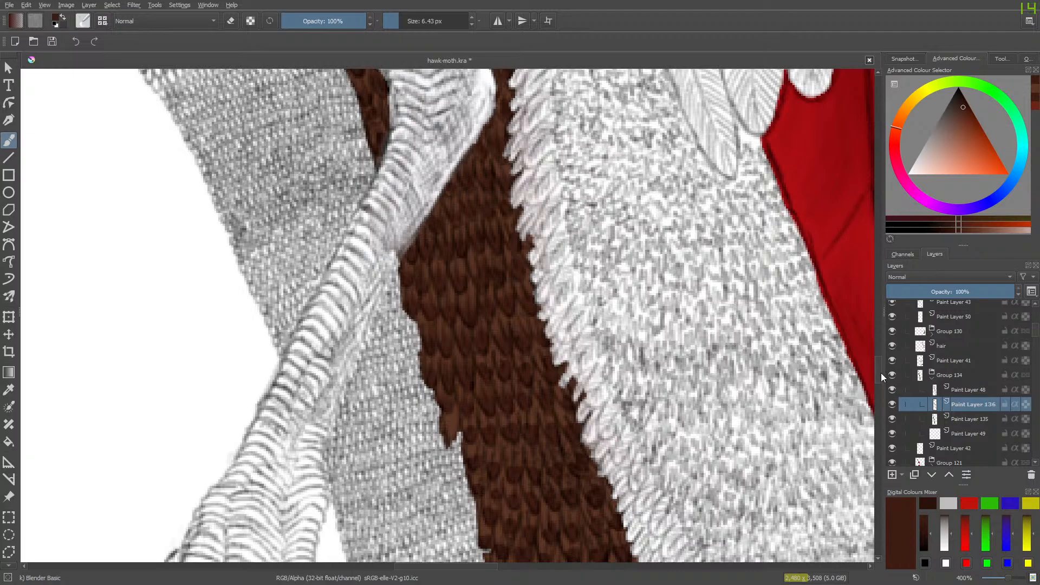
drag(881, 373, 879, 393)
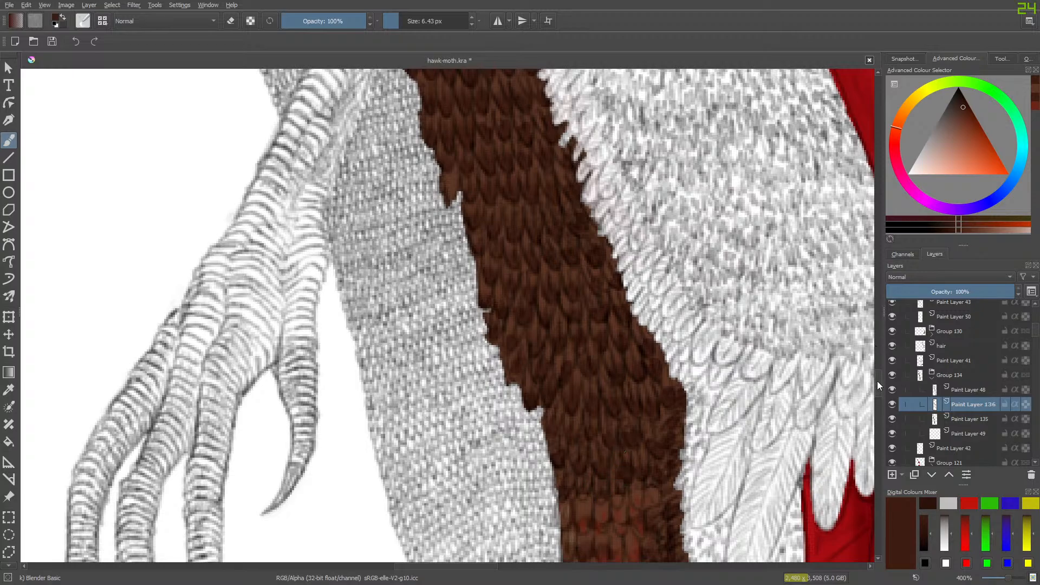
- Compare the lower feathers with Paint Layer 136 and Paint Layer 48 hidden and shown in turn
mouse_move(876, 381)
mouse_down()
mouse_move(873, 428)
mouse_move(873, 396)
mouse_up()
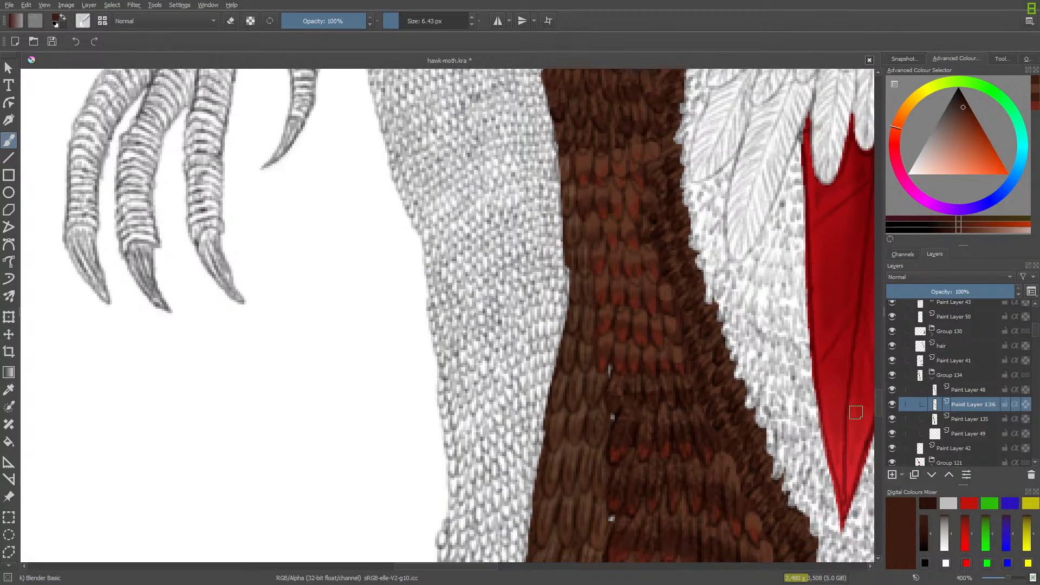
click(892, 405)
click(893, 405)
click(892, 389)
click(892, 389)
click(891, 390)
click(892, 390)
click(891, 389)
click(891, 390)
click(892, 405)
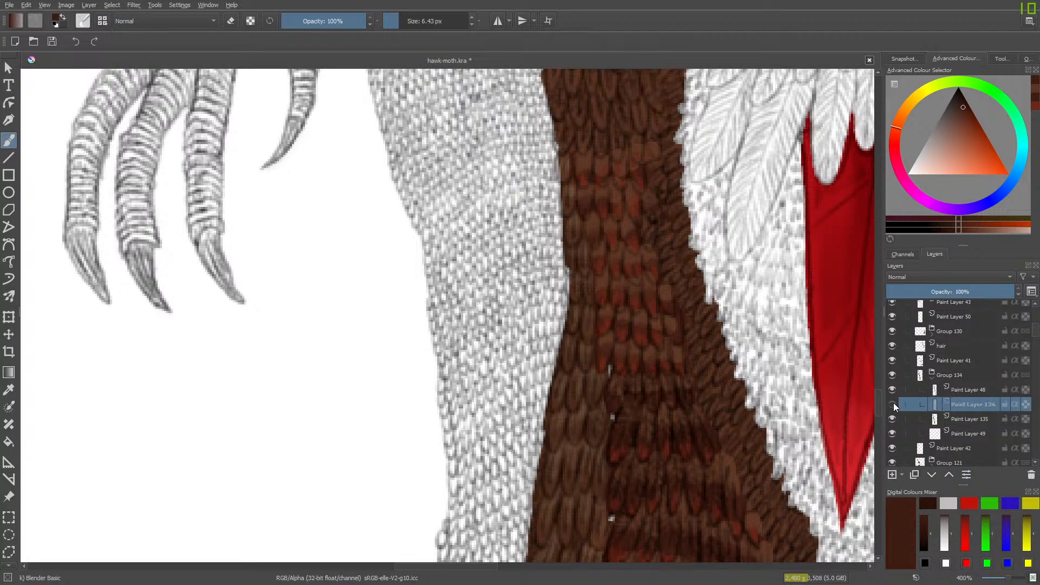
click(893, 404)
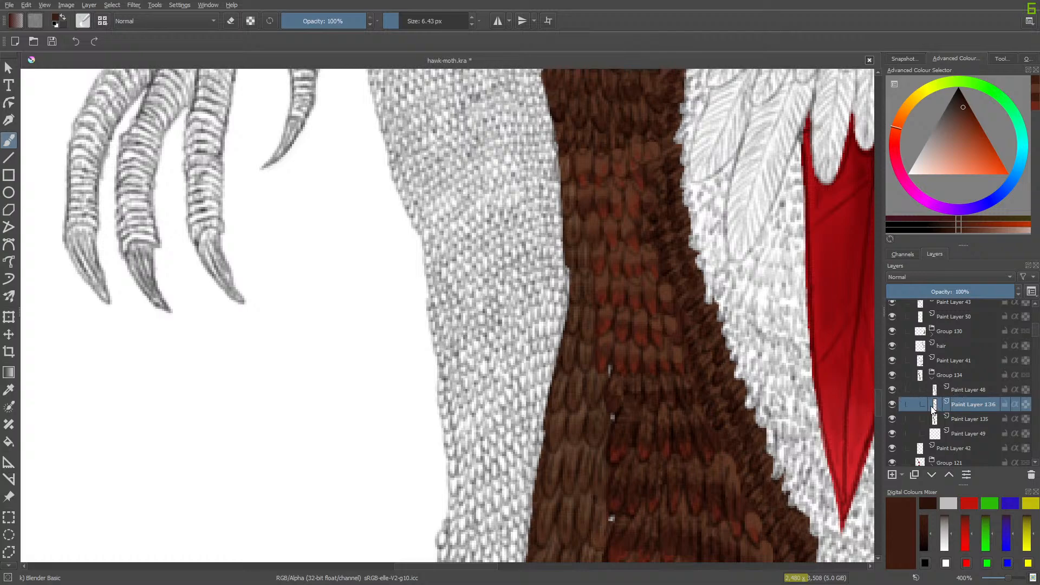
- Switch to the Eraser Circle brush and erase the dark tip shading on Paint Layer 136 in the narrow band beside the reddish feathers
right_click(835, 323)
click(762, 336)
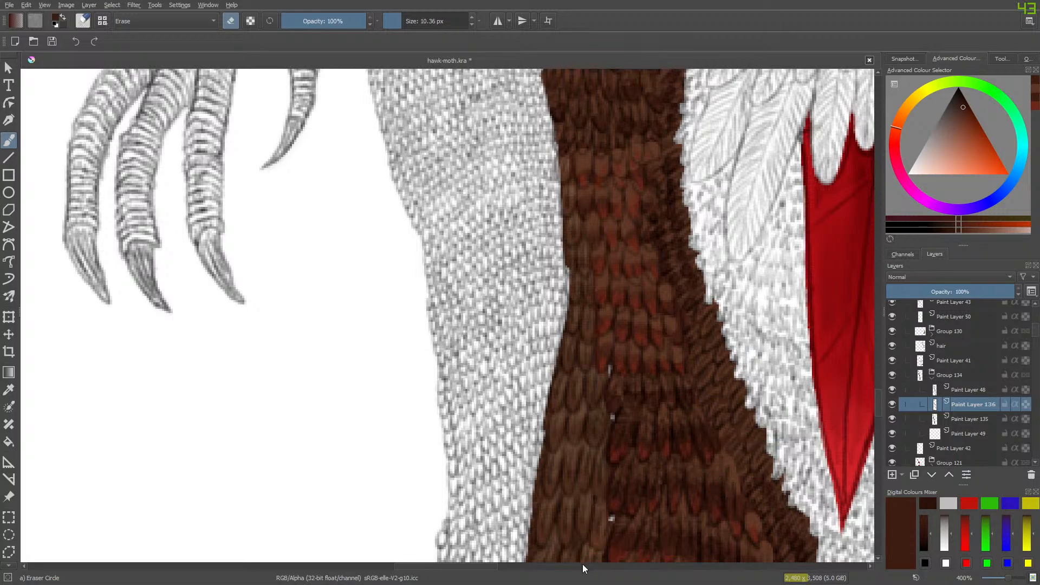
drag(485, 565, 507, 567)
scroll(867, 359, down, 5)
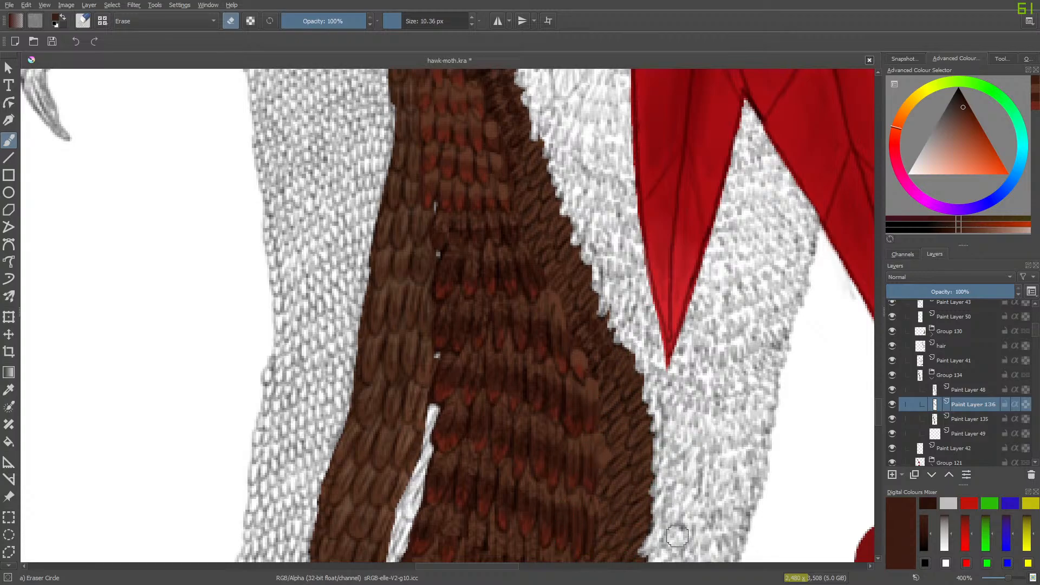
scroll(630, 248, down, 9)
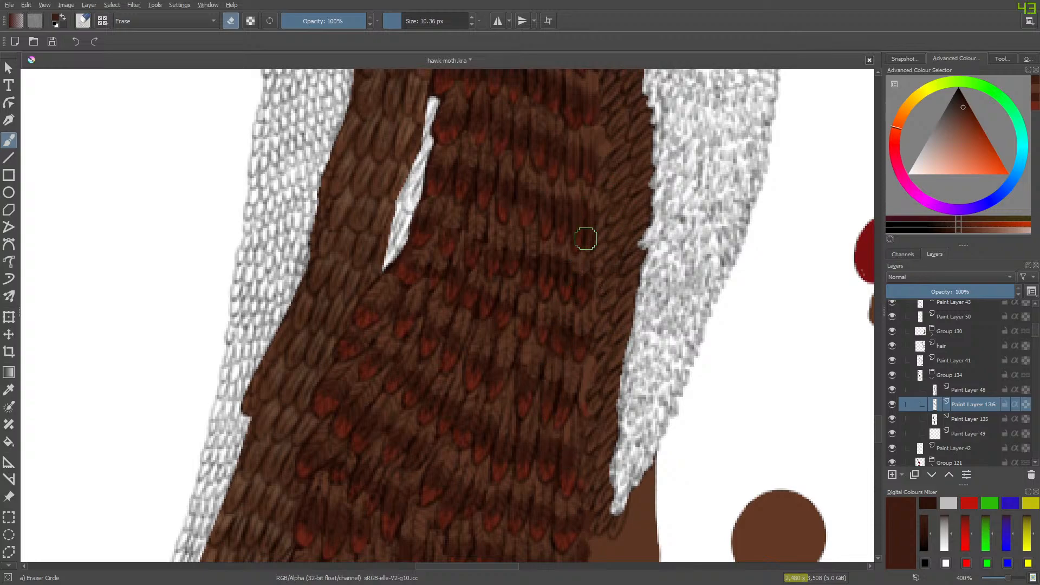
drag(877, 428, 881, 388)
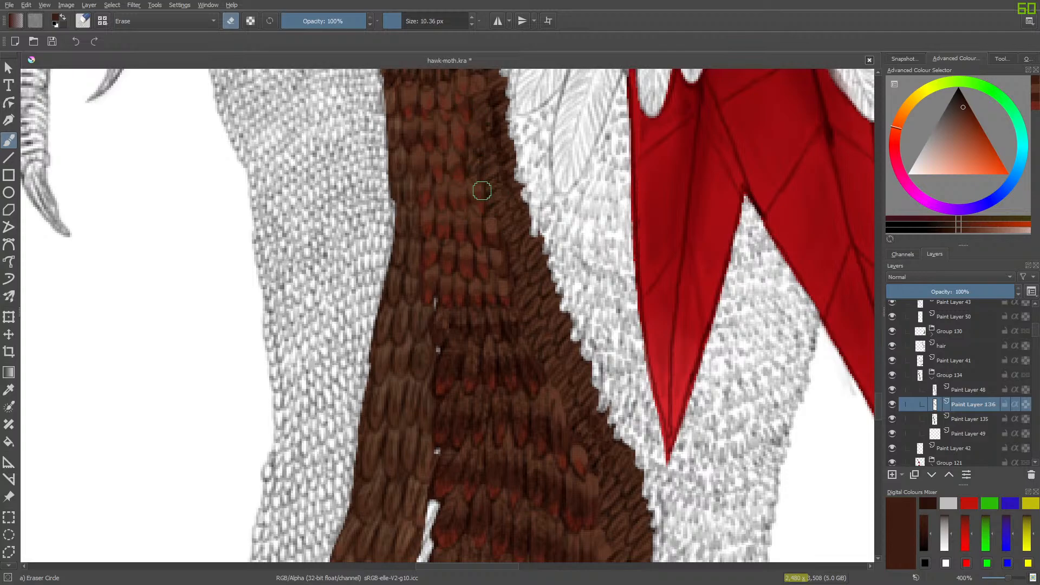
drag(502, 172, 503, 113)
drag(878, 408, 878, 395)
drag(497, 363, 495, 299)
mouse_move(498, 250)
mouse_down()
mouse_move(507, 205)
mouse_move(495, 250)
mouse_up()
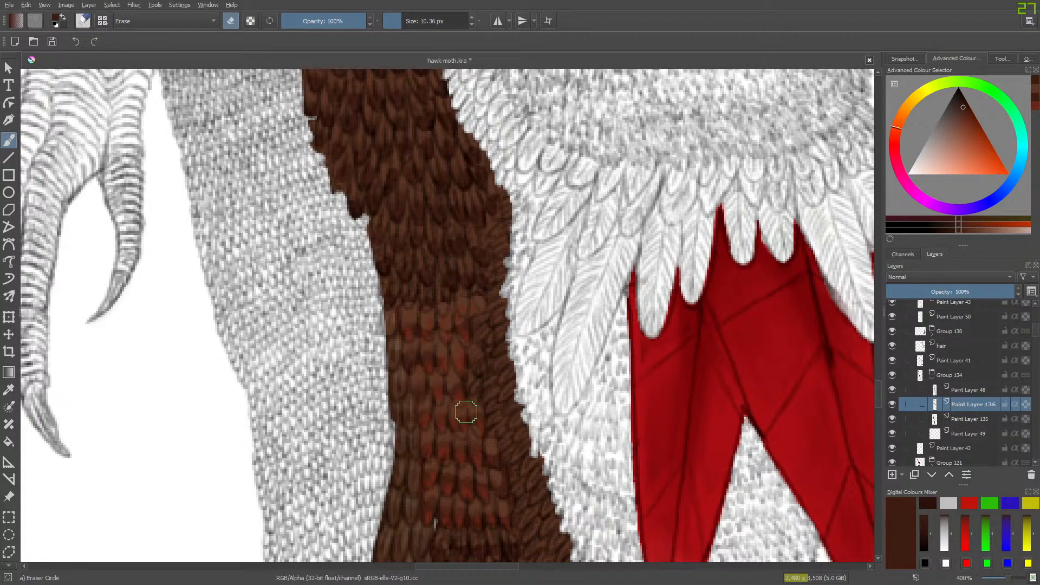
- Erase the brown base on Paint Layer 135 from the narrow outer band, down along the reddish feathers to the band's lower tip
click(956, 418)
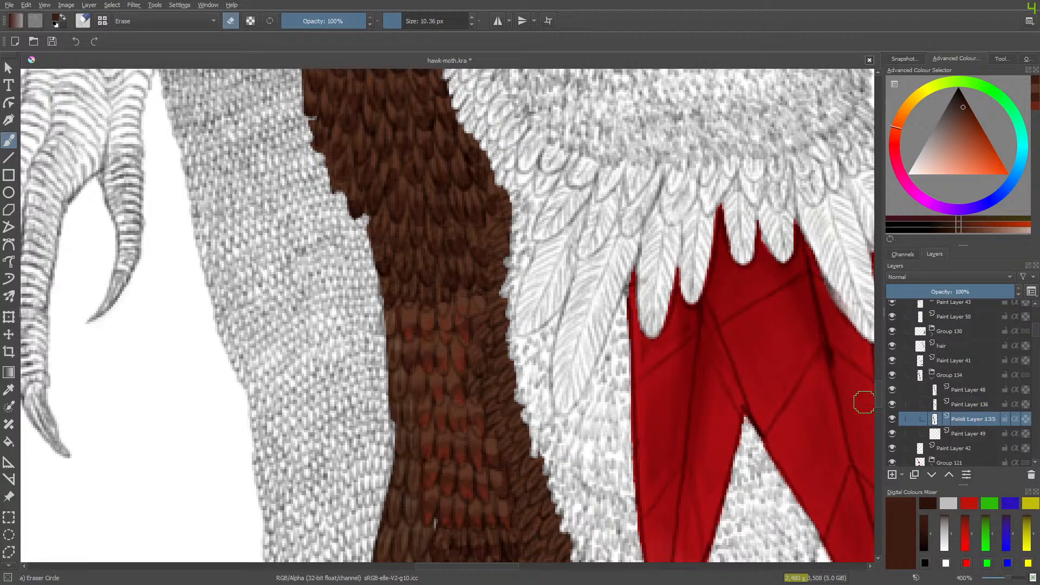
click(892, 419)
click(892, 417)
mouse_move(507, 192)
mouse_down()
mouse_move(496, 326)
mouse_move(509, 327)
mouse_move(458, 439)
mouse_move(506, 318)
mouse_move(451, 383)
mouse_move(495, 309)
mouse_move(440, 393)
mouse_move(447, 409)
mouse_move(515, 359)
mouse_move(460, 474)
mouse_move(527, 419)
mouse_move(530, 444)
mouse_move(494, 509)
mouse_move(542, 418)
mouse_move(487, 521)
mouse_move(565, 498)
mouse_move(544, 534)
mouse_up()
scroll(879, 396, down, 5)
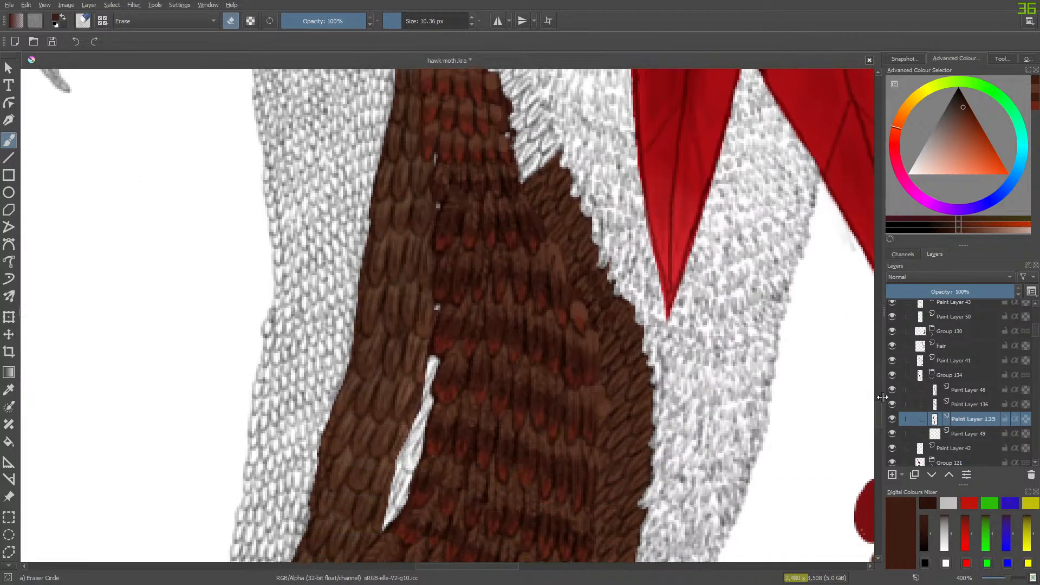
mouse_move(527, 236)
mouse_down()
mouse_move(561, 156)
mouse_move(527, 177)
mouse_move(510, 232)
mouse_move(563, 166)
mouse_move(571, 187)
mouse_move(518, 271)
mouse_move(543, 266)
mouse_move(592, 228)
mouse_move(548, 296)
mouse_move(549, 315)
mouse_move(607, 274)
mouse_move(561, 348)
mouse_move(580, 350)
mouse_move(629, 313)
mouse_move(576, 384)
mouse_move(607, 390)
mouse_move(650, 348)
mouse_move(582, 438)
mouse_move(658, 415)
mouse_move(601, 462)
mouse_move(588, 499)
mouse_move(657, 484)
mouse_move(607, 541)
mouse_up()
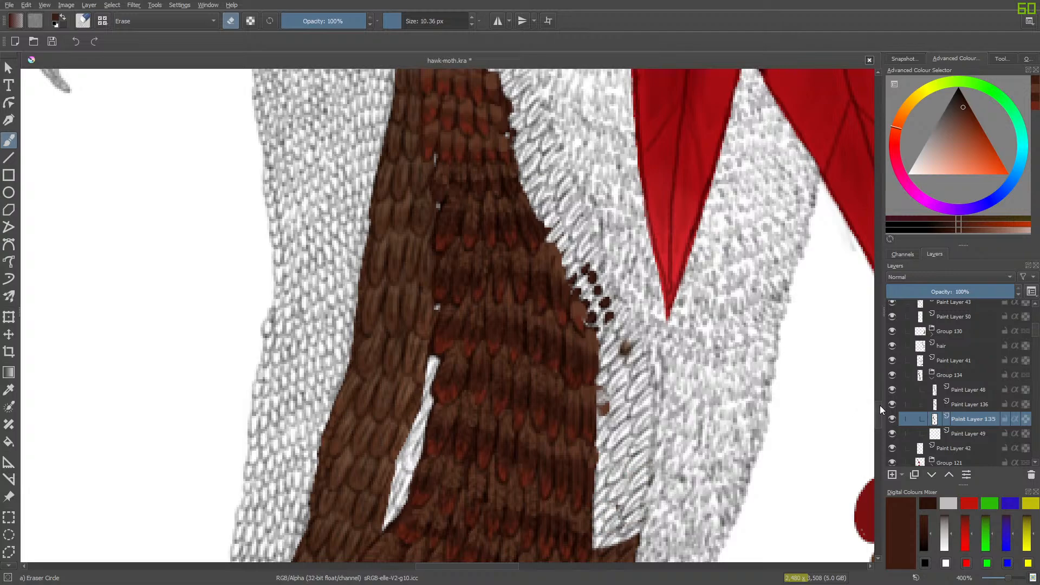
drag(879, 409, 879, 419)
mouse_move(590, 358)
mouse_down()
mouse_move(638, 359)
mouse_move(593, 397)
mouse_move(571, 442)
mouse_move(625, 421)
mouse_move(618, 440)
mouse_move(564, 481)
mouse_move(638, 486)
mouse_move(564, 515)
mouse_up()
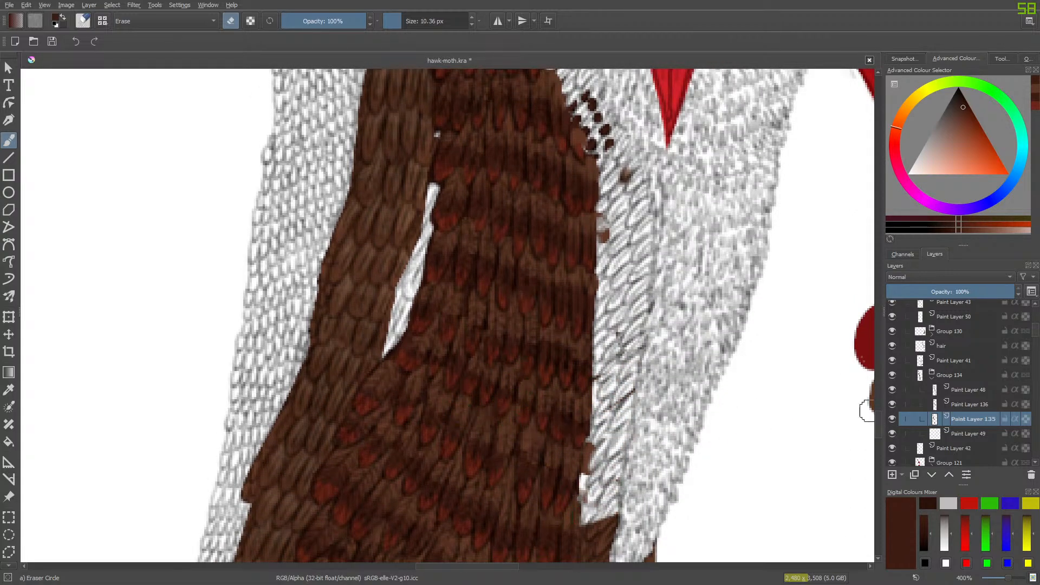
scroll(876, 425, down, 5)
mouse_move(595, 281)
mouse_down()
mouse_move(564, 335)
mouse_move(620, 297)
mouse_move(557, 380)
mouse_move(629, 358)
mouse_move(579, 414)
mouse_move(644, 347)
mouse_move(658, 299)
mouse_move(599, 389)
mouse_move(553, 425)
mouse_move(668, 346)
mouse_move(570, 462)
mouse_move(680, 402)
mouse_move(614, 470)
mouse_up()
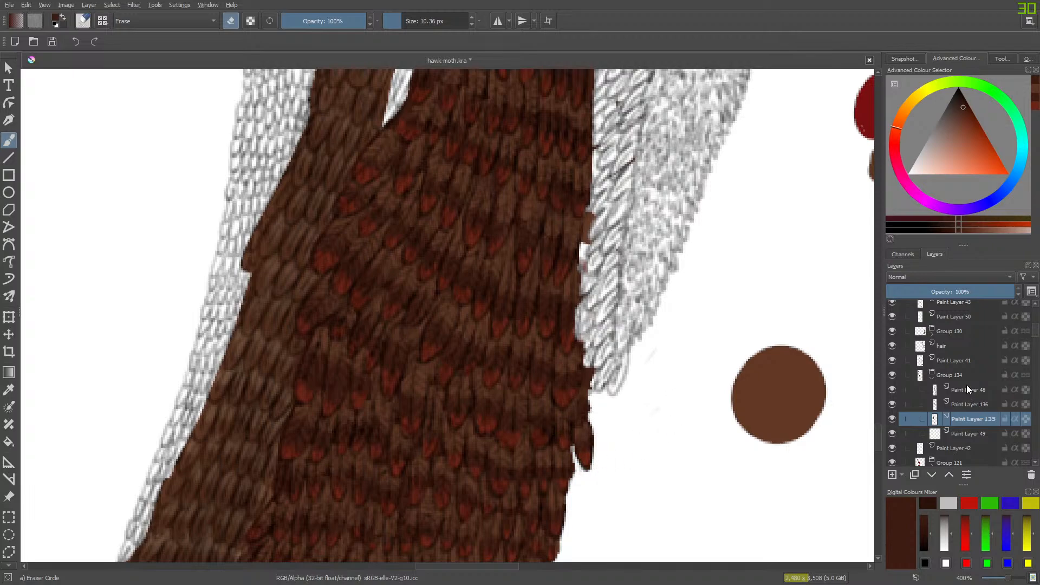
- Check what Paint Layer 48 contains, and hide Group 130 and Group 121 to expose the paint beneath the reddish feathers
click(967, 389)
click(891, 391)
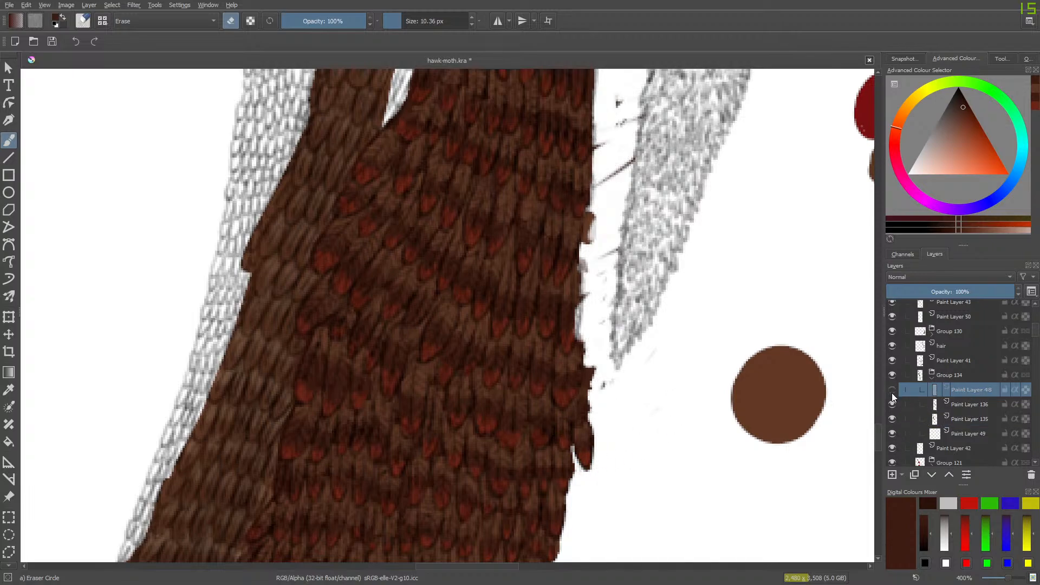
click(894, 388)
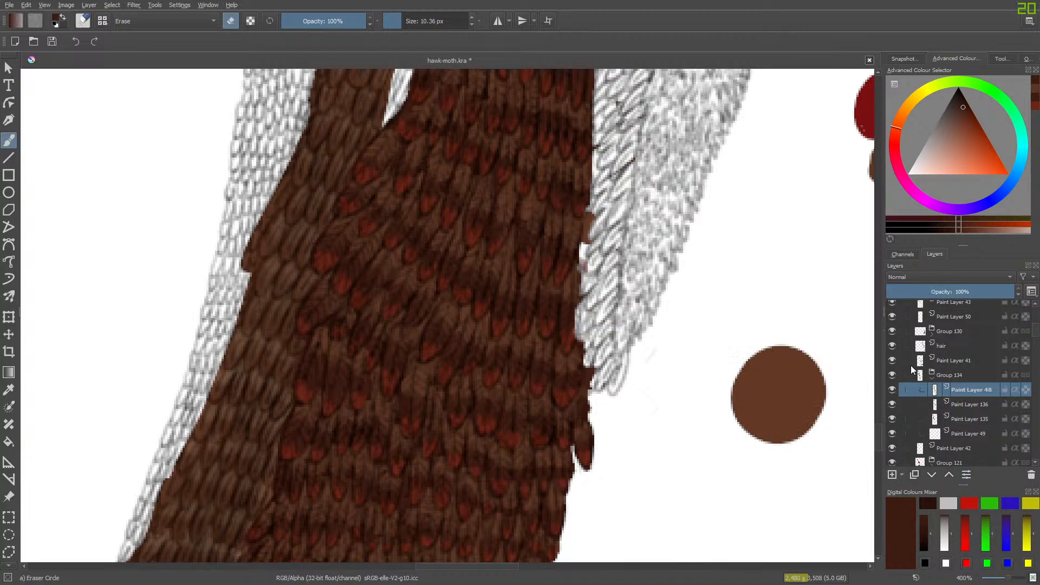
click(892, 331)
key(slash)
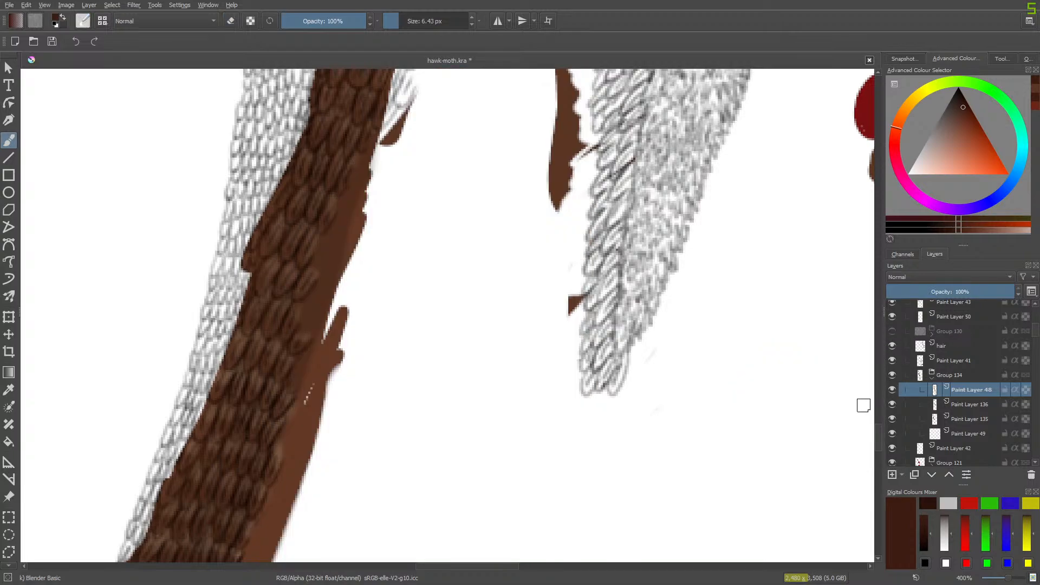
click(892, 461)
mouse_move(877, 437)
mouse_down()
mouse_move(882, 396)
mouse_move(884, 431)
mouse_up()
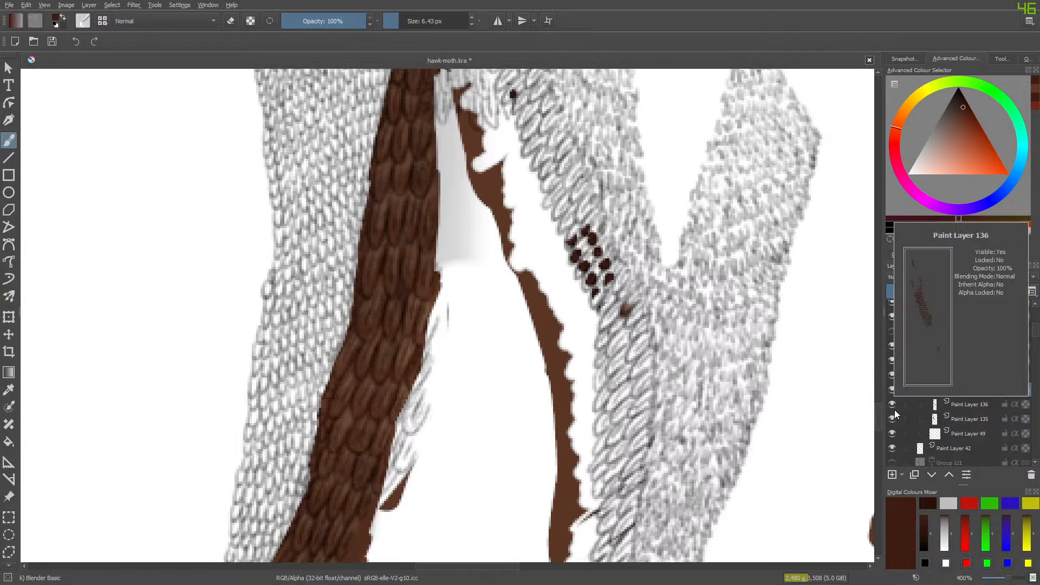
- Erase the leftover brown strip and stray brown marks on Paint Layer 135 beside the outer band of outlined feathers
key(slash)
mouse_move(456, 89)
mouse_down()
mouse_move(468, 107)
mouse_move(458, 183)
mouse_move(463, 136)
mouse_up()
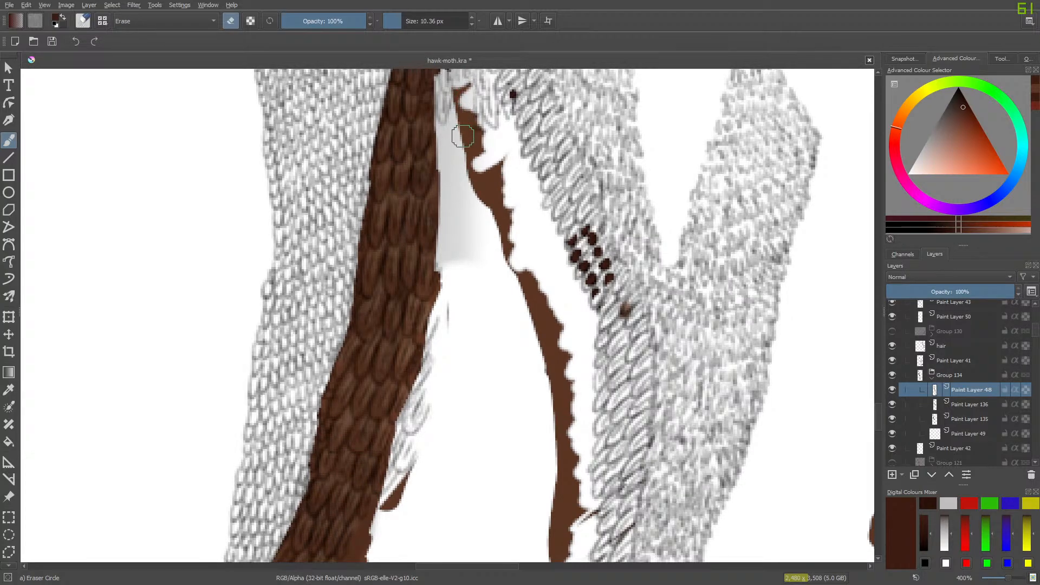
ctrl+click(462, 135)
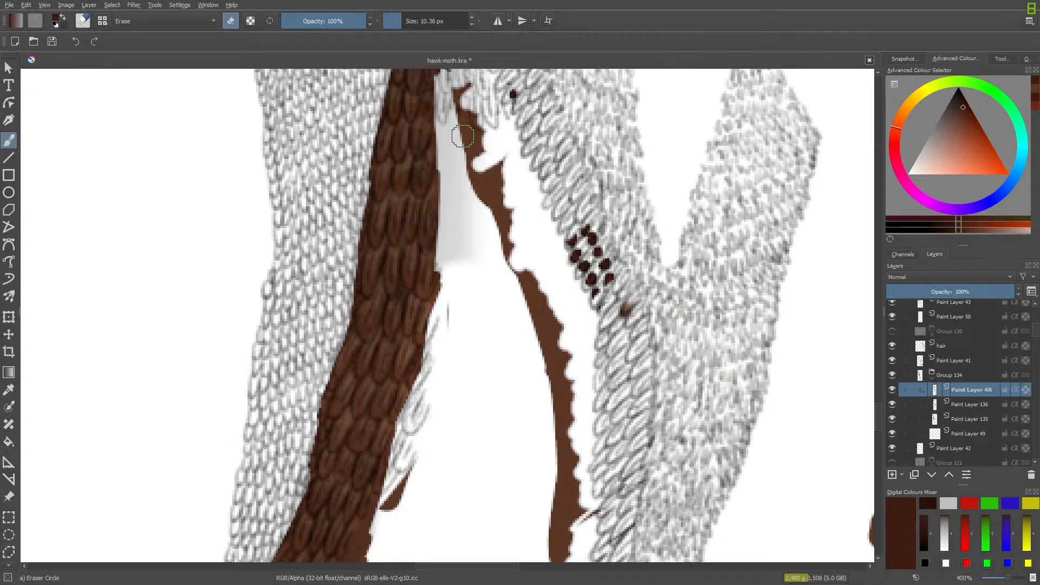
click(963, 420)
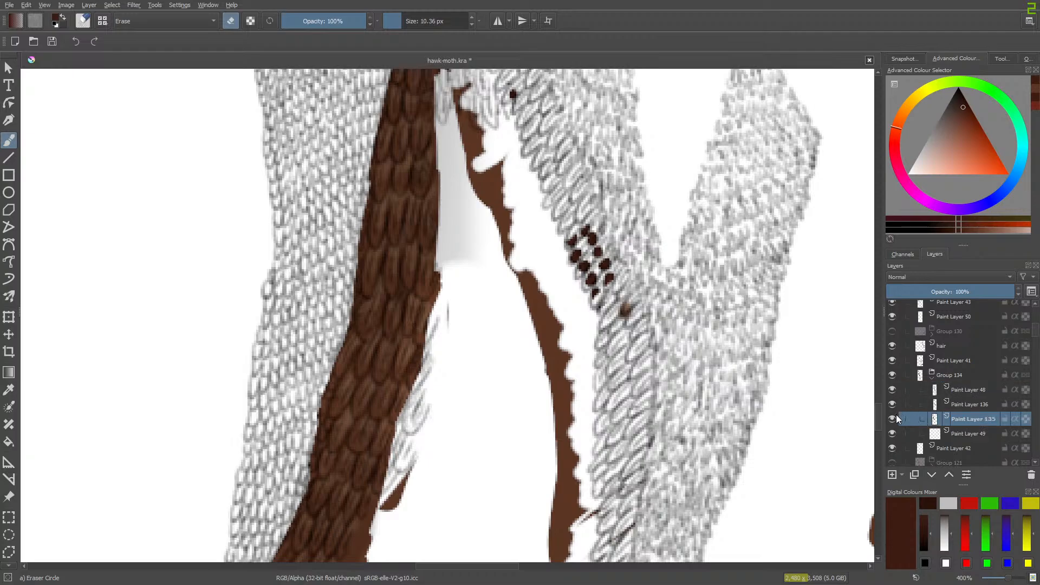
click(892, 419)
click(892, 419)
mouse_move(449, 140)
mouse_down()
mouse_move(450, 111)
mouse_move(474, 124)
mouse_move(454, 235)
mouse_move(508, 146)
mouse_move(472, 269)
mouse_move(535, 228)
mouse_move(514, 311)
mouse_move(524, 327)
mouse_move(538, 257)
mouse_move(514, 229)
mouse_move(563, 358)
mouse_move(567, 561)
mouse_move(590, 555)
mouse_up()
key(minus)
key(minus)
key(minus)
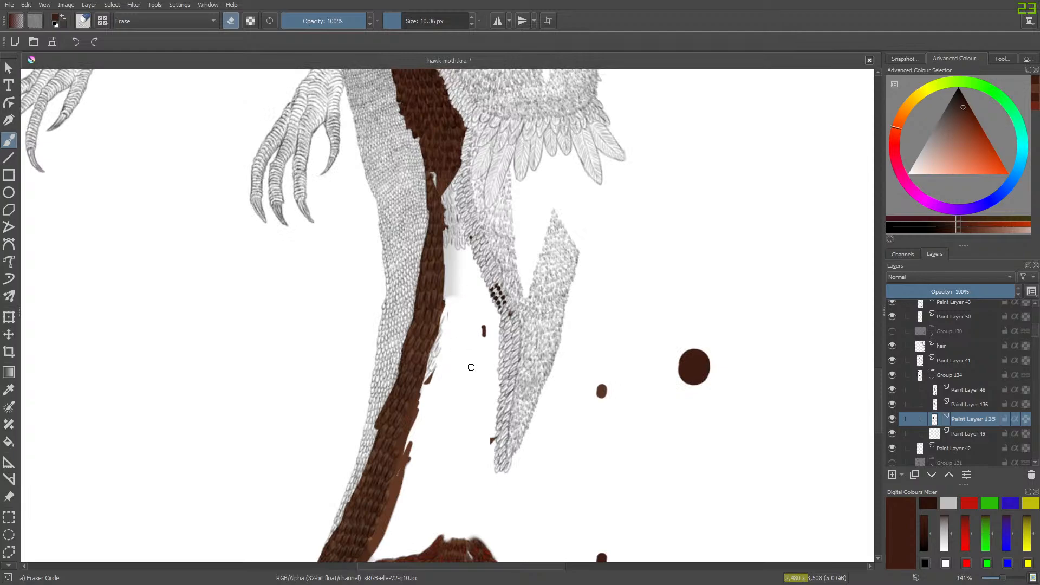
drag(492, 440, 504, 364)
- Erase the leftover dark dots on Paint Layer 136 within the outer band, and hide Paint Layers 136 and 135
click(969, 404)
mouse_move(506, 309)
mouse_down()
mouse_move(490, 281)
mouse_move(502, 340)
mouse_up()
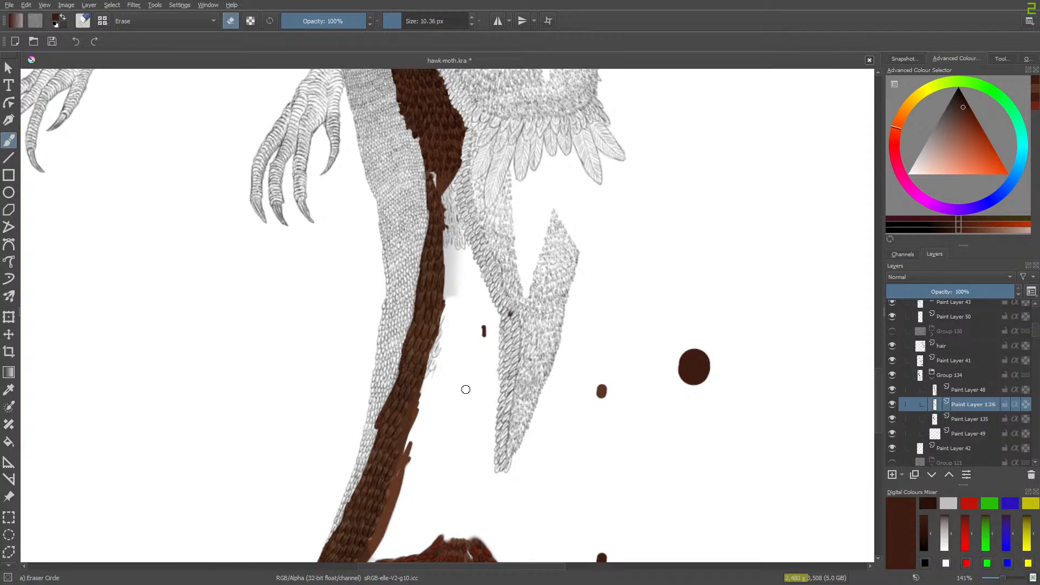
click(892, 404)
click(892, 420)
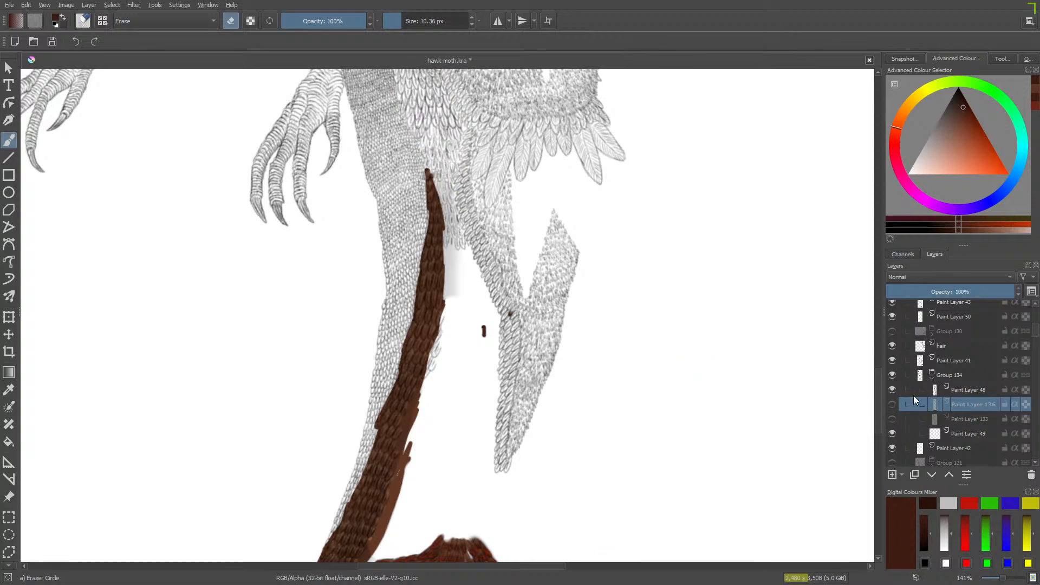
- Compare the feather line art with Paint Layer 48 hidden and shown
click(932, 385)
click(892, 390)
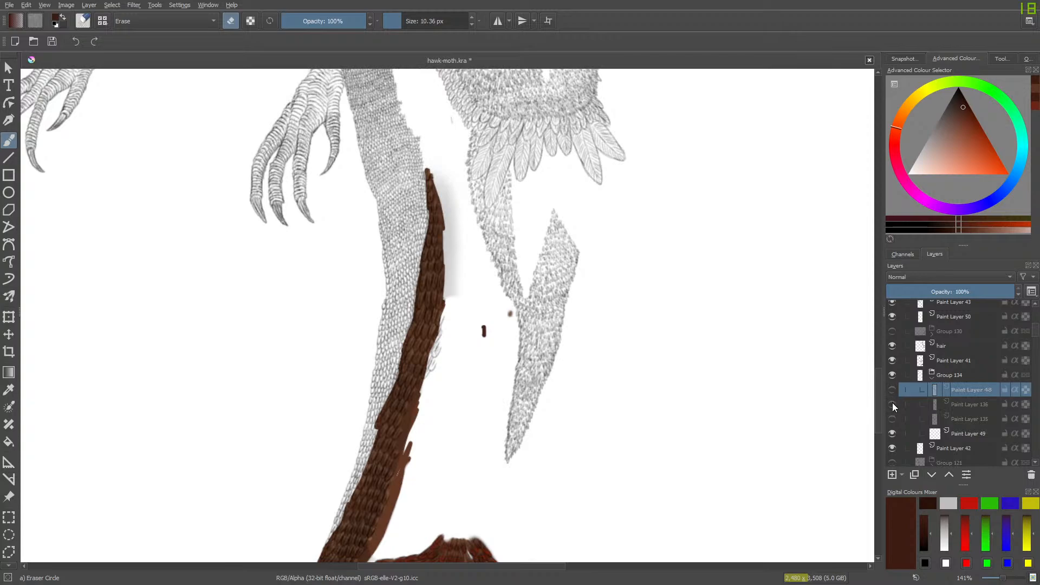
click(892, 391)
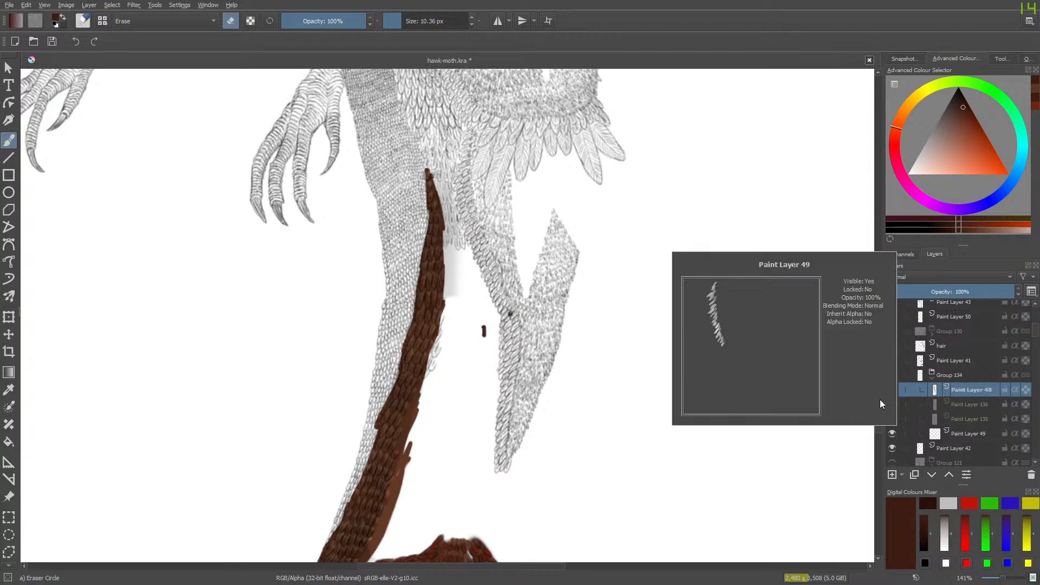
click(892, 391)
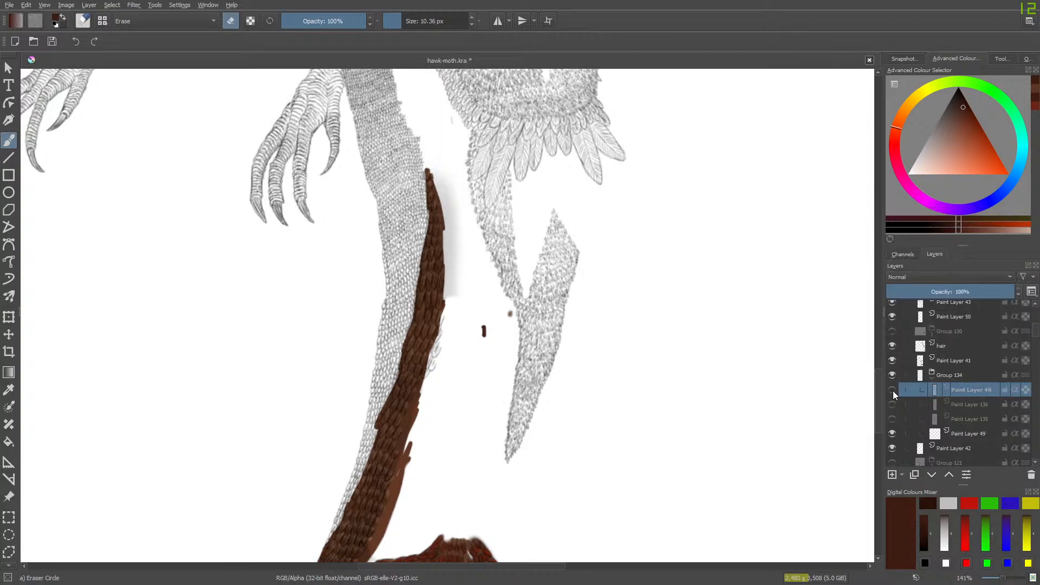
click(892, 390)
- Copy Paint Layer 48, paste the duplicate, and move it up the layer stack to just above Group 130
key(e)
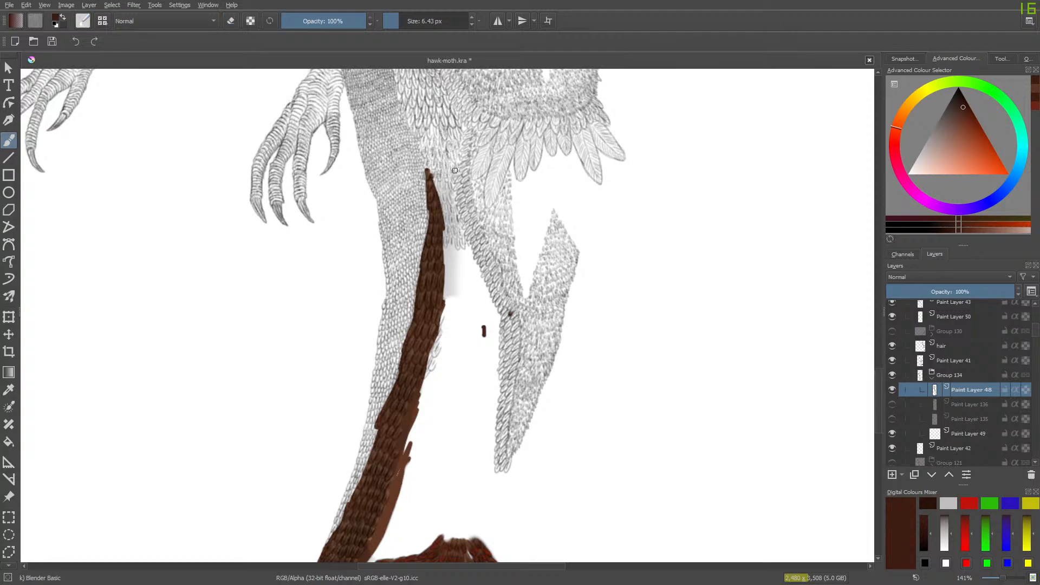
right_click(961, 390)
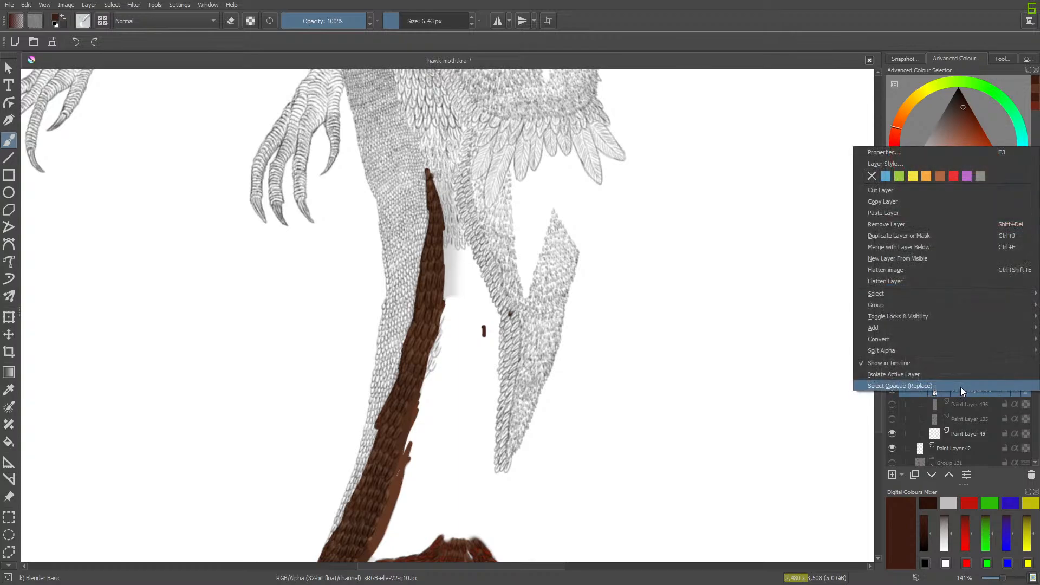
click(870, 201)
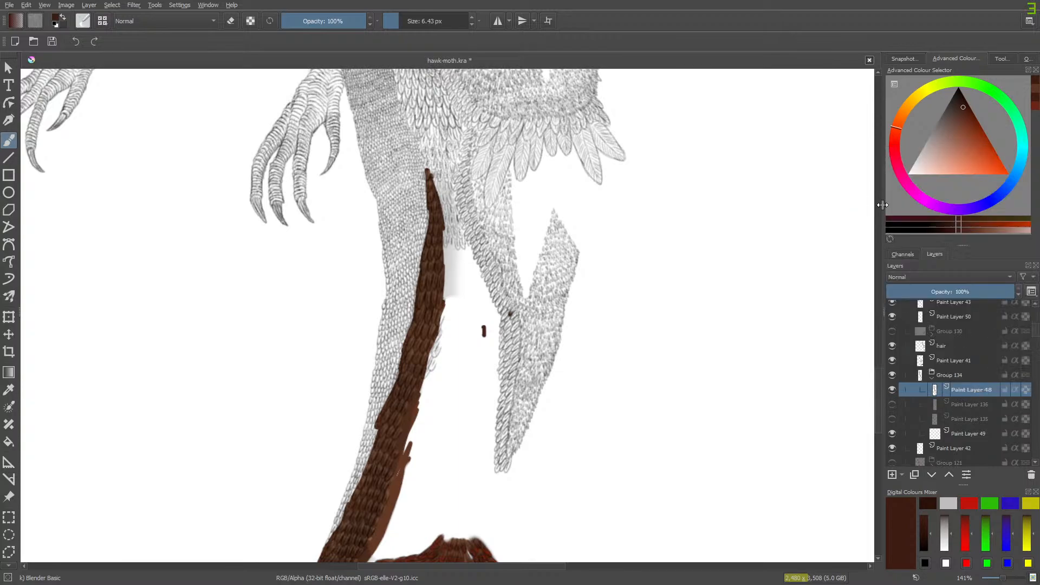
right_click(953, 389)
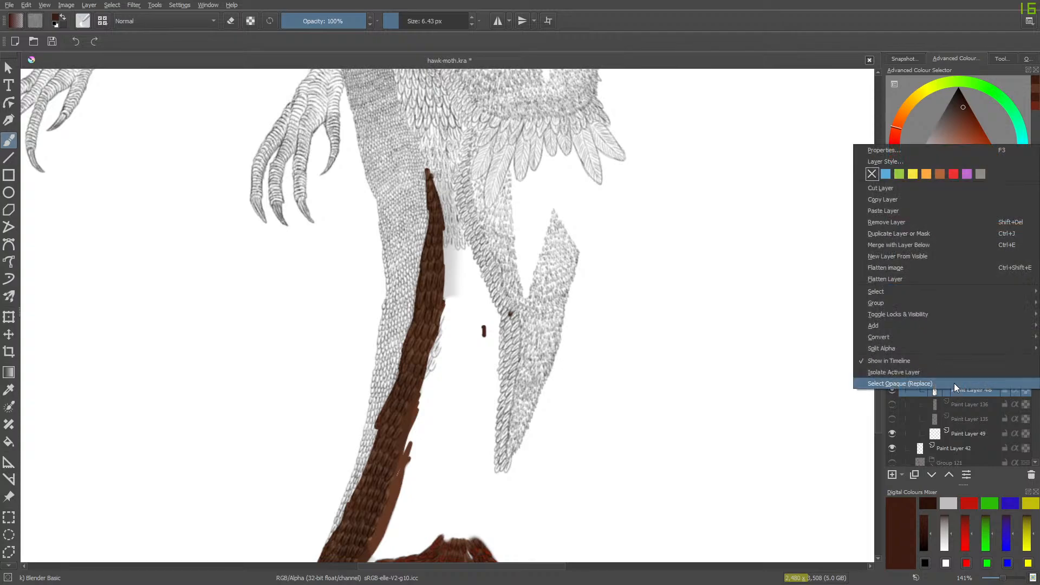
click(878, 210)
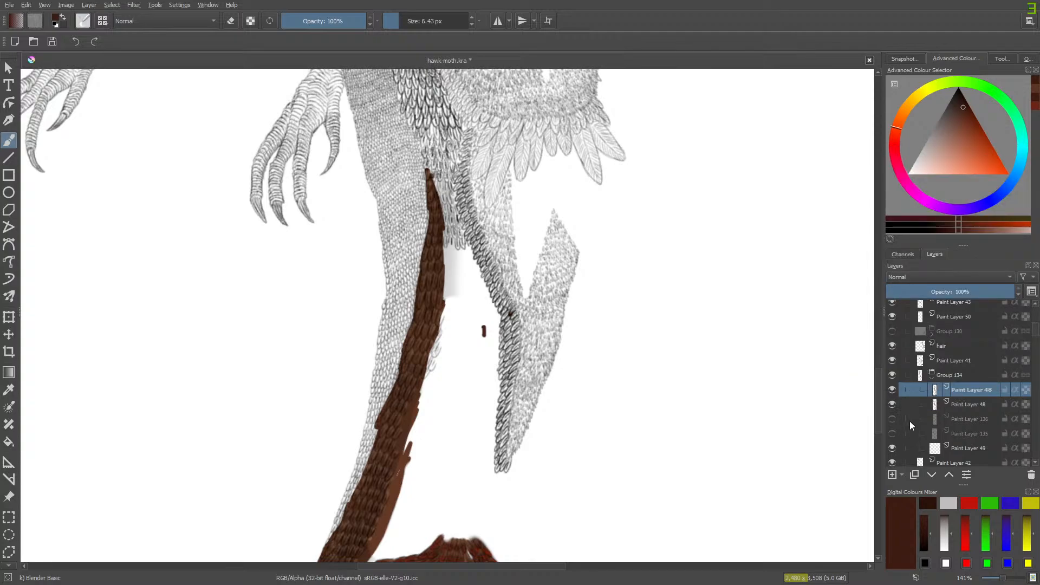
click(947, 475)
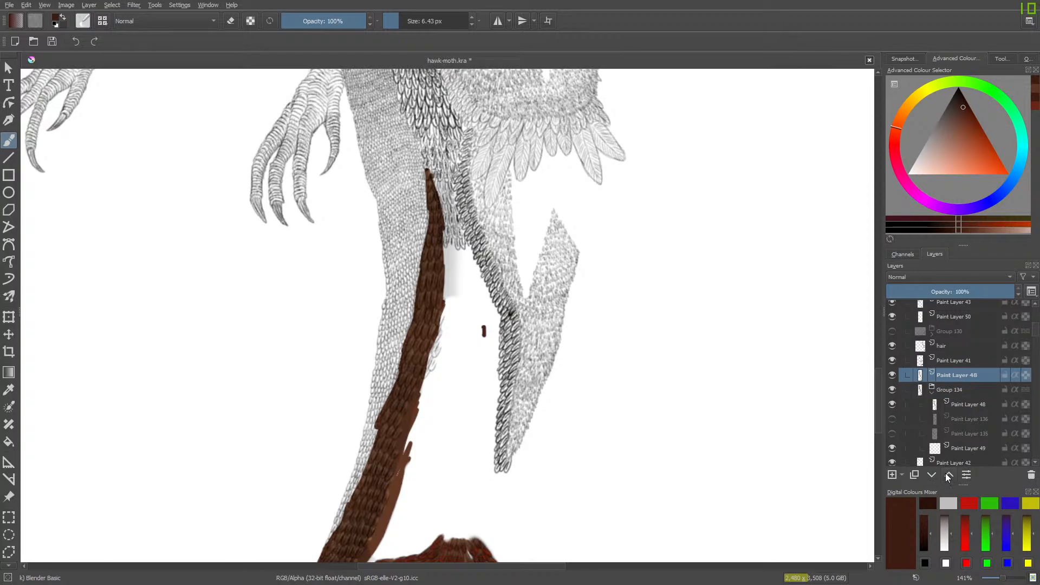
click(946, 475)
click(946, 475)
click(947, 475)
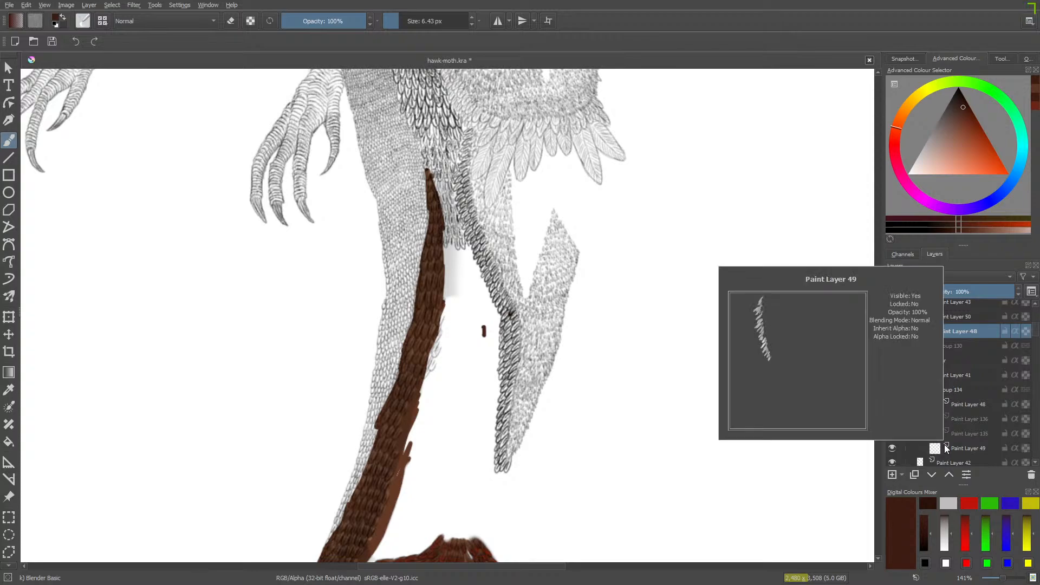
- Erase the upper body feathers from the duplicate Paint Layer 48 with a 94.28 px eraser, keeping the narrow outer band
key(e)
scroll(874, 368, up, 6)
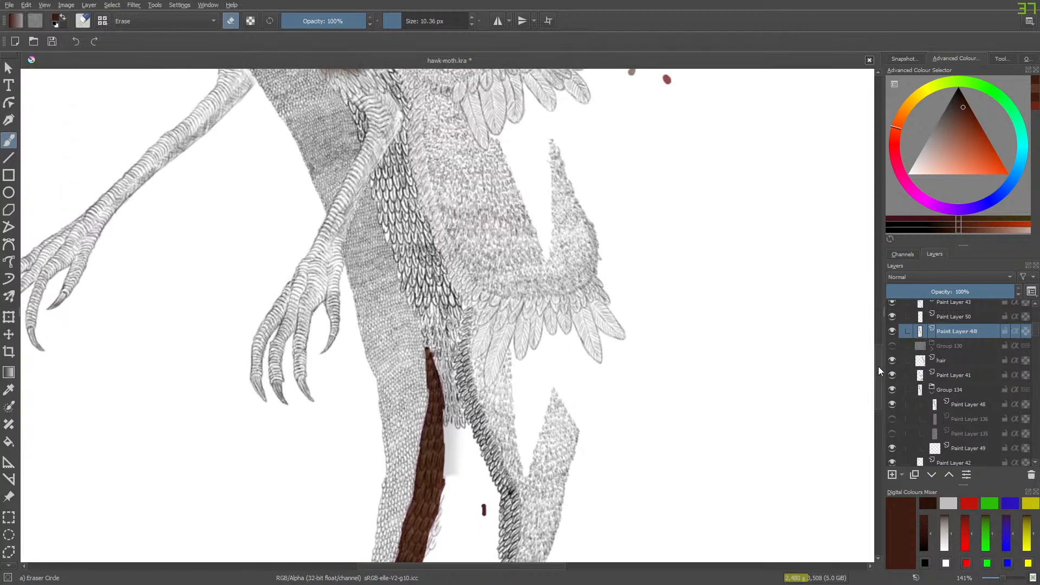
click(421, 16)
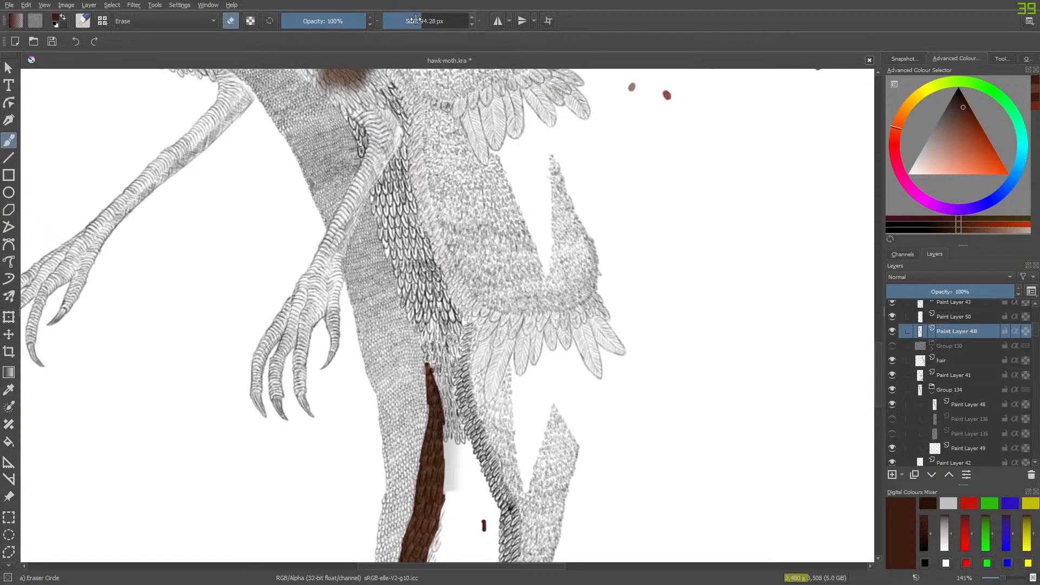
mouse_move(361, 133)
mouse_down()
mouse_move(348, 168)
mouse_move(401, 87)
mouse_move(364, 188)
mouse_move(411, 157)
mouse_move(352, 233)
mouse_move(425, 165)
mouse_move(380, 261)
mouse_move(396, 264)
mouse_move(429, 207)
mouse_move(409, 377)
mouse_move(392, 345)
mouse_up()
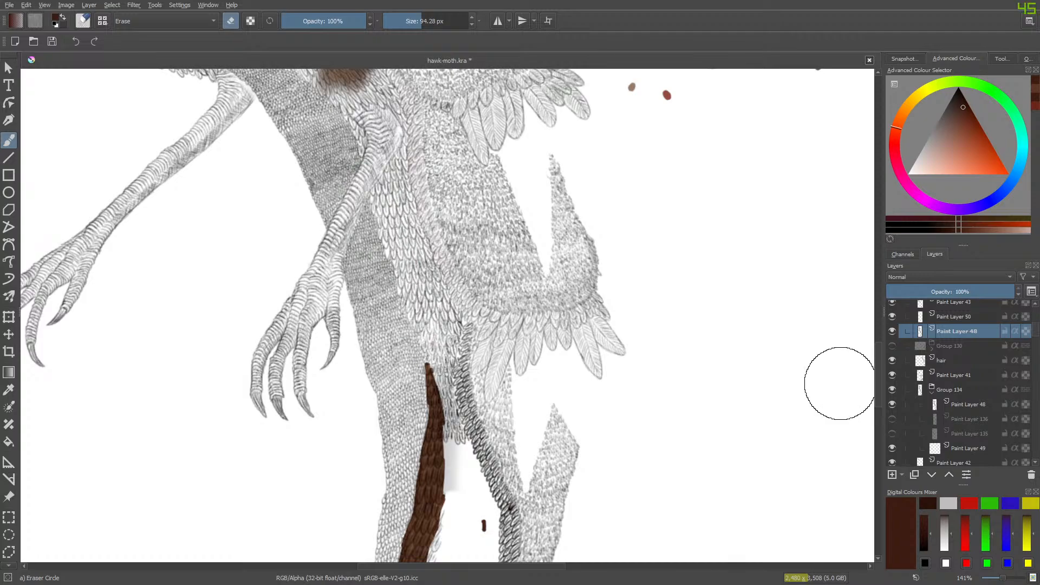
drag(877, 360, 879, 338)
drag(375, 219, 362, 178)
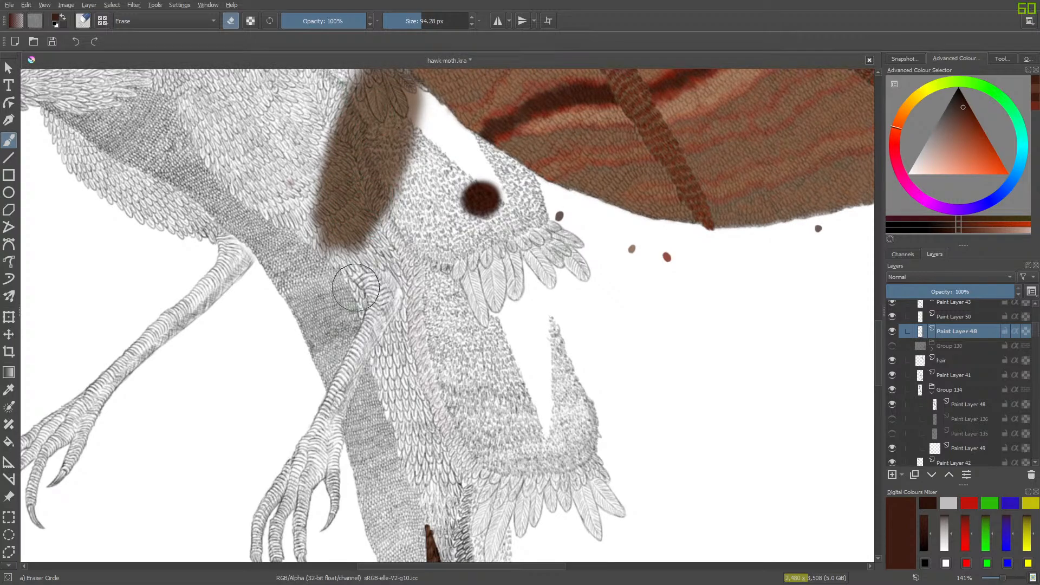
drag(415, 408, 407, 428)
drag(876, 360, 878, 404)
mouse_move(420, 109)
mouse_down()
mouse_move(435, 222)
mouse_move(413, 182)
mouse_move(416, 350)
mouse_up()
- Erase stray feather lines around the outer band's upper tip on the duplicate, using a 25.64 px and a 5.79 px eraser
drag(1002, 577, 1008, 579)
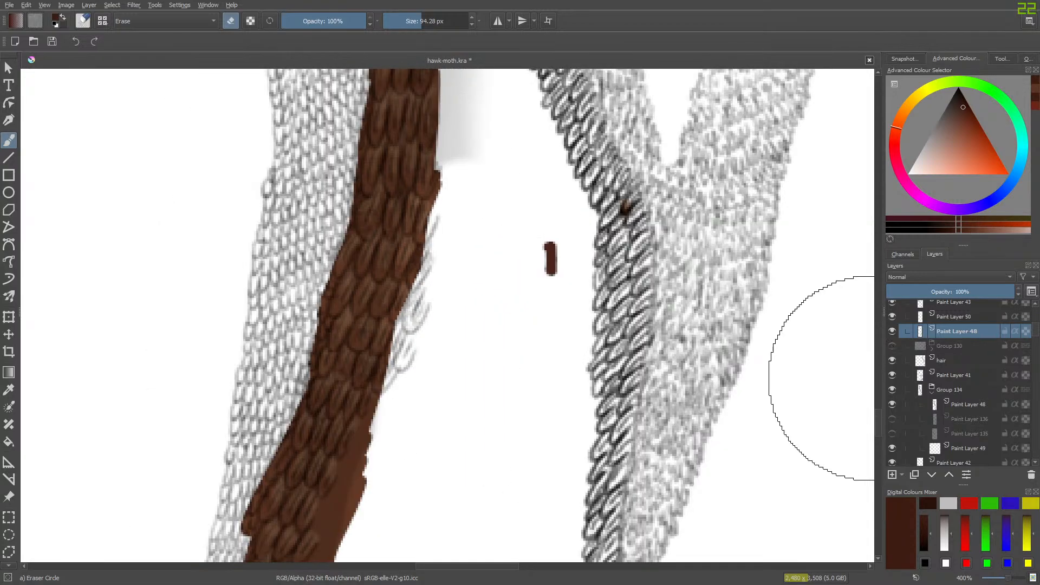
drag(878, 418, 880, 390)
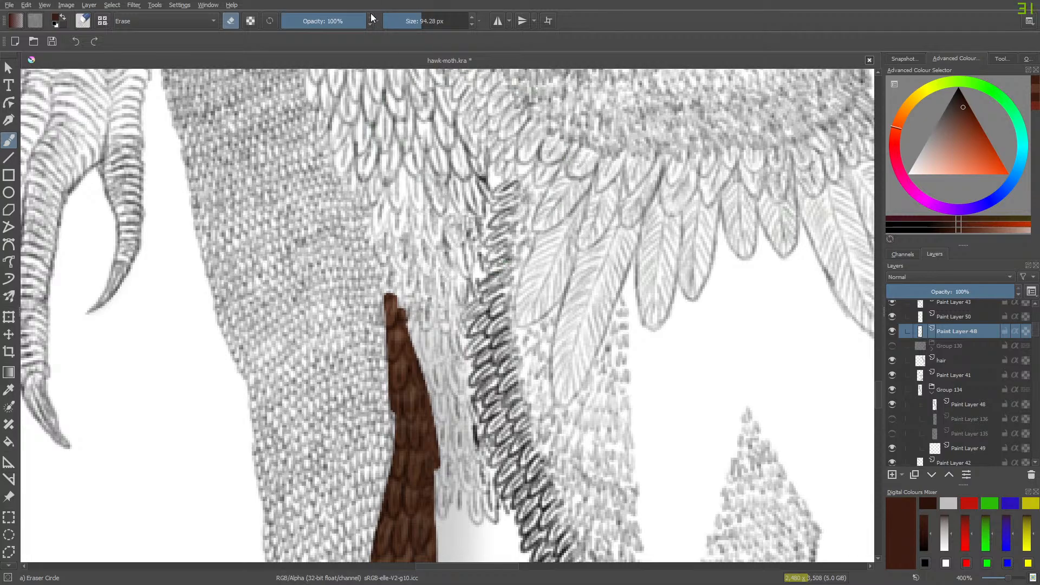
click(408, 18)
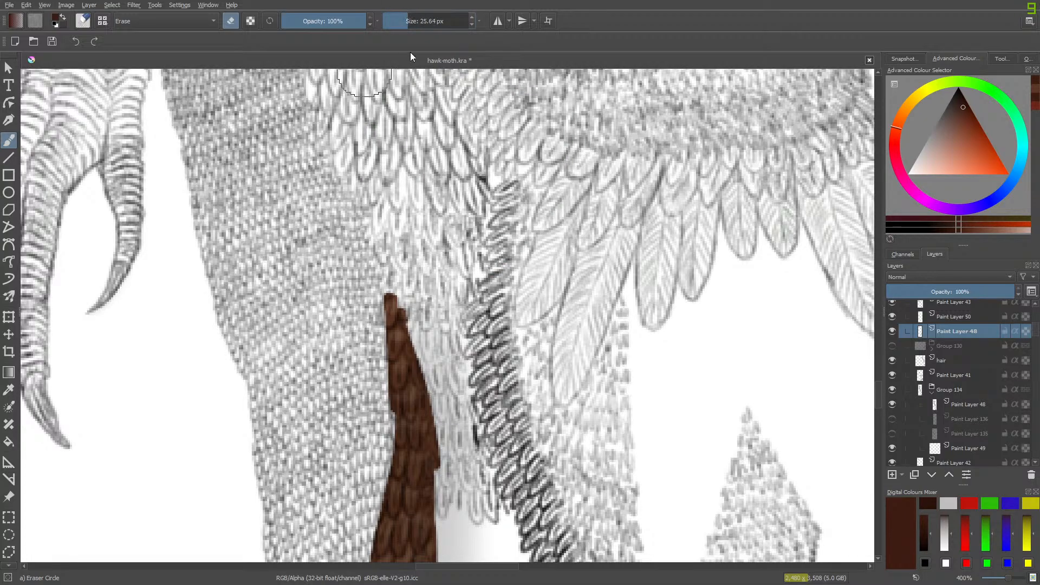
mouse_move(479, 169)
mouse_down()
mouse_move(489, 171)
mouse_move(475, 184)
mouse_move(490, 174)
mouse_move(465, 200)
mouse_move(476, 199)
mouse_up()
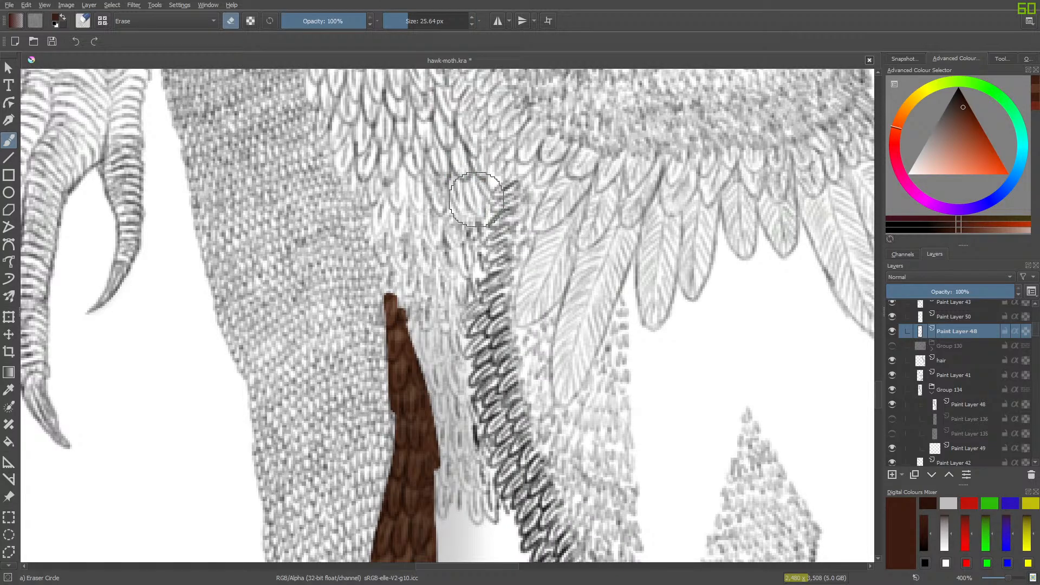
click(399, 23)
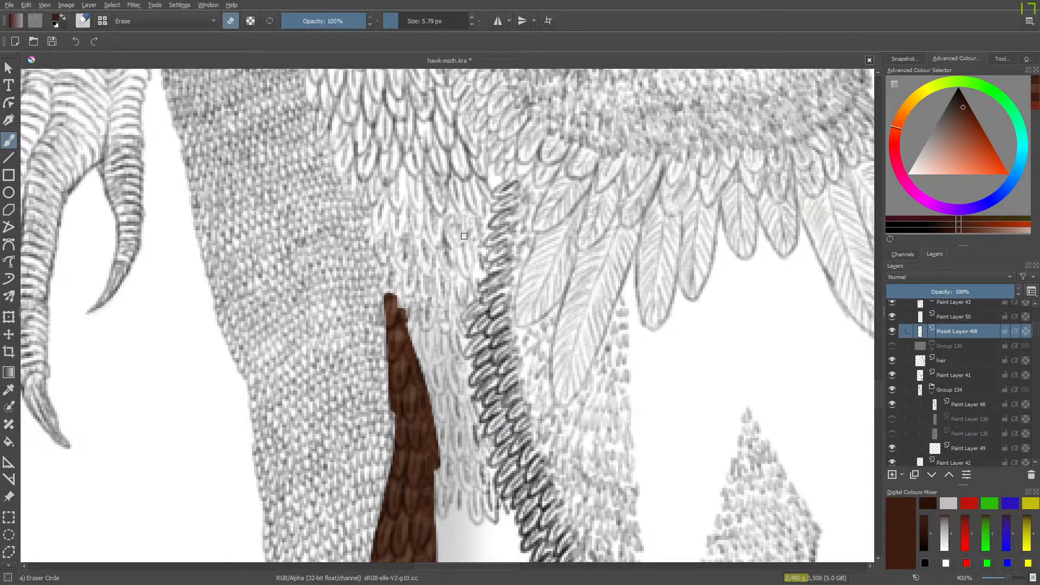
mouse_move(876, 392)
mouse_down()
mouse_move(879, 439)
mouse_move(877, 393)
mouse_up()
- Select the original Paint Layer 48 inside Group 134 and hide its duplicate above Group 130
click(961, 404)
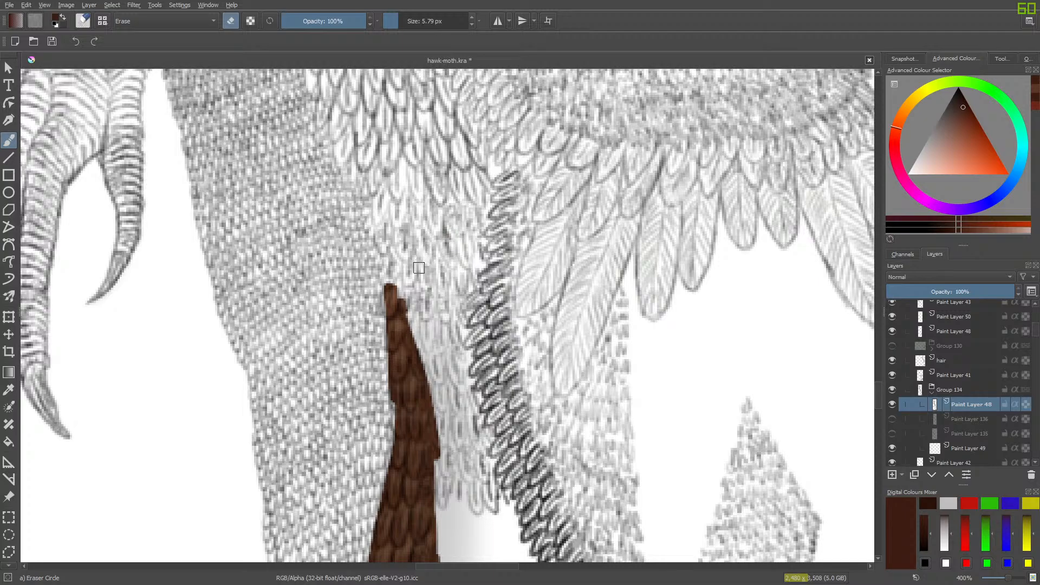
click(888, 346)
click(891, 331)
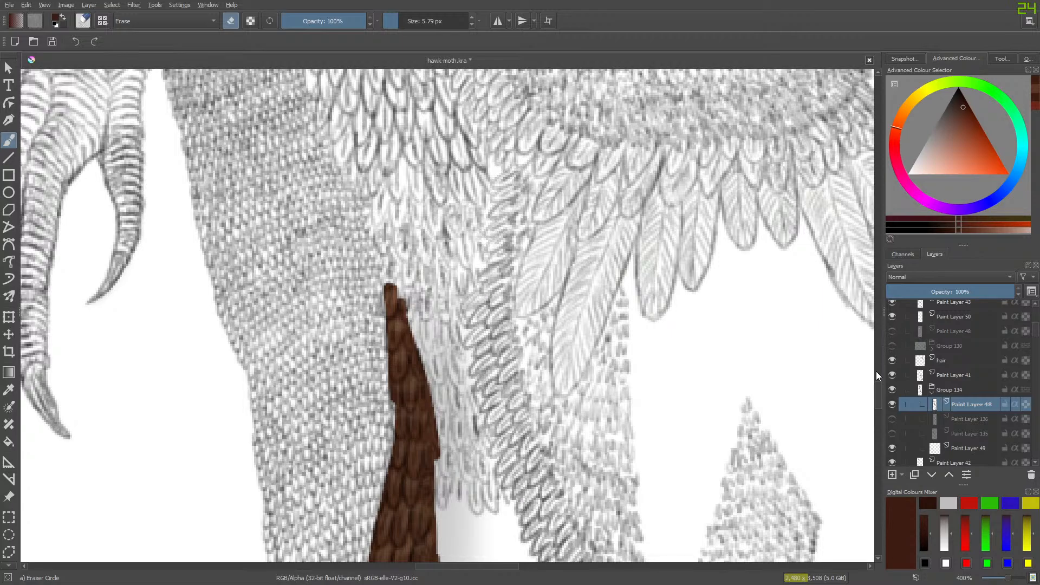
click(892, 331)
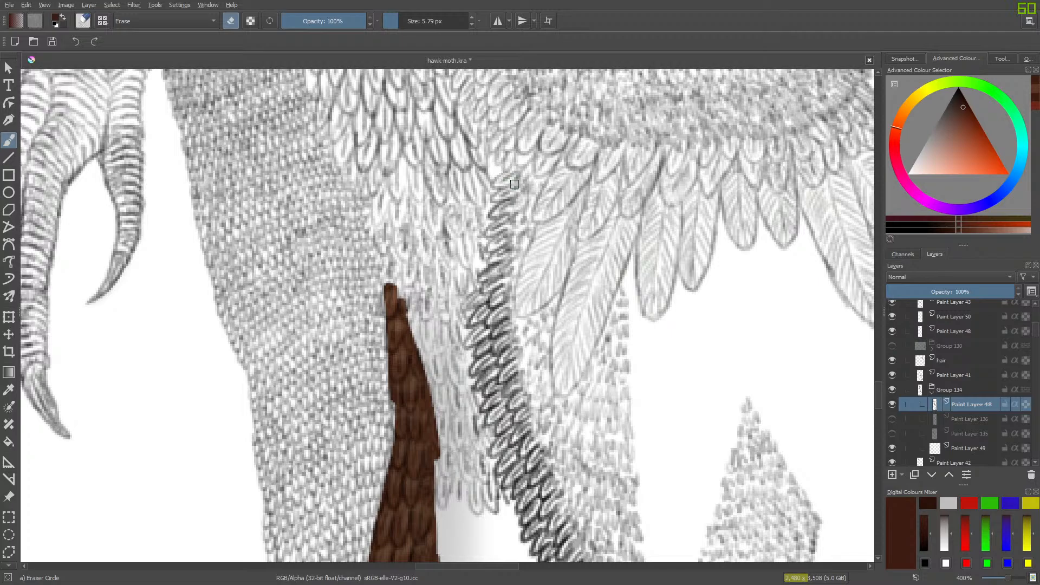
click(892, 331)
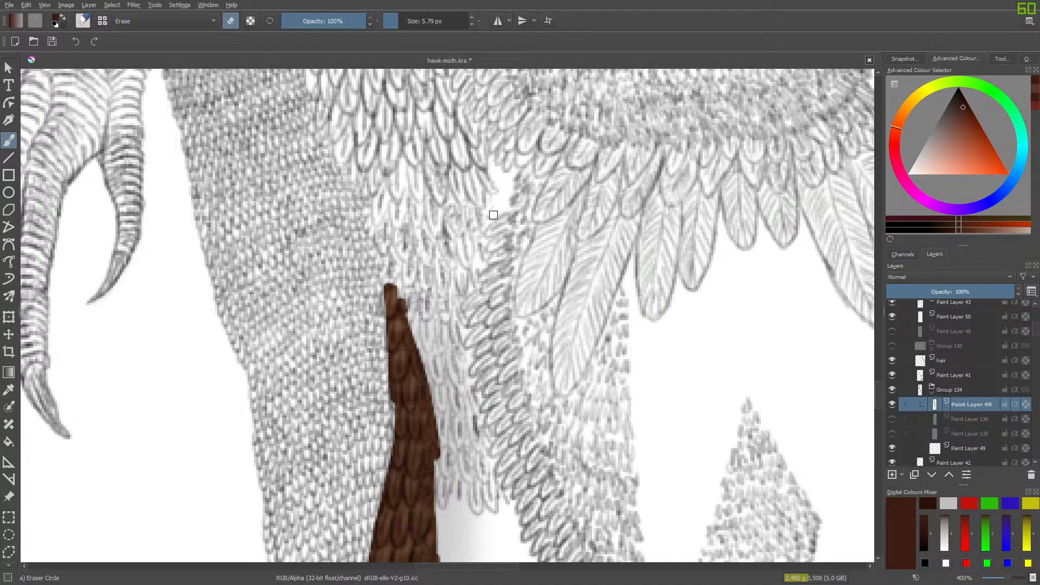
- Erase the outer band's line art from the original Paint Layer 48, working from its upper tip down the leg with a 5.79 px eraser
mouse_move(493, 215)
mouse_down()
mouse_move(492, 247)
mouse_move(524, 218)
mouse_move(488, 273)
mouse_move(490, 291)
mouse_move(511, 275)
mouse_move(468, 308)
mouse_move(506, 290)
mouse_move(473, 321)
mouse_move(482, 295)
mouse_move(467, 308)
mouse_move(497, 293)
mouse_move(484, 326)
mouse_move(543, 268)
mouse_move(491, 301)
mouse_move(503, 287)
mouse_move(490, 325)
mouse_move(483, 318)
mouse_move(486, 298)
mouse_move(490, 363)
mouse_move(510, 364)
mouse_move(501, 325)
mouse_move(575, 557)
mouse_up()
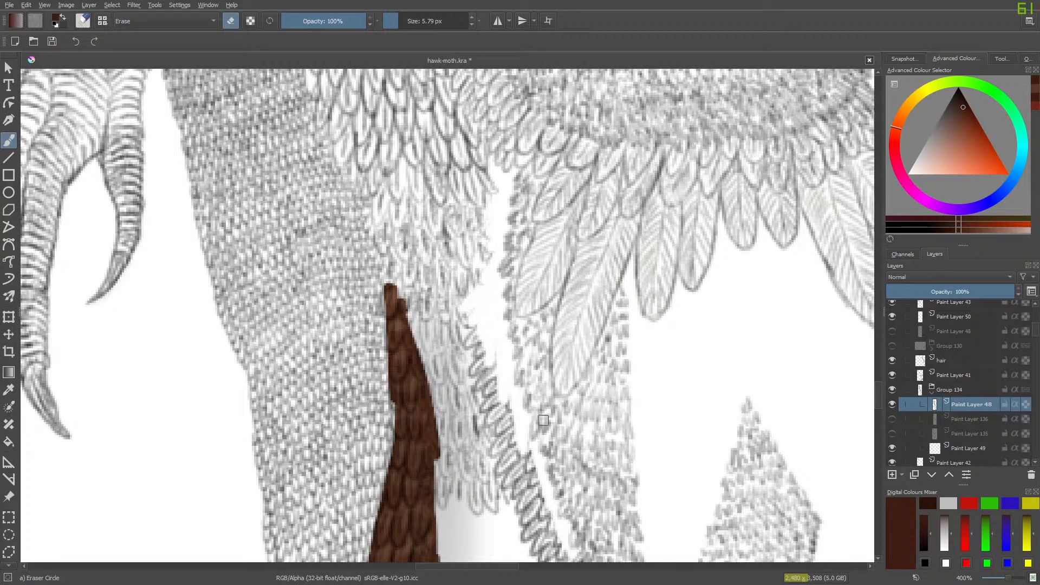
scroll(875, 392, down, 3)
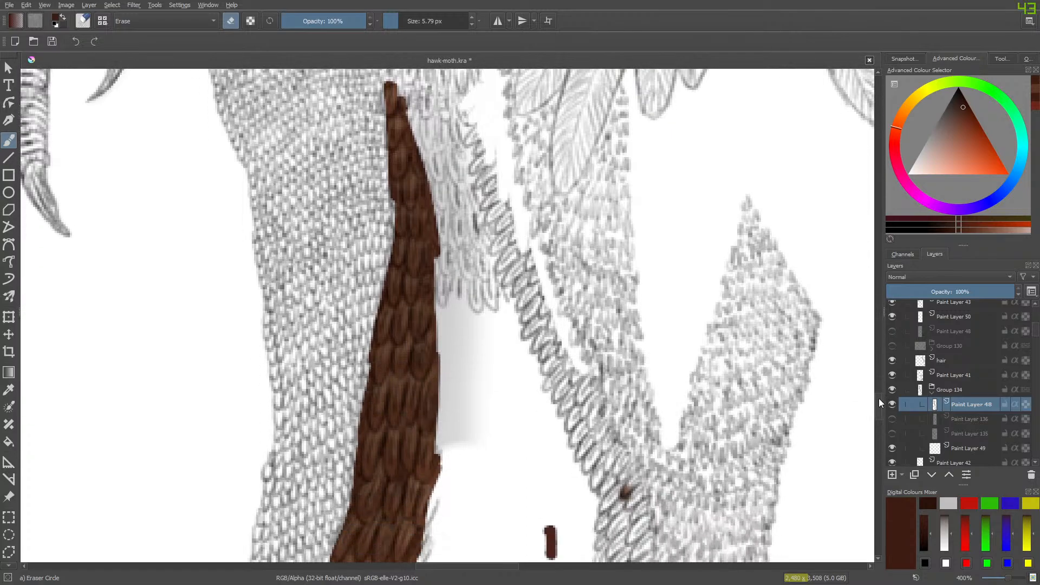
mouse_move(573, 367)
mouse_down()
mouse_move(602, 523)
mouse_move(626, 560)
mouse_move(647, 536)
mouse_move(658, 542)
mouse_up()
scroll(879, 410, down, 4)
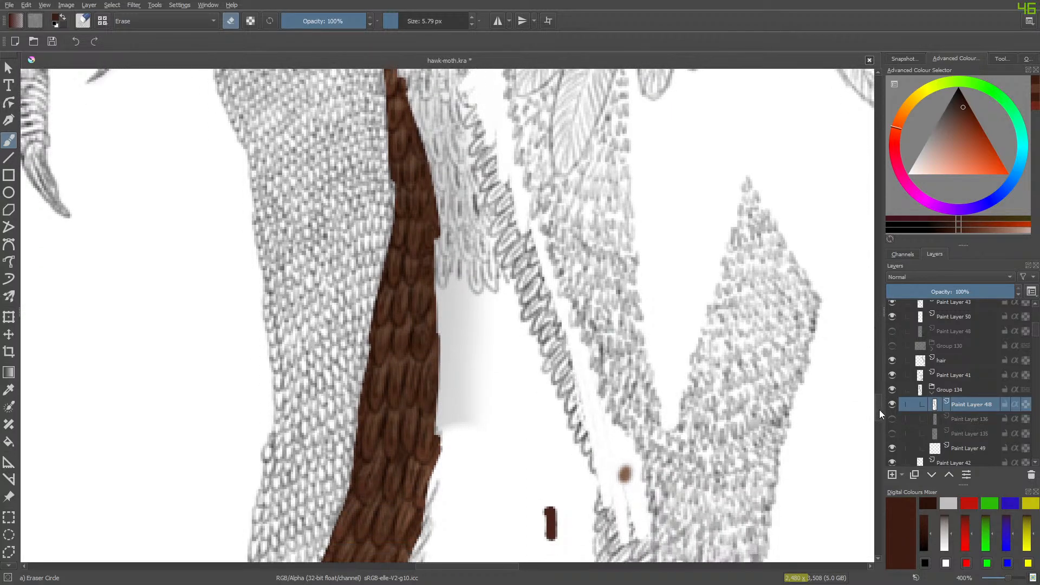
mouse_move(608, 379)
mouse_down()
mouse_move(613, 278)
mouse_move(593, 287)
mouse_move(614, 277)
mouse_move(601, 389)
mouse_move(623, 451)
mouse_move(643, 281)
mouse_move(595, 399)
mouse_up()
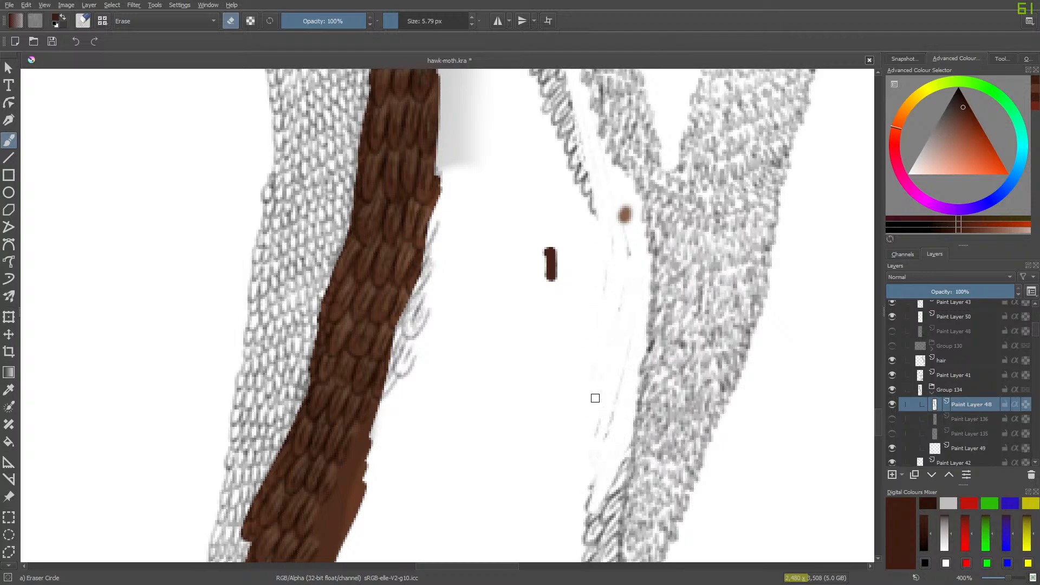
- Erase the outer band's lower end and middle stretch from the original Paint Layer 48 with a 48.79 px eraser
click(416, 22)
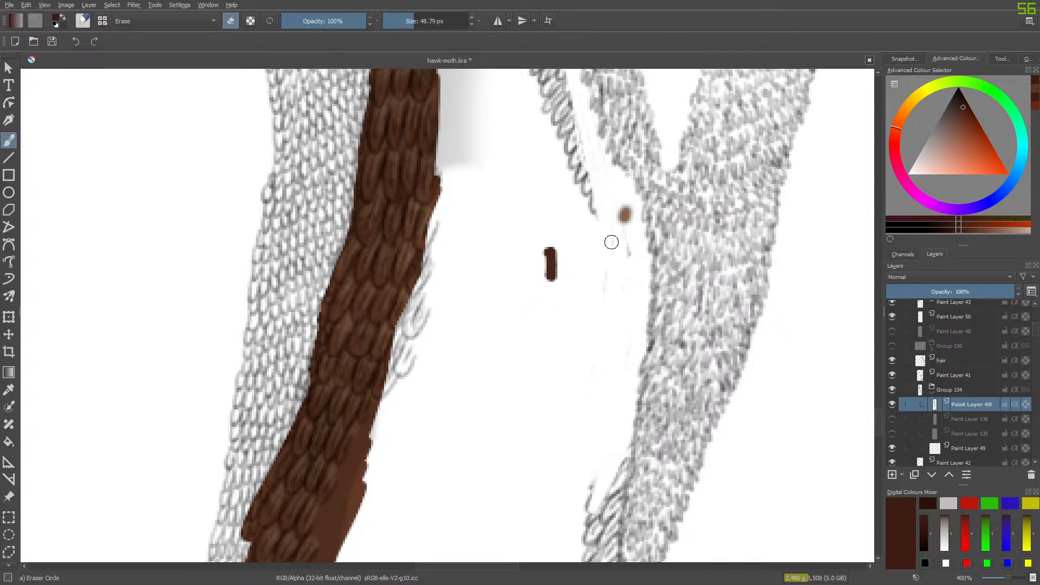
drag(604, 512, 631, 439)
scroll(877, 418, down, 5)
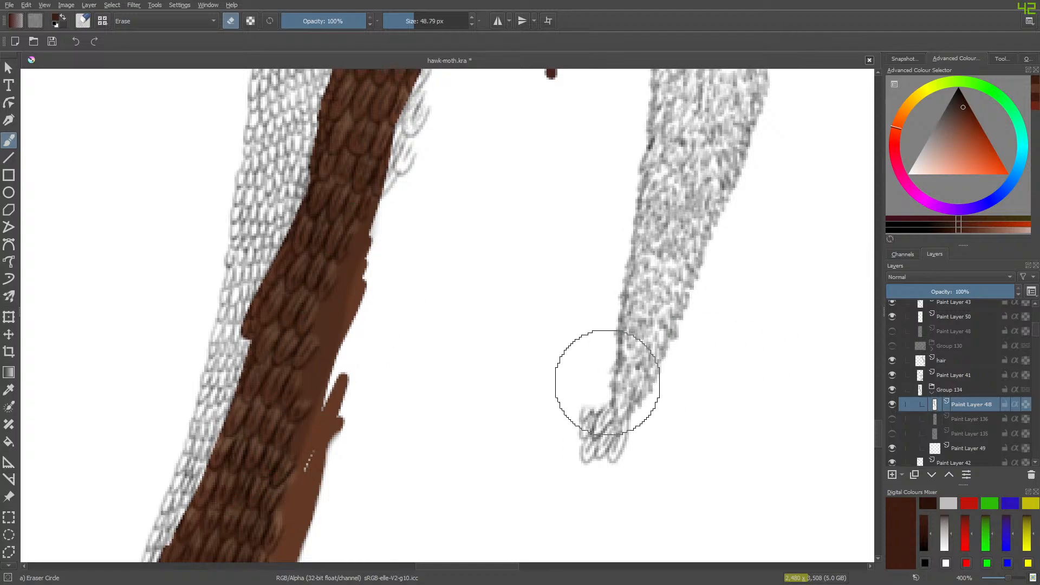
drag(609, 413, 609, 445)
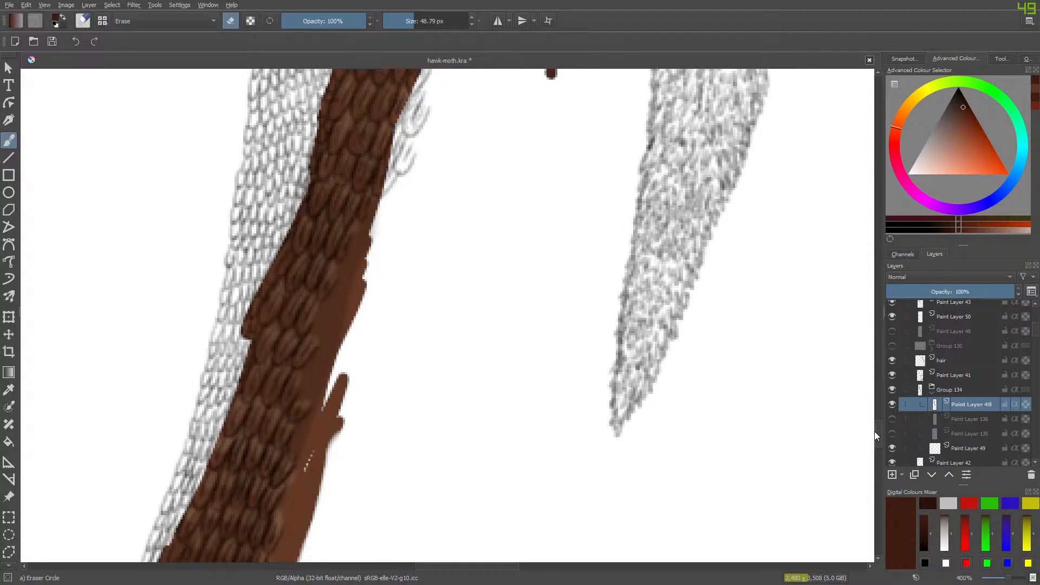
scroll(877, 418, up, 10)
mouse_move(879, 405)
mouse_down()
mouse_move(879, 393)
mouse_move(879, 404)
mouse_up()
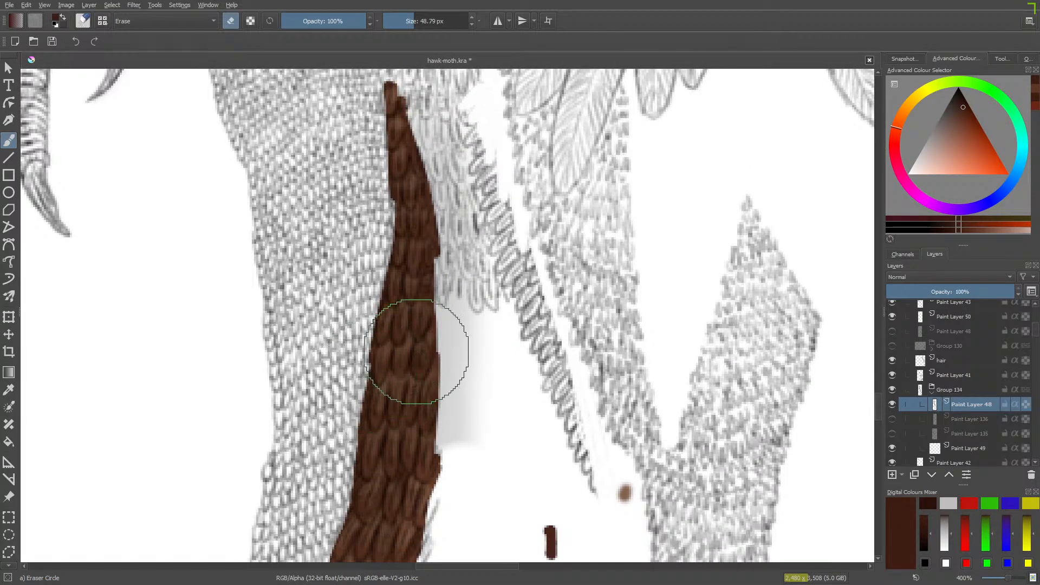
mouse_move(589, 503)
mouse_down()
mouse_move(575, 367)
mouse_move(563, 377)
mouse_move(570, 296)
mouse_move(544, 290)
mouse_move(535, 330)
mouse_up()
mouse_move(558, 242)
mouse_down()
mouse_move(515, 289)
mouse_move(520, 260)
mouse_move(505, 283)
mouse_move(506, 274)
mouse_move(522, 243)
mouse_move(507, 257)
mouse_move(523, 232)
mouse_up()
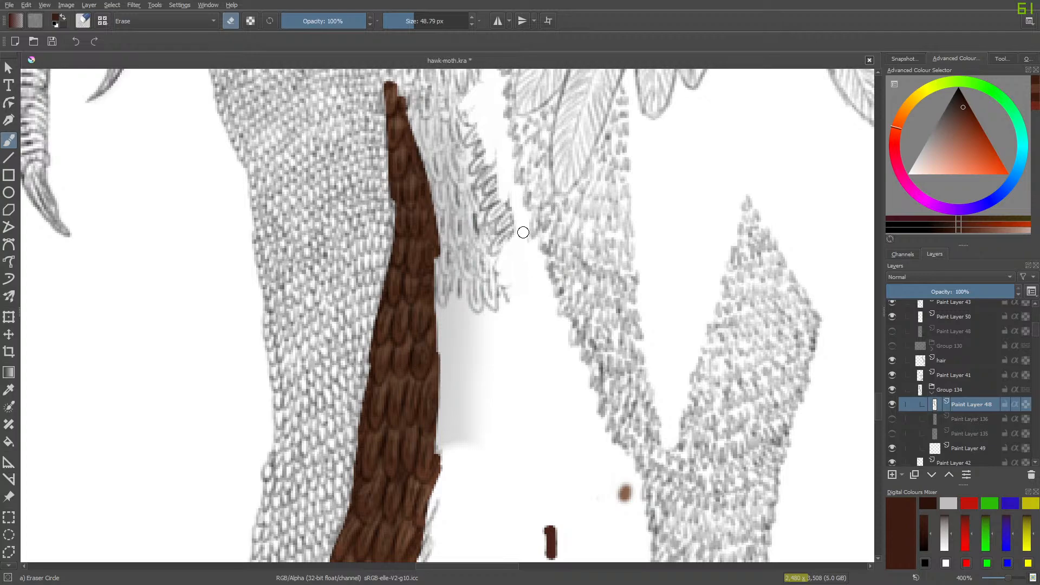
- Erase the band remnants beside the inner feathers with a 14.46 px eraser, checking against the duplicate Paint Layer 48 shown and hidden
click(405, 23)
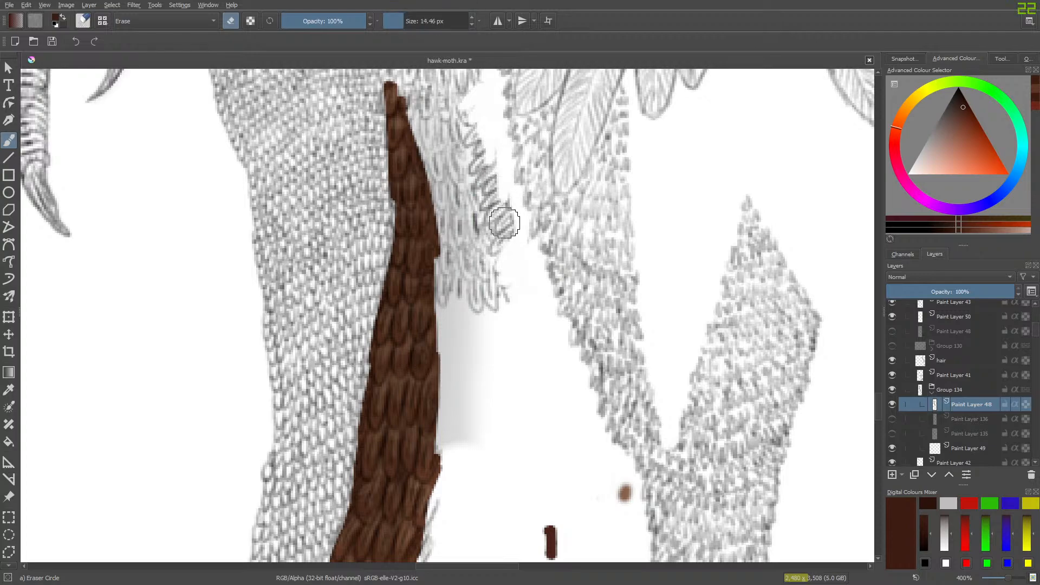
mouse_move(499, 248)
mouse_down()
mouse_move(508, 206)
mouse_move(489, 221)
mouse_move(507, 193)
mouse_move(487, 203)
mouse_move(494, 160)
mouse_move(475, 166)
mouse_move(490, 150)
mouse_move(502, 225)
mouse_move(509, 186)
mouse_move(509, 270)
mouse_up()
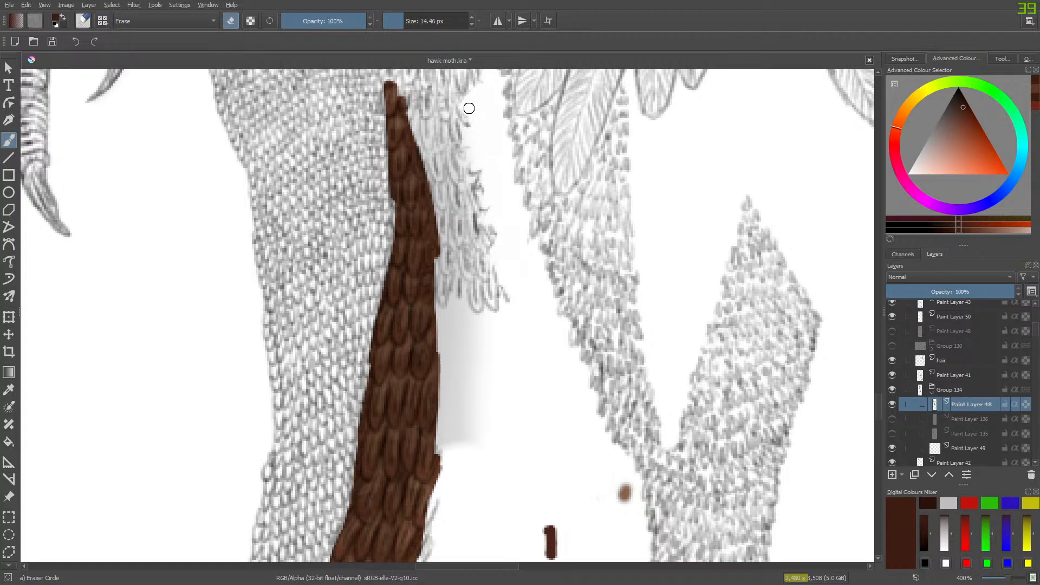
scroll(875, 382, up, 5)
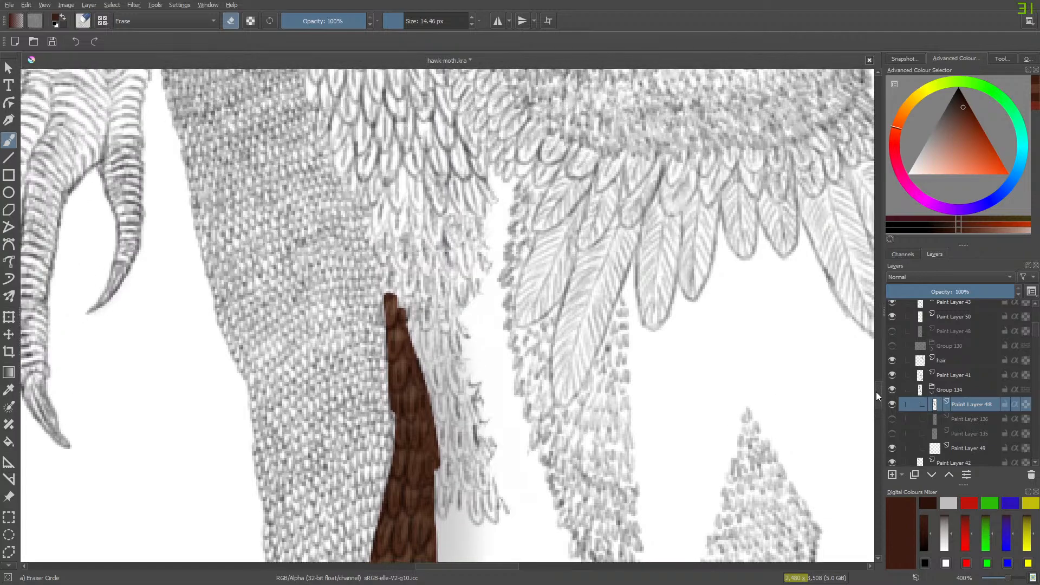
scroll(876, 391, down, 1)
drag(446, 565, 457, 564)
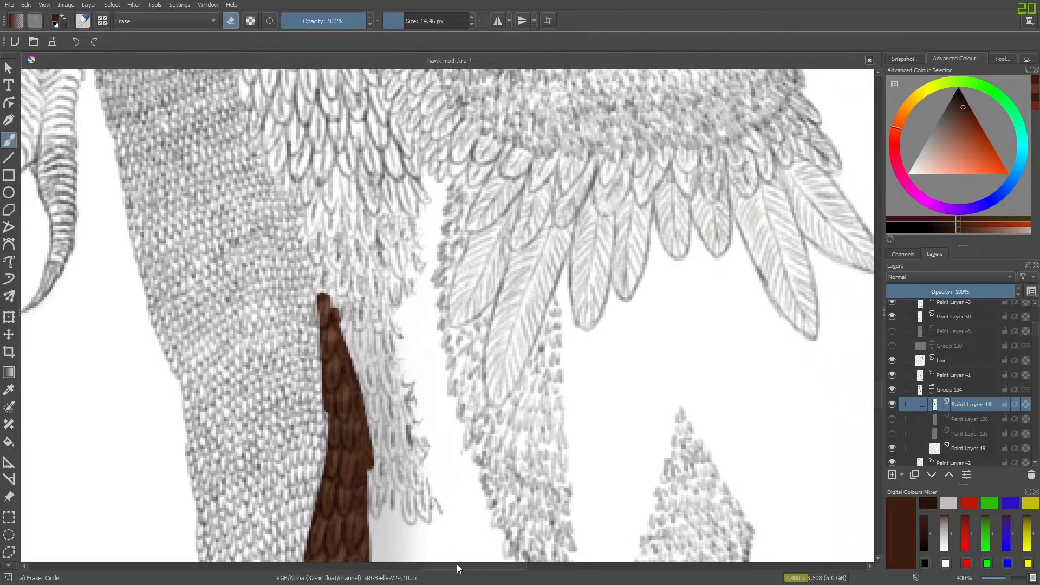
click(894, 329)
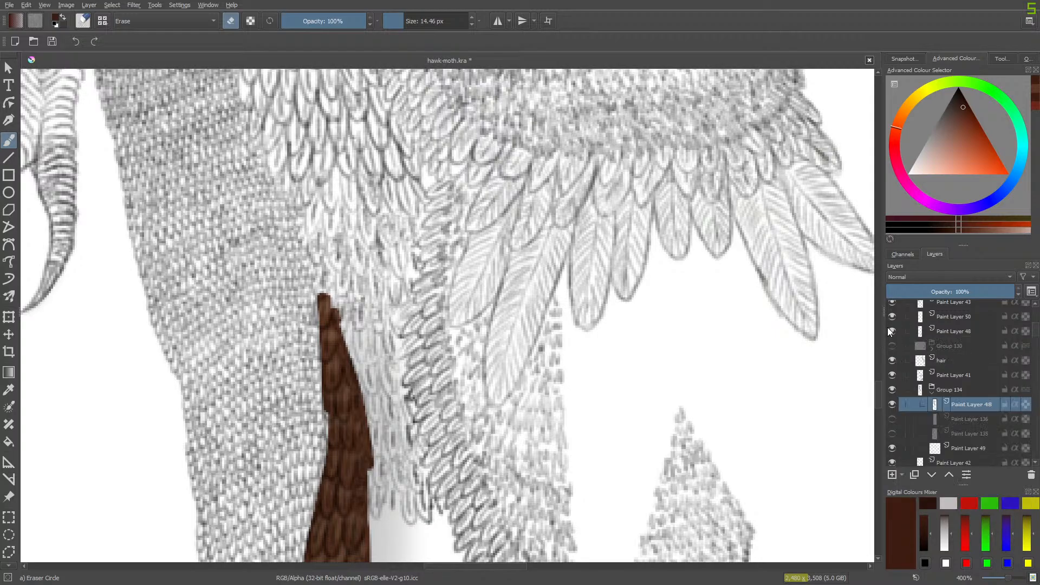
click(890, 326)
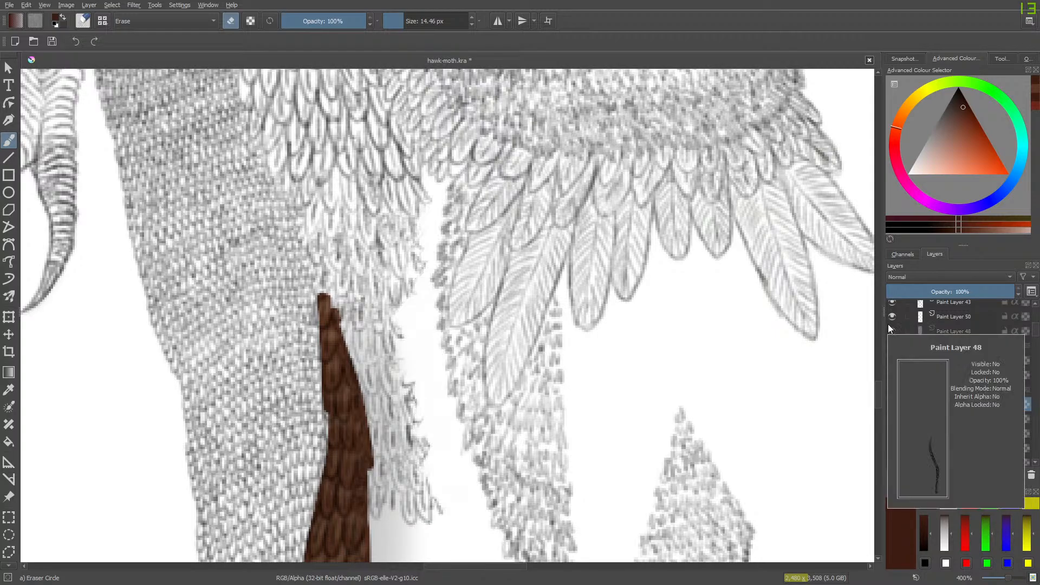
mouse_move(415, 381)
mouse_down()
mouse_move(417, 429)
mouse_move(412, 421)
mouse_move(435, 432)
mouse_move(437, 447)
mouse_up()
drag(400, 342, 428, 233)
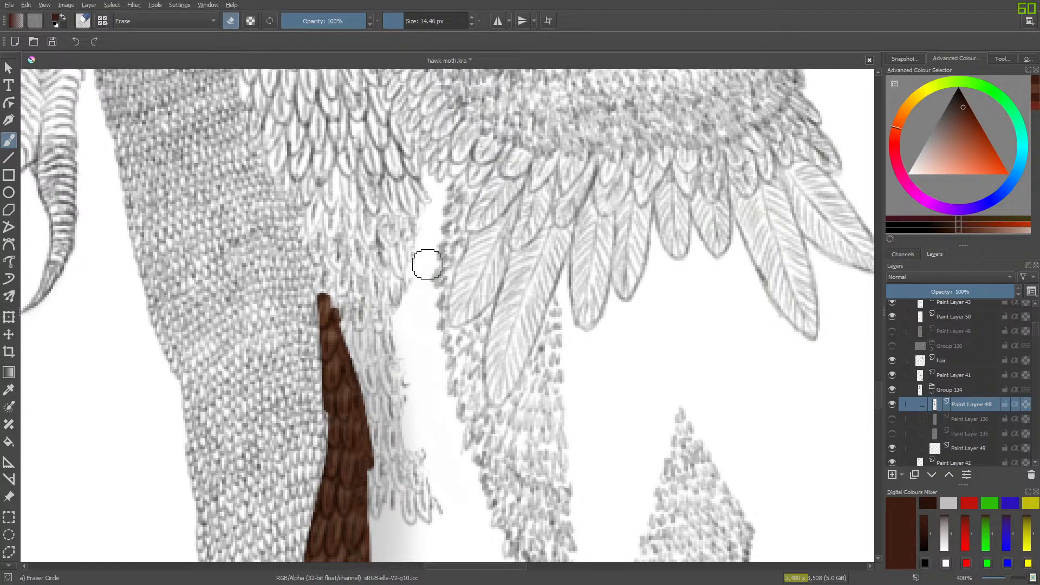
- Redraw the missing feather outlines on Paint Layer 48 beside the inner feathers in black with the 4.63 px Pencil-2 brush, and save the drawing
key(e)
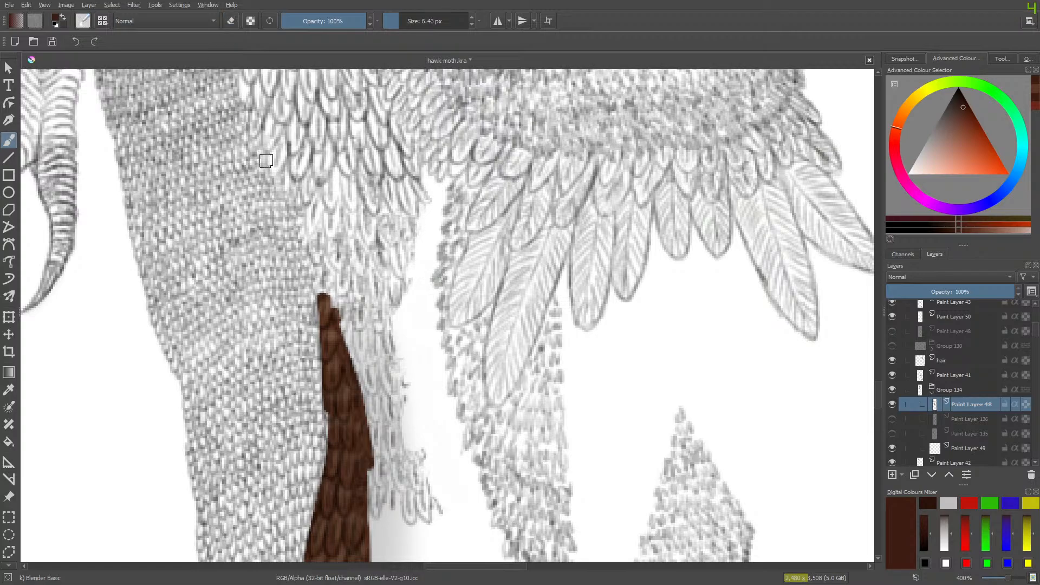
right_click(267, 184)
click(309, 232)
right_click(268, 189)
click(285, 216)
click(377, 167)
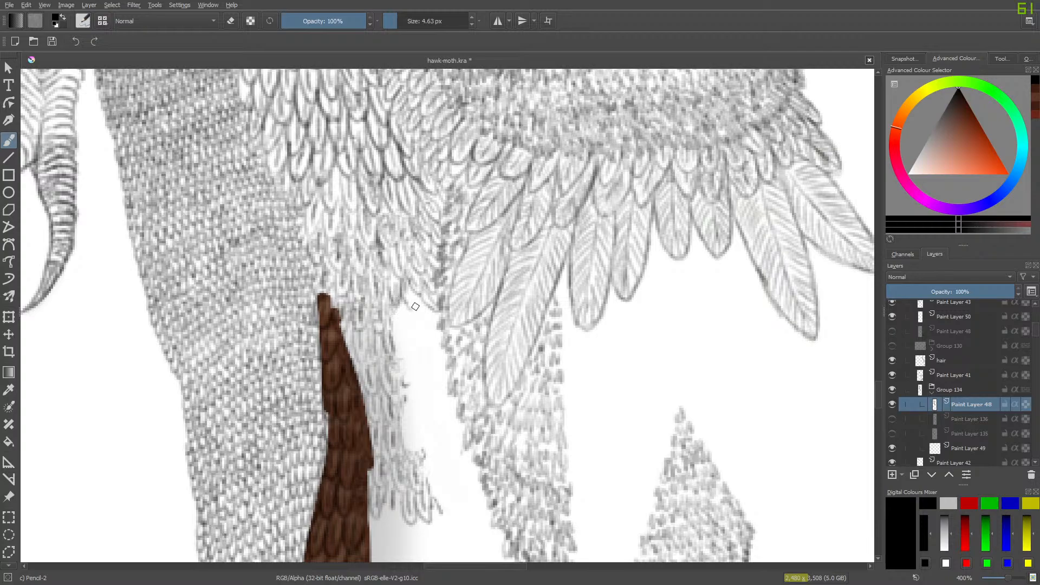
mouse_move(415, 310)
mouse_down()
mouse_move(432, 312)
mouse_move(427, 320)
mouse_up()
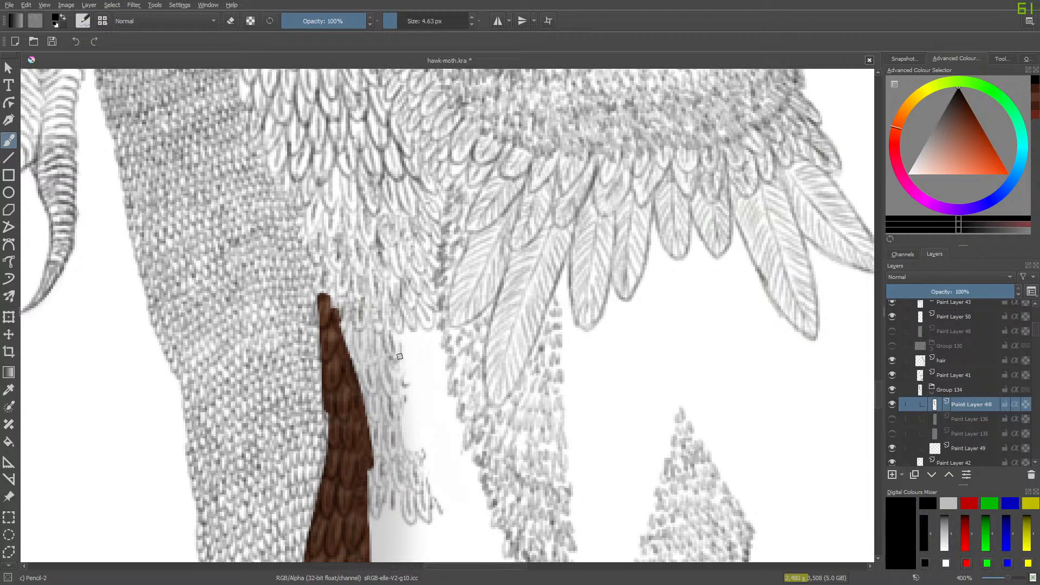
mouse_move(416, 362)
mouse_down()
mouse_move(405, 326)
mouse_move(413, 362)
mouse_move(418, 325)
mouse_move(421, 347)
mouse_move(443, 338)
mouse_move(440, 352)
mouse_up()
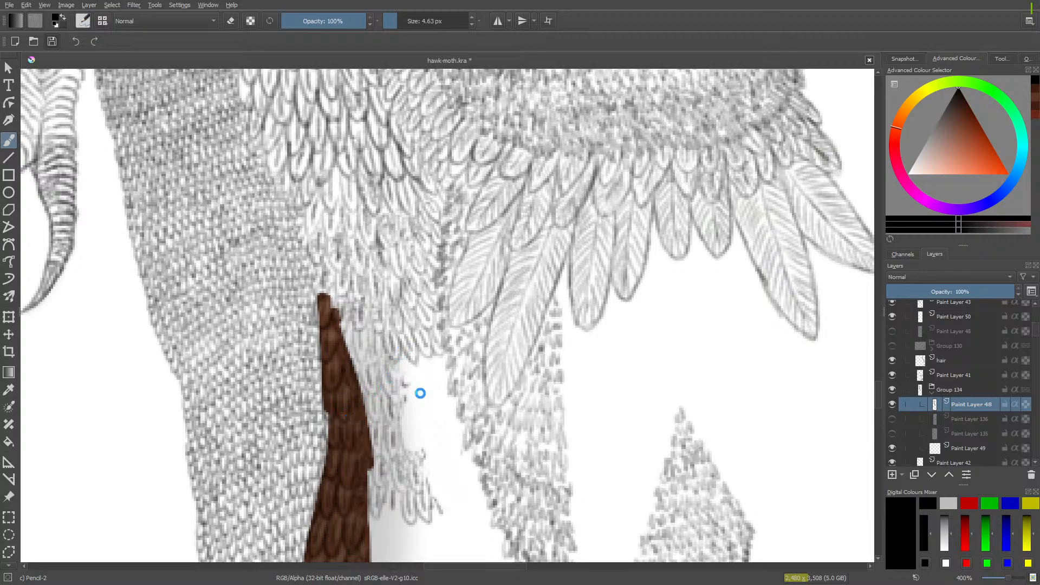
click(51, 41)
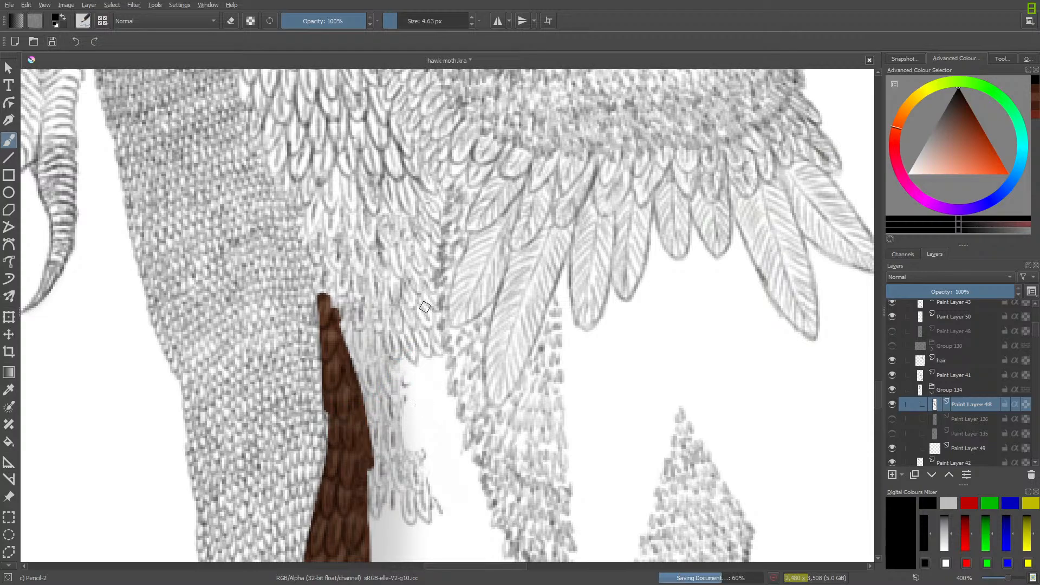
- Clean up stray lines with a 5.79 px eraser and continue the Pencil-2 feather rows down to the lower feather fringe
drag(403, 375, 399, 362)
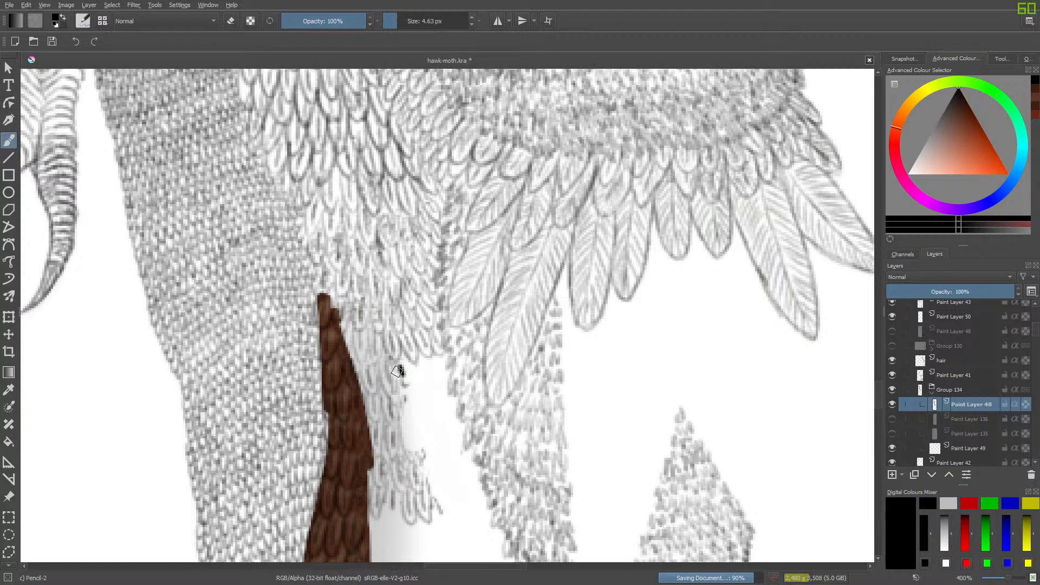
key(e)
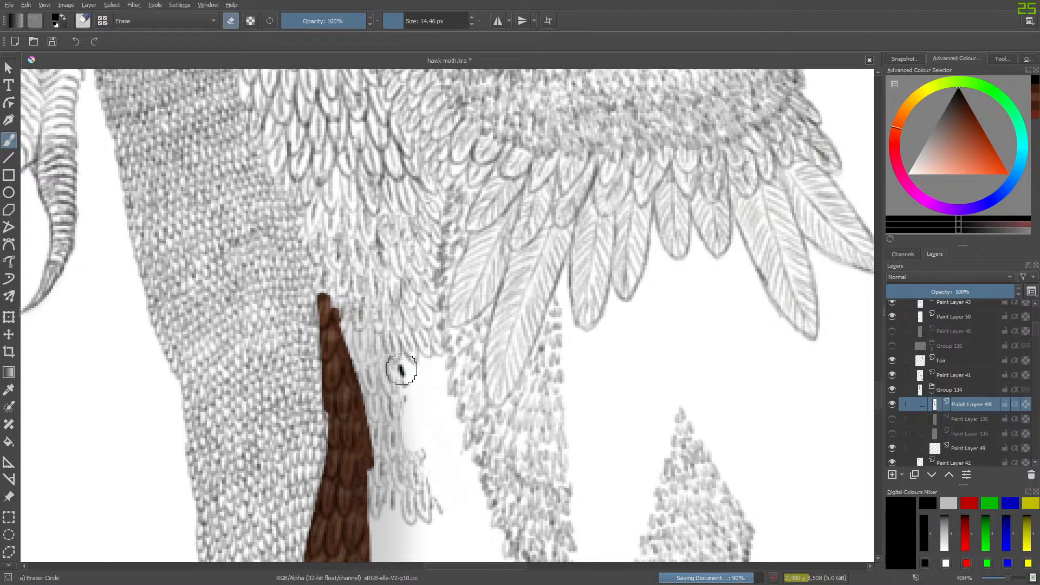
click(398, 21)
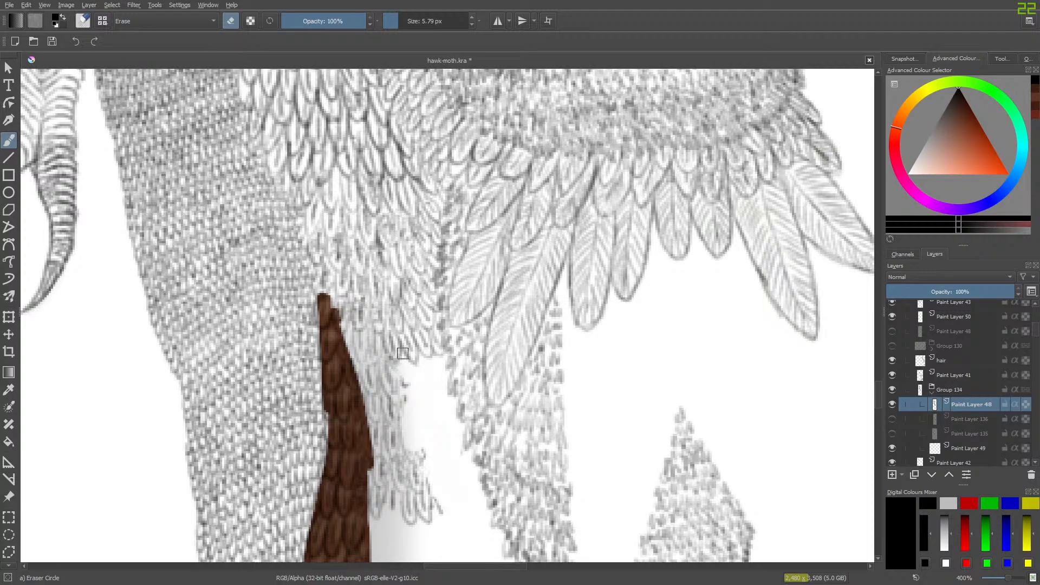
key(e)
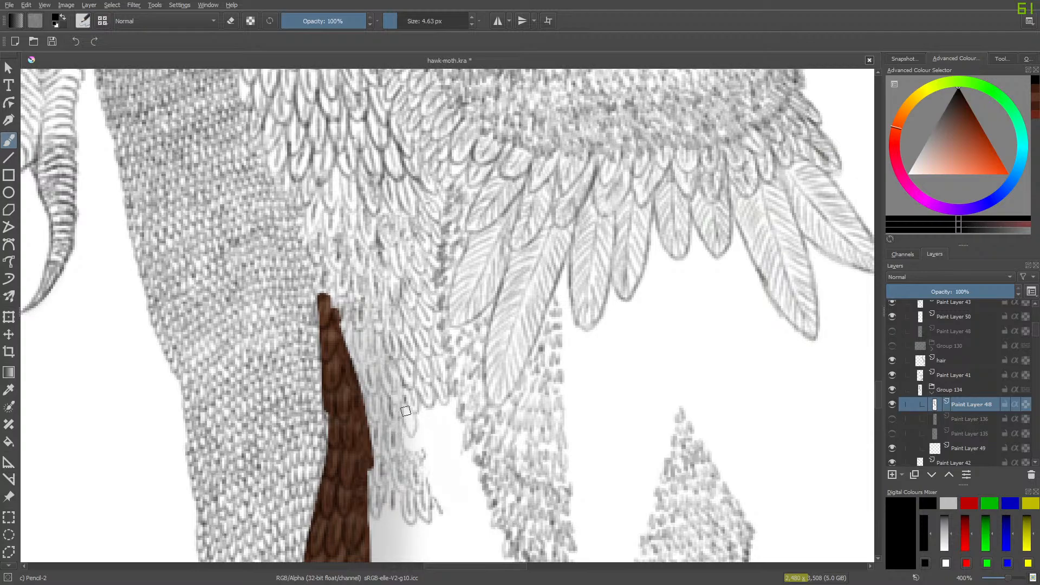
mouse_move(417, 419)
mouse_down()
mouse_move(427, 425)
mouse_move(434, 406)
mouse_move(453, 420)
mouse_move(448, 400)
mouse_move(454, 416)
mouse_up()
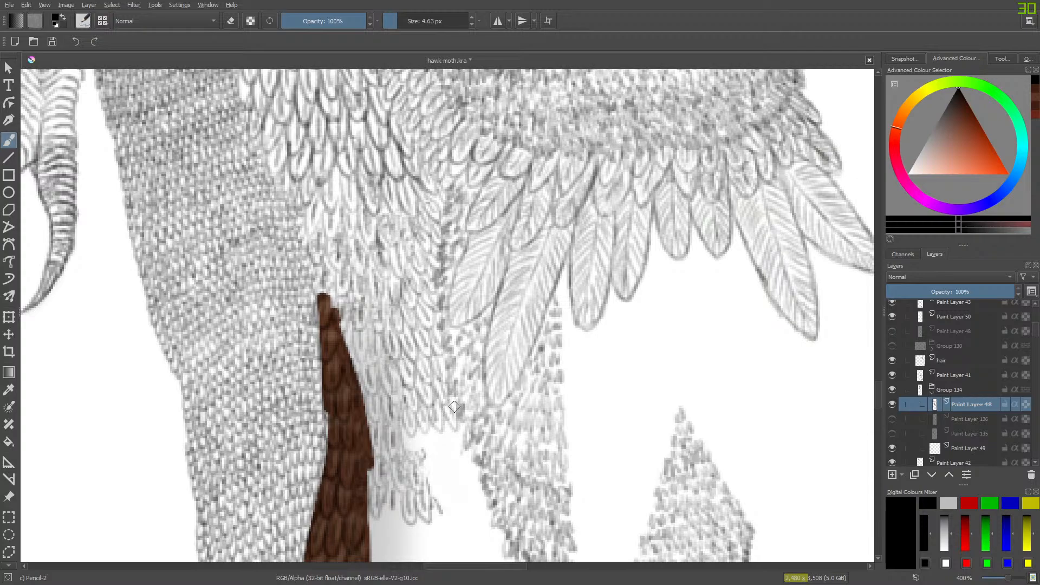
scroll(877, 403, down, 4)
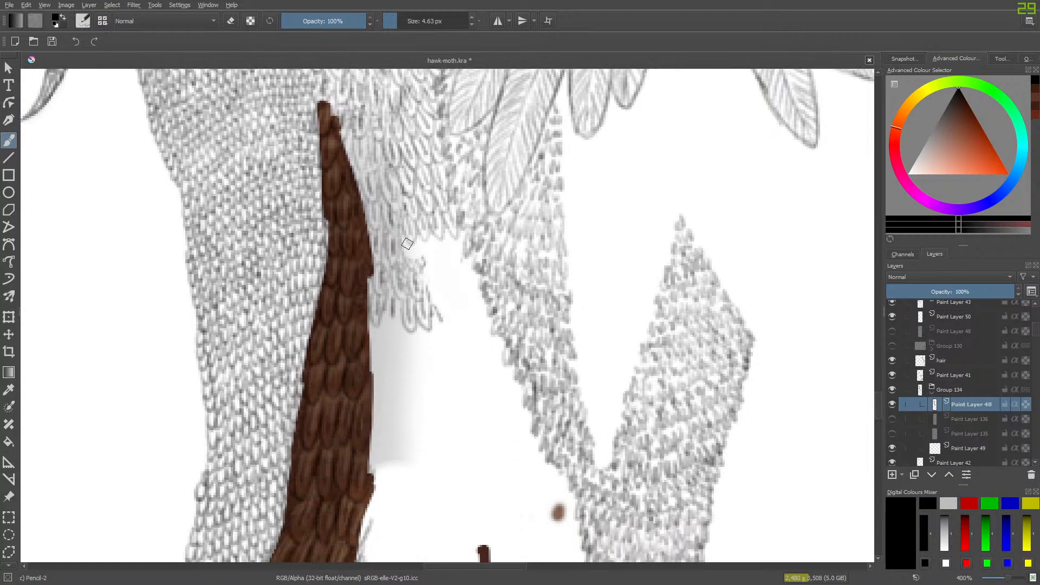
mouse_move(404, 241)
mouse_down()
mouse_move(413, 269)
mouse_move(418, 244)
mouse_move(415, 277)
mouse_move(421, 238)
mouse_move(433, 267)
mouse_move(427, 237)
mouse_move(431, 253)
mouse_move(435, 237)
mouse_move(451, 257)
mouse_move(449, 236)
mouse_move(464, 261)
mouse_move(460, 238)
mouse_move(460, 287)
mouse_move(469, 283)
mouse_move(469, 261)
mouse_move(468, 281)
mouse_move(453, 253)
mouse_move(462, 265)
mouse_move(447, 263)
mouse_move(450, 283)
mouse_move(434, 256)
mouse_move(445, 273)
mouse_move(423, 269)
mouse_move(432, 302)
mouse_move(433, 286)
mouse_move(442, 297)
mouse_move(449, 289)
mouse_move(449, 266)
mouse_move(422, 294)
mouse_move(456, 292)
mouse_move(457, 278)
mouse_move(480, 296)
mouse_move(443, 304)
mouse_move(449, 316)
mouse_move(463, 317)
mouse_move(481, 305)
mouse_up()
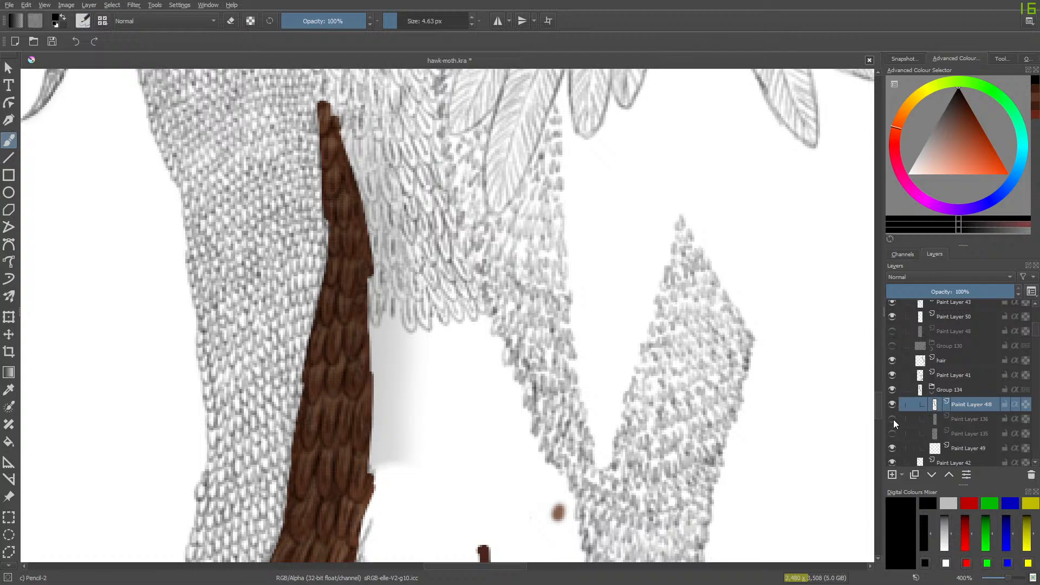
- Show Paint Layers 136 and 135, then check the redrawn feathers with the duplicate Paint Layer 48 shown and hidden
drag(892, 419, 892, 432)
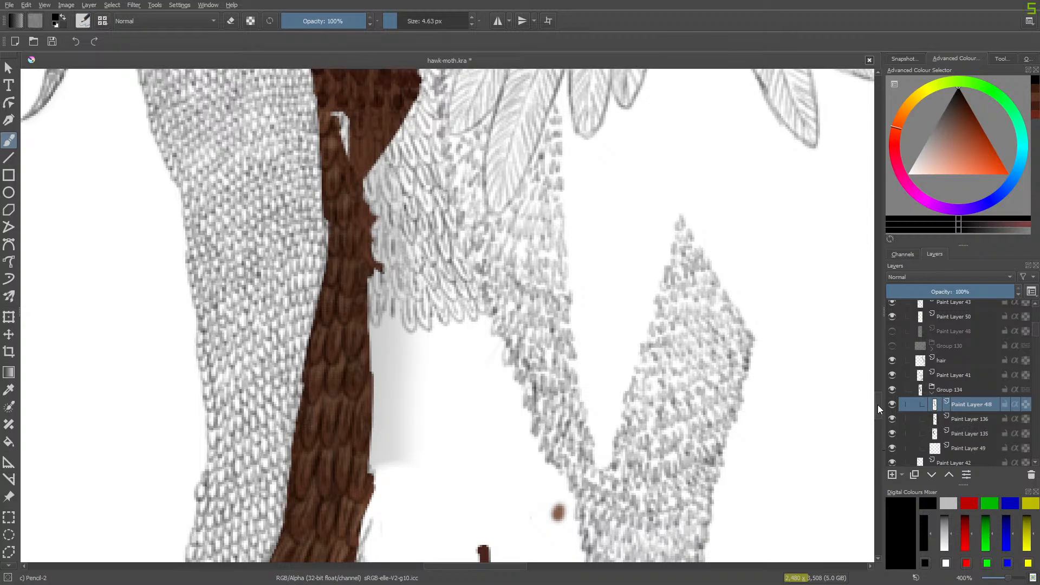
mouse_move(877, 405)
mouse_down()
mouse_move(877, 356)
mouse_move(874, 458)
mouse_move(879, 406)
mouse_up()
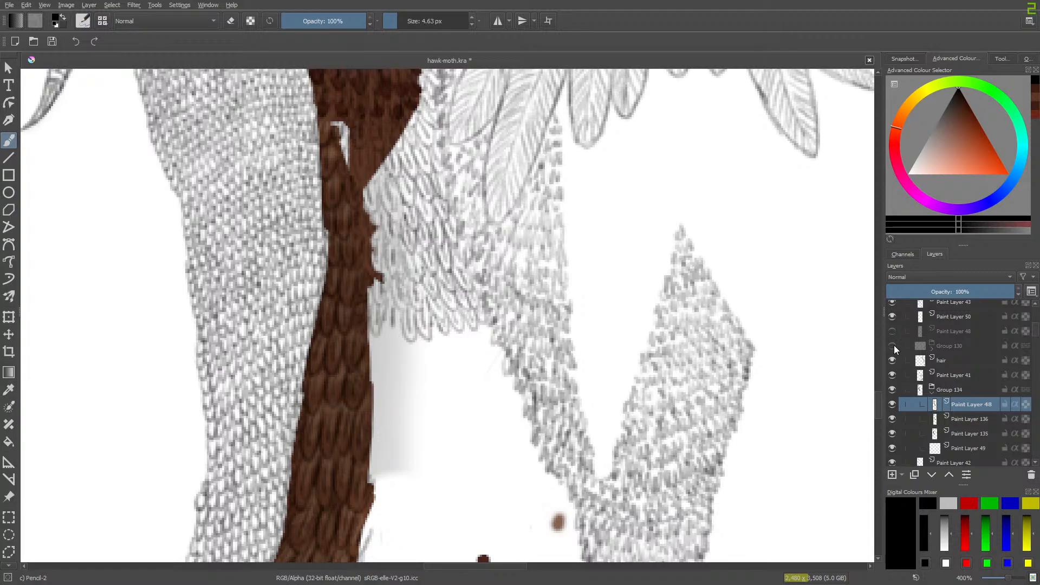
click(892, 330)
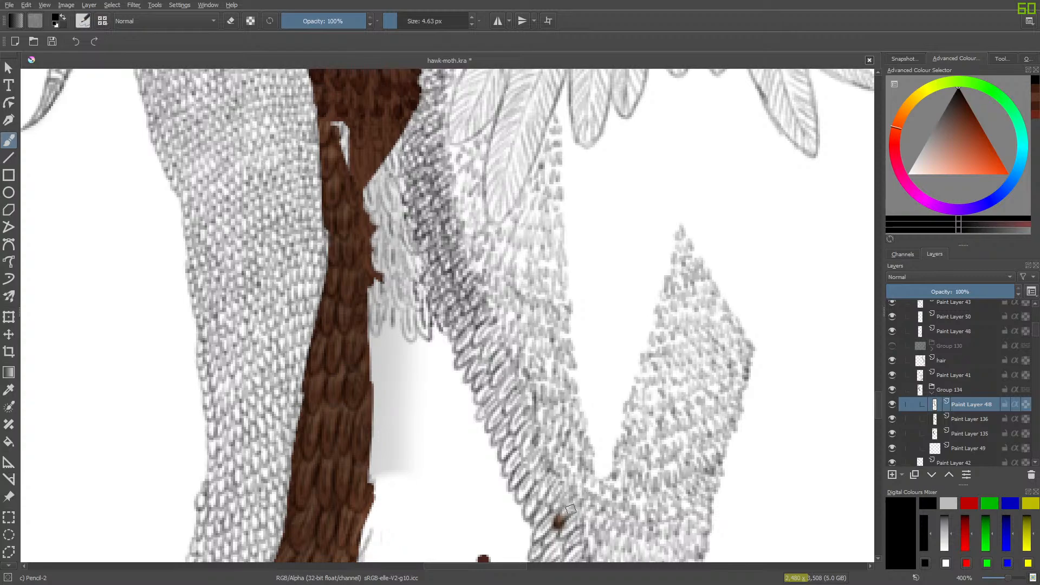
click(888, 331)
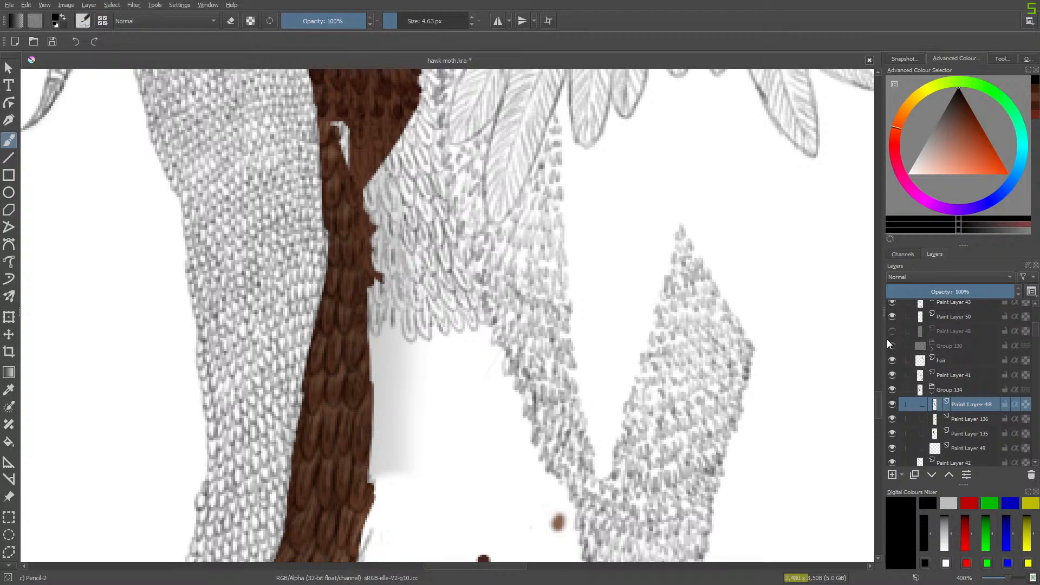
drag(876, 408, 884, 393)
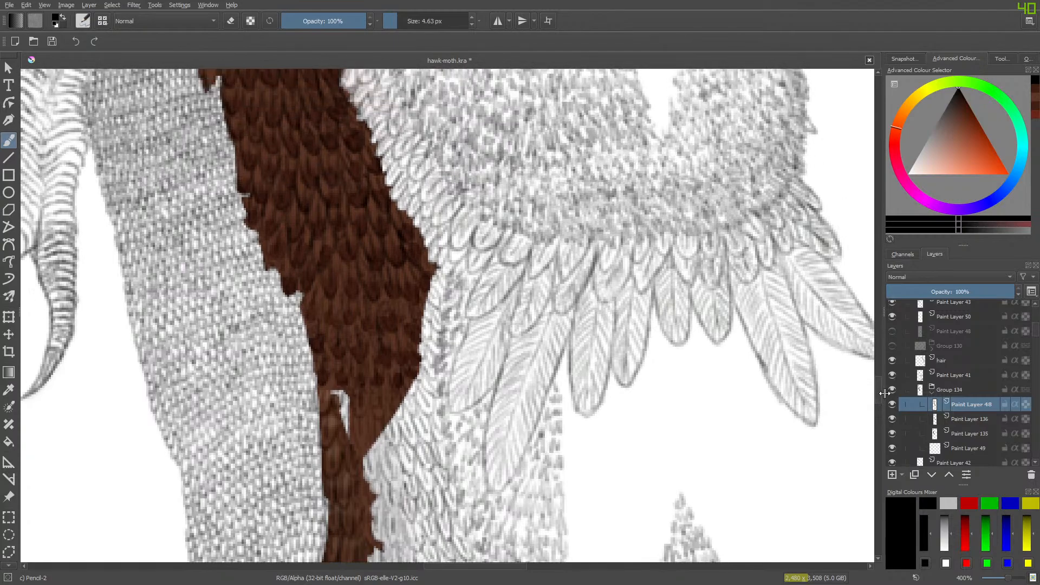
- Sample the lighter brown from the lower end of the coloured plumage and choose the Basic-1 brush at 3.21 px
click(7, 395)
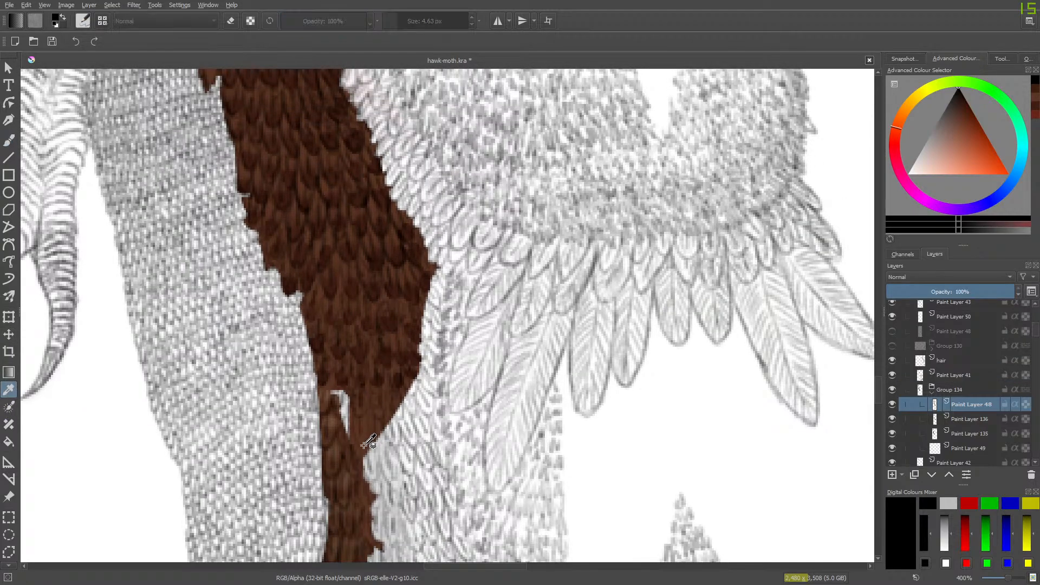
click(364, 426)
click(12, 143)
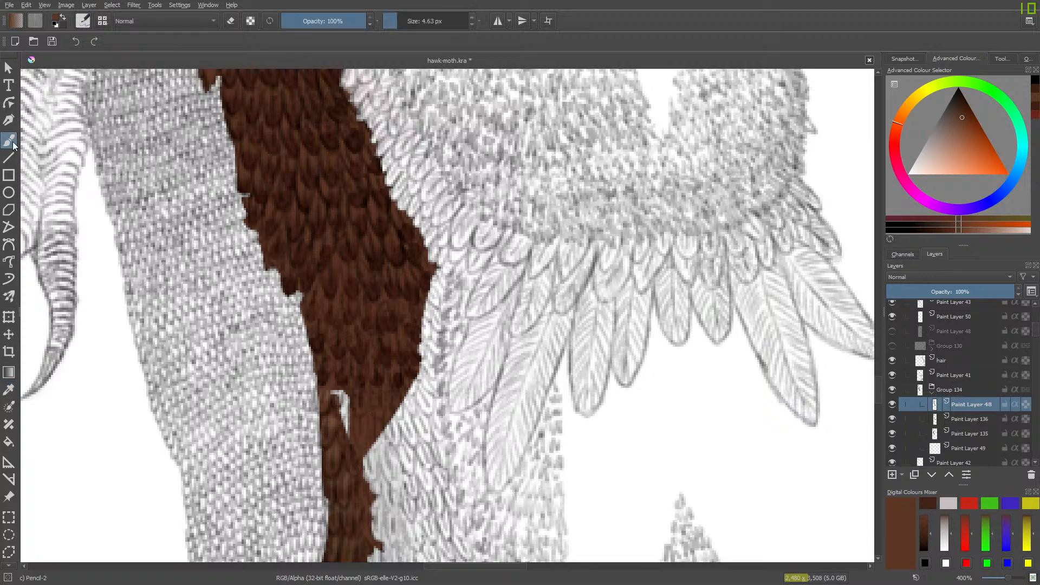
right_click(183, 232)
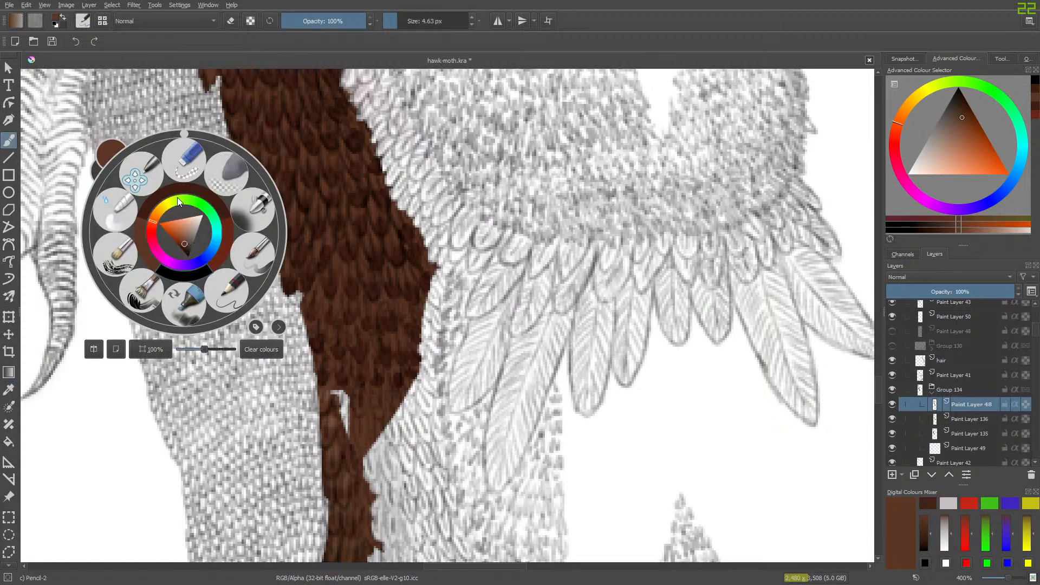
click(83, 21)
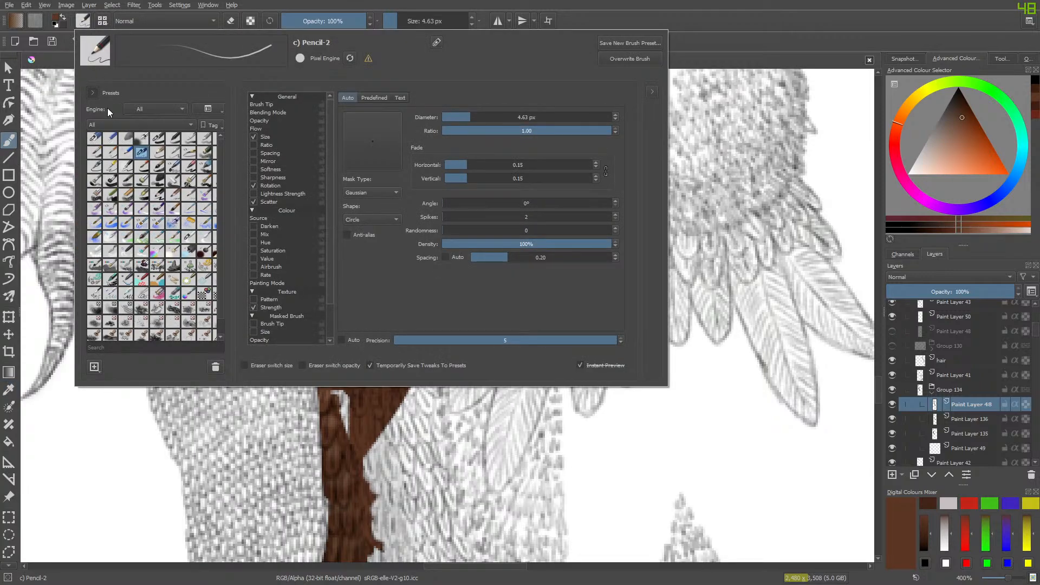
click(154, 139)
click(53, 104)
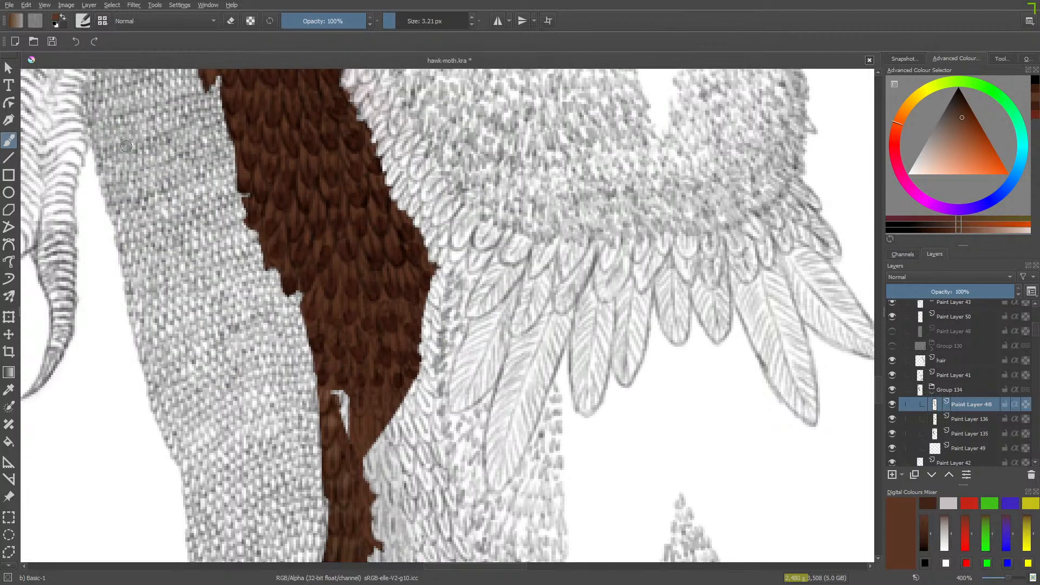
- Extend the brown base on Paint Layer 135 under the redrawn feathers, from the thigh's outer edge down to the lower fringe
click(958, 419)
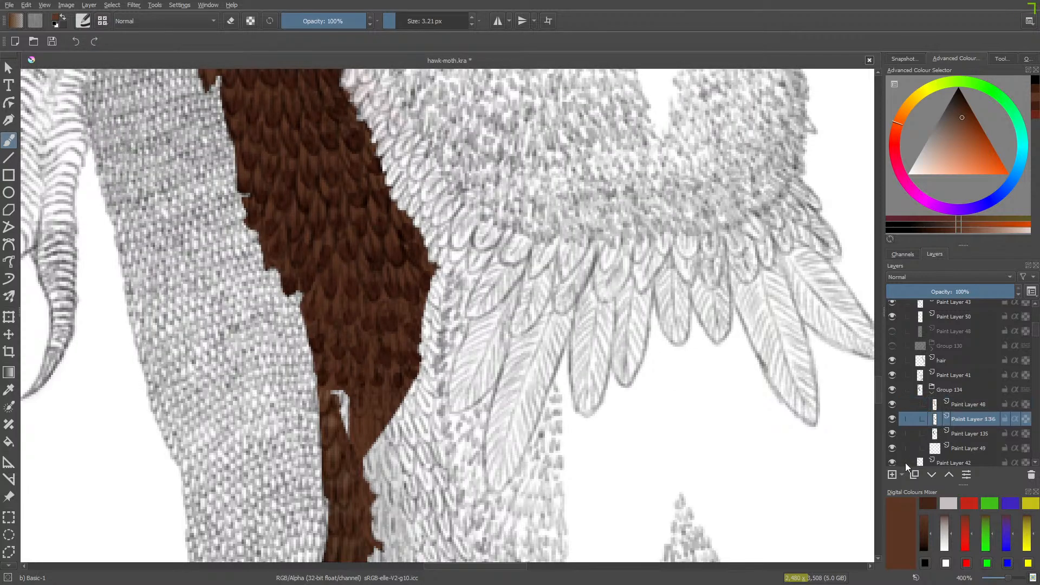
click(960, 433)
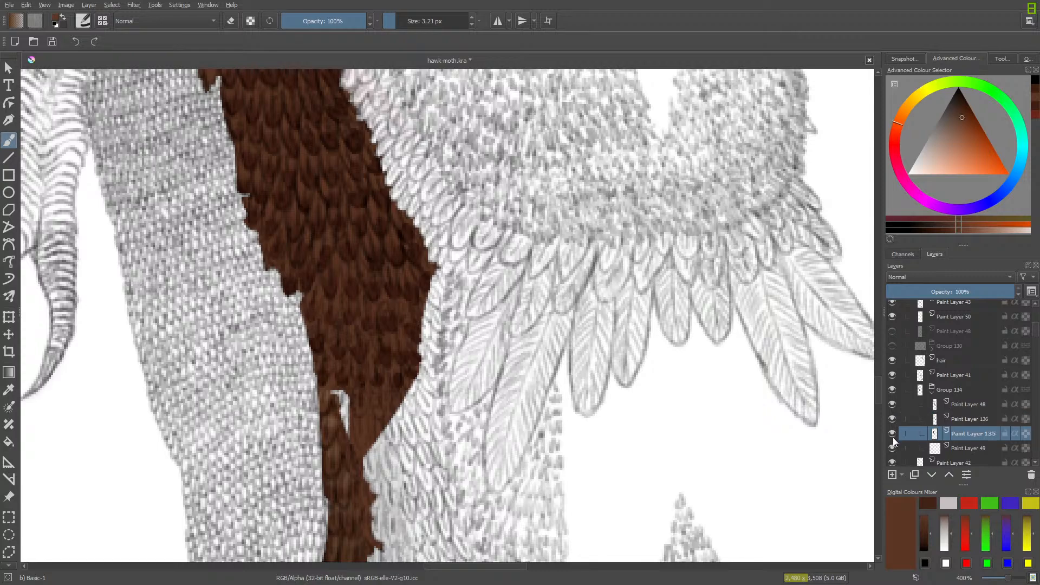
click(892, 437)
click(892, 436)
mouse_move(425, 276)
mouse_down()
mouse_move(435, 348)
mouse_move(435, 304)
mouse_move(399, 394)
mouse_move(433, 348)
mouse_move(416, 415)
mouse_move(442, 349)
mouse_move(428, 424)
mouse_move(441, 348)
mouse_up()
drag(878, 374, 879, 390)
drag(403, 129, 431, 183)
mouse_move(424, 115)
mouse_down()
mouse_move(437, 192)
mouse_move(427, 143)
mouse_move(485, 296)
mouse_move(445, 230)
mouse_move(452, 303)
mouse_move(438, 227)
mouse_move(457, 279)
mouse_move(432, 235)
mouse_move(420, 298)
mouse_move(425, 251)
mouse_move(409, 290)
mouse_move(404, 211)
mouse_move(384, 299)
mouse_move(382, 253)
mouse_move(367, 280)
mouse_move(386, 206)
mouse_move(405, 290)
mouse_move(406, 169)
mouse_move(388, 235)
mouse_move(394, 154)
mouse_move(380, 225)
mouse_move(376, 136)
mouse_move(366, 188)
mouse_move(381, 128)
mouse_move(400, 192)
mouse_move(412, 103)
mouse_move(426, 237)
mouse_move(434, 180)
mouse_move(323, 85)
mouse_move(345, 98)
mouse_move(356, 136)
mouse_move(333, 106)
mouse_up()
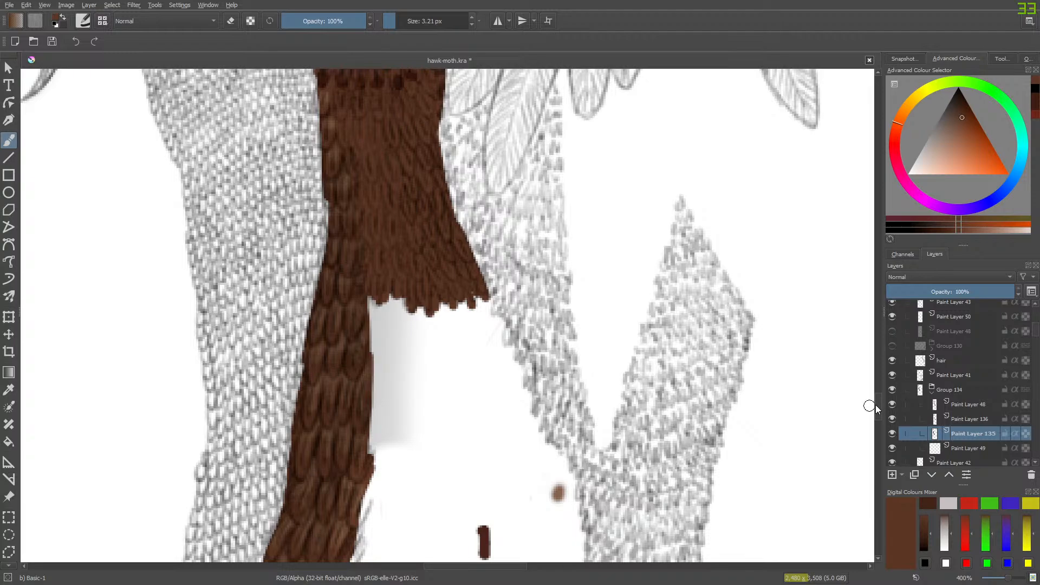
scroll(869, 404, up, 5)
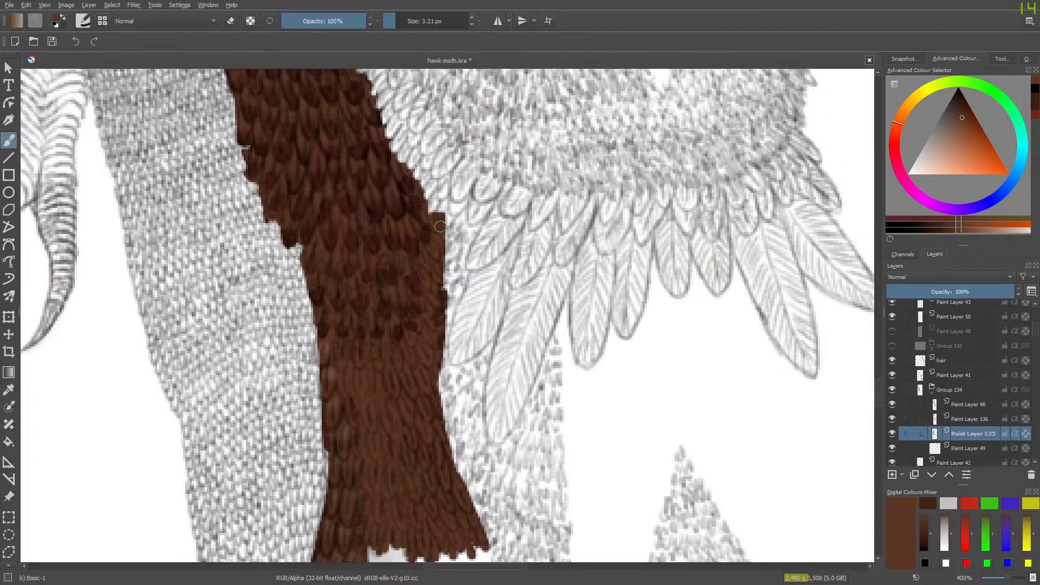
mouse_move(426, 234)
mouse_down()
mouse_move(443, 252)
mouse_move(432, 211)
mouse_up()
mouse_move(428, 367)
mouse_down()
mouse_move(467, 545)
mouse_move(431, 545)
mouse_move(426, 556)
mouse_move(466, 546)
mouse_move(367, 534)
mouse_up()
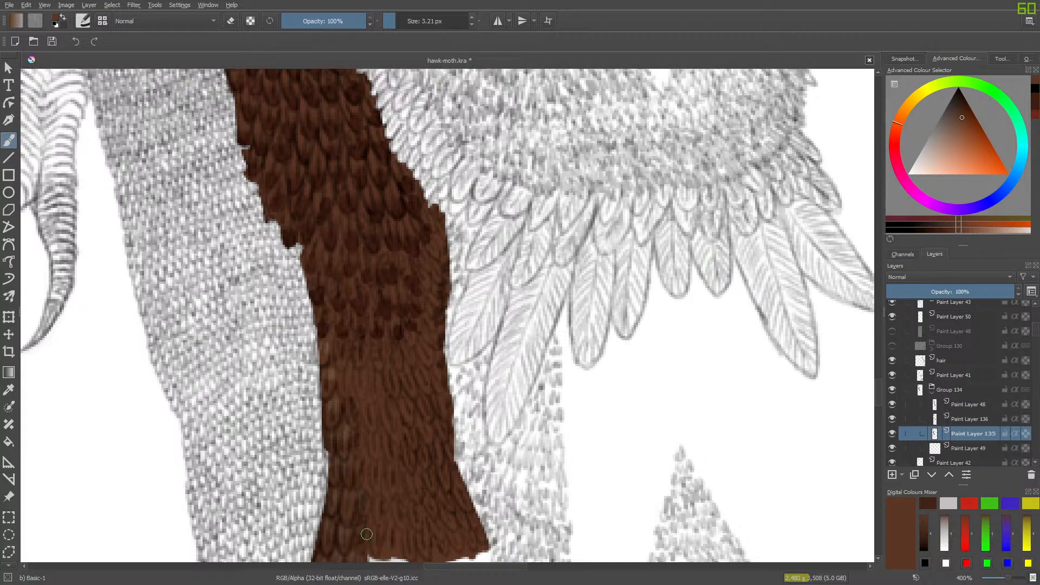
- Show Group 130 and the duplicate Paint Layer 48 over the brown base, then hide both again
click(891, 345)
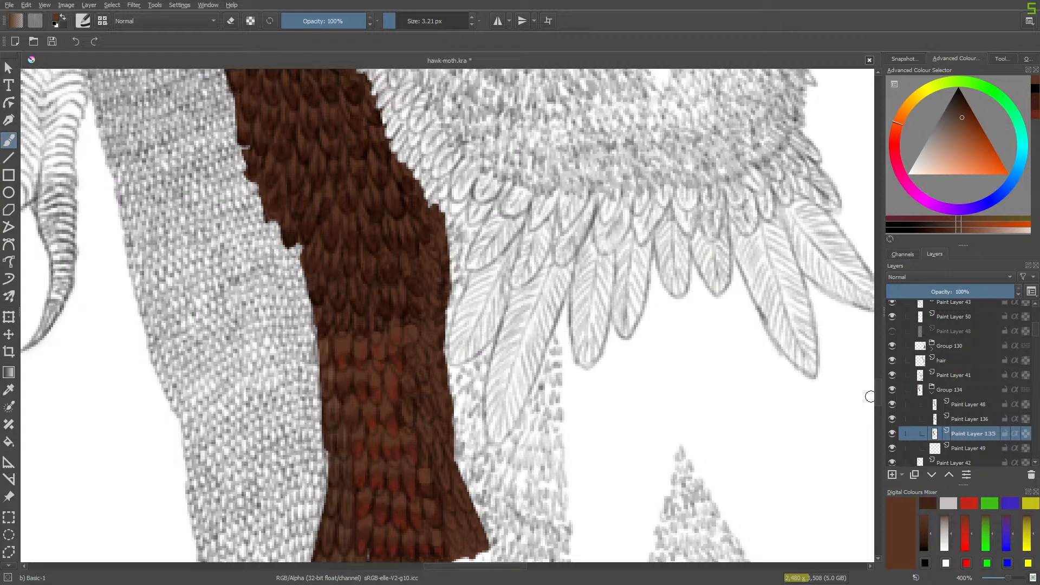
click(892, 331)
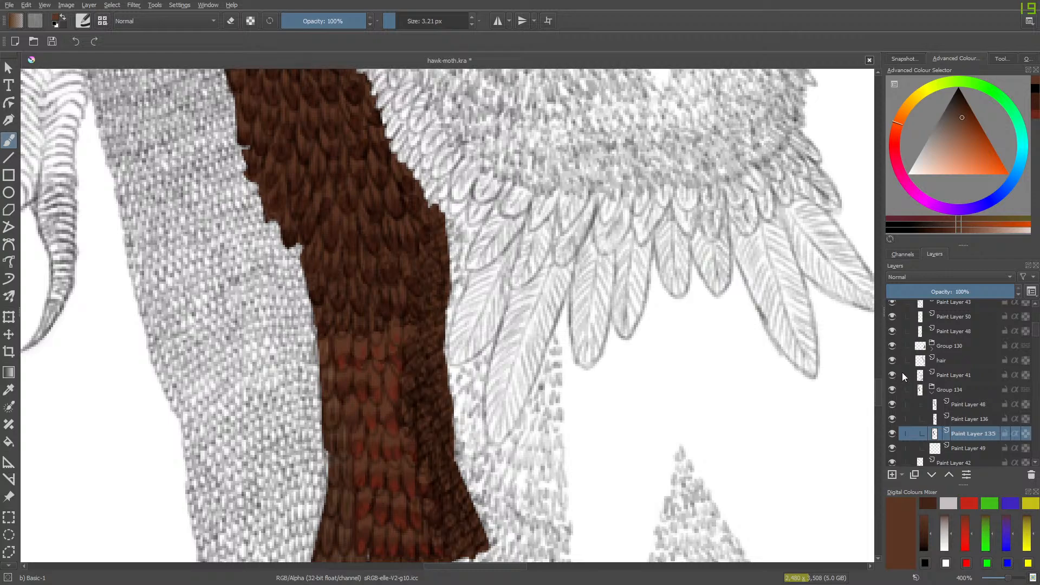
click(891, 330)
click(892, 346)
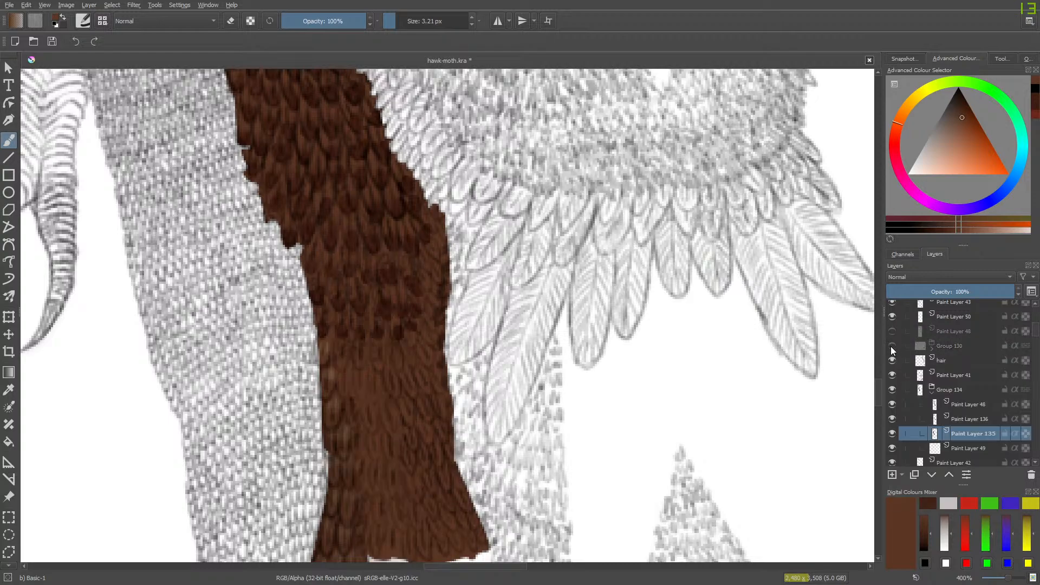
- Compare the plumage with Group 130 toggled on and off, leaving it and the duplicate Paint Layer 48 shown
click(892, 347)
click(892, 347)
click(892, 346)
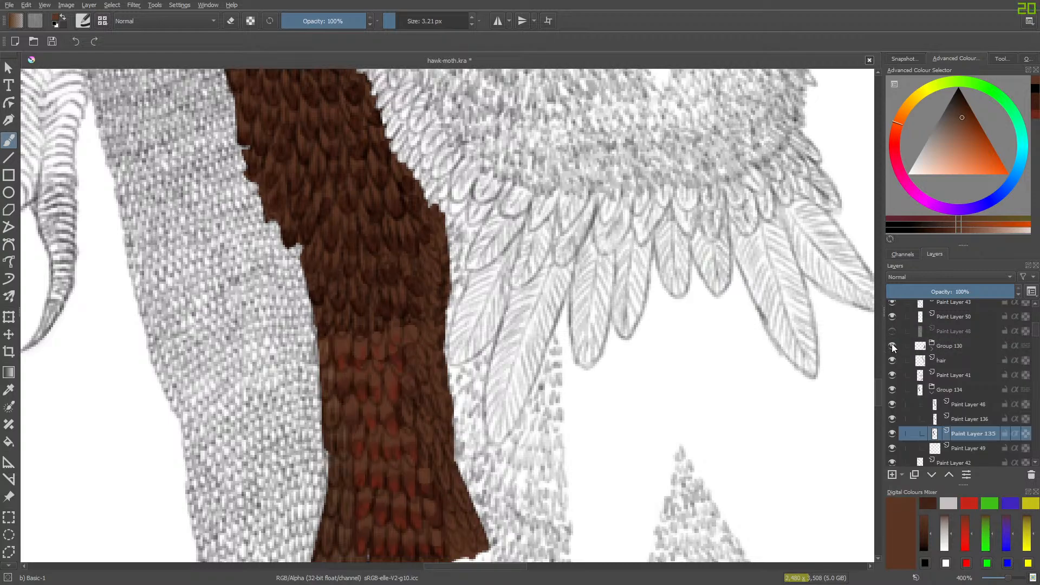
click(892, 347)
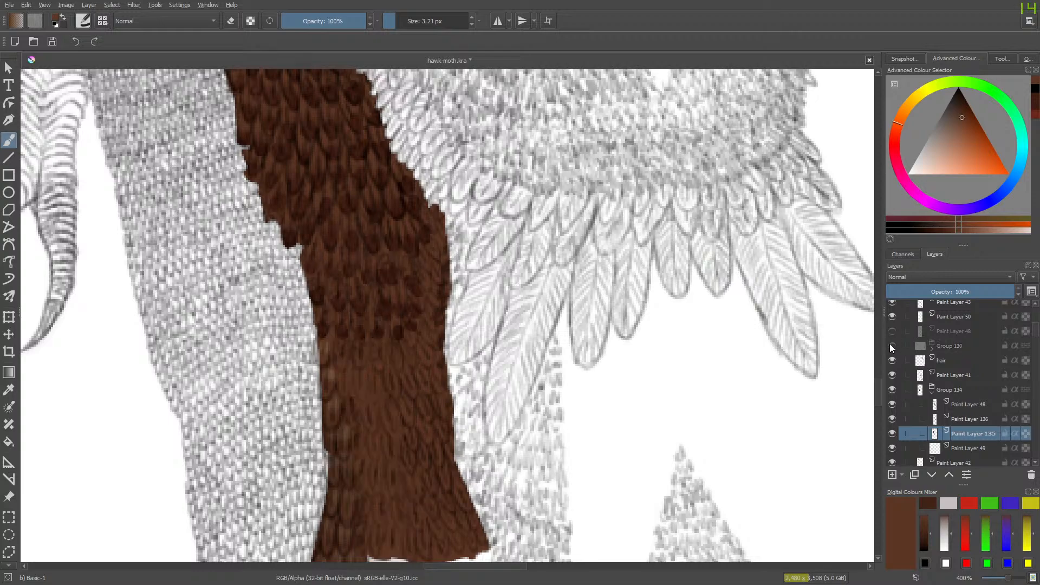
click(892, 346)
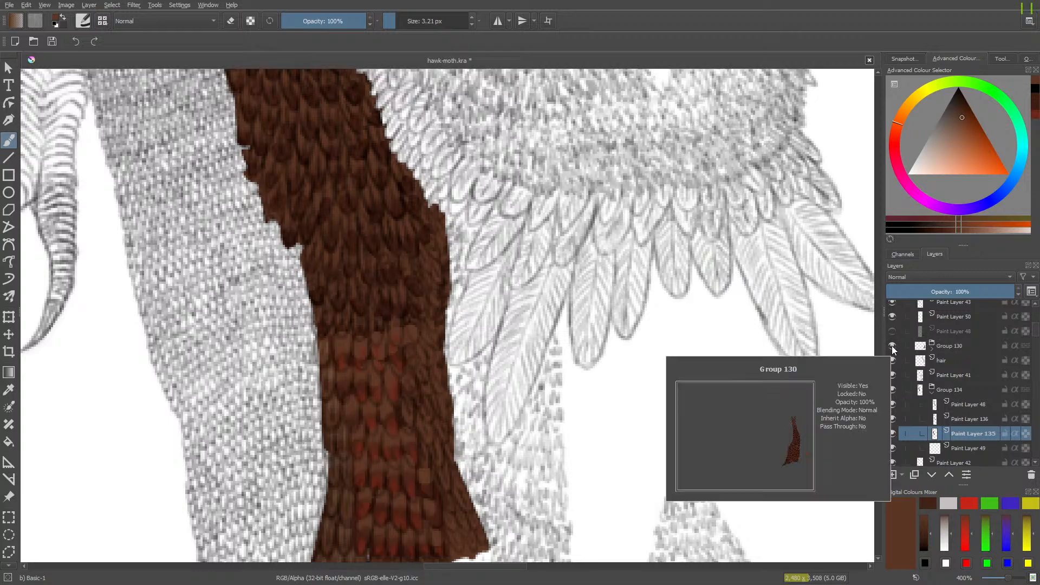
click(892, 346)
click(892, 346)
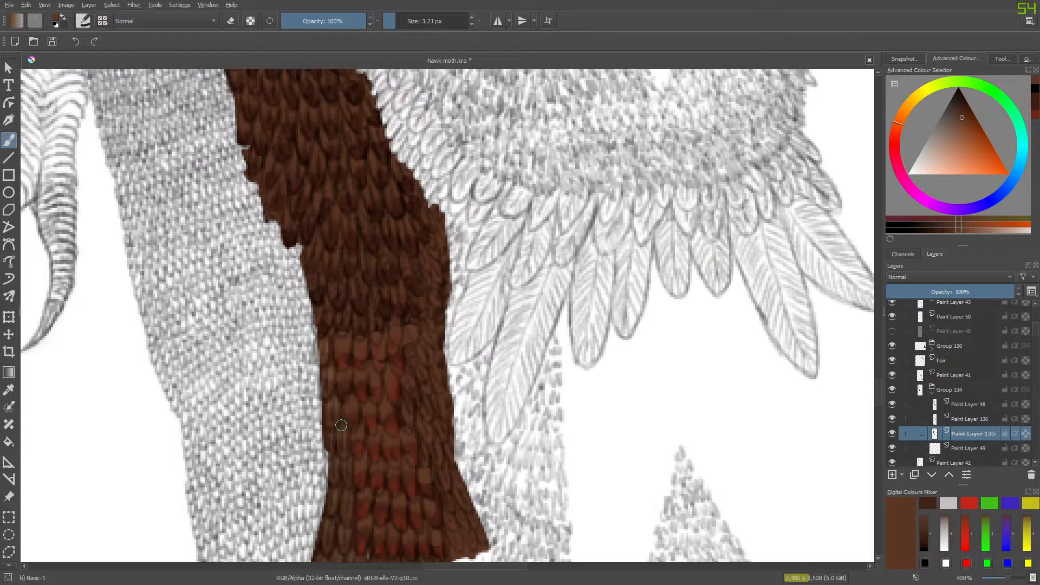
click(891, 331)
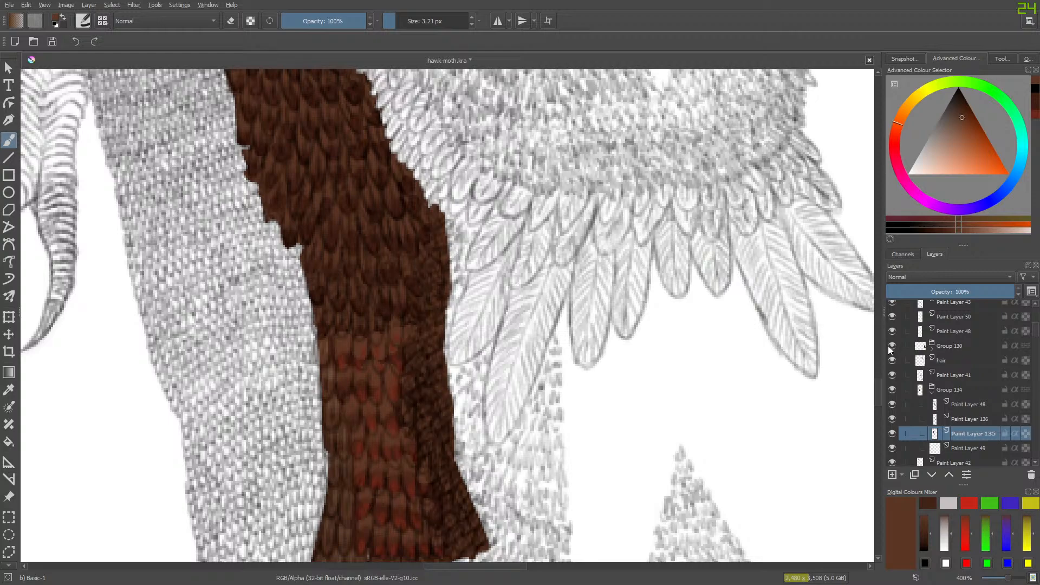
- Hide Group 130 and the duplicate Paint Layer 48 above the hair layer, and make Paint Layer 136 active
click(892, 345)
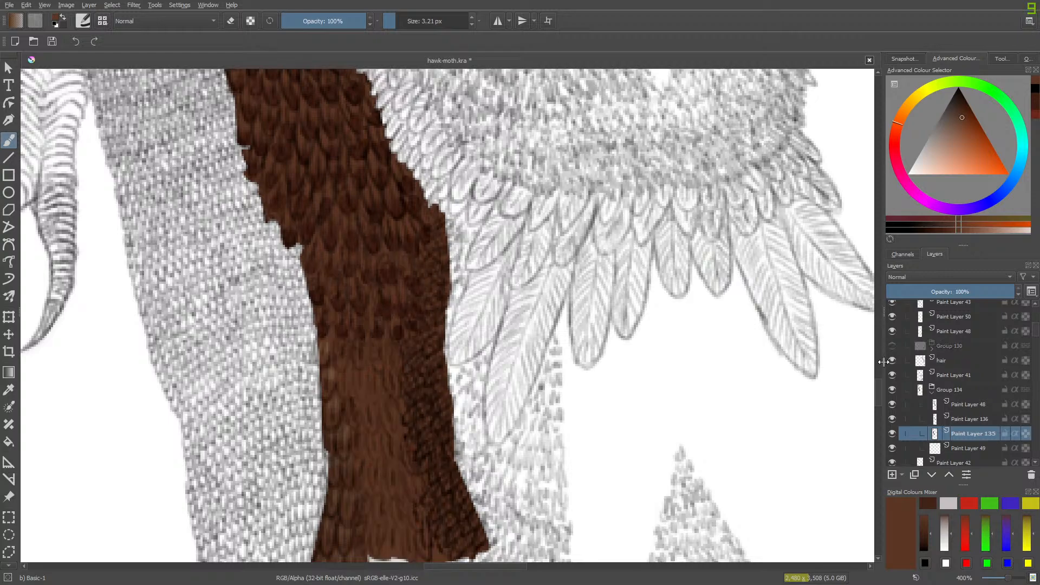
click(892, 326)
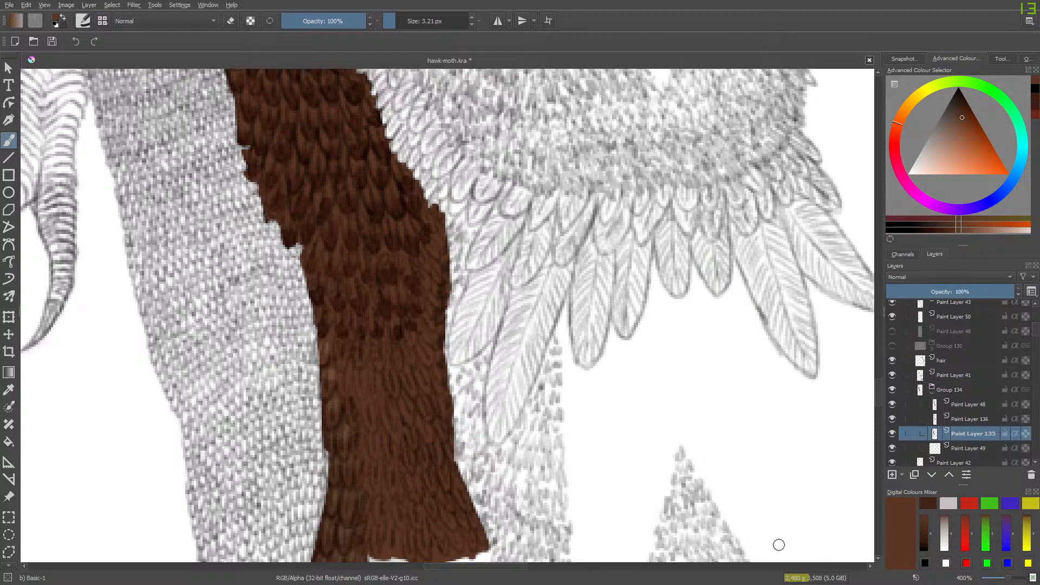
click(954, 420)
- Compare the plumage with Paint Layer 136's dark feather tips toggled on and off, leaving the layer shown
click(892, 419)
click(892, 420)
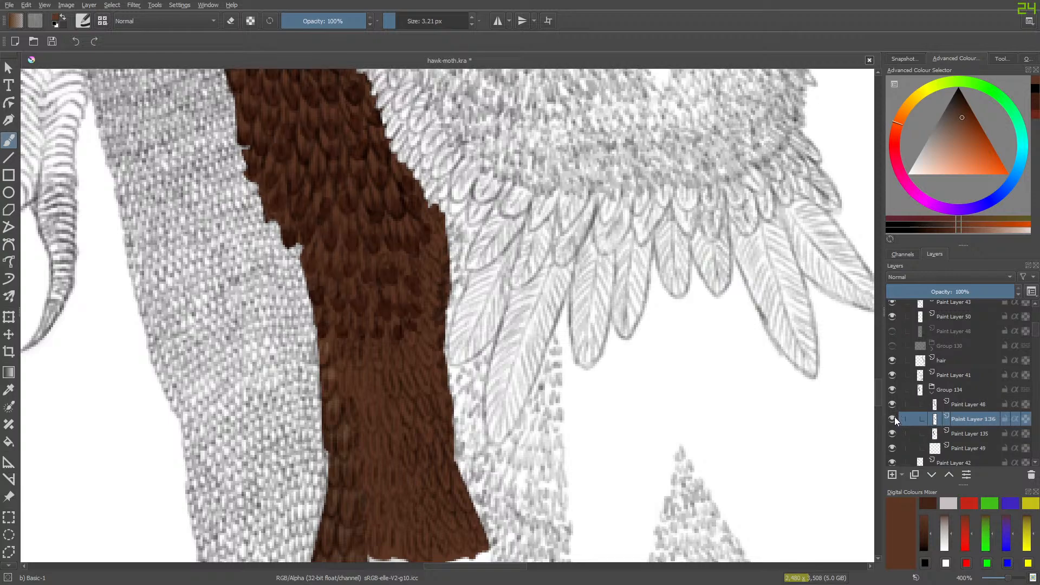
click(895, 419)
click(895, 419)
click(893, 421)
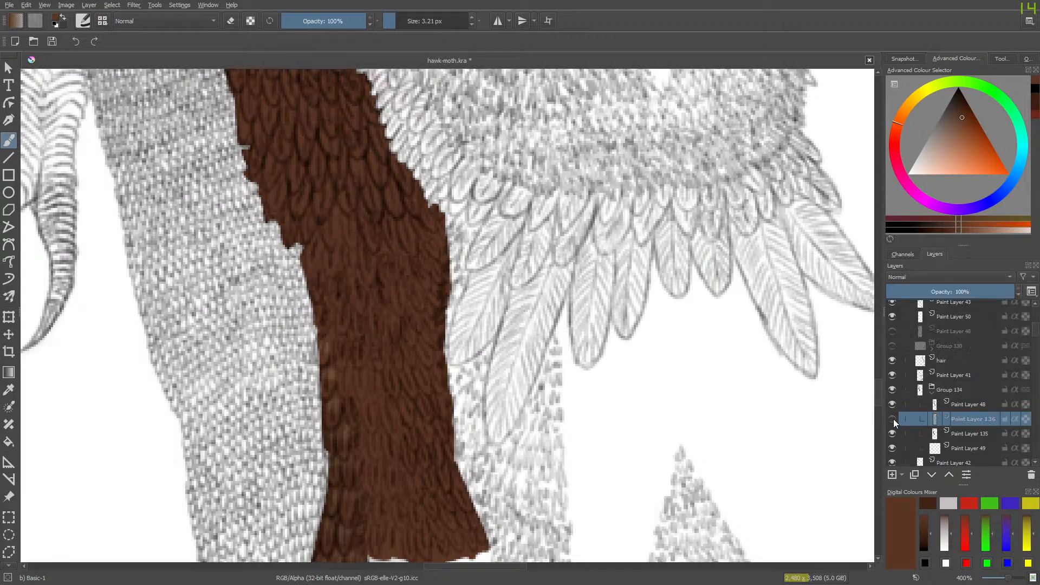
click(893, 419)
click(892, 419)
click(892, 418)
click(892, 419)
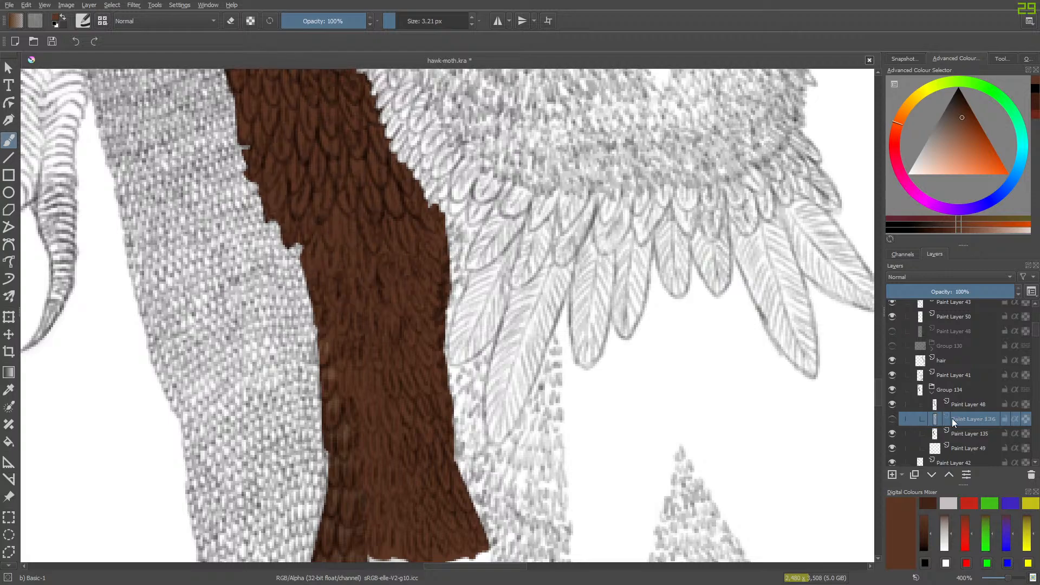
click(892, 419)
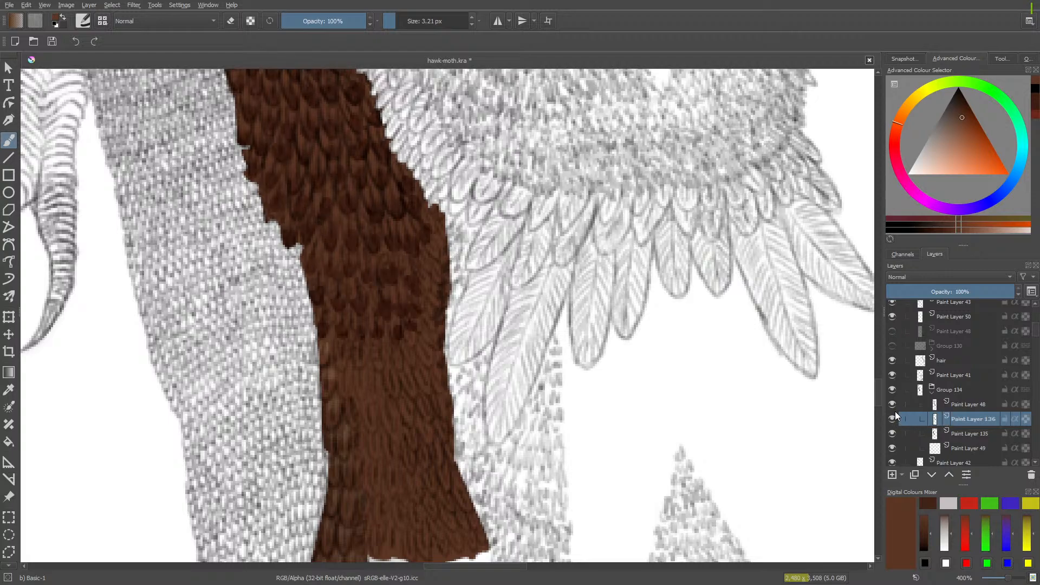
- Sample the dark brown of a feather tip in the middle of the band for the brush
click(9, 390)
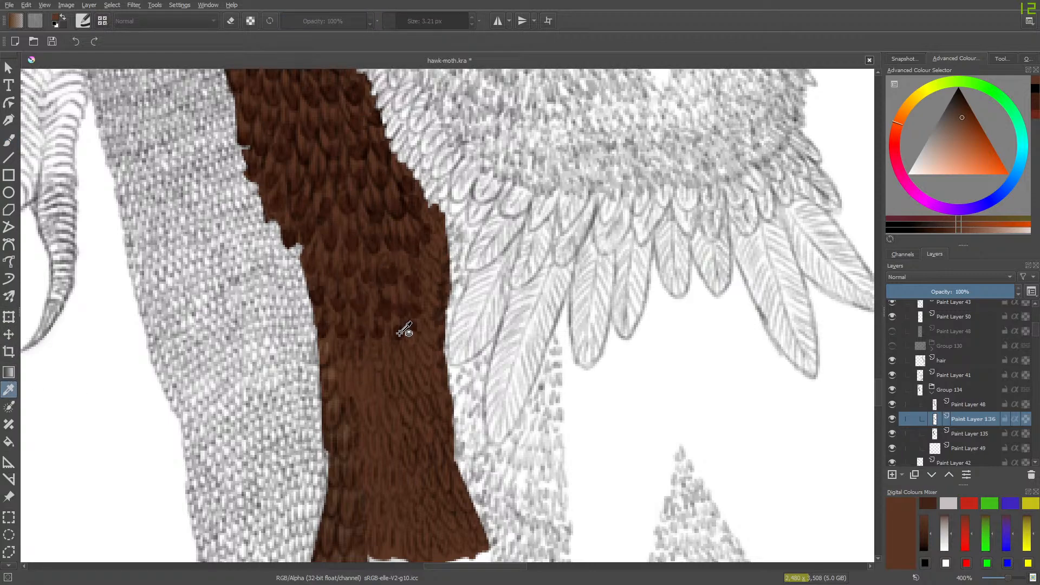
click(401, 318)
key(b)
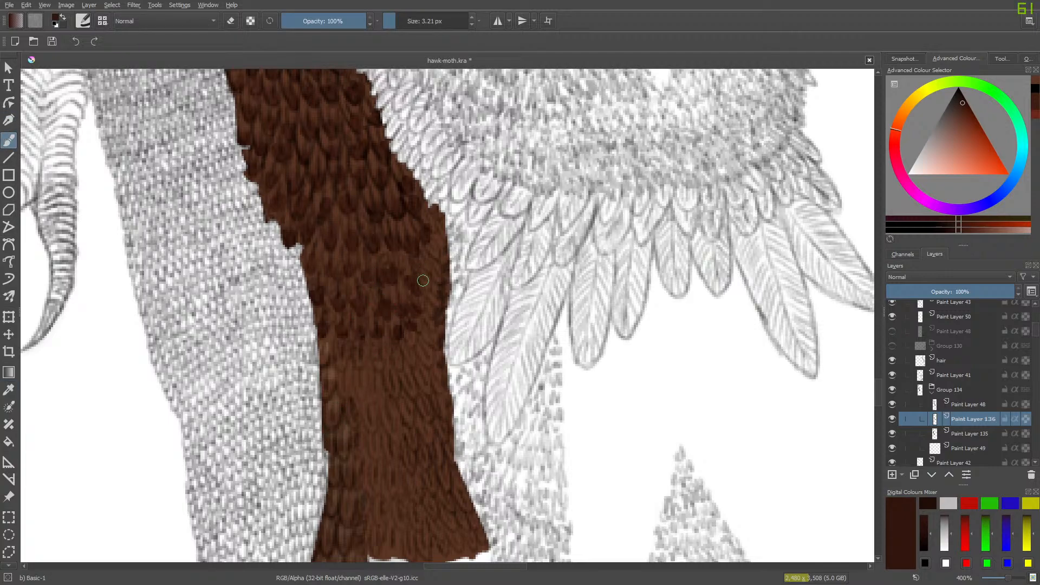
- On Group 134's Paint Layer 48, redraw the lower band's feather outlines in black with the Pencil-2 brush at 4.63 px
click(956, 405)
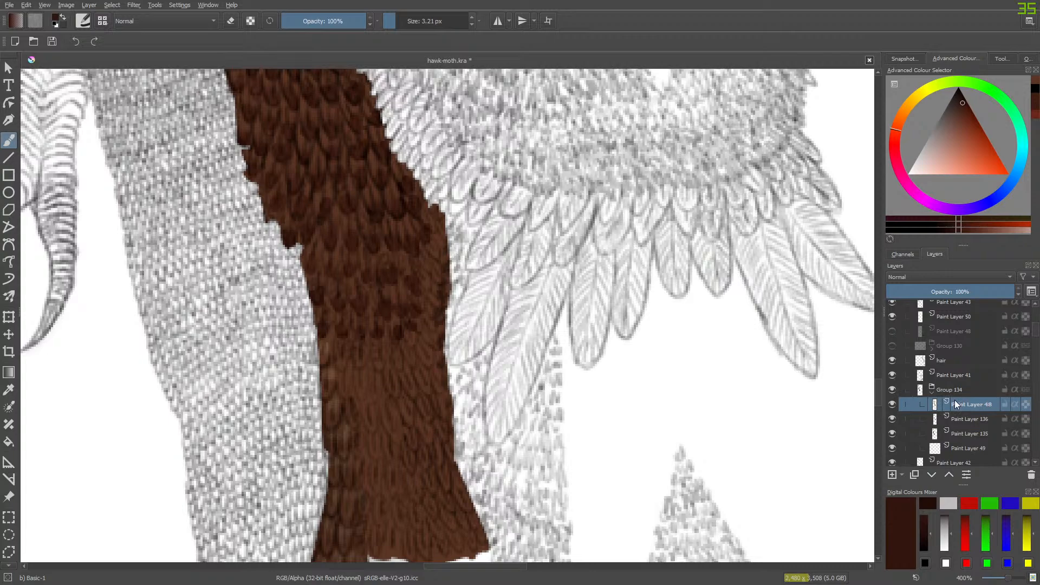
click(892, 406)
click(893, 410)
right_click(323, 364)
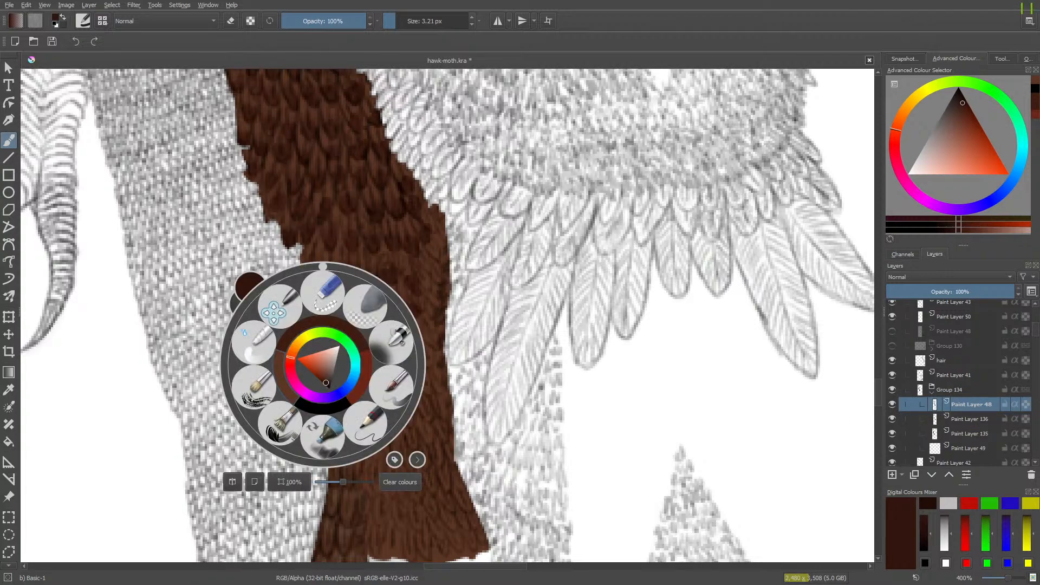
click(365, 423)
right_click(266, 363)
click(270, 385)
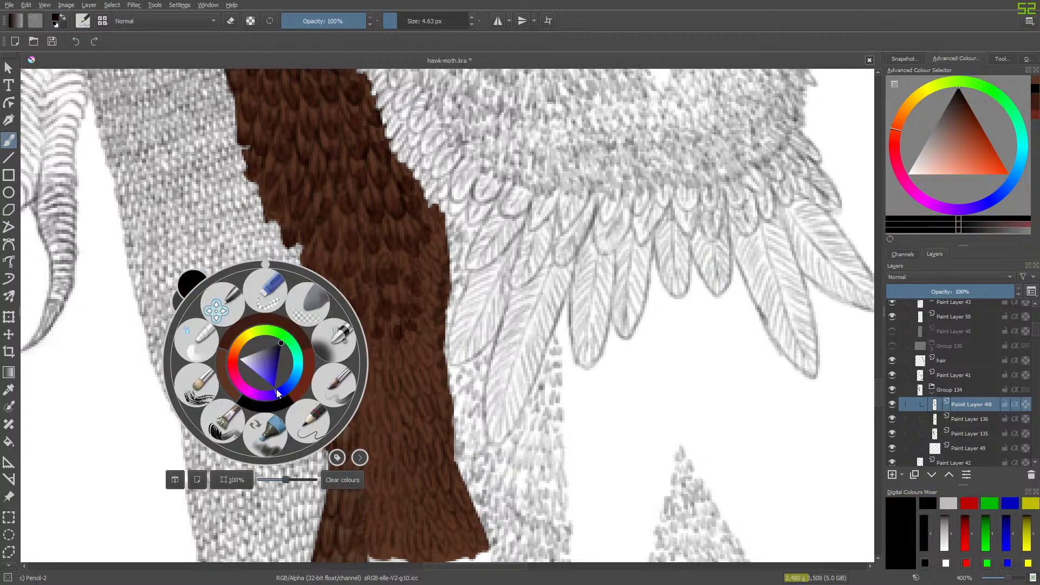
click(395, 500)
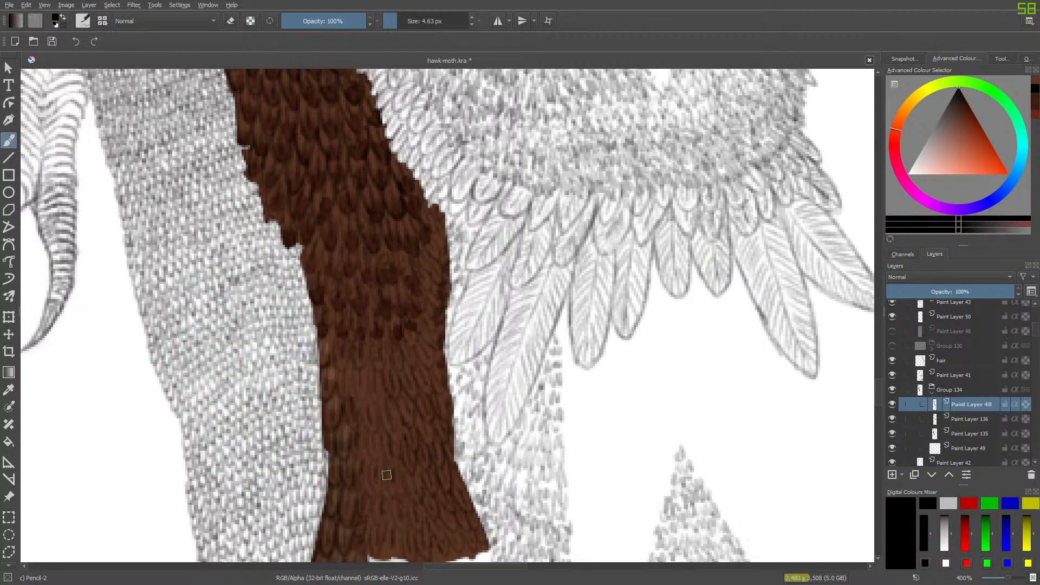
mouse_move(387, 470)
mouse_down()
mouse_move(390, 489)
mouse_move(403, 492)
mouse_up()
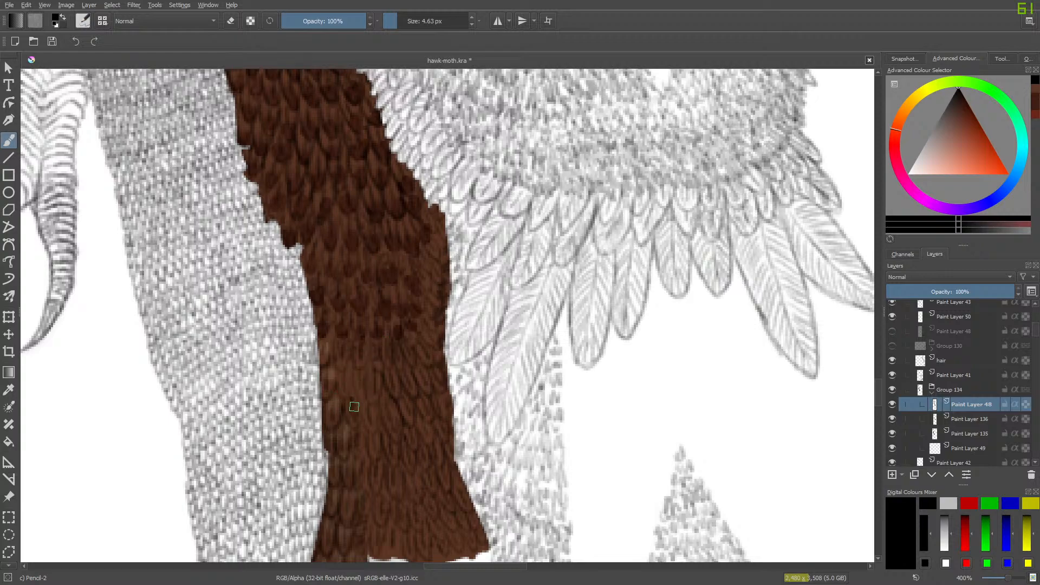
mouse_move(363, 402)
mouse_down()
mouse_move(355, 366)
mouse_move(360, 388)
mouse_move(340, 394)
mouse_move(351, 378)
mouse_move(343, 393)
mouse_move(346, 370)
mouse_up()
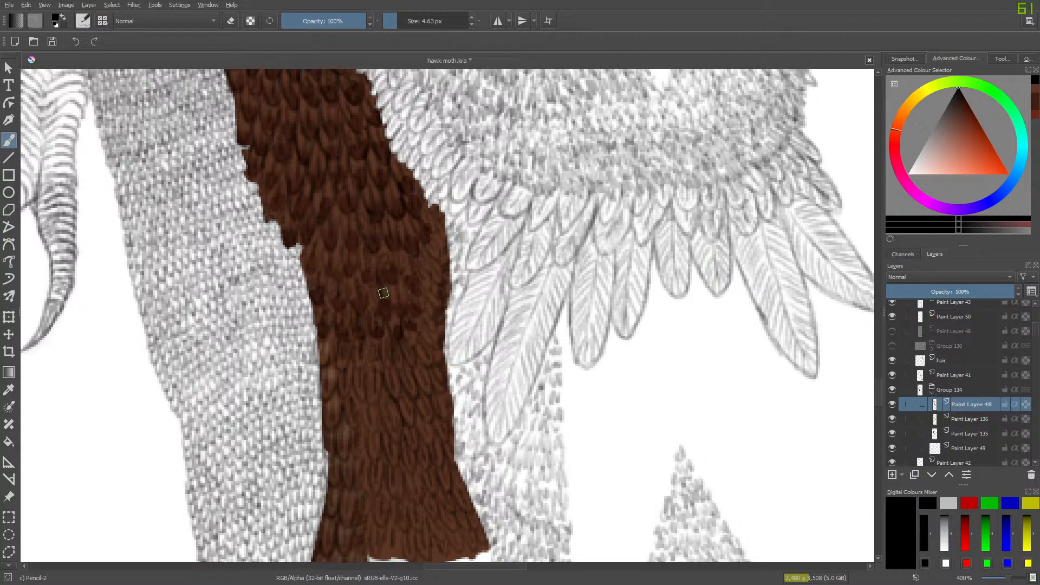
- Hide Paint Layers 136 and 135 to check the feather line art without its colour, and show both again
click(892, 418)
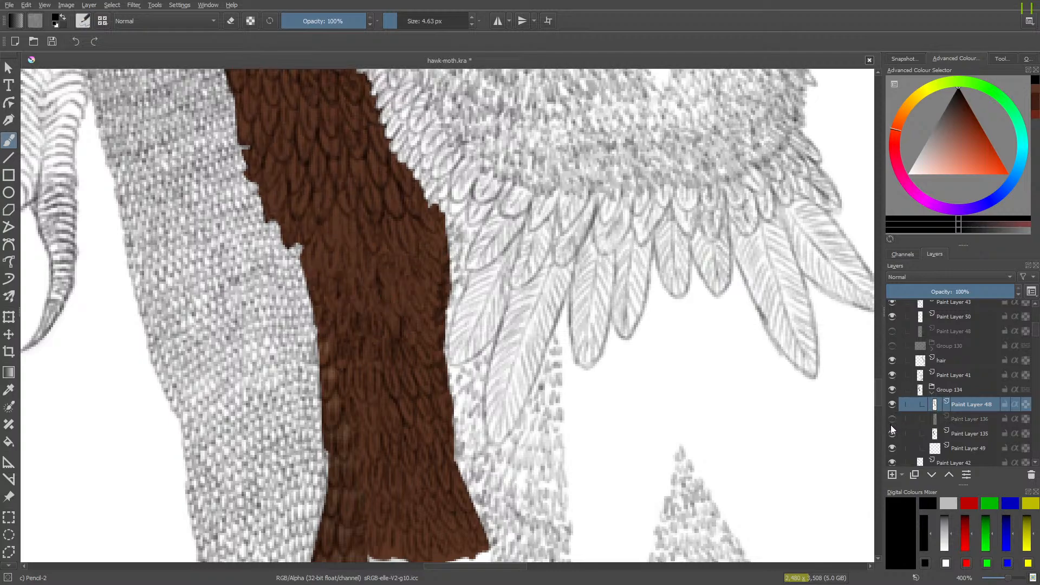
click(892, 433)
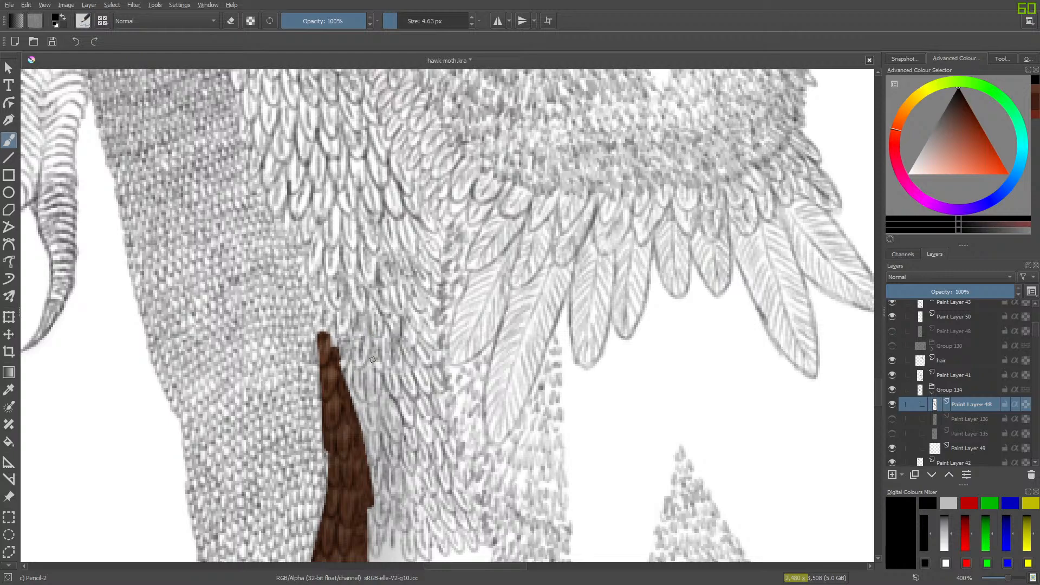
click(892, 418)
click(892, 433)
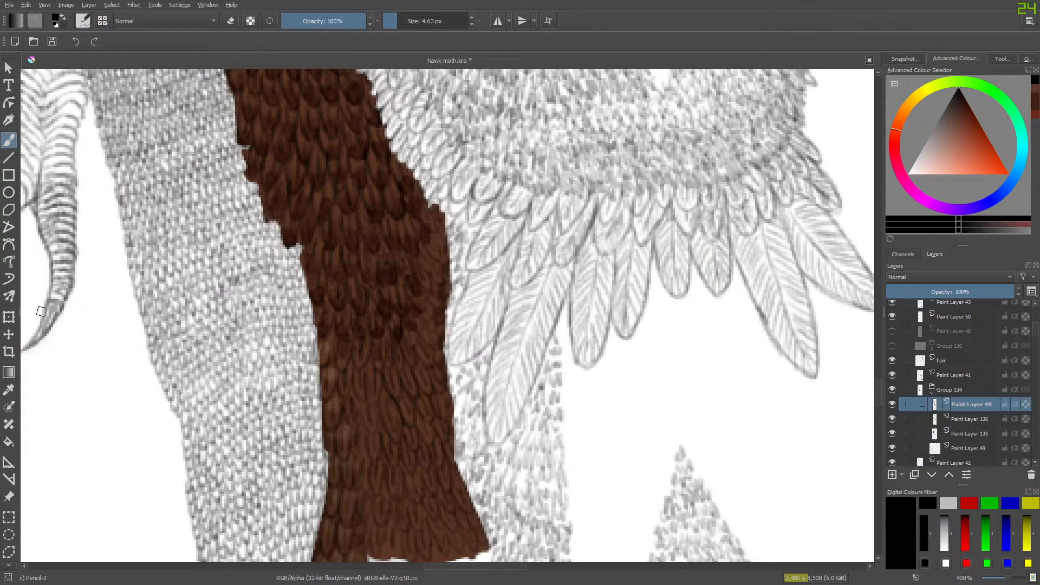
- Try shading feathers in the middle of the band on Paint Layer 48 with a sampled dark brown and the Pencil-2 brush
click(8, 389)
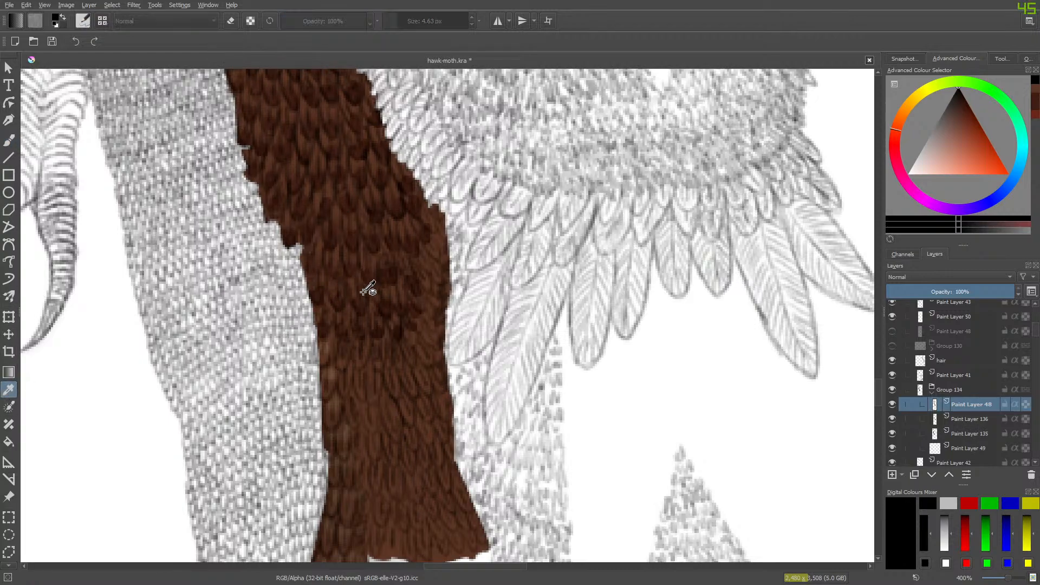
click(387, 307)
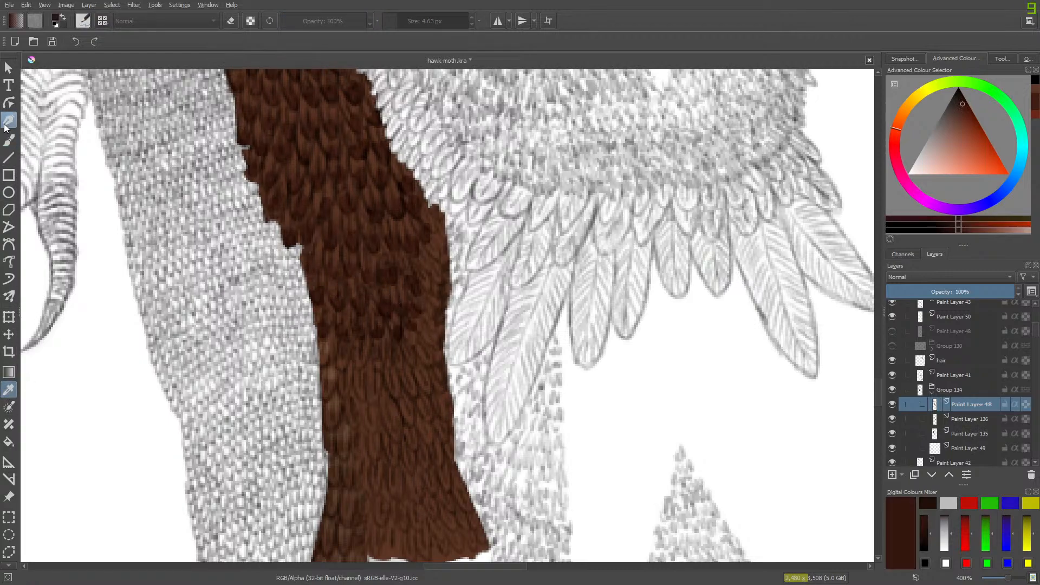
click(9, 140)
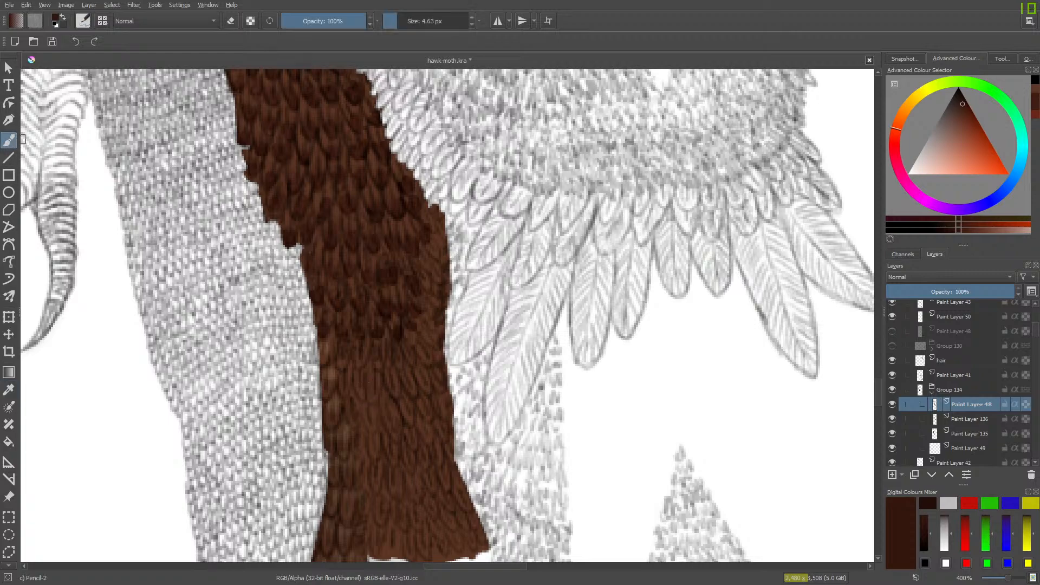
drag(373, 395, 370, 387)
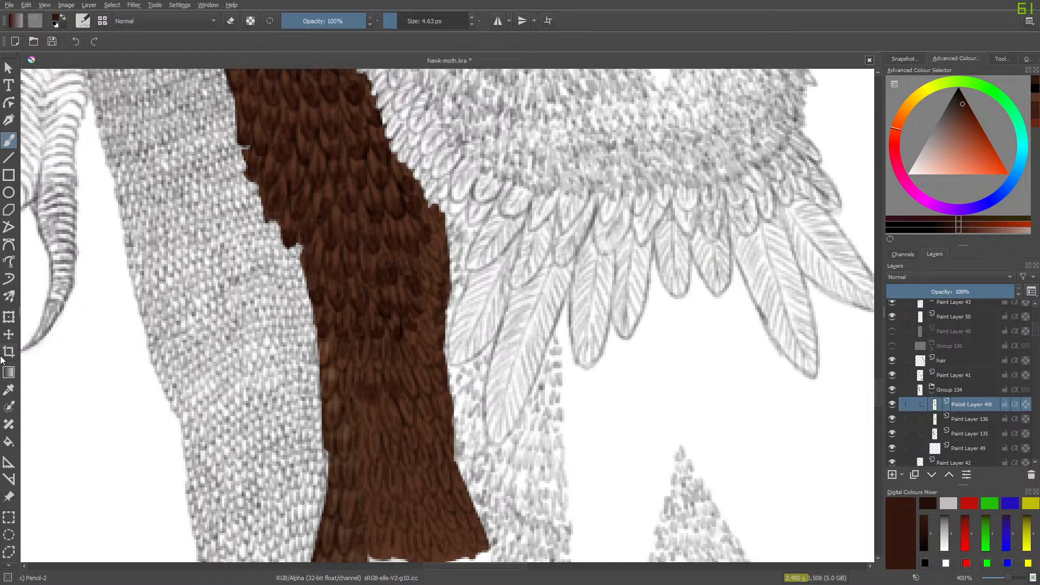
- Sample a dark brown feather tip from the middle of the band and choose the Basic-1 brush at 3.21 px
click(9, 389)
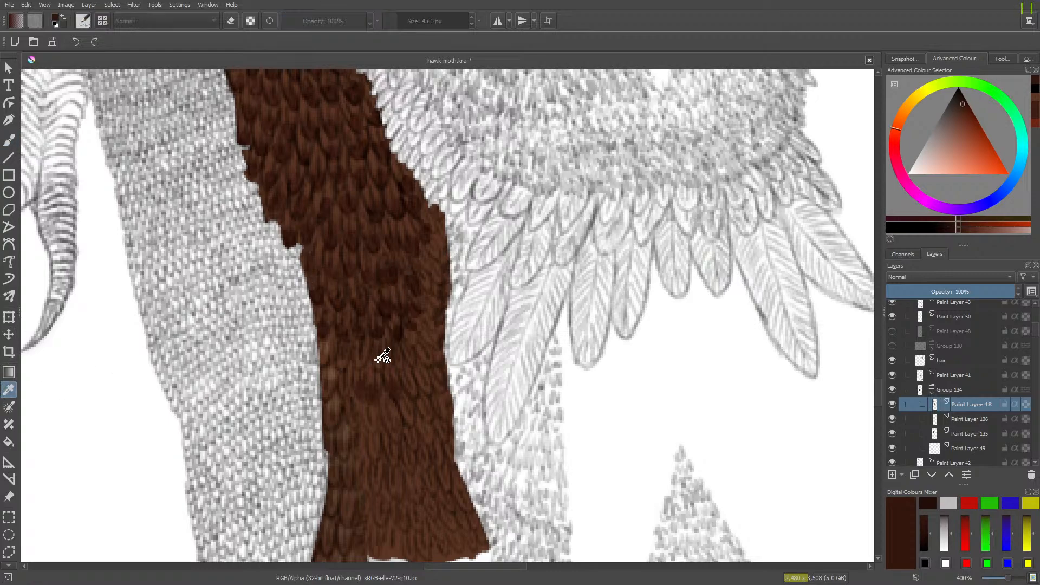
click(397, 330)
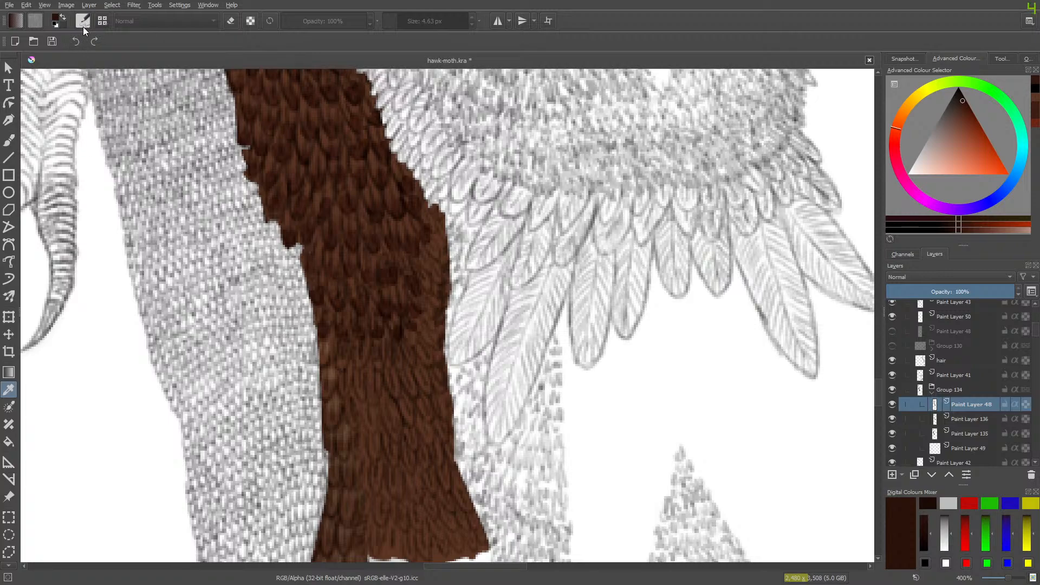
right_click(109, 96)
right_click(148, 189)
click(8, 141)
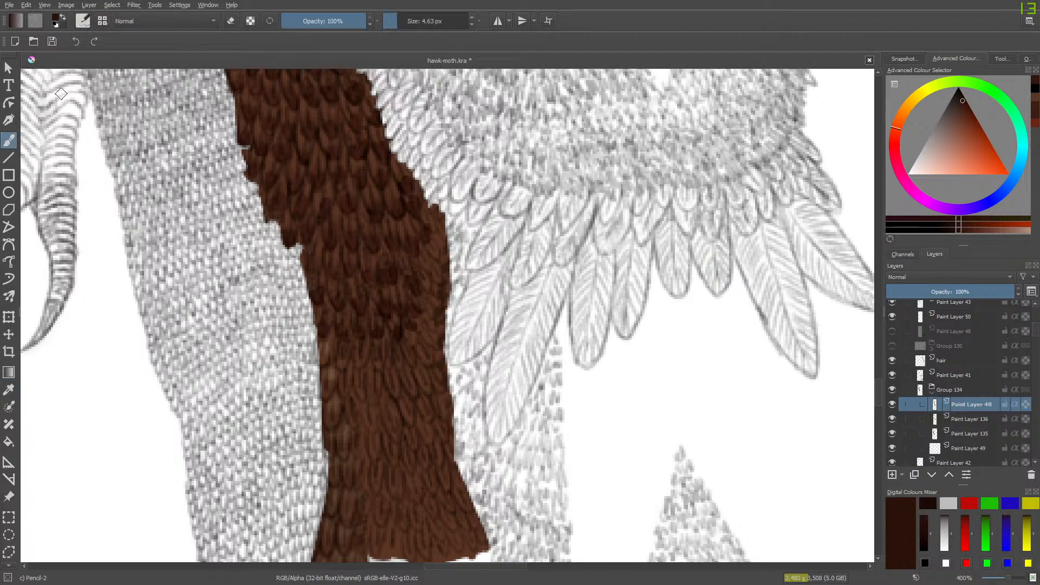
click(82, 20)
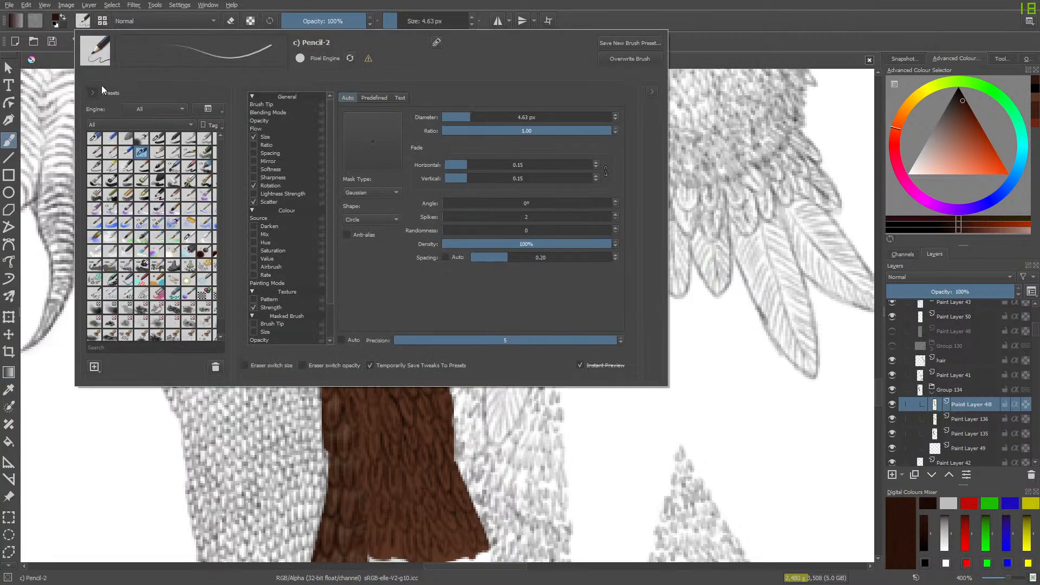
click(155, 143)
right_click(89, 405)
right_click(168, 303)
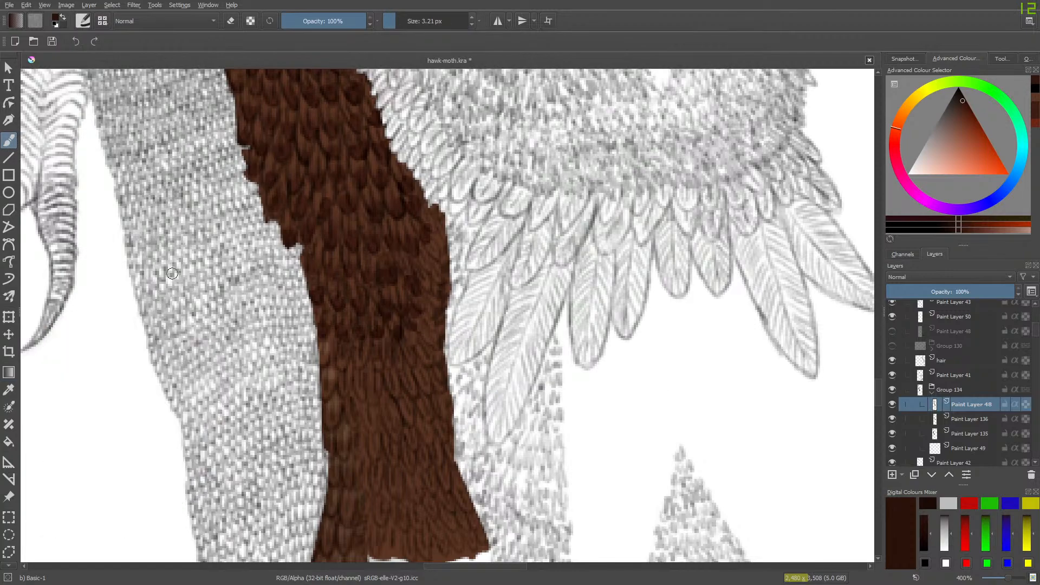
- Check Paint Layer 136 against the base and add a few dark brown feather tips on it below the existing rows
click(926, 416)
click(892, 419)
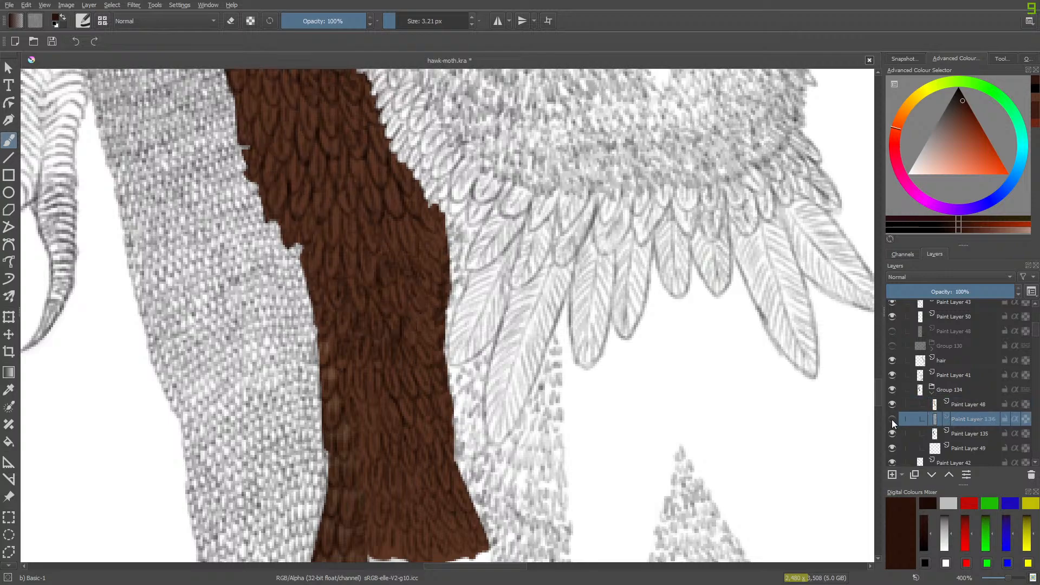
click(892, 419)
mouse_move(410, 353)
mouse_down()
mouse_move(426, 357)
mouse_move(385, 360)
mouse_move(398, 359)
mouse_move(409, 380)
mouse_up()
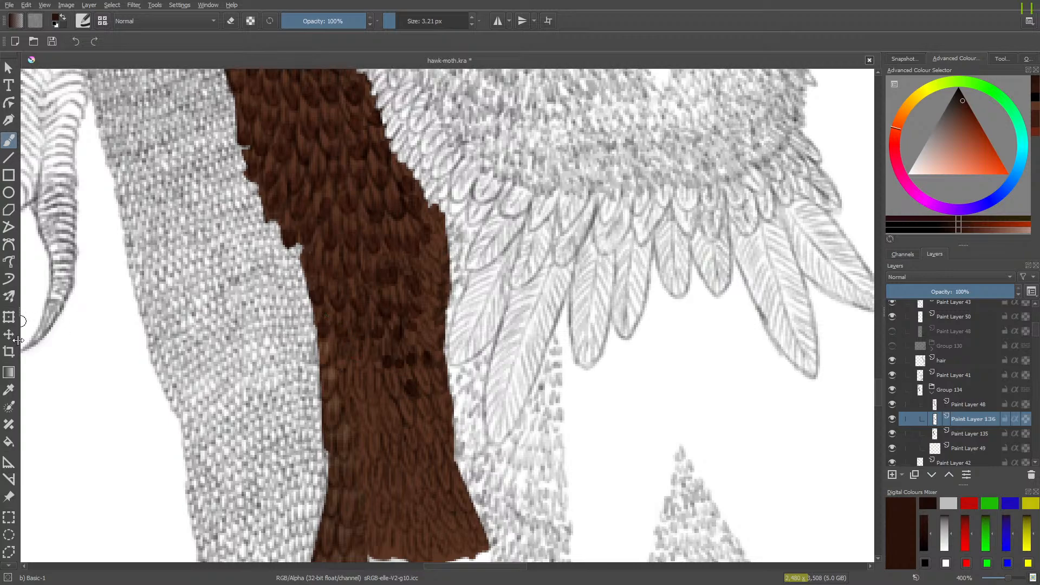
- Erase the central dark tips on Paint Layer 136 with Eraser Circle at 5.79 px and repaint some in a newly sampled brown
click(9, 389)
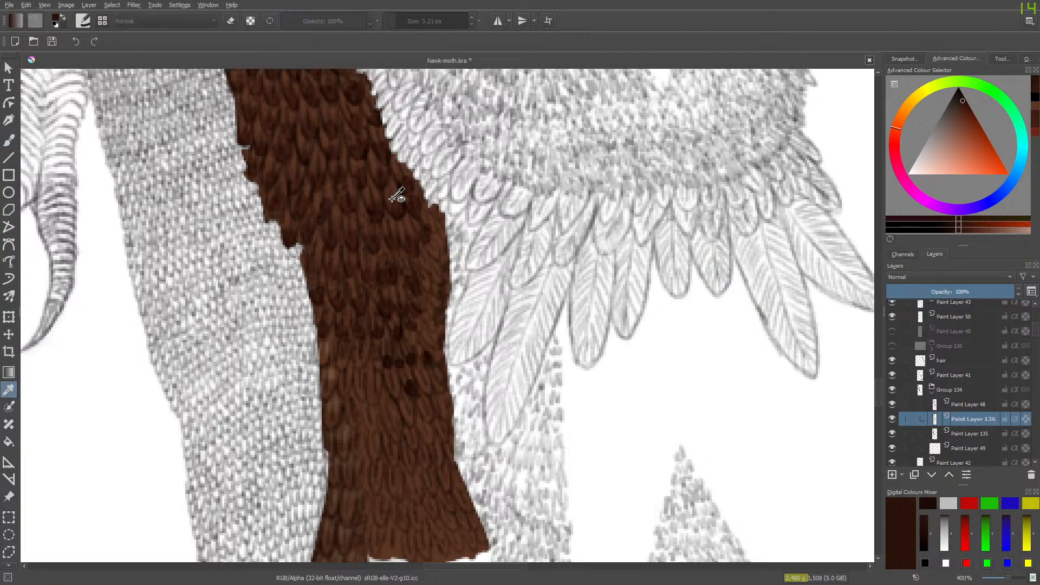
click(360, 215)
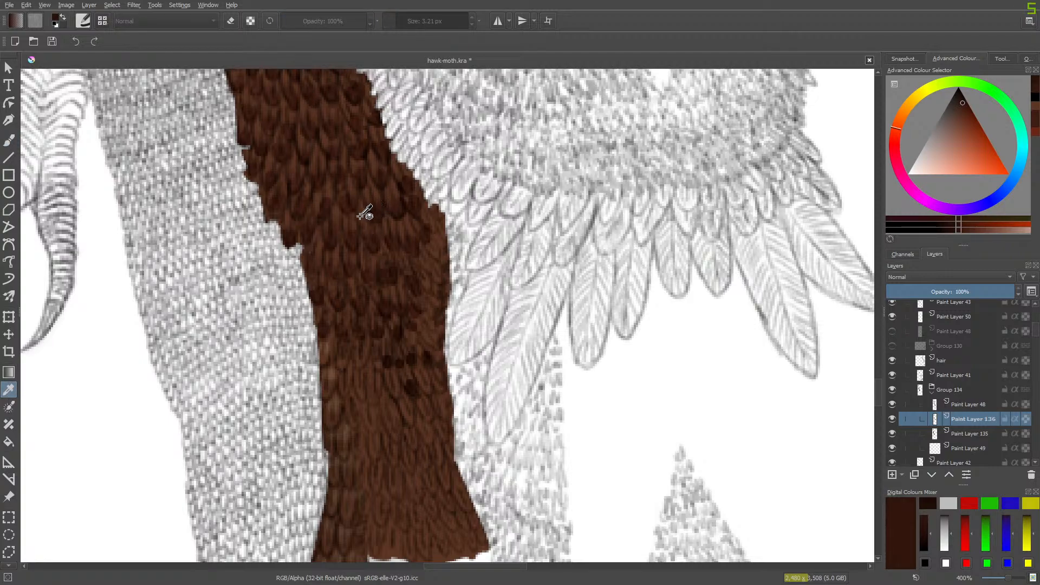
click(2, 135)
key(e)
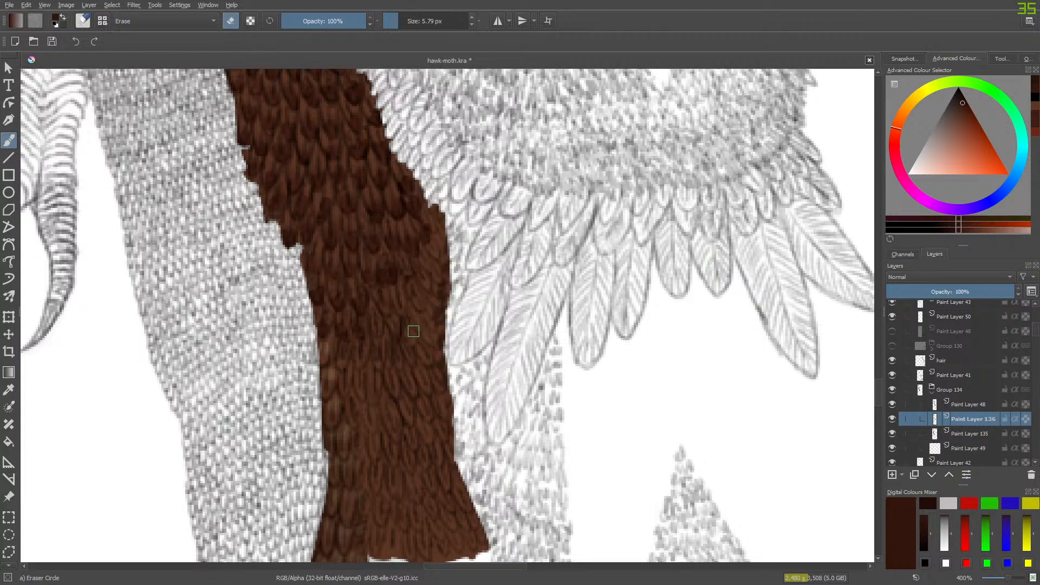
key(e)
drag(383, 308, 392, 297)
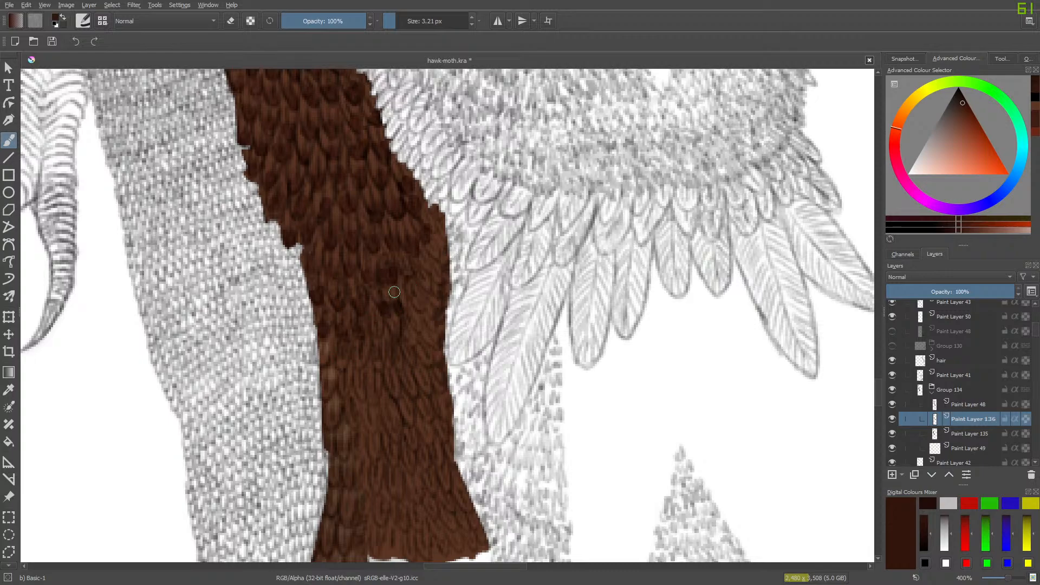
- Pick a slightly brighter reddish brown and paint rows of feather tips down the middle of the band with Basic-1 at 3.21 px
right_click(391, 300)
click(392, 317)
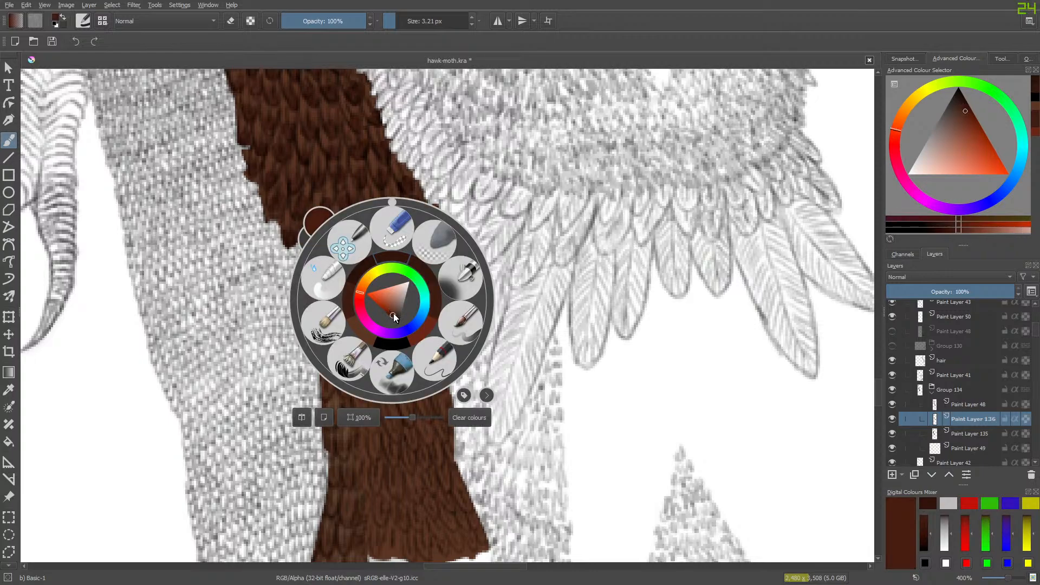
right_click(392, 317)
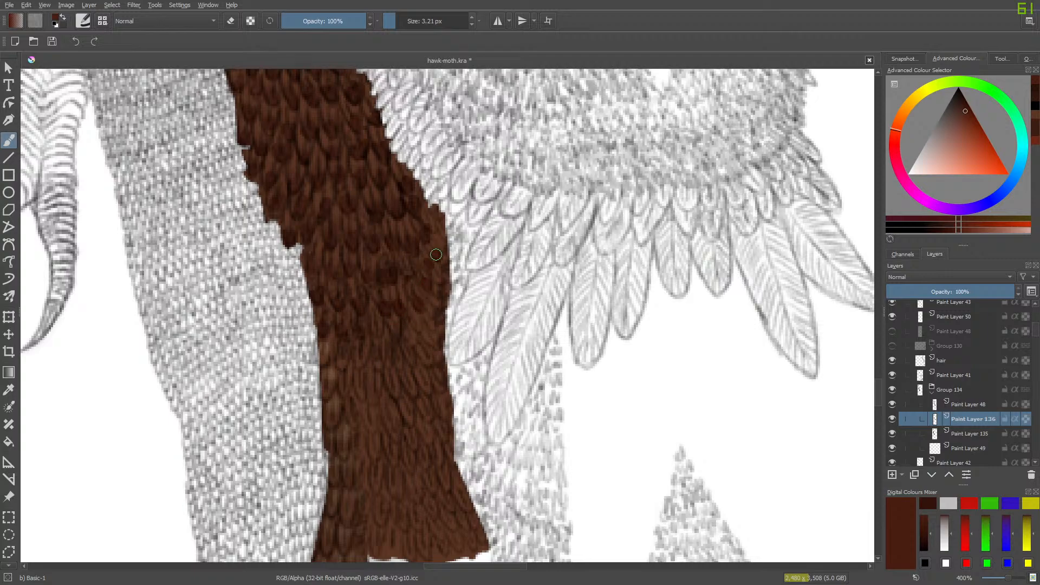
drag(433, 252, 434, 247)
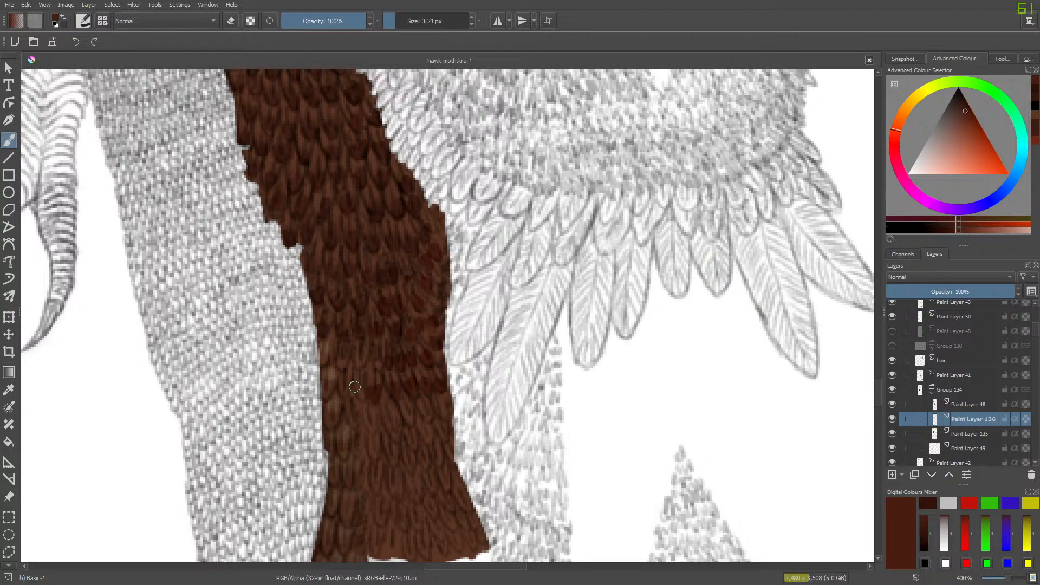
drag(342, 388, 345, 390)
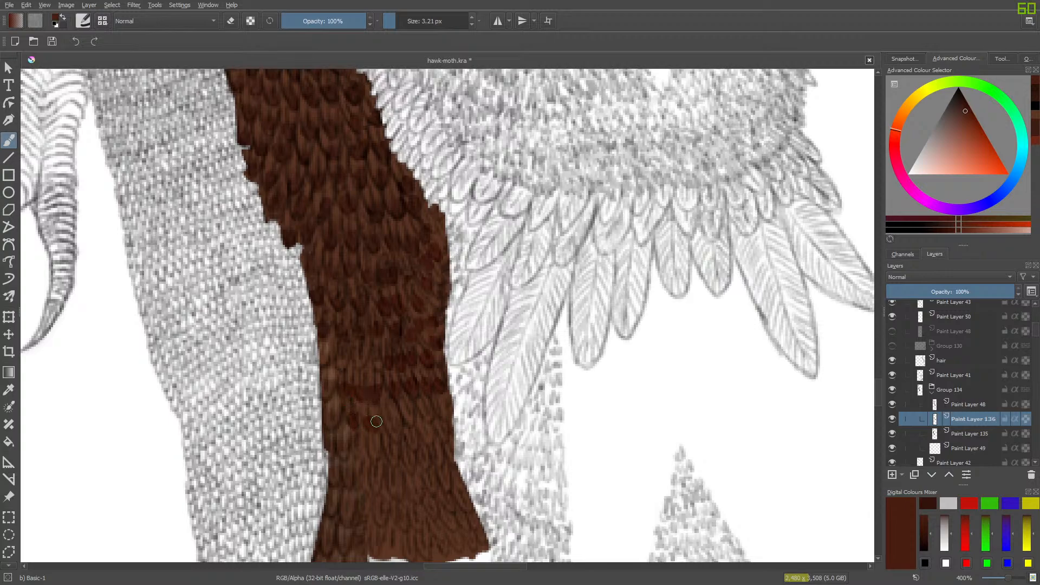
mouse_move(376, 421)
mouse_down()
mouse_move(395, 437)
mouse_move(395, 396)
mouse_move(407, 424)
mouse_move(410, 411)
mouse_move(443, 423)
mouse_up()
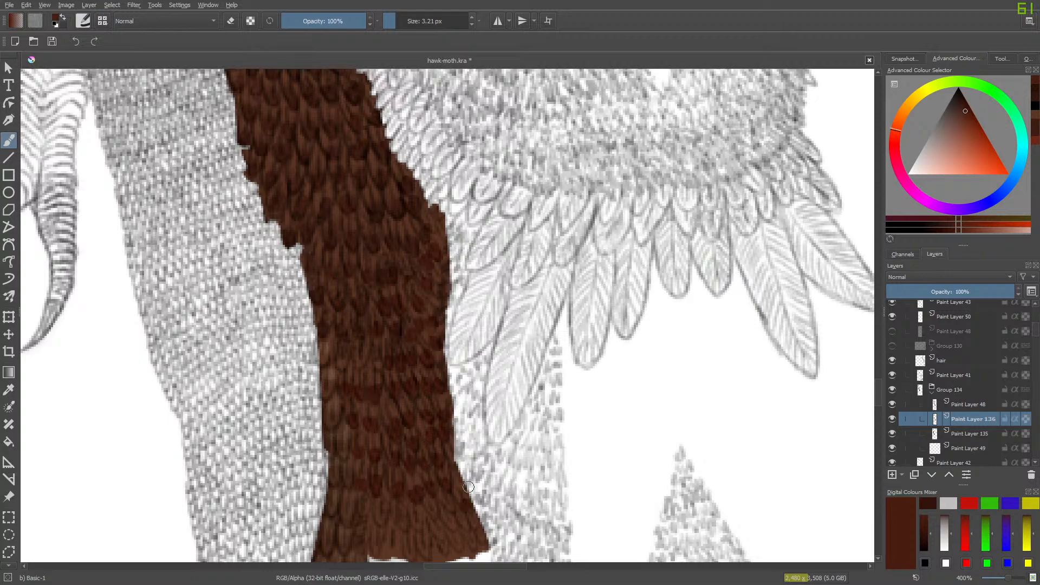
- Continue the reddish-brown feather tips across the flared lower end of the band on Paint Layer 136
mouse_move(877, 391)
mouse_down()
mouse_move(877, 429)
mouse_move(878, 421)
mouse_up()
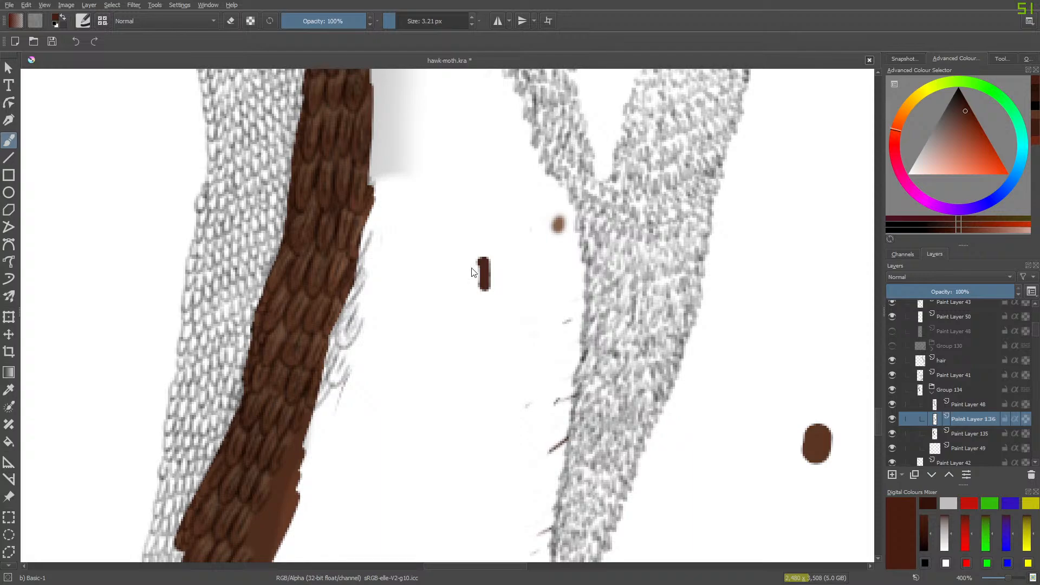
key(e)
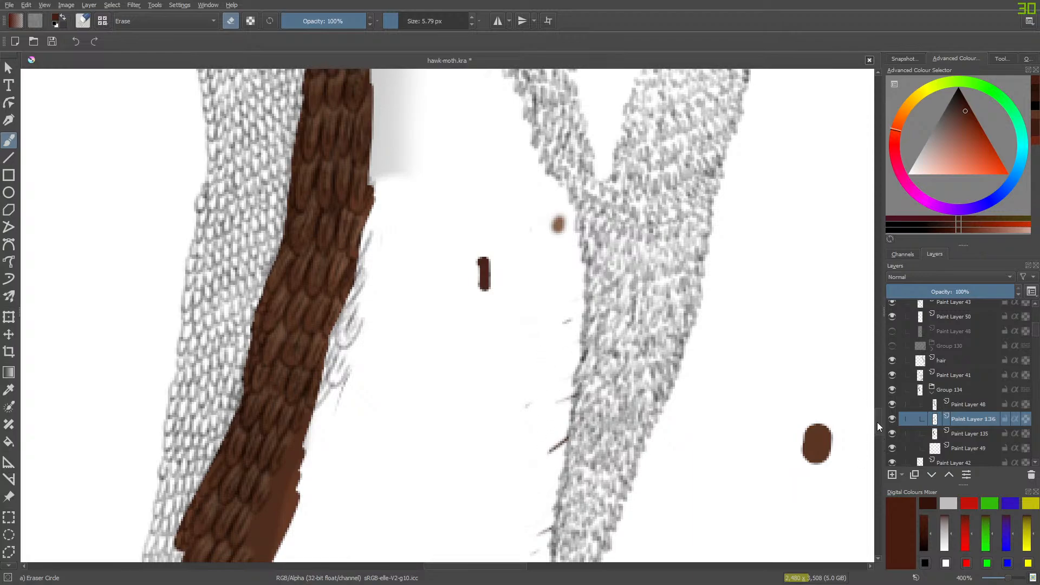
scroll(880, 404, up, 7)
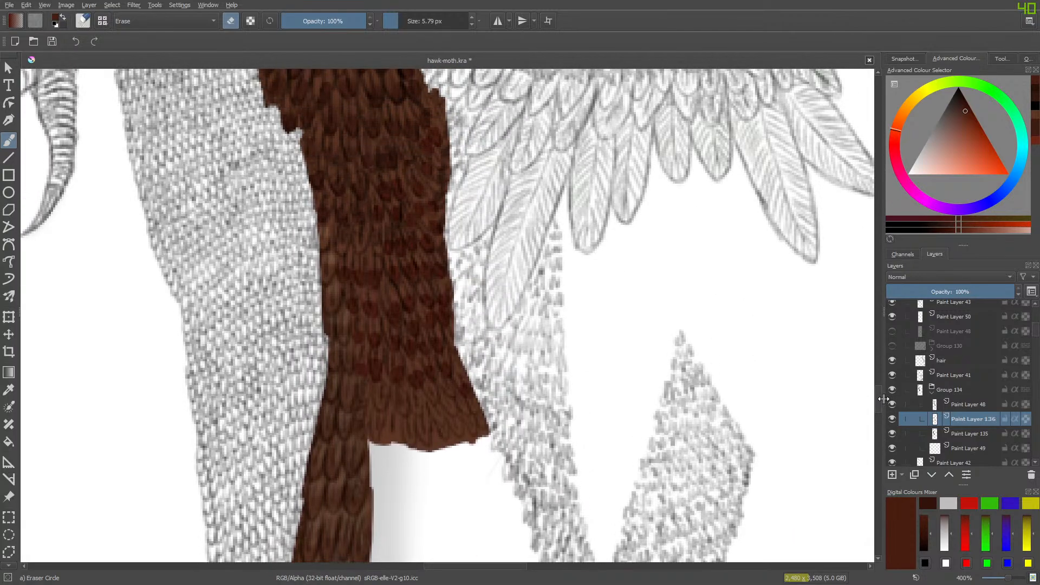
key(e)
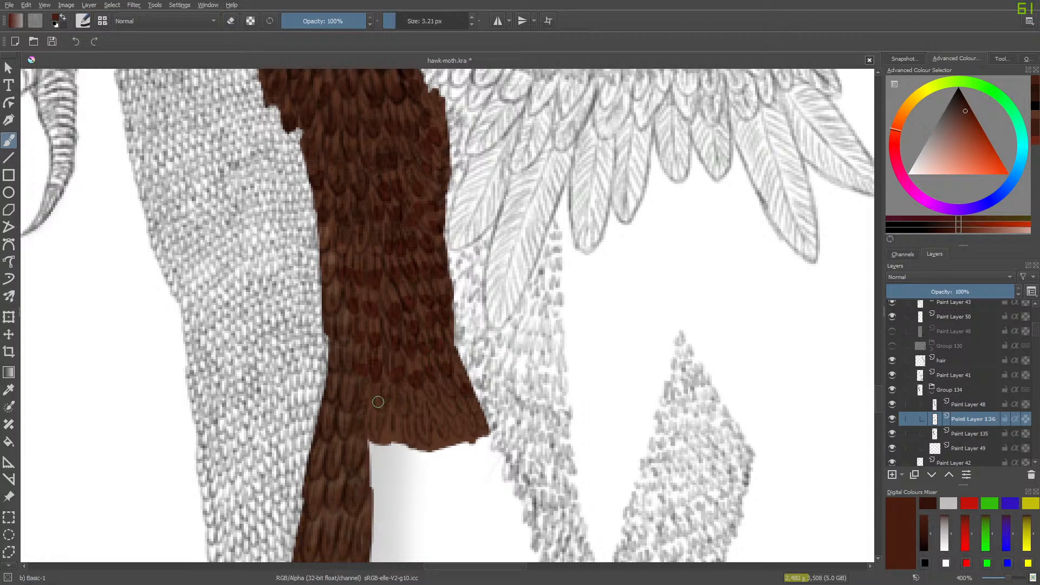
drag(379, 402, 404, 405)
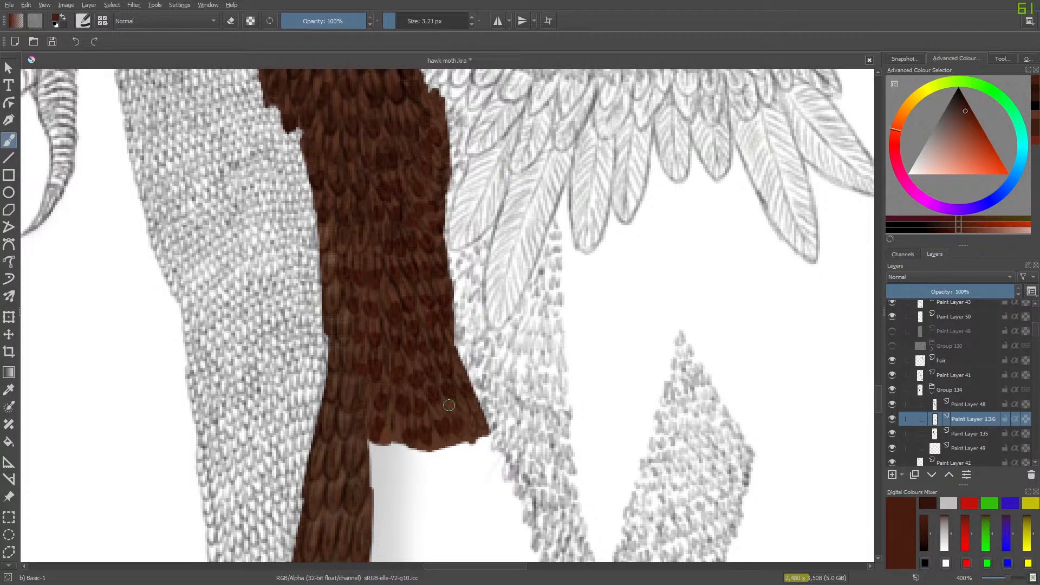
mouse_move(465, 410)
mouse_down()
mouse_move(482, 428)
mouse_move(478, 410)
mouse_up()
- Blend the painted feather tips along the band into the base with Blender Basic at 6.43 px
right_click(367, 353)
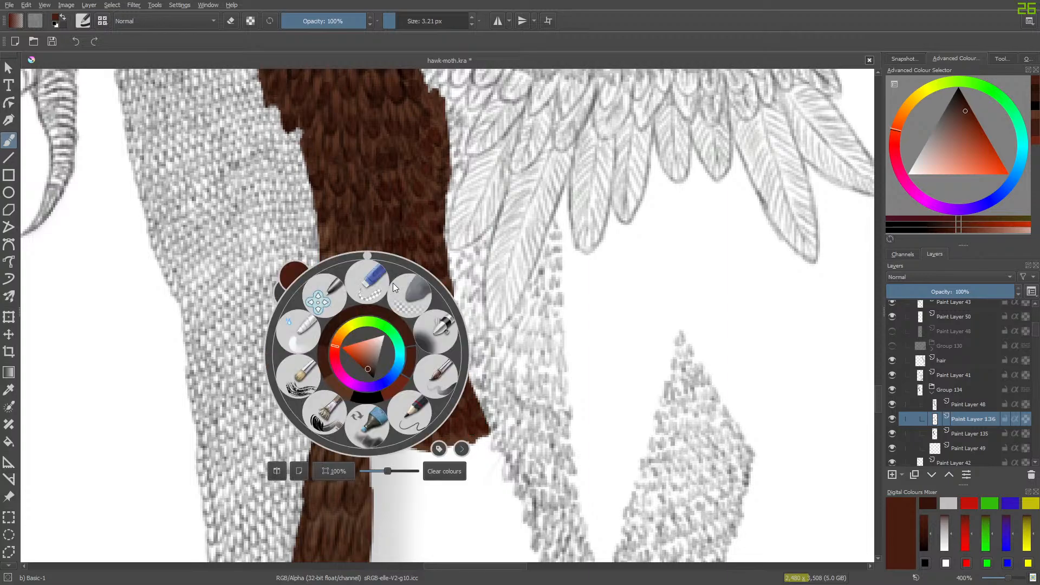
click(367, 277)
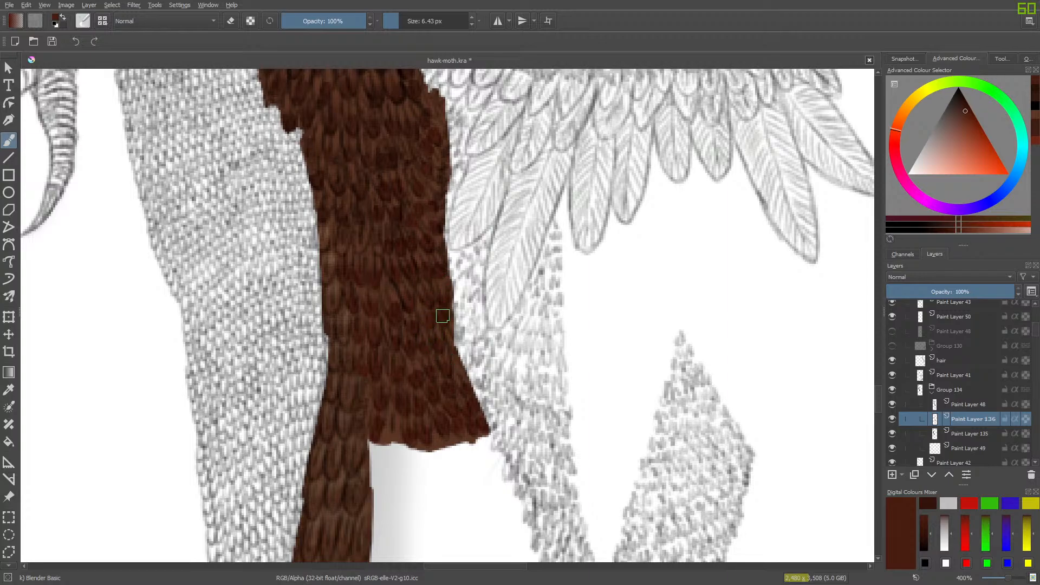
scroll(876, 389, up, 3)
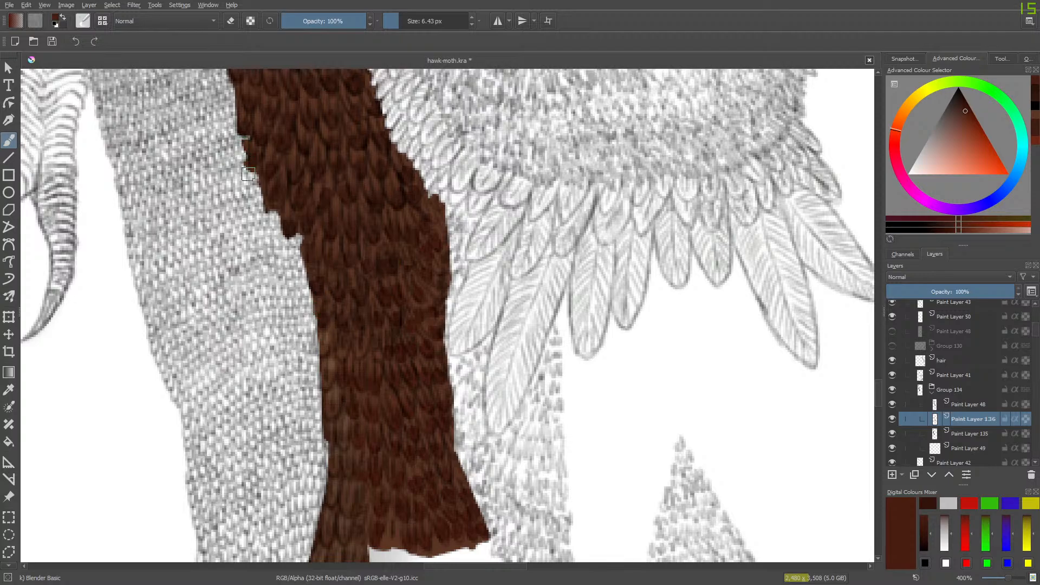
mouse_move(876, 391)
mouse_down()
mouse_move(874, 434)
mouse_move(885, 354)
mouse_move(883, 374)
mouse_up()
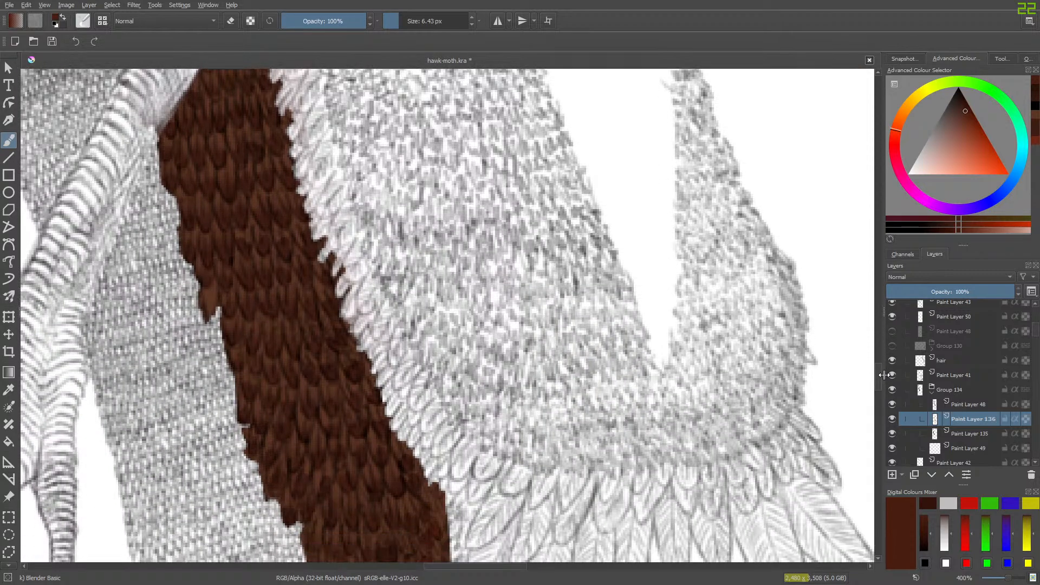
- Add a paint layer above Paint Layer 136 and sample the red from the large swatch dot beneath the tail feathers
click(892, 474)
drag(878, 375, 878, 477)
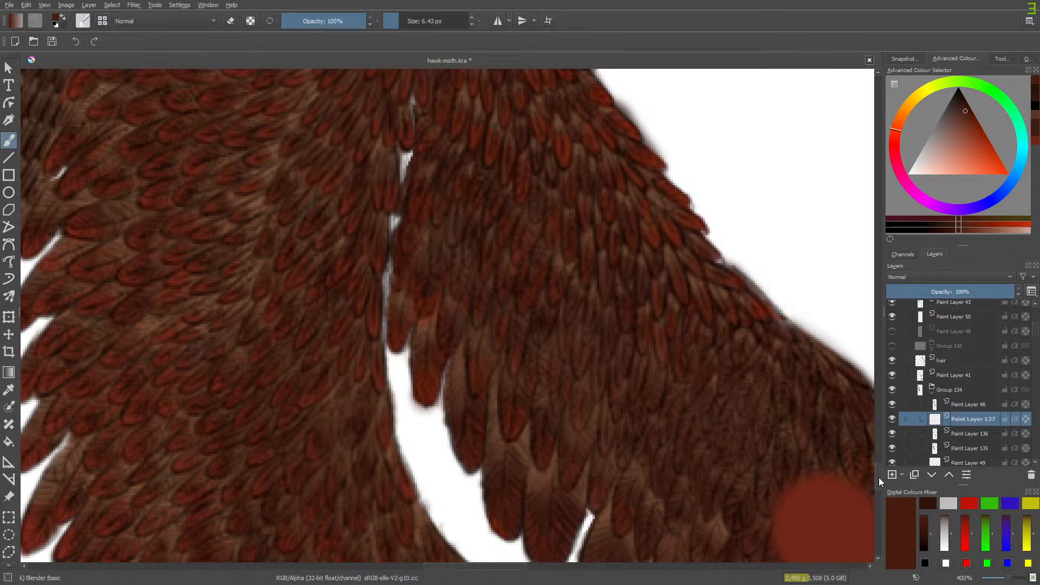
click(8, 389)
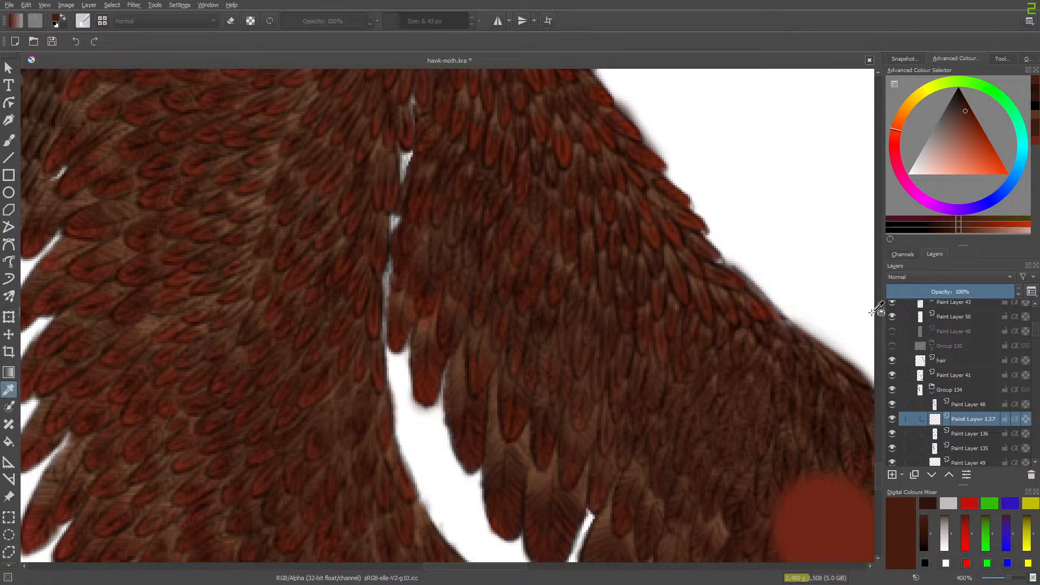
drag(875, 477, 874, 524)
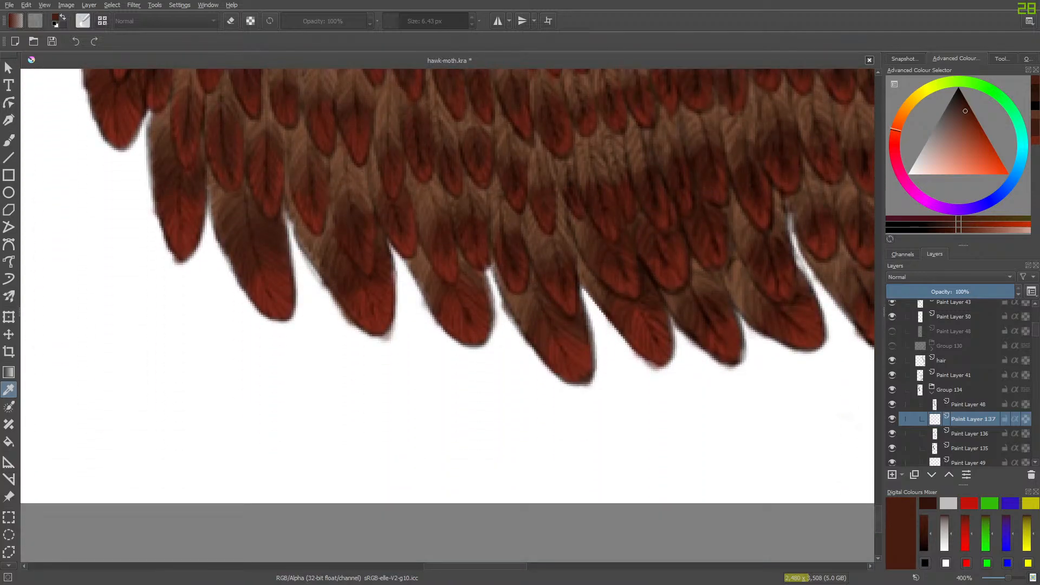
drag(466, 566, 542, 578)
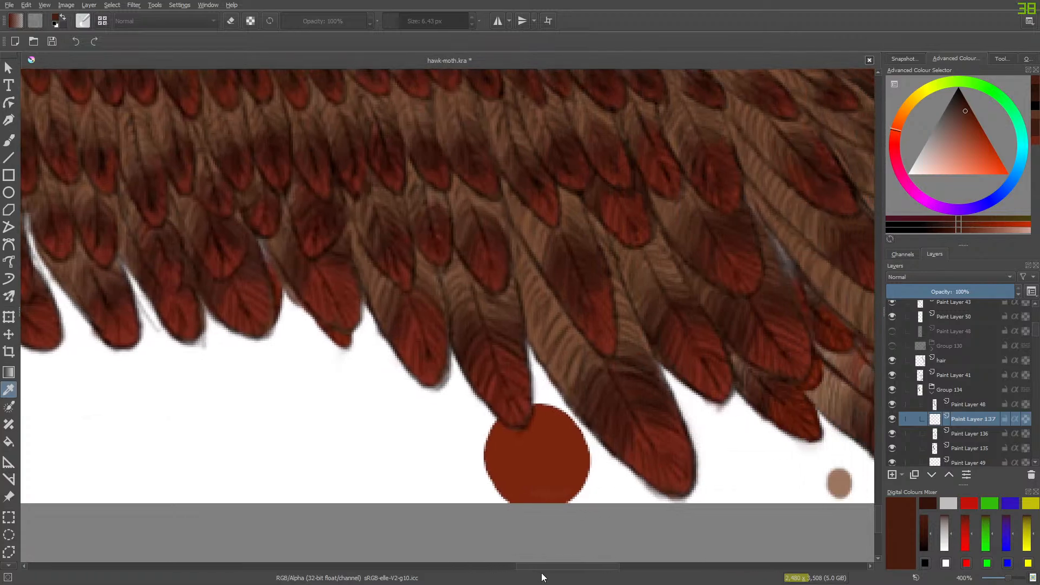
click(546, 450)
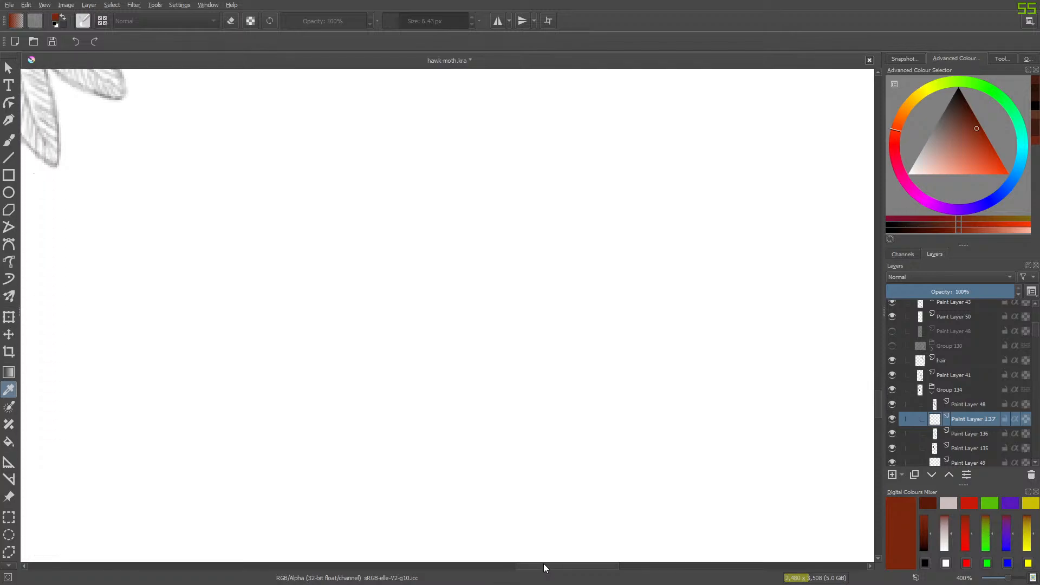
drag(545, 568, 449, 573)
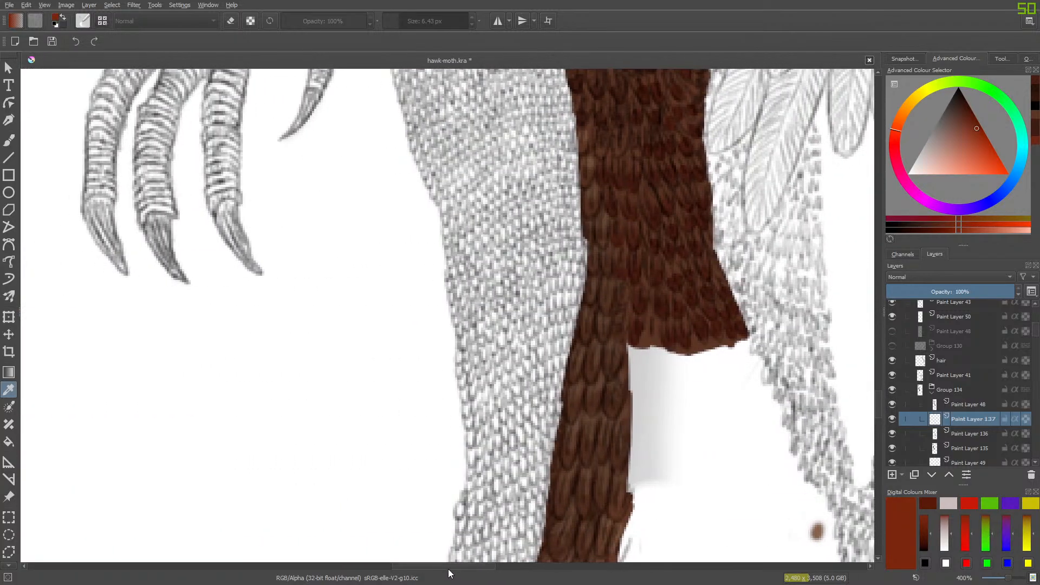
- Return to freehand painting with the Basic-1 brush at 3.21 px at the flared lower end of the band
right_click(353, 296)
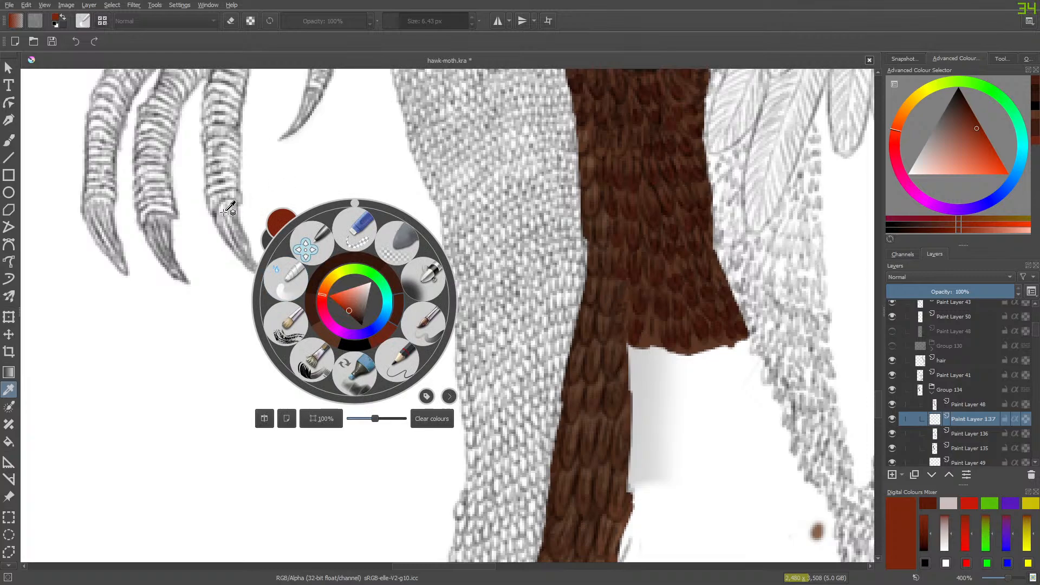
click(394, 356)
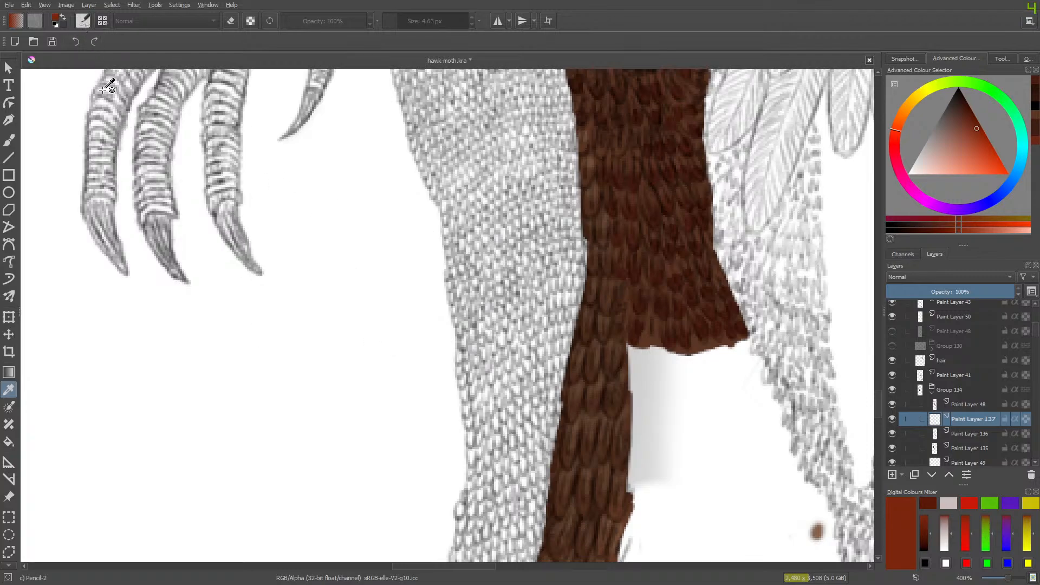
click(9, 140)
click(76, 21)
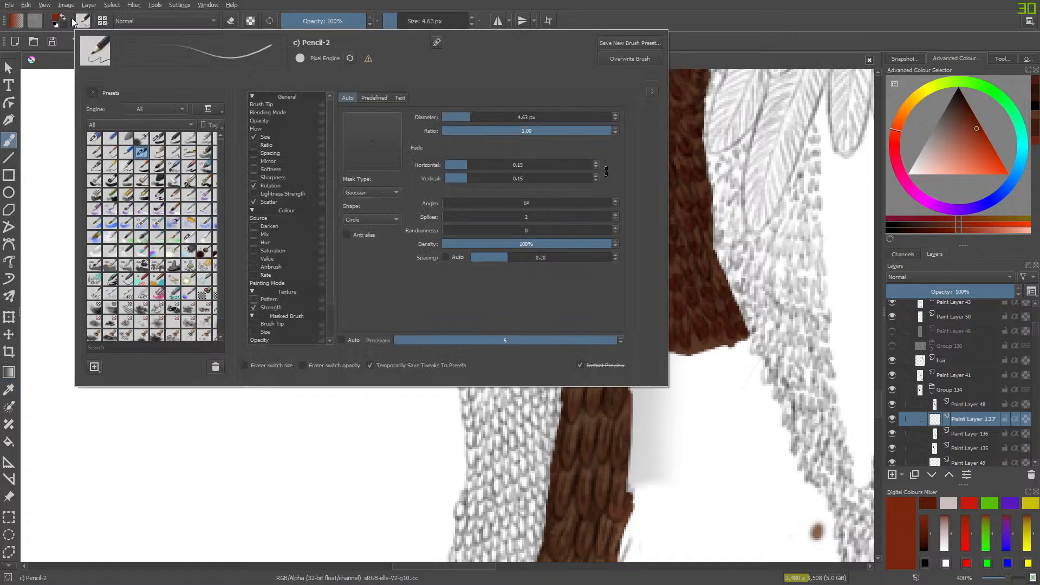
click(169, 136)
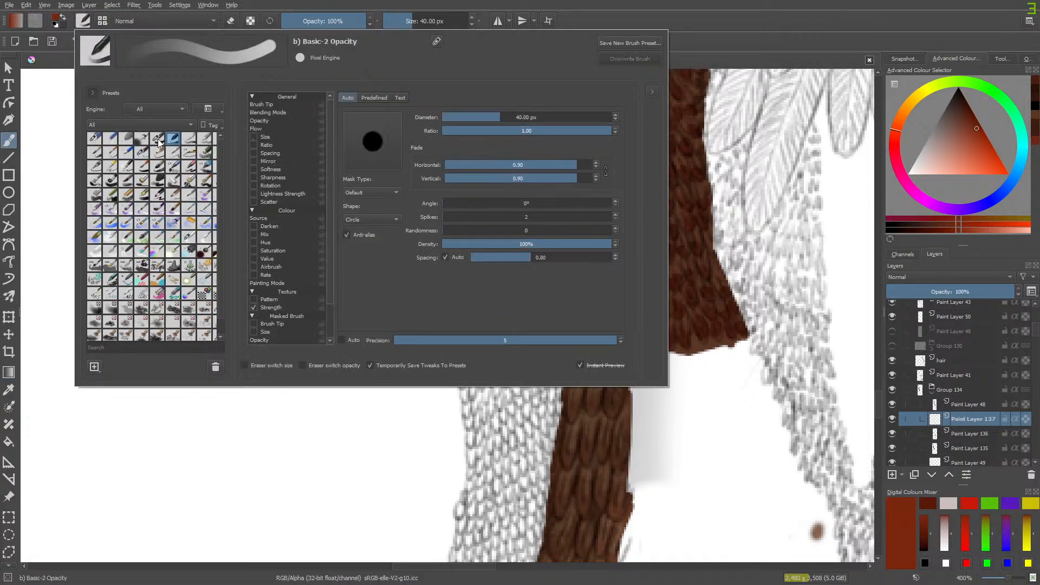
click(157, 139)
right_click(51, 95)
click(379, 328)
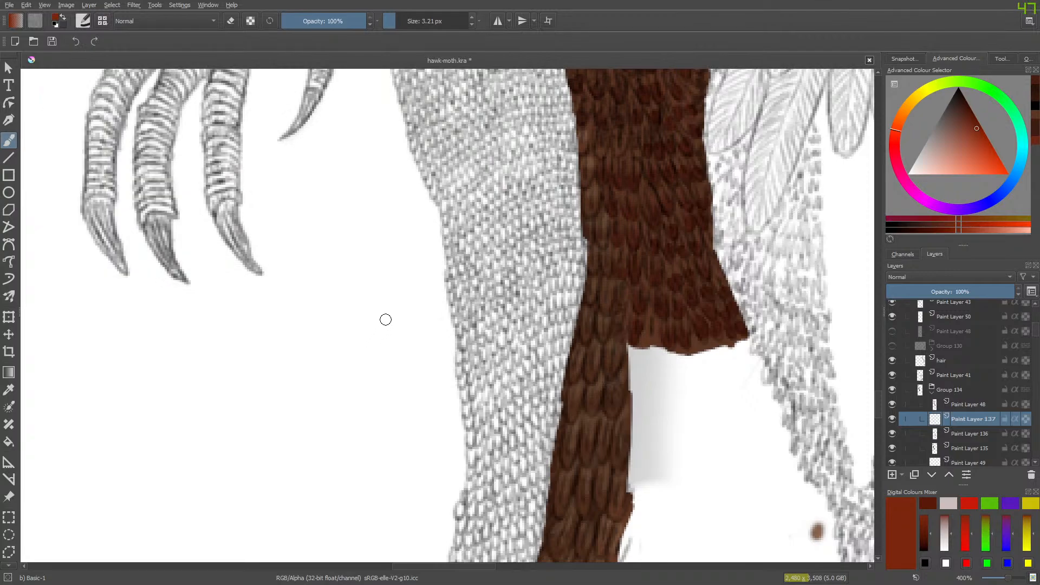
mouse_move(879, 405)
mouse_down()
mouse_move(886, 356)
mouse_move(883, 406)
mouse_up()
drag(432, 570, 461, 568)
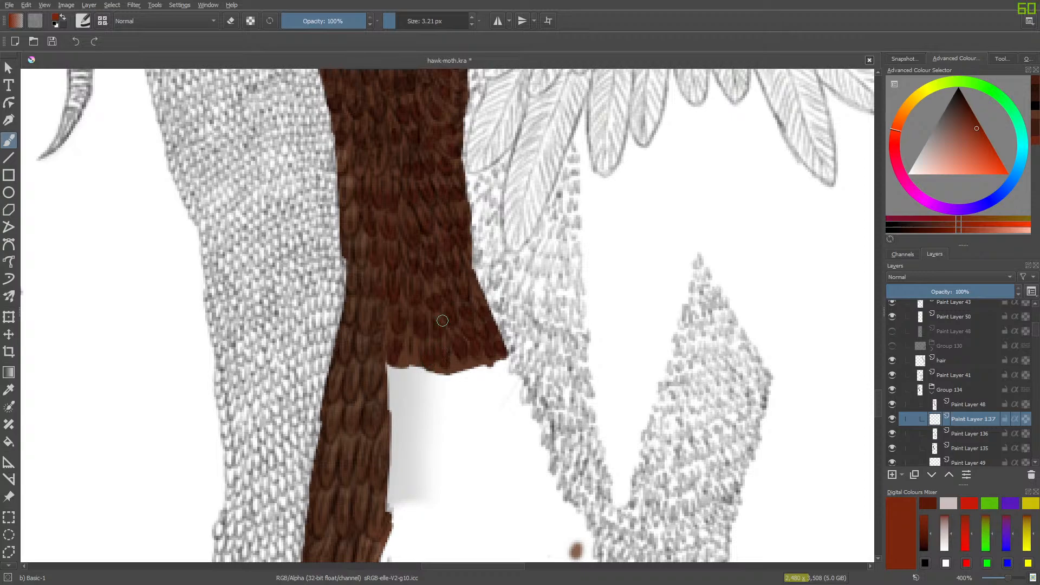
- Reduce the brush to 1.81 px and paint small red dots on the lowest feather tips of the band
drag(398, 21, 397, 21)
click(424, 364)
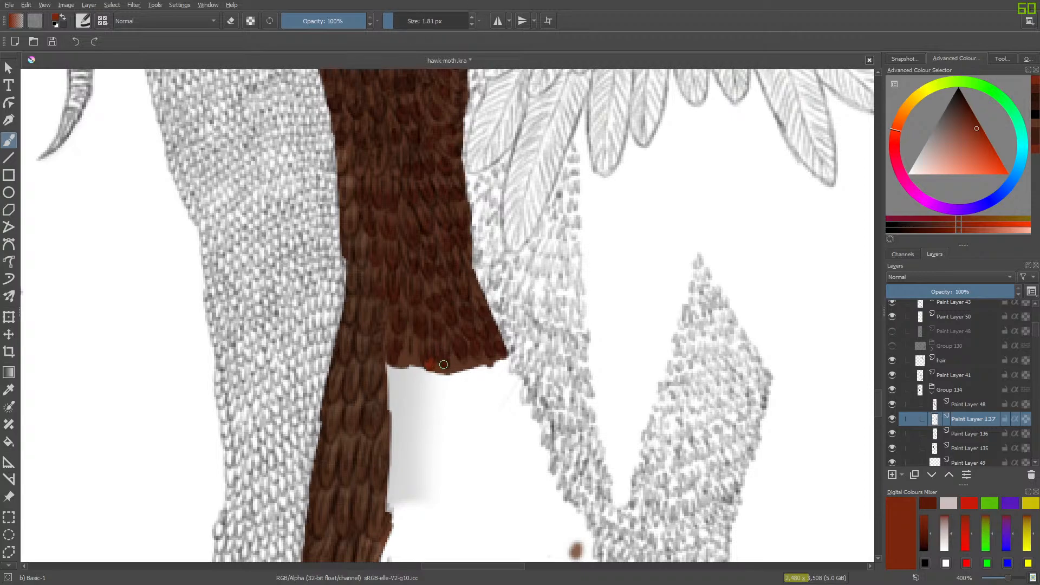
click(441, 364)
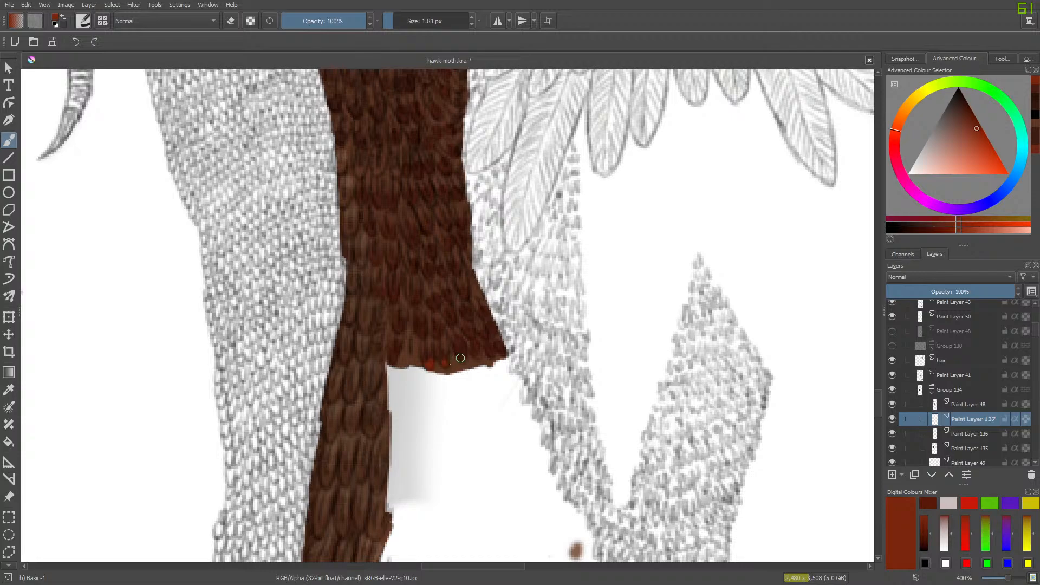
click(491, 355)
click(458, 340)
- Switch to the Pencil-2 brush at 4.63 px and add red tips near the inner edge of the flared end
click(83, 21)
click(139, 157)
right_click(133, 159)
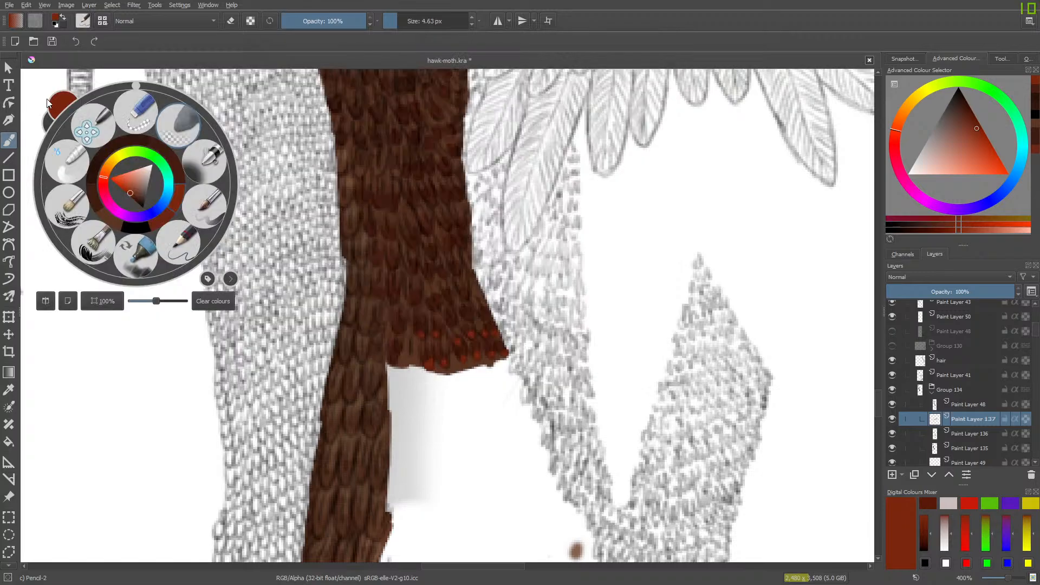
click(255, 174)
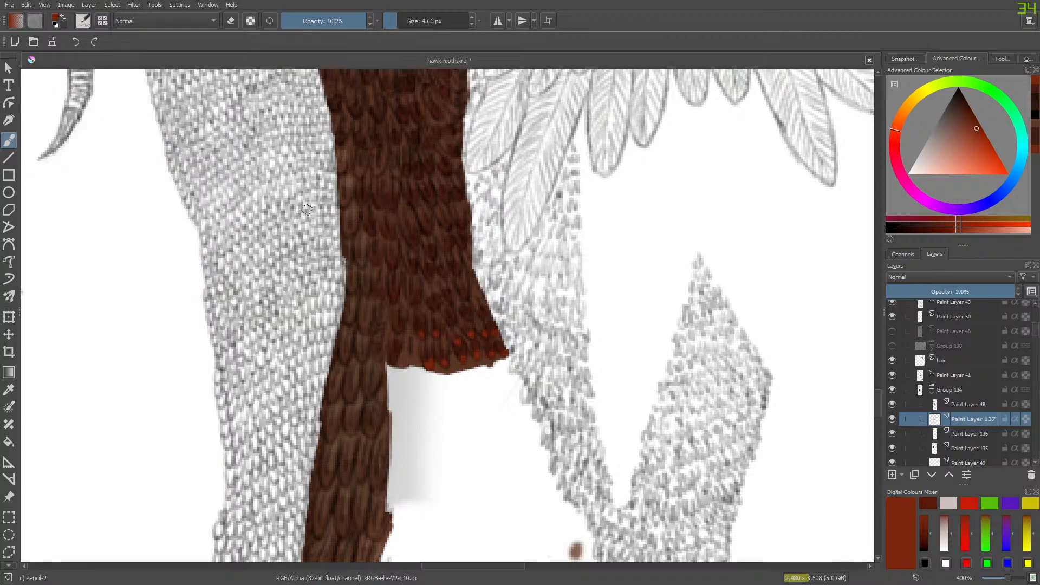
click(400, 326)
click(394, 359)
- Blend the red dots into the feathers and clean them up with Eraser Circle at 5.79 px
right_click(416, 305)
click(353, 270)
key(e)
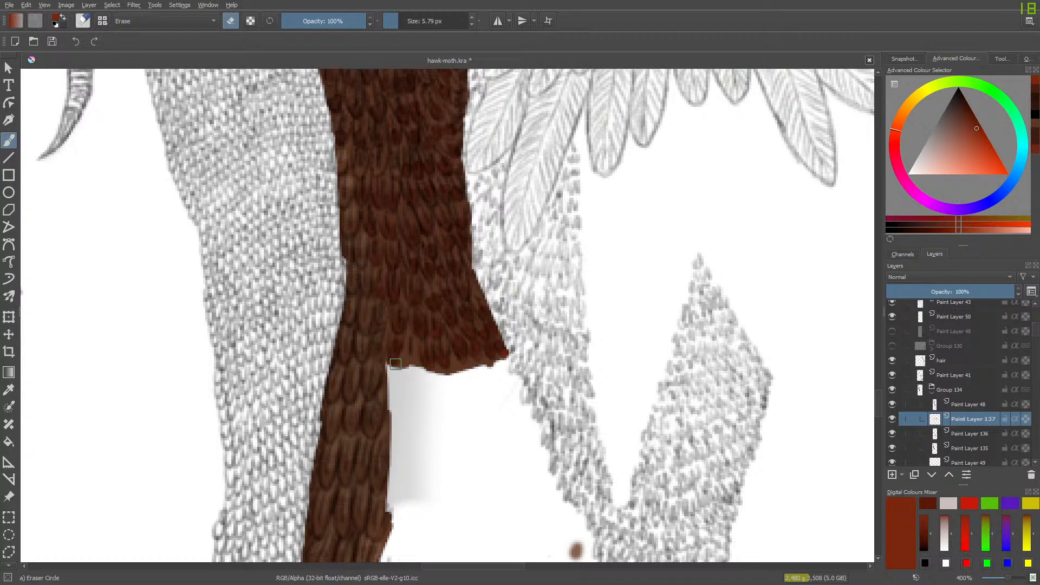
- Repaint red feather tips along the lower edge and in the rows above with Pencil-2 at 4.63 px
right_click(387, 234)
click(429, 292)
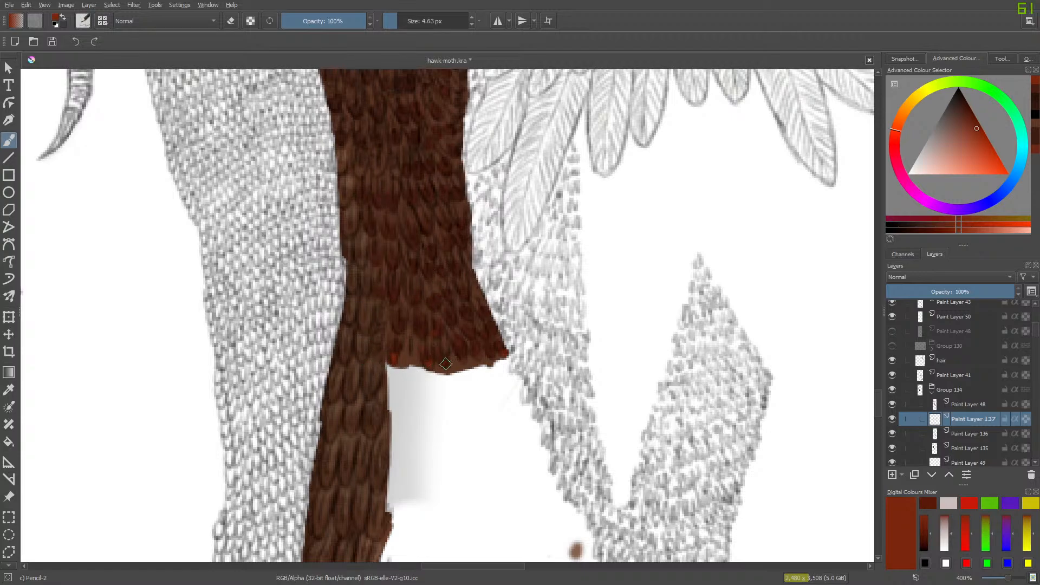
drag(445, 357, 477, 355)
click(415, 297)
- Soften the new red tips with Blender Basic at 6.43 px and check the whole figure and the plumage at 100%
right_click(221, 184)
click(160, 159)
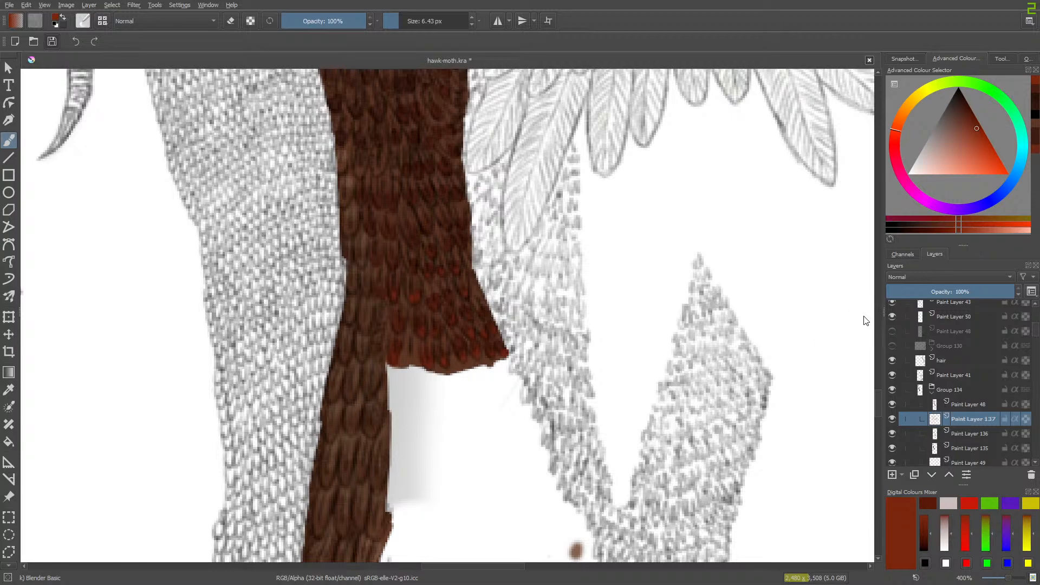
right_click(852, 364)
drag(1008, 578, 990, 578)
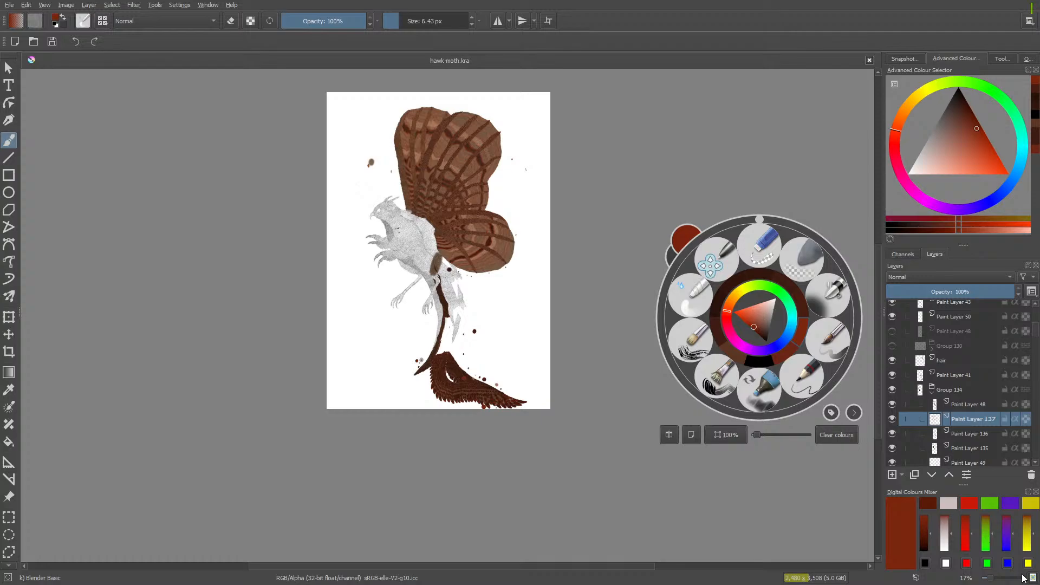
key(1)
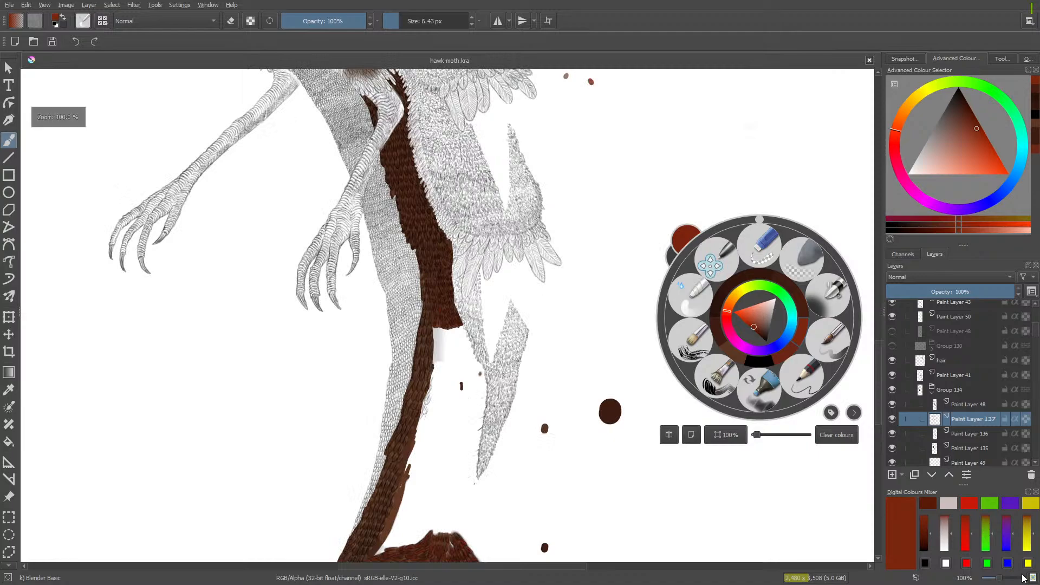